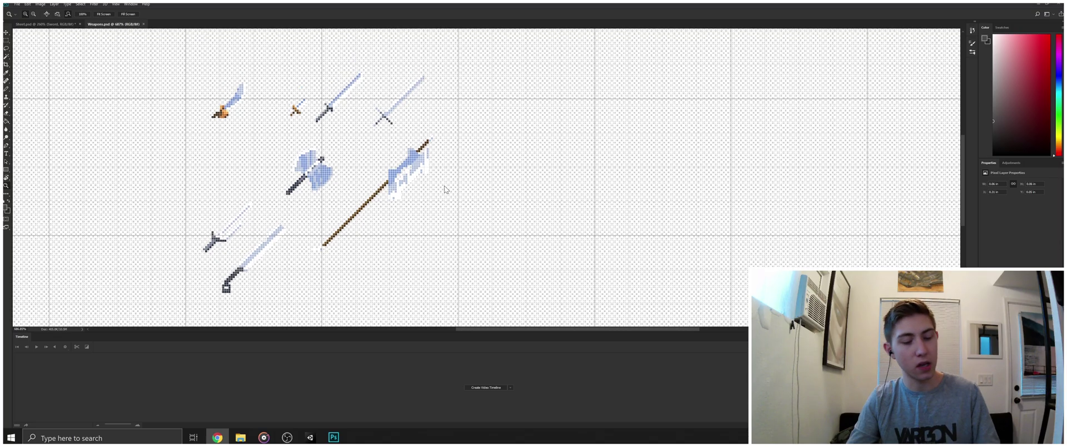
- Examine the swords, axes and other weapon sprites in the weapons document, both close up and as a whole sheet
{"action": "scroll", "coordinate": [448, 201], "scroll_direction": "down", "scroll_amount": 3}
{"action": "scroll", "coordinate": [449, 201], "scroll_direction": "down", "scroll_amount": 1}
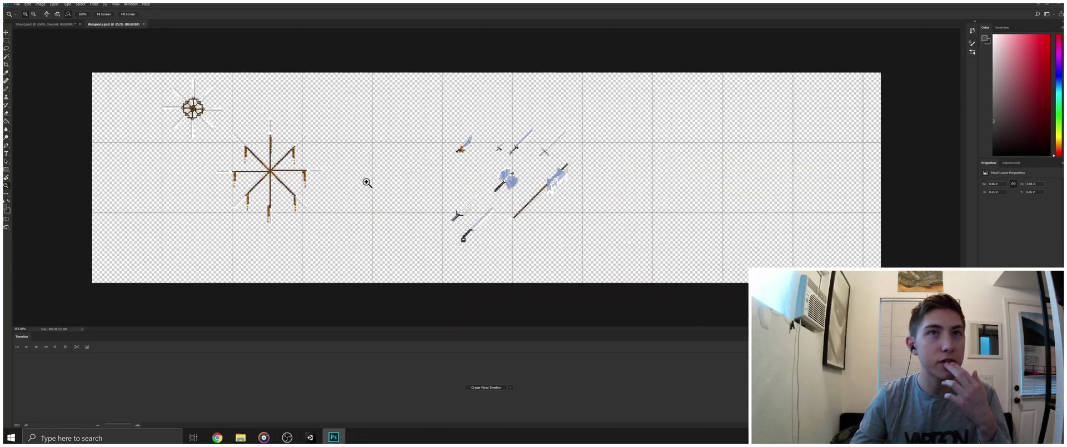
{"action": "scroll", "coordinate": [529, 147], "scroll_direction": "up", "scroll_amount": 5}
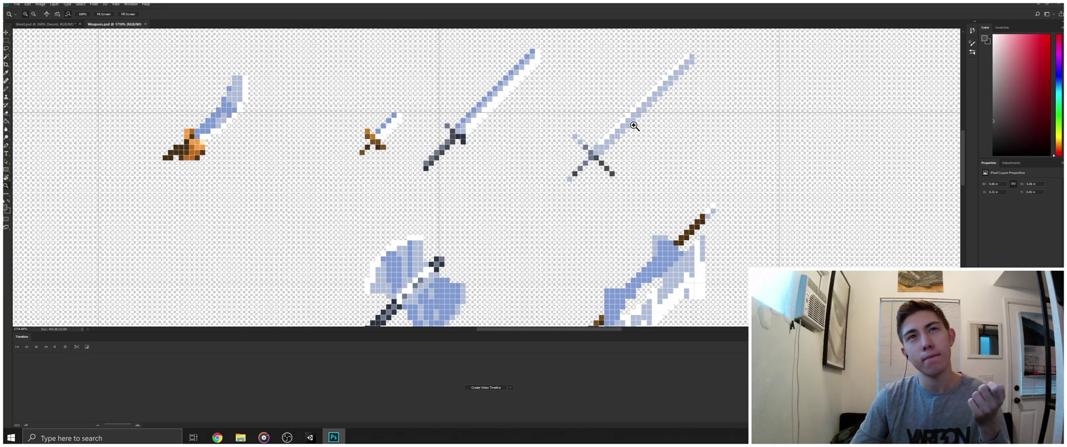
{"action": "scroll", "coordinate": [531, 160], "scroll_direction": "down", "scroll_amount": 1}
{"action": "scroll", "coordinate": [531, 158], "scroll_direction": "up", "scroll_amount": 3}
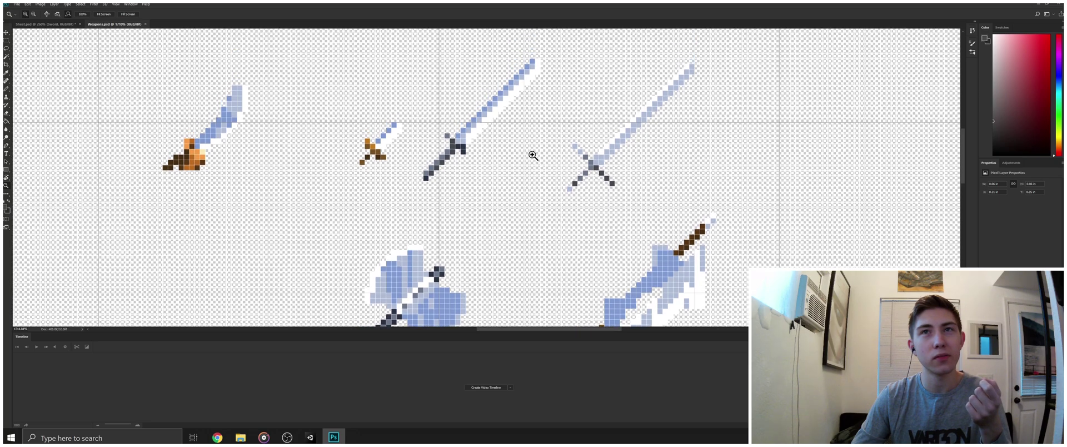
{"action": "scroll", "coordinate": [487, 159], "scroll_direction": "down", "scroll_amount": 1}
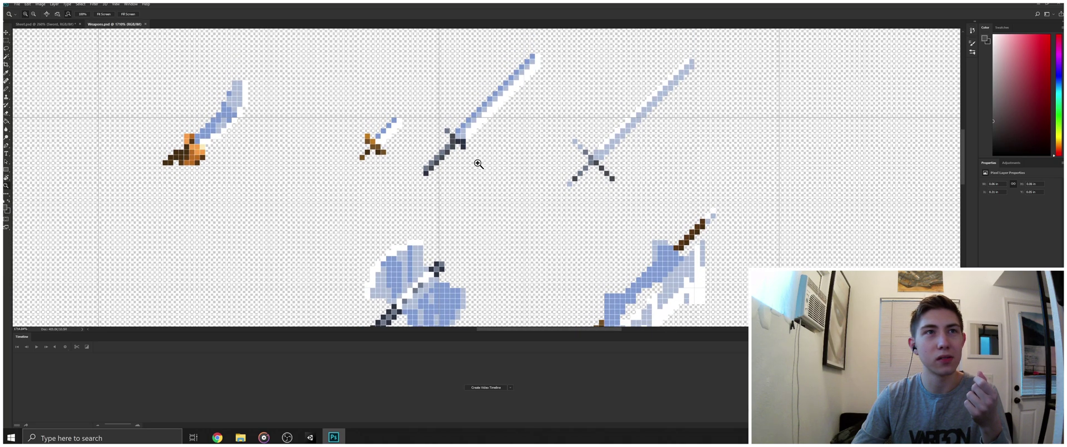
{"action": "scroll", "coordinate": [487, 161], "scroll_direction": "down", "scroll_amount": 5}
{"action": "scroll", "coordinate": [485, 216], "scroll_direction": "up", "scroll_amount": 4}
{"action": "scroll", "coordinate": [484, 215], "scroll_direction": "down", "scroll_amount": 1}
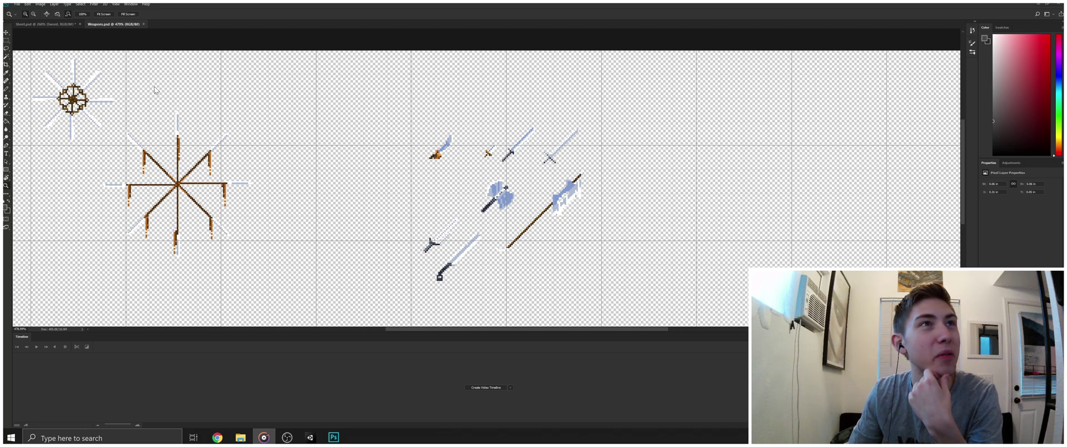
- In the character sprite sheet document, replace the Sword row label's text with "Basic Broadsword"
{"action": "left_click", "coordinate": [55, 24]}
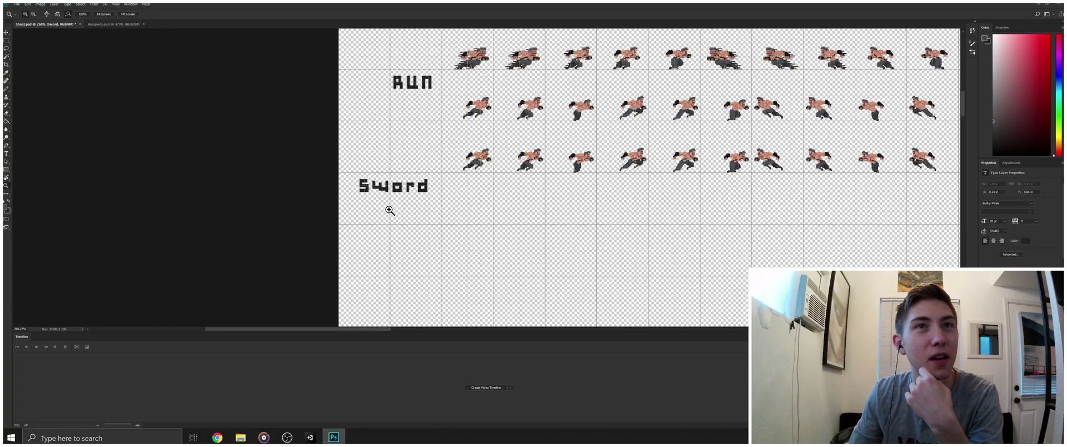
{"action": "key", "text": "t"}
{"action": "left_click", "coordinate": [416, 187]}
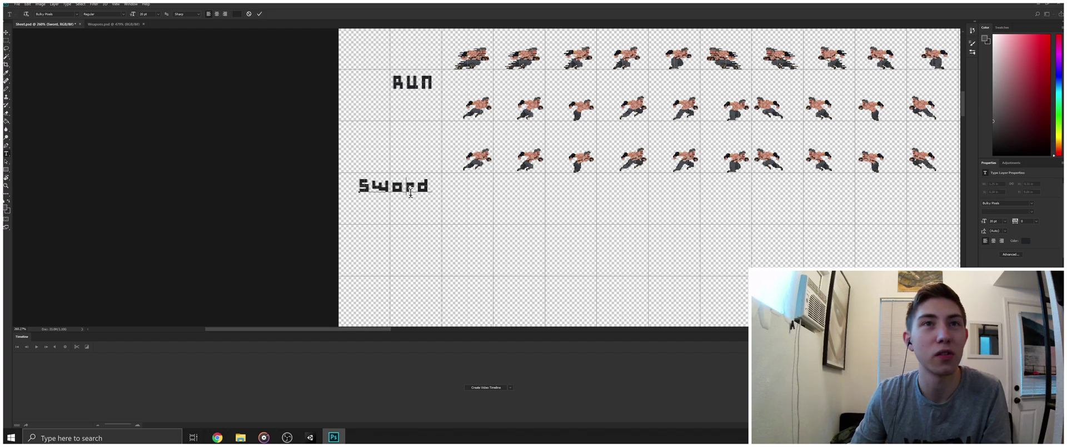
{"action": "left_click_drag", "start_coordinate": [432, 187], "coordinate": [352, 187]}
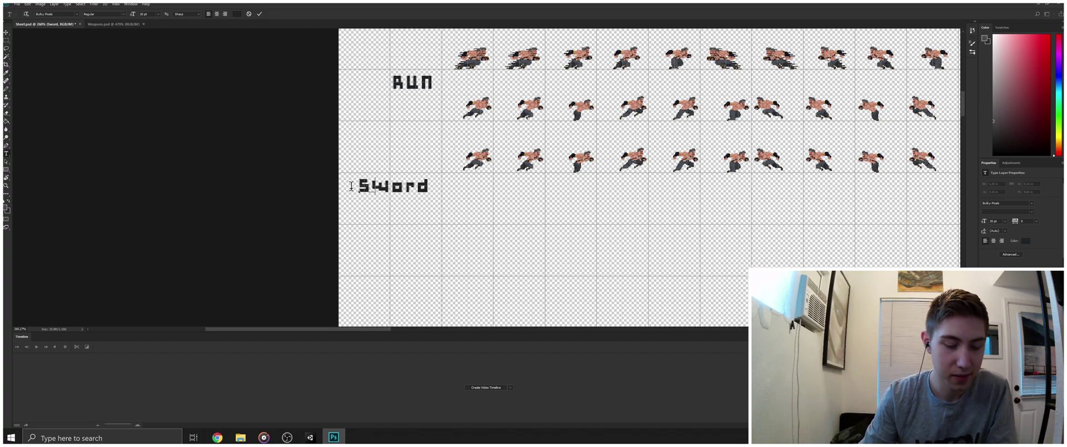
{"action": "type", "text": "Basic B"}
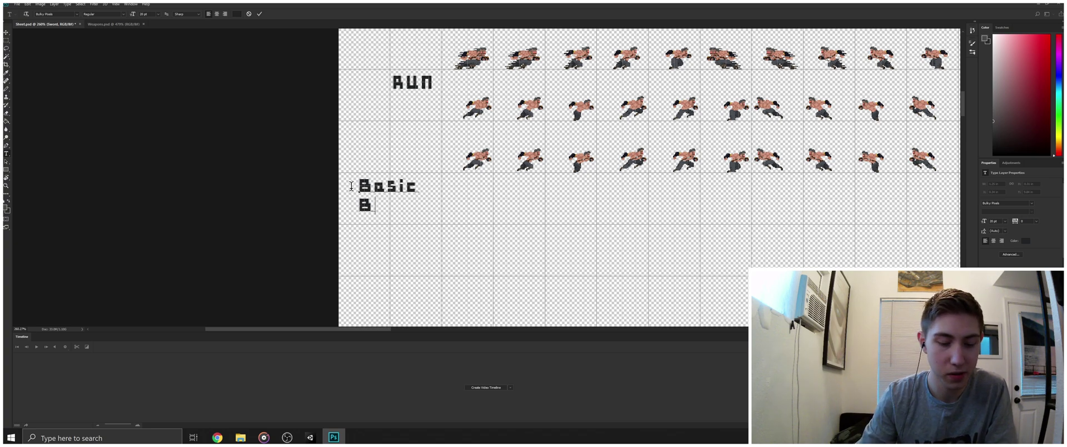
{"action": "type", "text": "roadsword"}
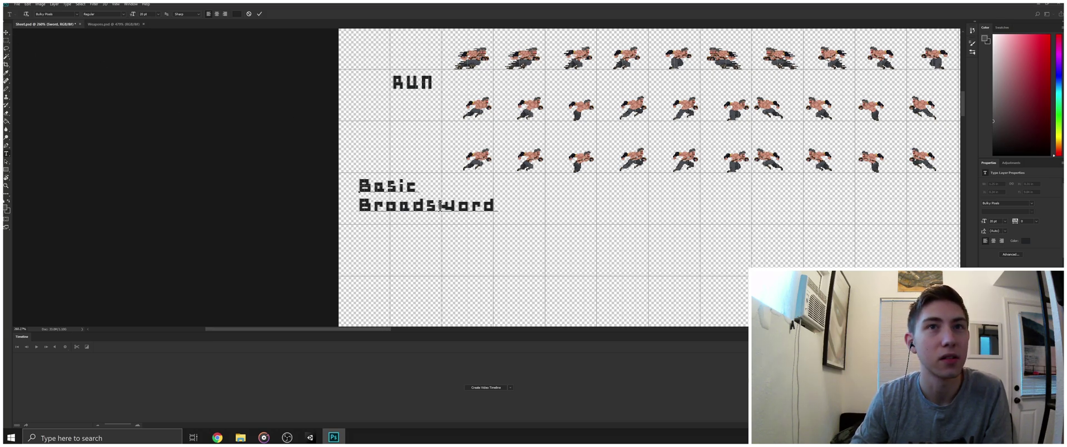
- Shorten the row label's second line from Broadsword to "Sword", commit the text and deselect the label
{"action": "left_click_drag", "start_coordinate": [439, 206], "coordinate": [352, 206]}
{"action": "type", "text": "S"}
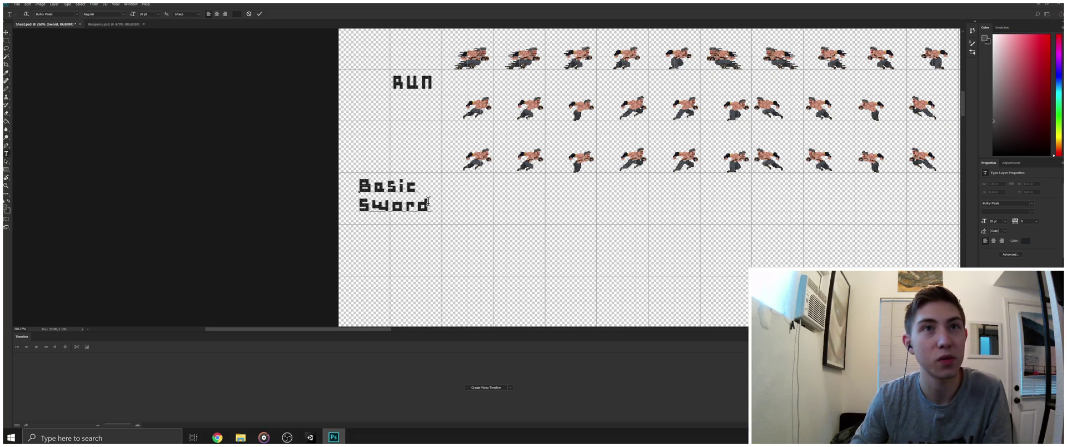
{"action": "left_click", "coordinate": [7, 32]}
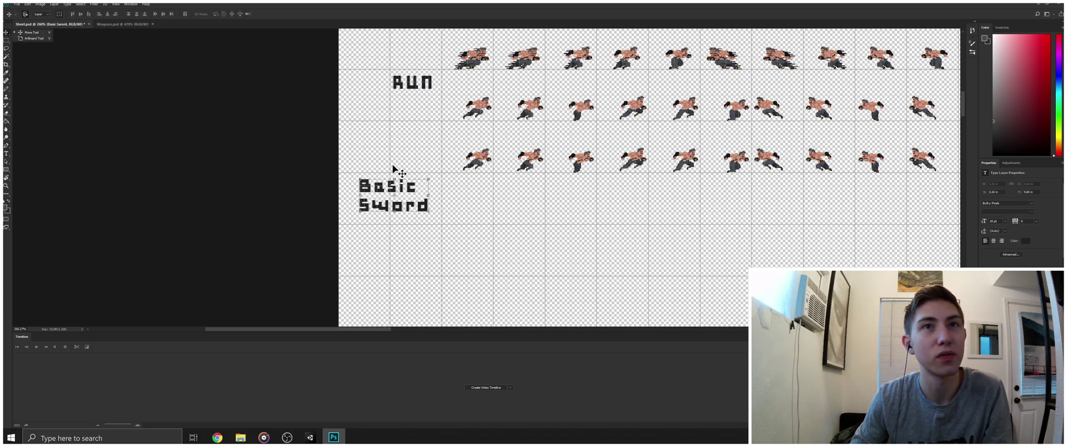
{"action": "left_click", "coordinate": [479, 207]}
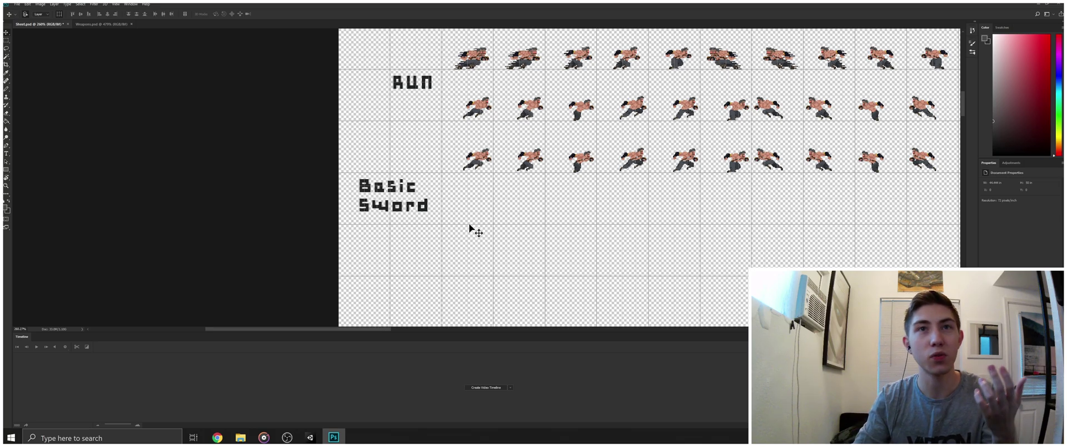
- Review the Shirtless animation rows from Idle through Jump, Dash and Run to the Basic Sword label
{"action": "scroll", "coordinate": [472, 228], "scroll_direction": "down", "scroll_amount": 3}
{"action": "scroll", "coordinate": [470, 225], "scroll_direction": "up", "scroll_amount": 3}
{"action": "scroll", "coordinate": [475, 222], "scroll_direction": "up", "scroll_amount": 3}
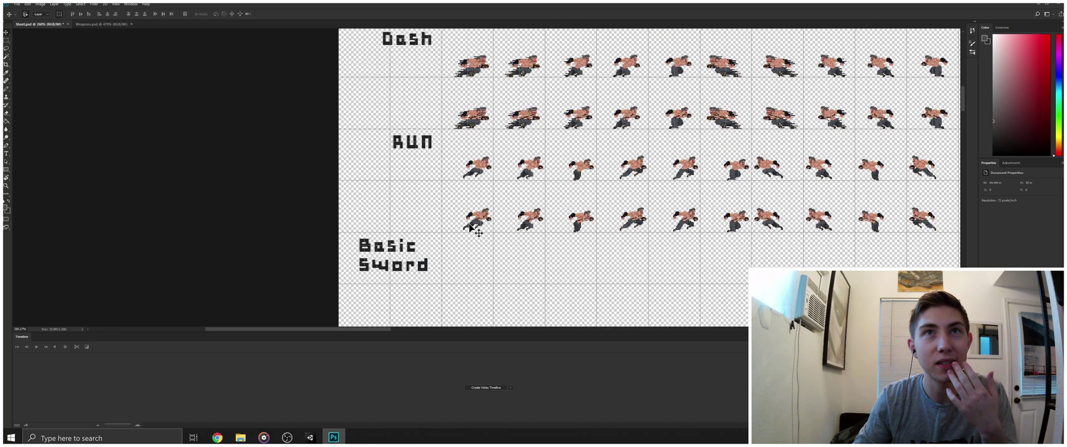
{"action": "scroll", "coordinate": [476, 229], "scroll_direction": "down", "scroll_amount": 4}
{"action": "key", "text": "z"}
{"action": "left_click_drag", "start_coordinate": [526, 217], "coordinate": [610, 212]}
{"action": "scroll", "coordinate": [609, 211], "scroll_direction": "up", "scroll_amount": 8}
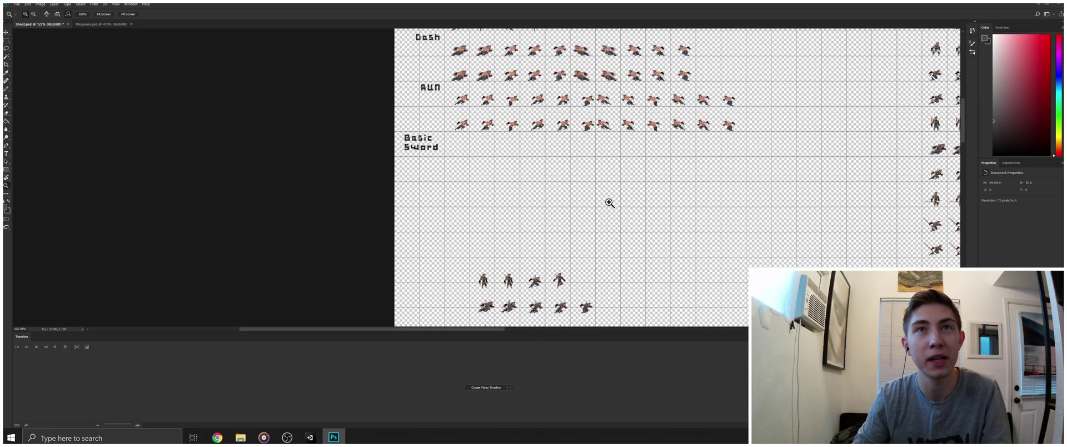
{"action": "scroll", "coordinate": [601, 198], "scroll_direction": "up", "scroll_amount": 2}
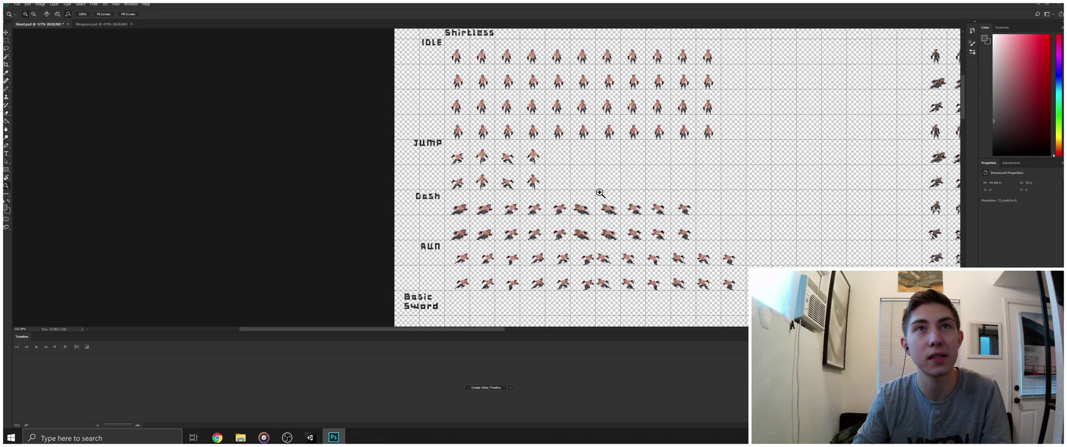
{"action": "scroll", "coordinate": [599, 194], "scroll_direction": "down", "scroll_amount": 4}
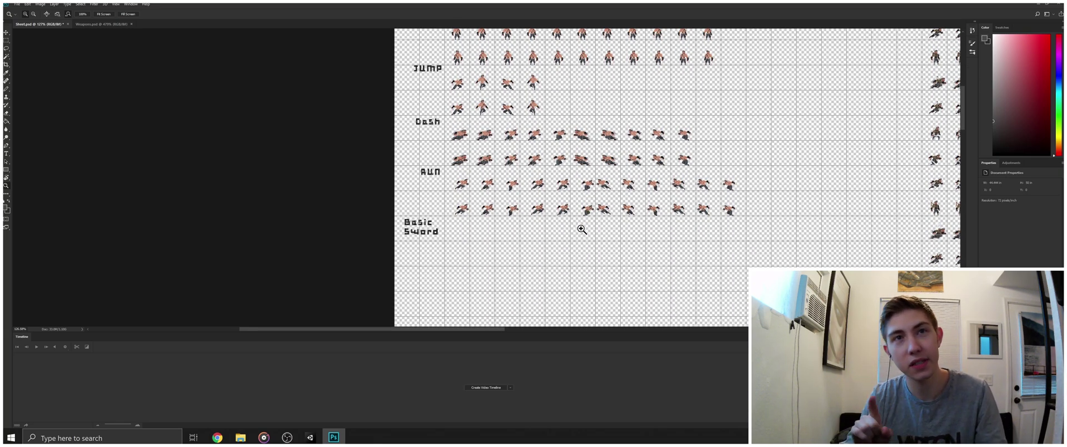
{"action": "scroll", "coordinate": [567, 143], "scroll_direction": "up", "scroll_amount": 4}
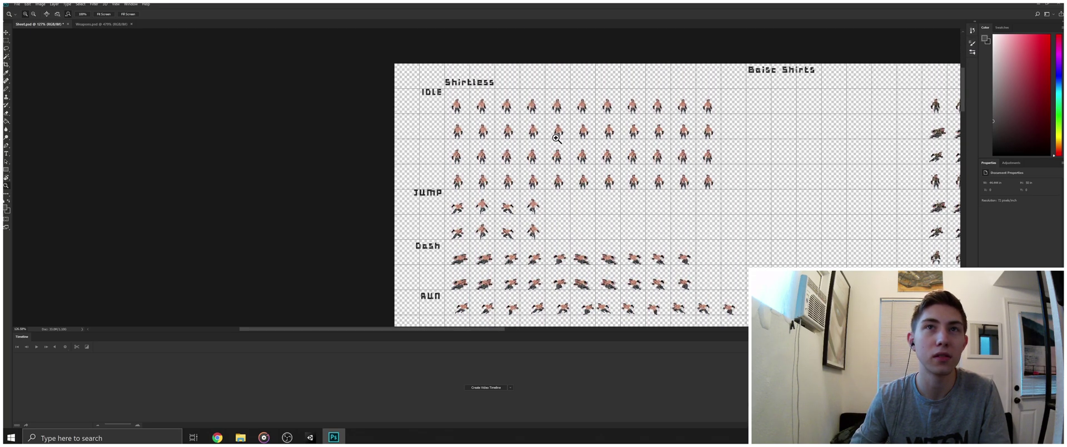
{"action": "left_click_drag", "start_coordinate": [479, 81], "coordinate": [434, 95]}
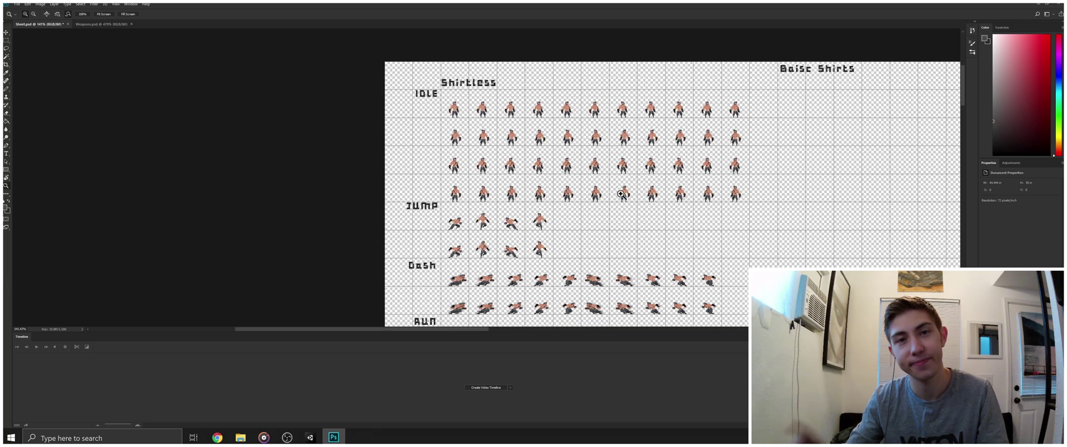
{"action": "scroll", "coordinate": [611, 206], "scroll_direction": "down", "scroll_amount": 5}
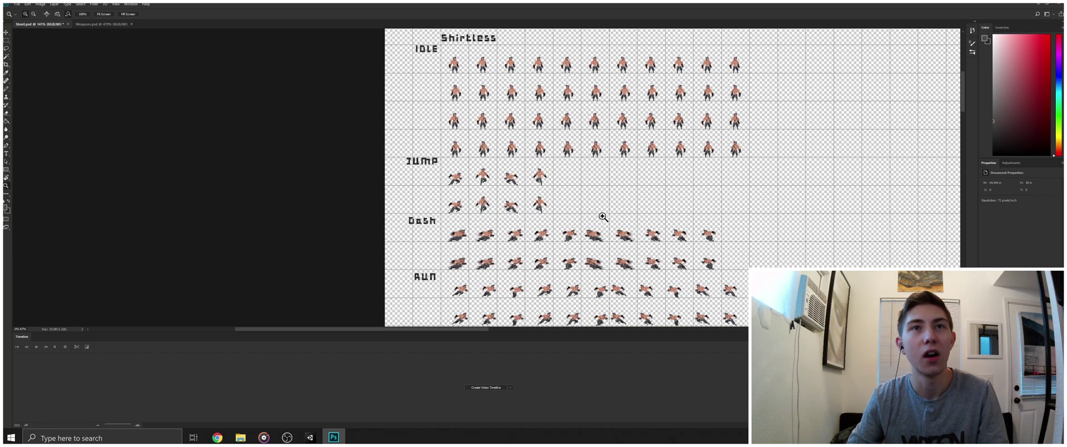
{"action": "scroll", "coordinate": [603, 217], "scroll_direction": "up", "scroll_amount": 3}
{"action": "scroll", "coordinate": [603, 217], "scroll_direction": "down", "scroll_amount": 2}
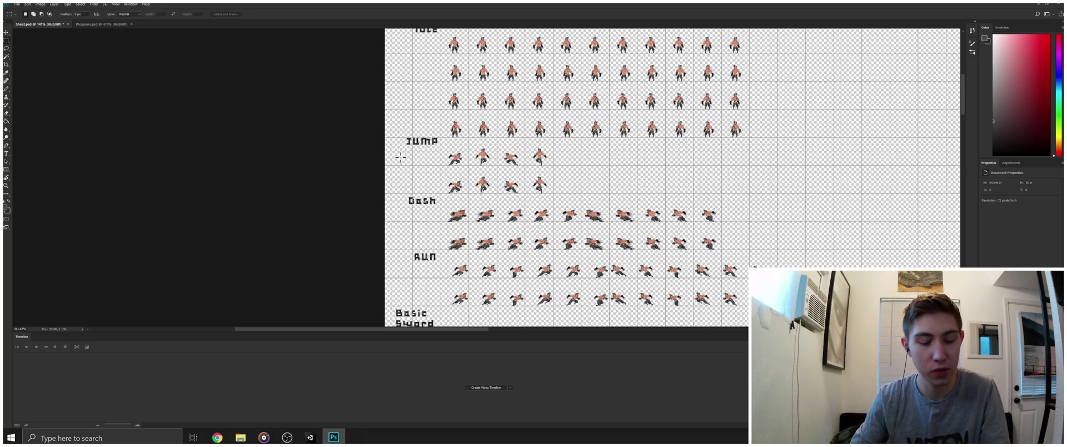
- Select the Jump, Dash, Run and Basic Sword labels with their sprites and move them down about six grid rows, below the Idle rows
{"action": "key", "text": "v"}
{"action": "left_click_drag", "start_coordinate": [392, 145], "coordinate": [724, 328]}
{"action": "scroll", "coordinate": [717, 184], "scroll_direction": "up", "scroll_amount": 3}
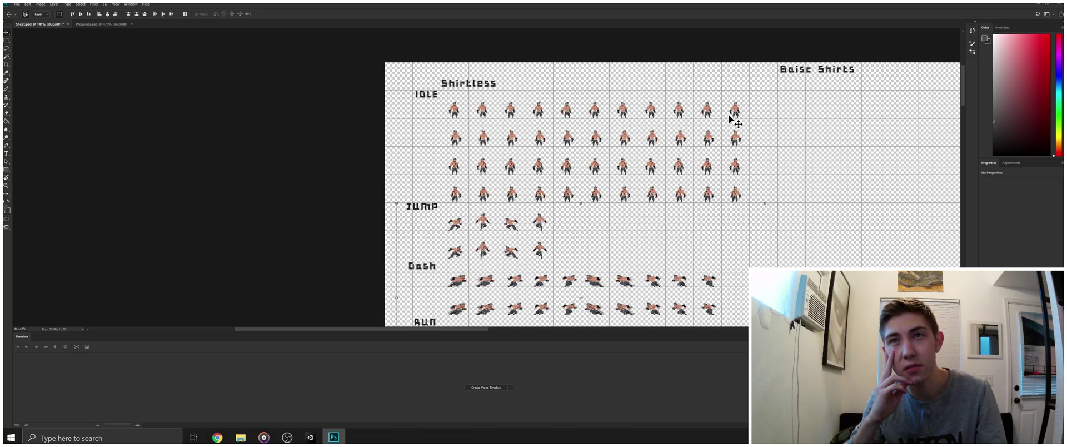
{"action": "scroll", "coordinate": [681, 195], "scroll_direction": "down", "scroll_amount": 2}
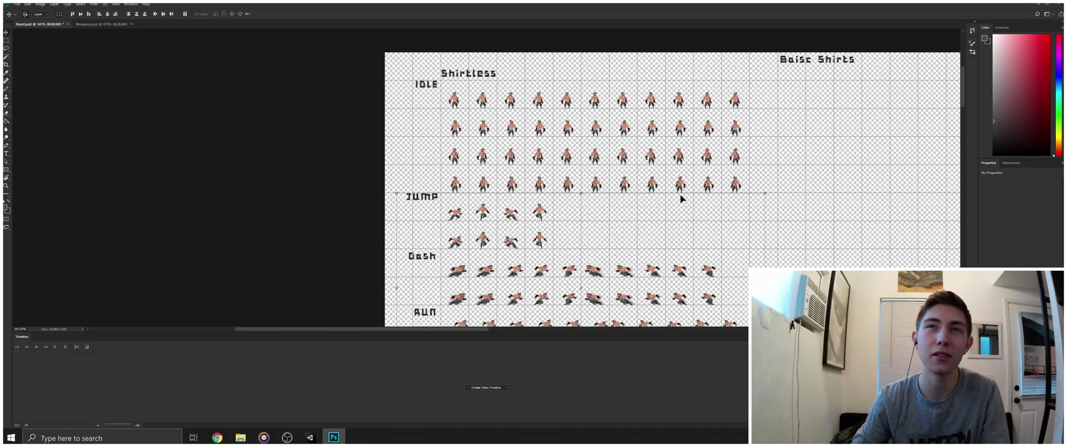
{"action": "scroll", "coordinate": [683, 187], "scroll_direction": "down", "scroll_amount": 3}
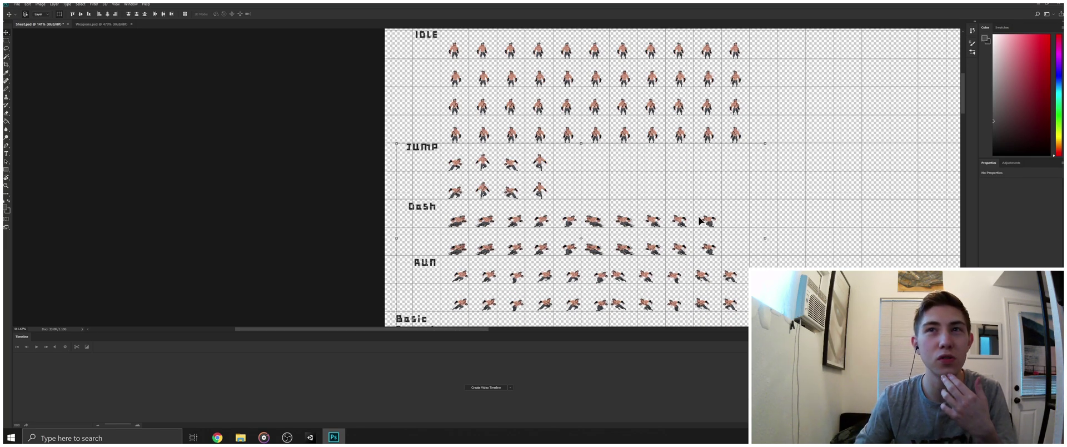
{"action": "scroll", "coordinate": [604, 203], "scroll_direction": "down", "scroll_amount": 1}
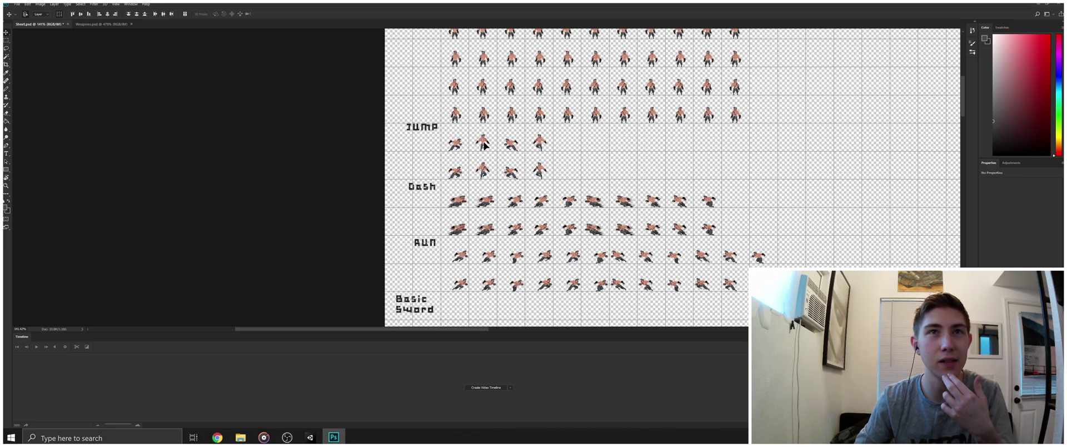
{"action": "left_click_drag", "start_coordinate": [486, 146], "coordinate": [493, 176]}
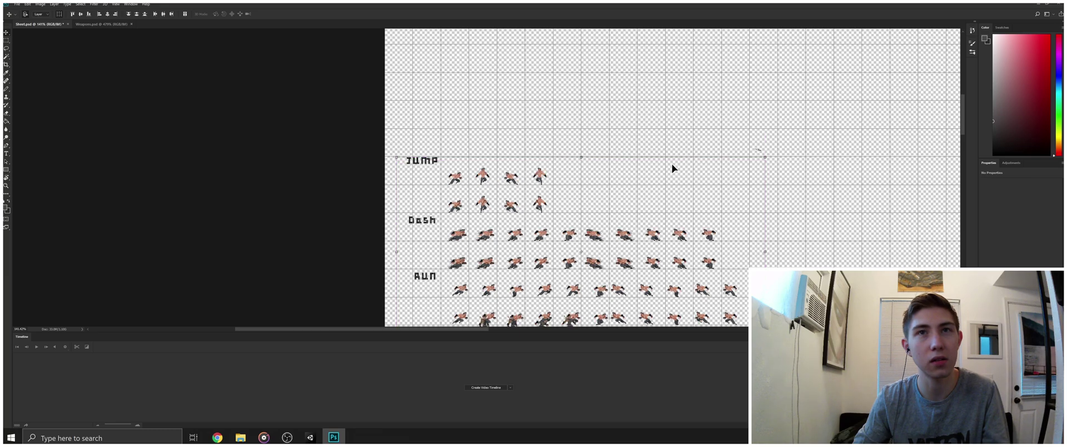
- Move the clothed character sprites overlapping the Run and Basic Sword rows into the empty grid area to the right of those rows
{"action": "scroll", "coordinate": [703, 153], "scroll_direction": "up", "scroll_amount": 3}
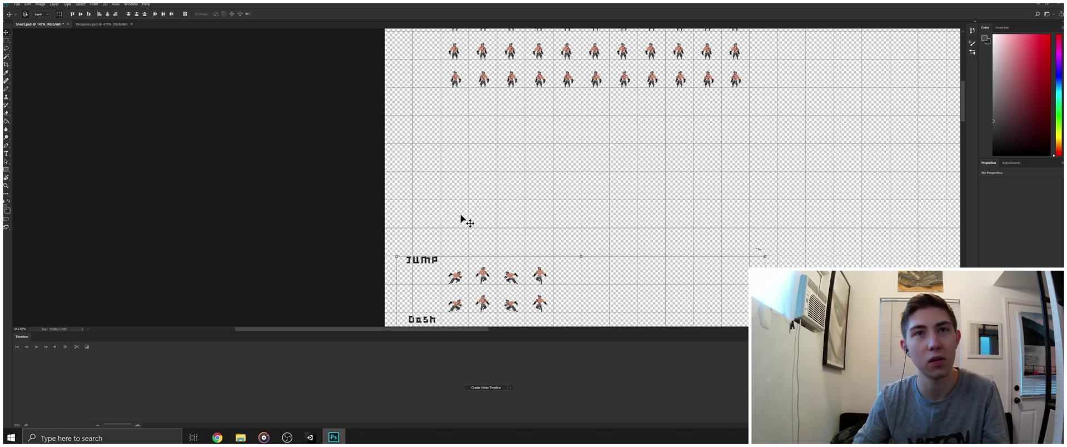
{"action": "left_click_drag", "start_coordinate": [459, 288], "coordinate": [487, 287]}
{"action": "scroll", "coordinate": [551, 267], "scroll_direction": "down", "scroll_amount": 5}
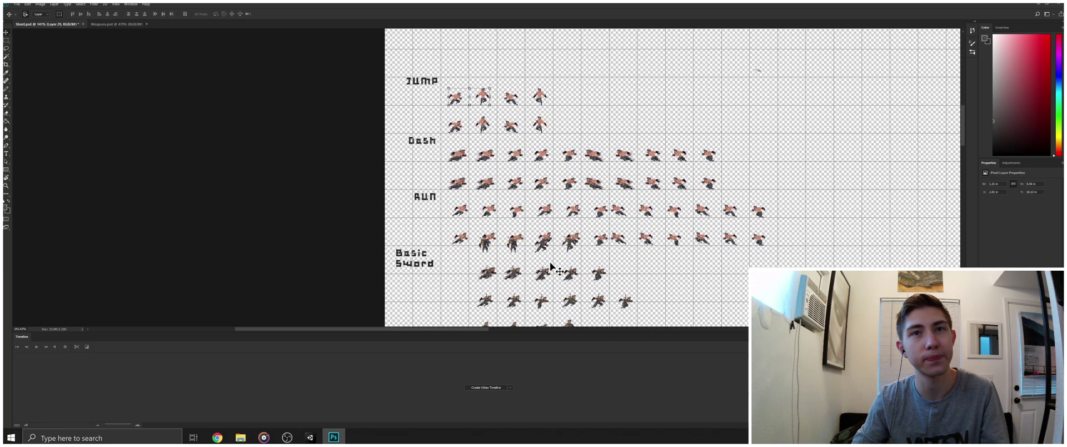
{"action": "scroll", "coordinate": [551, 267], "scroll_direction": "down", "scroll_amount": 2}
{"action": "left_click_drag", "start_coordinate": [544, 258], "coordinate": [906, 238]}
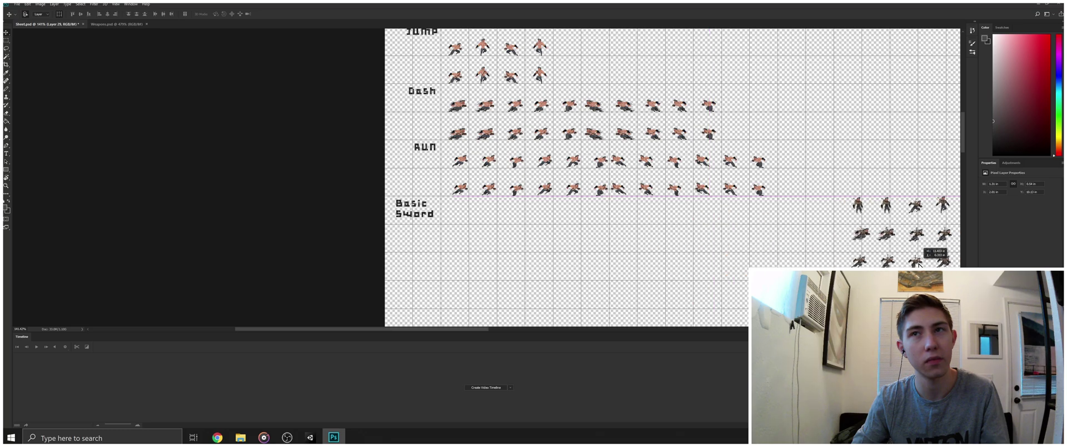
{"action": "scroll", "coordinate": [669, 255], "scroll_direction": "up", "scroll_amount": 2}
{"action": "scroll", "coordinate": [669, 254], "scroll_direction": "up", "scroll_amount": 2}
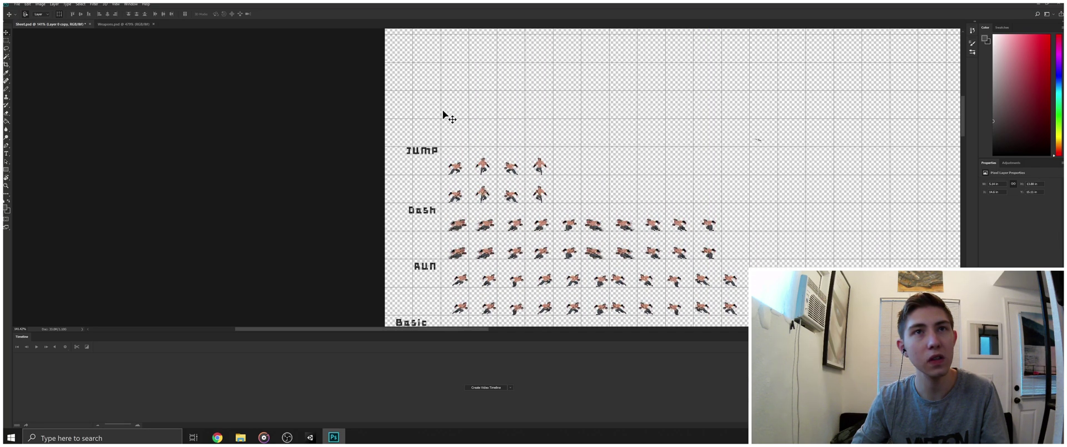
- Select the Jump through Basic Sword labels and sprites again, move them down two more grid rows, and deselect them
{"action": "left_click_drag", "start_coordinate": [406, 109], "coordinate": [736, 288]}
{"action": "scroll", "coordinate": [737, 288], "scroll_direction": "up", "scroll_amount": 2}
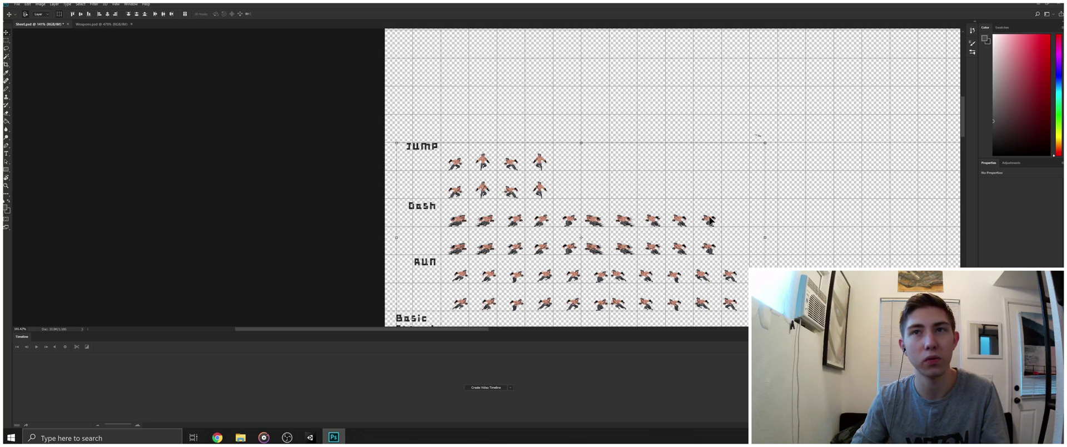
{"action": "left_click_drag", "start_coordinate": [710, 220], "coordinate": [710, 277]}
{"action": "scroll", "coordinate": [709, 276], "scroll_direction": "up", "scroll_amount": 3}
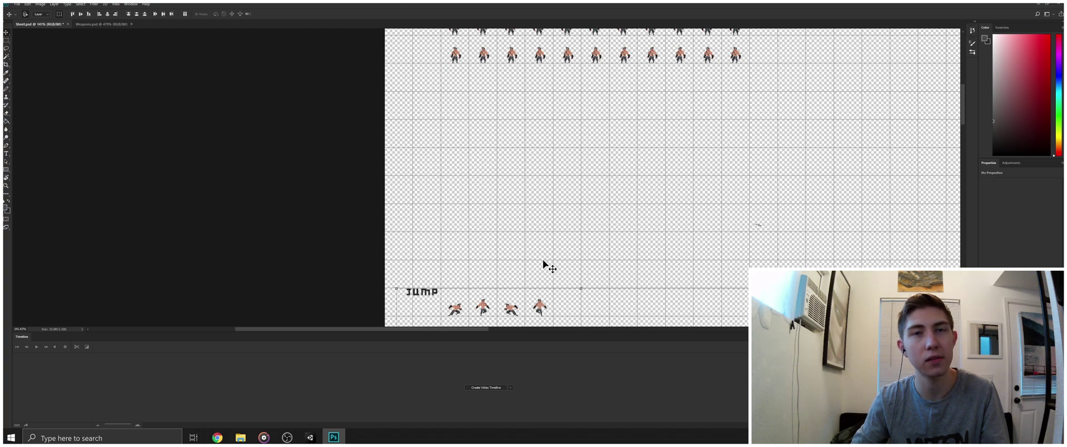
{"action": "left_click", "coordinate": [563, 239]}
{"action": "scroll", "coordinate": [566, 225], "scroll_direction": "down", "scroll_amount": 1}
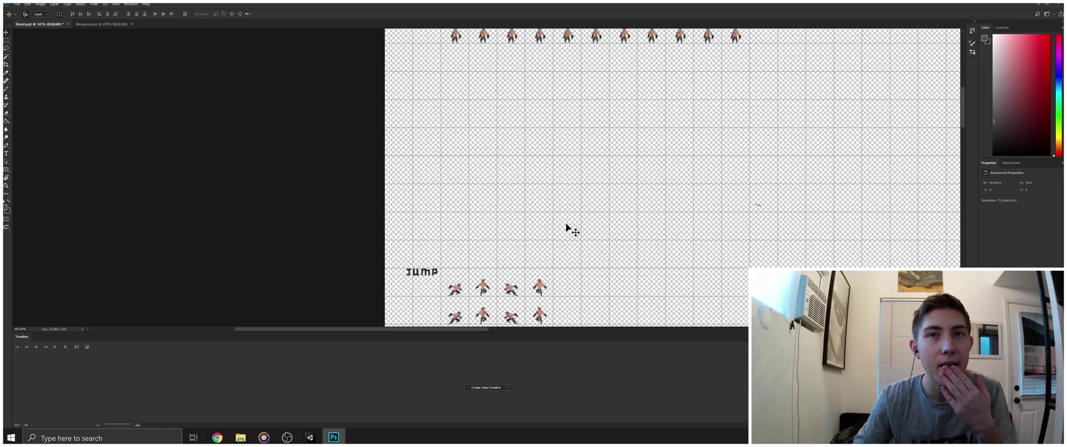
{"action": "scroll", "coordinate": [566, 225], "scroll_direction": "down", "scroll_amount": 3}
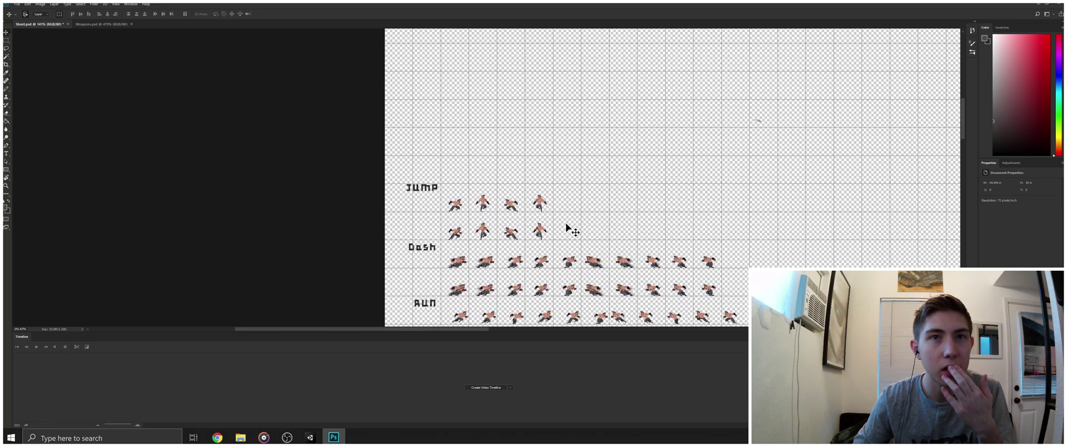
{"action": "scroll", "coordinate": [566, 225], "scroll_direction": "down", "scroll_amount": 2}
{"action": "scroll", "coordinate": [570, 227], "scroll_direction": "down", "scroll_amount": 2}
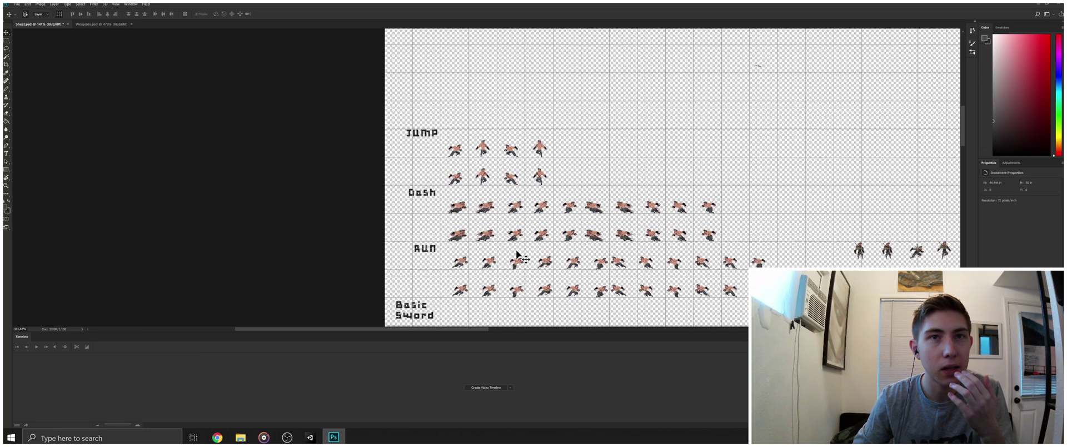
- Duplicate the first two Shirtless Idle rows into the two empty grid rows directly below the fourth Idle row
{"action": "key", "text": "z"}
{"action": "left_click_drag", "start_coordinate": [472, 303], "coordinate": [556, 209]}
{"action": "left_click_drag", "start_coordinate": [666, 165], "coordinate": [560, 252]}
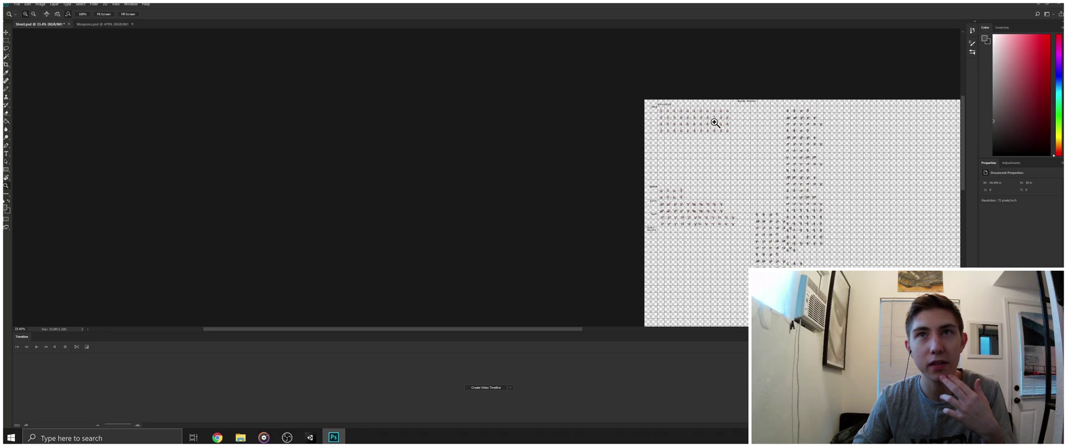
{"action": "left_click_drag", "start_coordinate": [710, 119], "coordinate": [752, 131]}
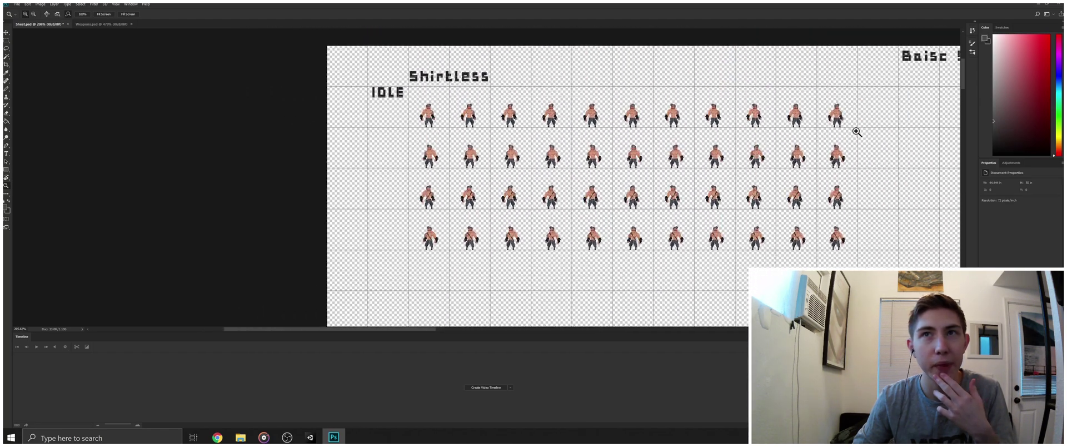
{"action": "left_click_drag", "start_coordinate": [319, 330], "coordinate": [361, 325]}
{"action": "scroll", "coordinate": [417, 219], "scroll_direction": "down", "scroll_amount": 1}
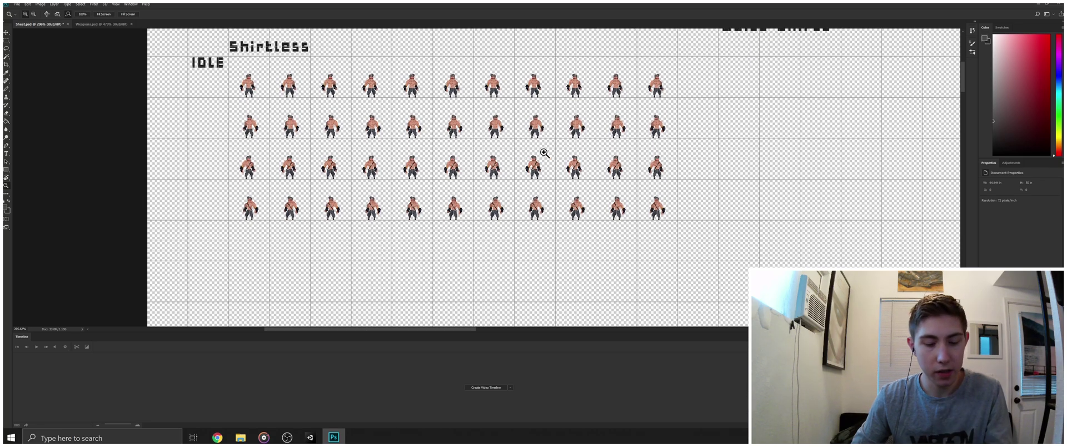
{"action": "key", "text": "v"}
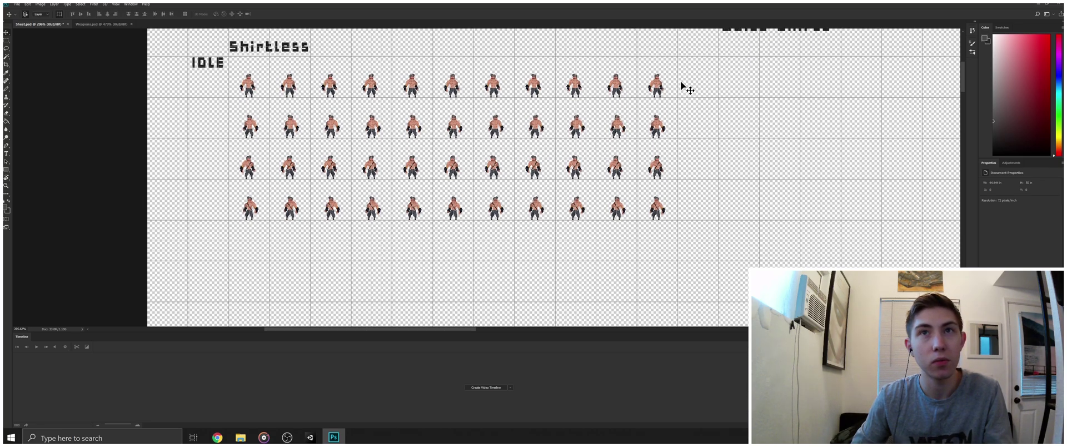
{"action": "left_click_drag", "start_coordinate": [682, 87], "coordinate": [247, 93]}
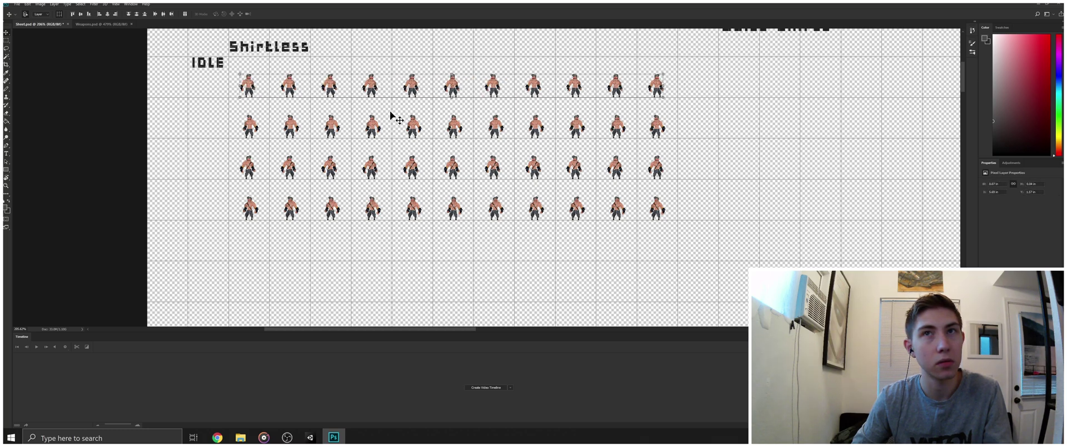
{"action": "left_click_drag", "start_coordinate": [714, 83], "coordinate": [243, 289]}
{"action": "left_click", "coordinate": [707, 269]}
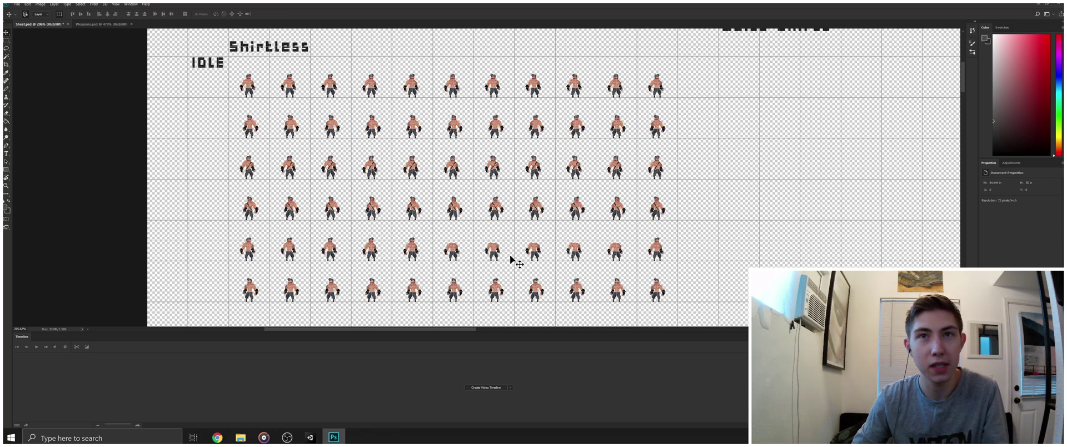
- Delete the heads of the sixth through tenth sprites in the sixth Idle row, leaving only their bodies
{"action": "key", "text": "z"}
{"action": "left_click_drag", "start_coordinate": [482, 264], "coordinate": [493, 262]}
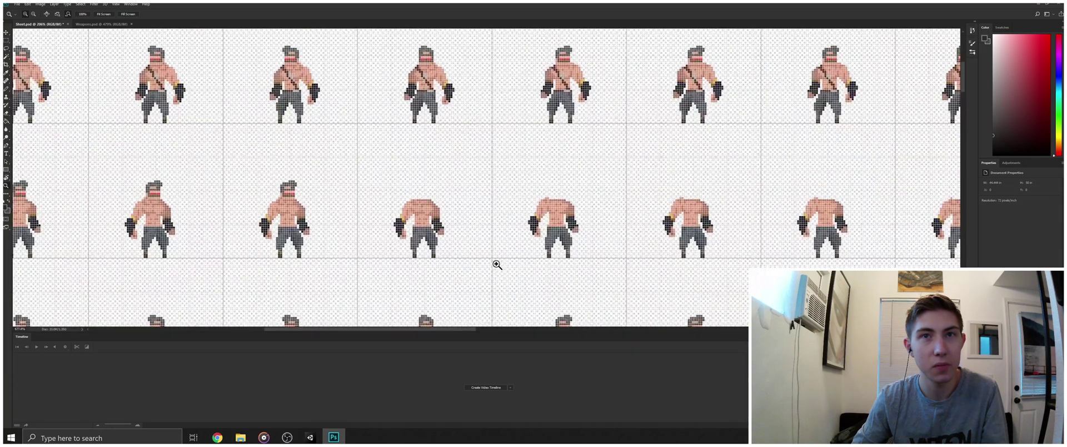
{"action": "scroll", "coordinate": [520, 267], "scroll_direction": "down", "scroll_amount": 3}
{"action": "key", "text": "v"}
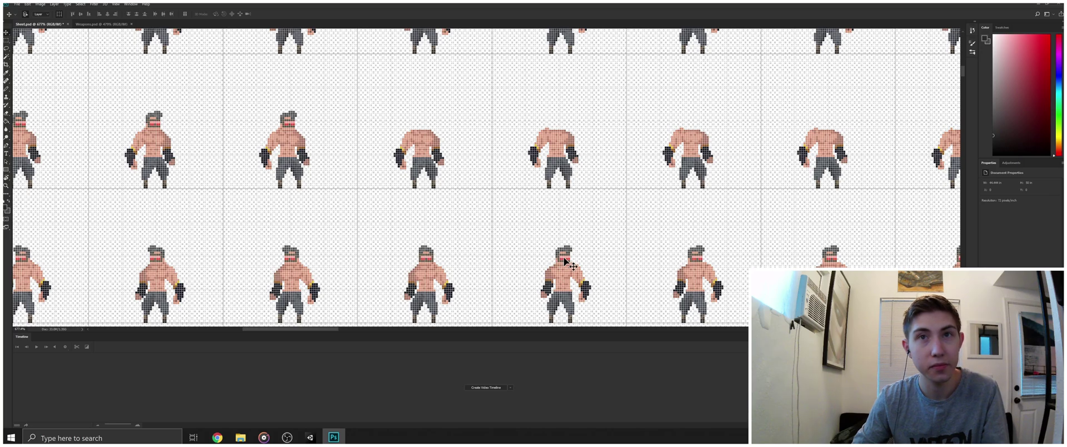
{"action": "left_click", "coordinate": [563, 257]}
{"action": "key", "text": "Delete"}
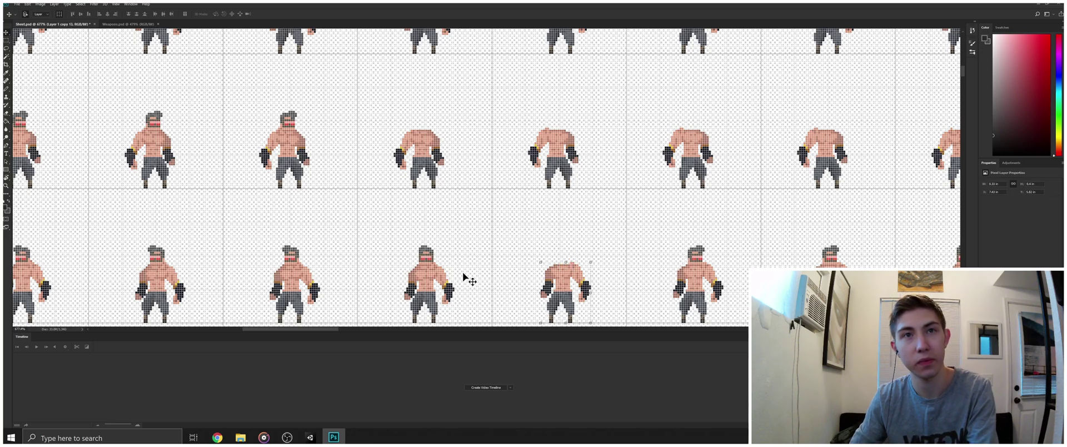
{"action": "key", "text": "Delete"}
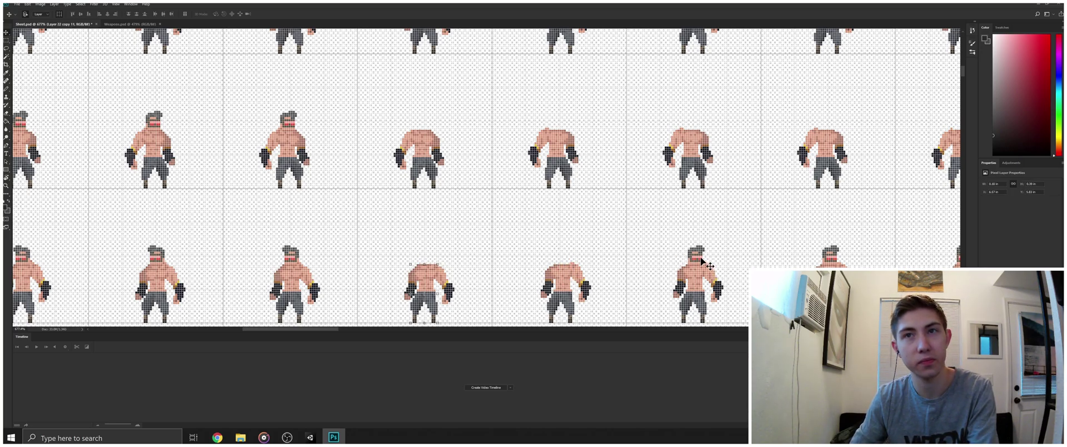
{"action": "left_click", "coordinate": [702, 259]}
{"action": "key", "text": "Delete"}
{"action": "key", "text": "Delete"}
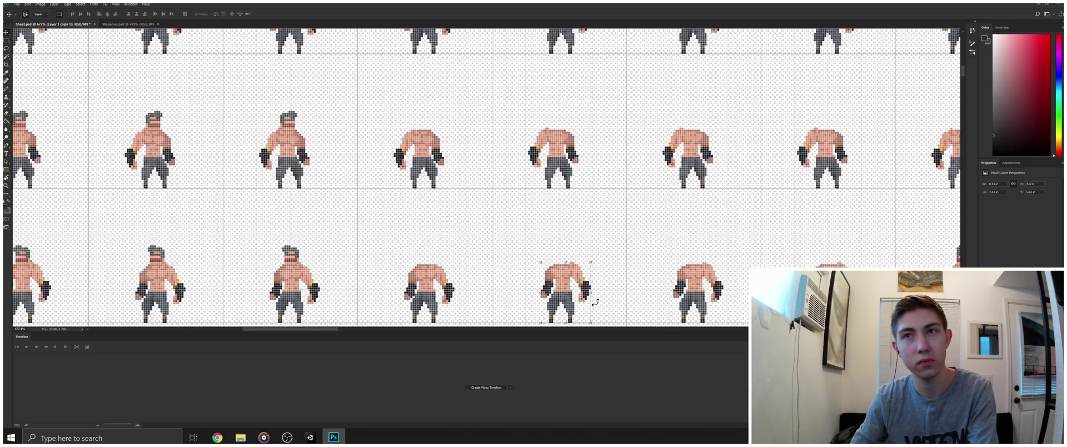
{"action": "left_click_drag", "start_coordinate": [325, 330], "coordinate": [341, 334]}
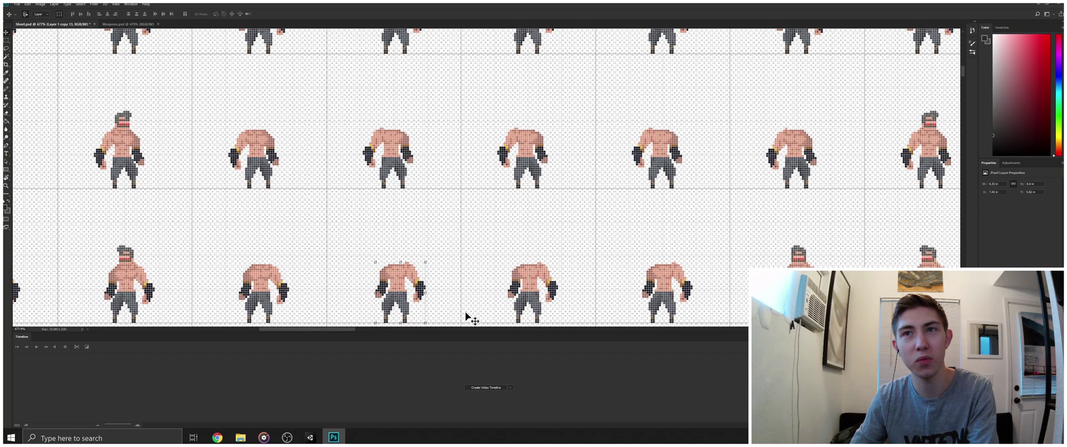
{"action": "key", "text": "Delete"}
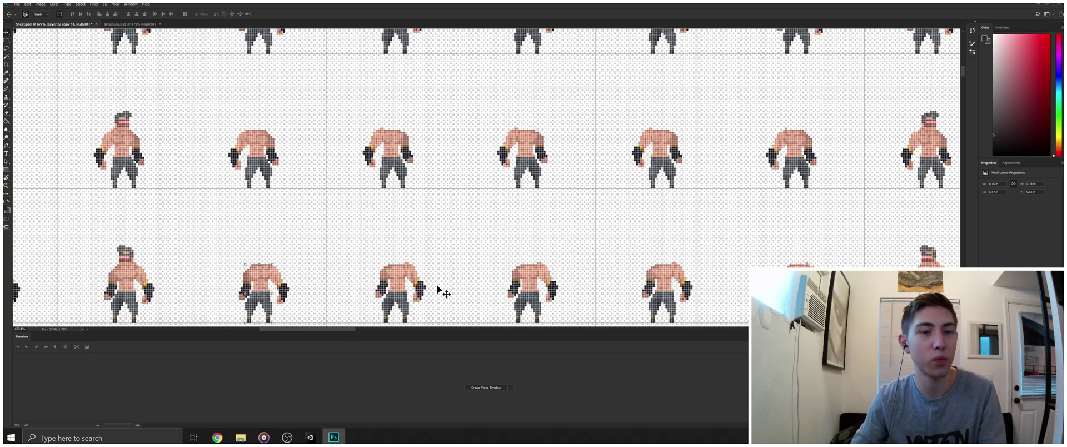
- Copy the head of the fifth sprite in the fifth Idle row and place it on the neighbouring headless body
{"action": "key", "text": "z"}
{"action": "left_click_drag", "start_coordinate": [493, 261], "coordinate": [471, 285]}
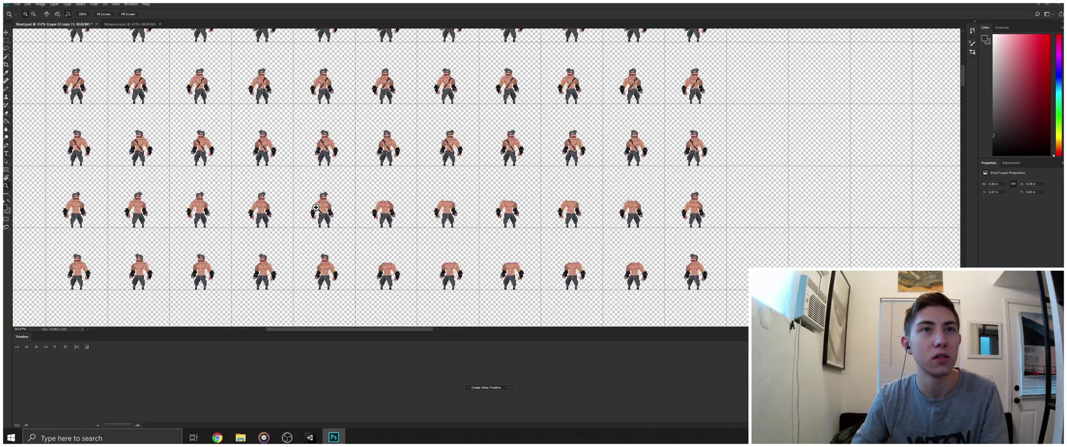
{"action": "left_click_drag", "start_coordinate": [319, 192], "coordinate": [353, 252]}
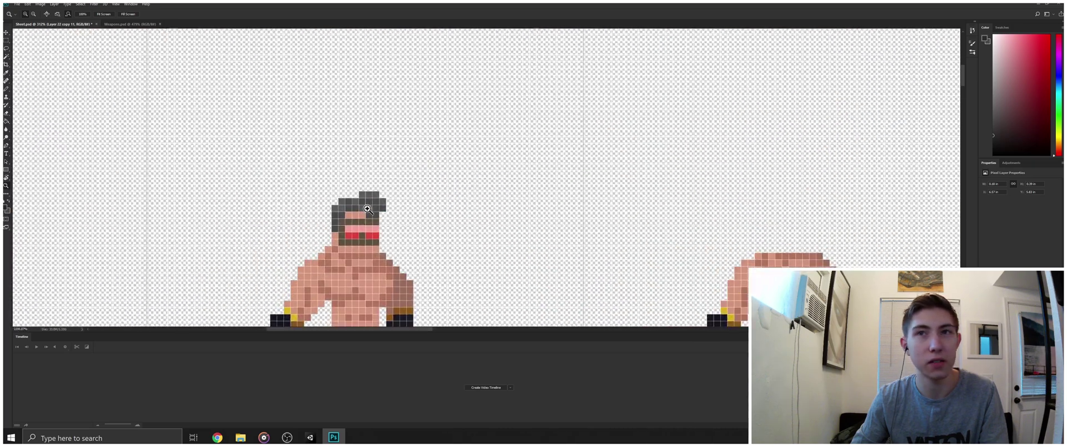
{"action": "key", "text": "m"}
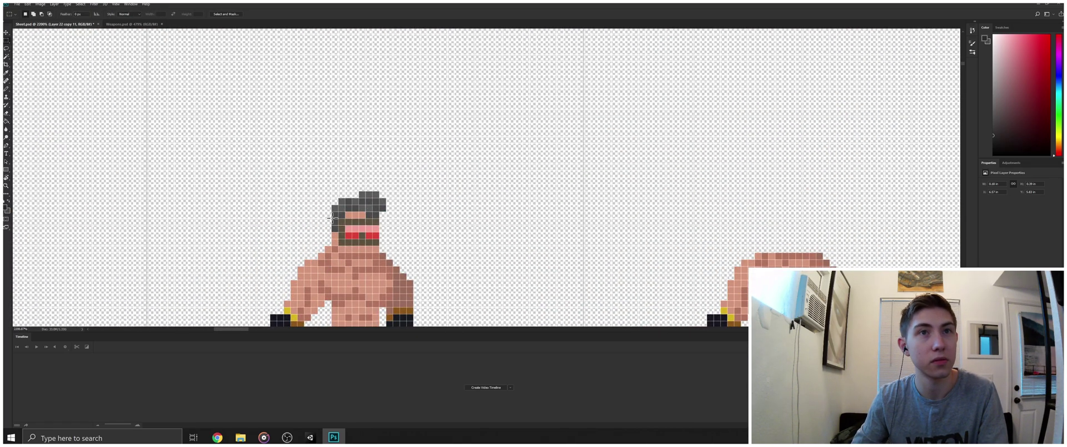
{"action": "left_click_drag", "start_coordinate": [319, 199], "coordinate": [401, 253]}
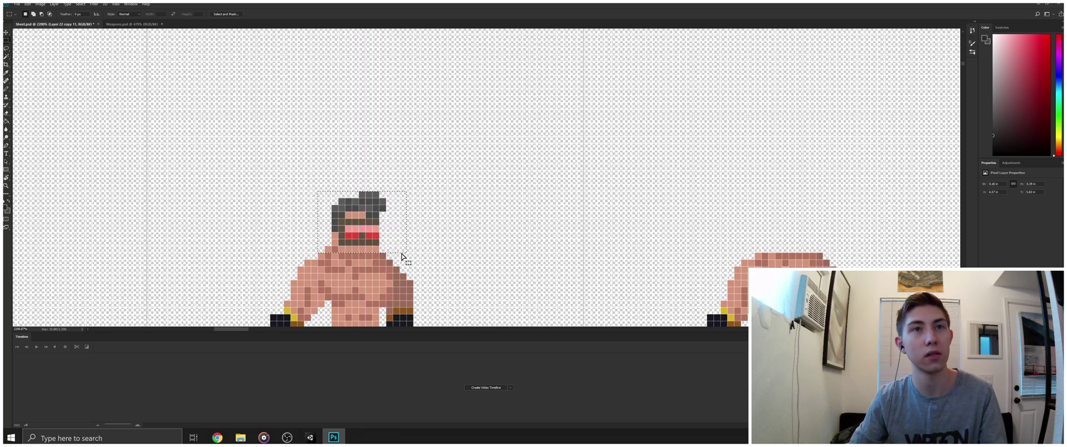
{"action": "left_click", "coordinate": [402, 257], "text": "ctrl"}
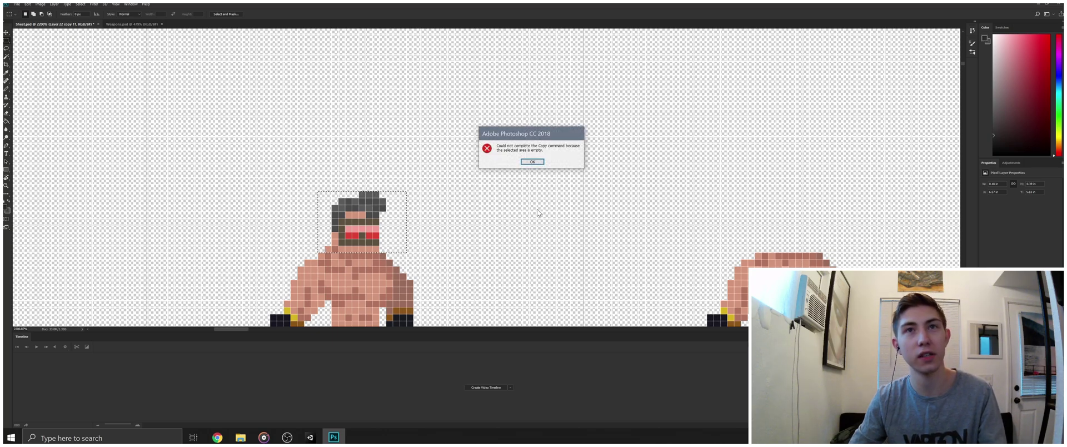
{"action": "left_click", "coordinate": [529, 163]}
{"action": "key", "text": "v"}
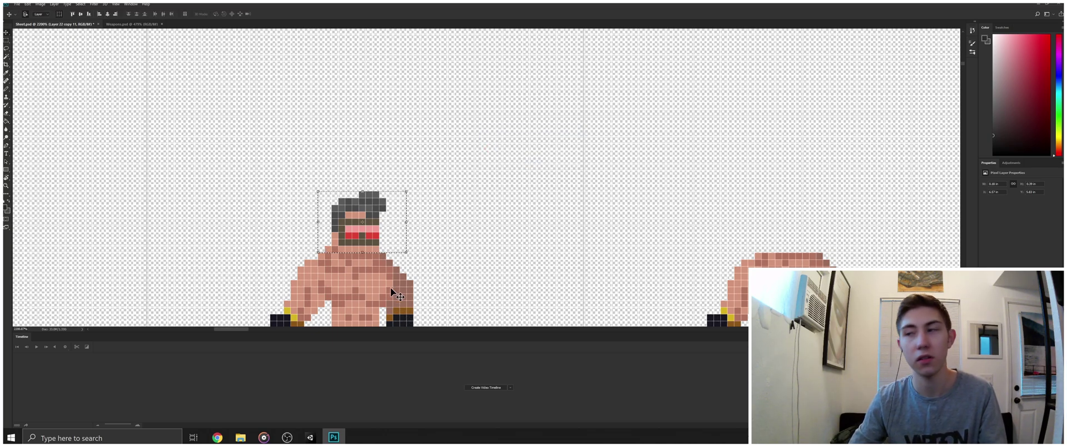
{"action": "left_click", "coordinate": [402, 295]}
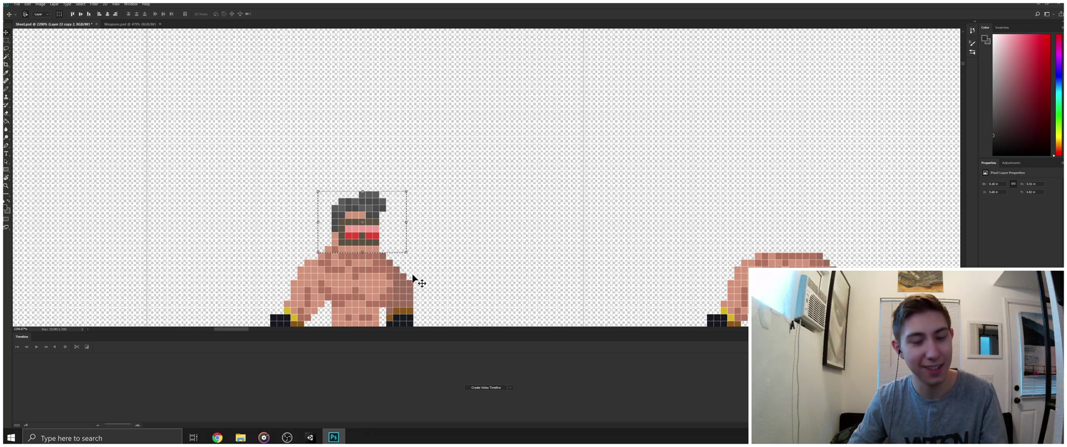
{"action": "left_click_drag", "start_coordinate": [378, 219], "coordinate": [807, 241]}
{"action": "scroll", "coordinate": [807, 241], "scroll_direction": "down", "scroll_amount": 2}
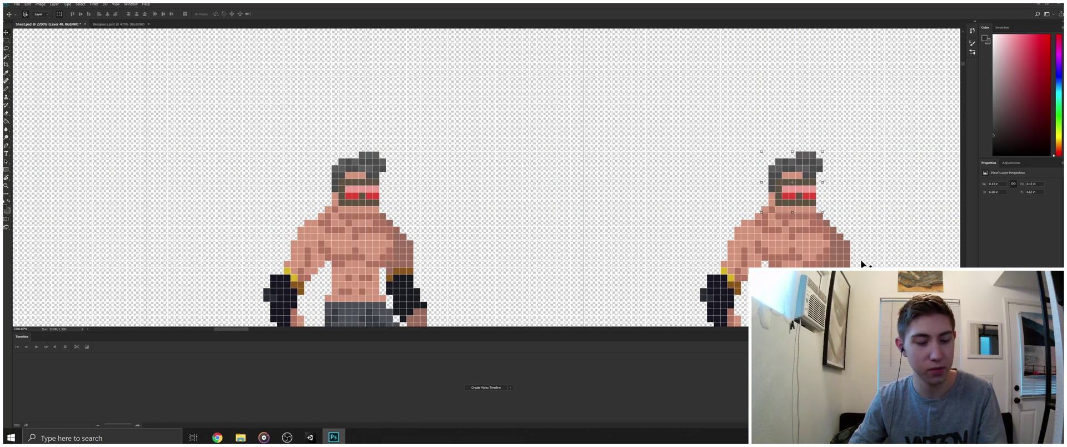
- Paste the copied head onto the seventh body in the fifth Idle row and duplicate it onto the eighth, ninth and tenth bodies
{"action": "key", "text": "z"}
{"action": "left_click_drag", "start_coordinate": [863, 263], "coordinate": [767, 263]}
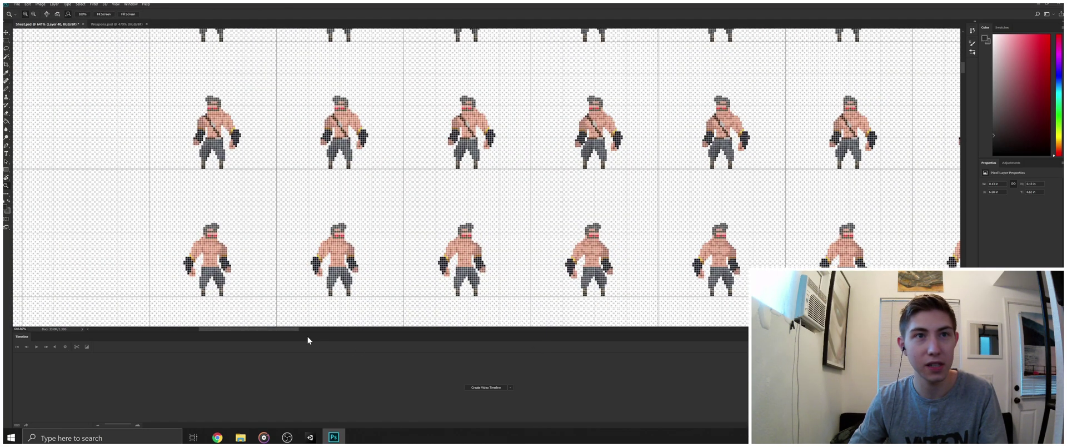
{"action": "left_click_drag", "start_coordinate": [292, 328], "coordinate": [347, 328]}
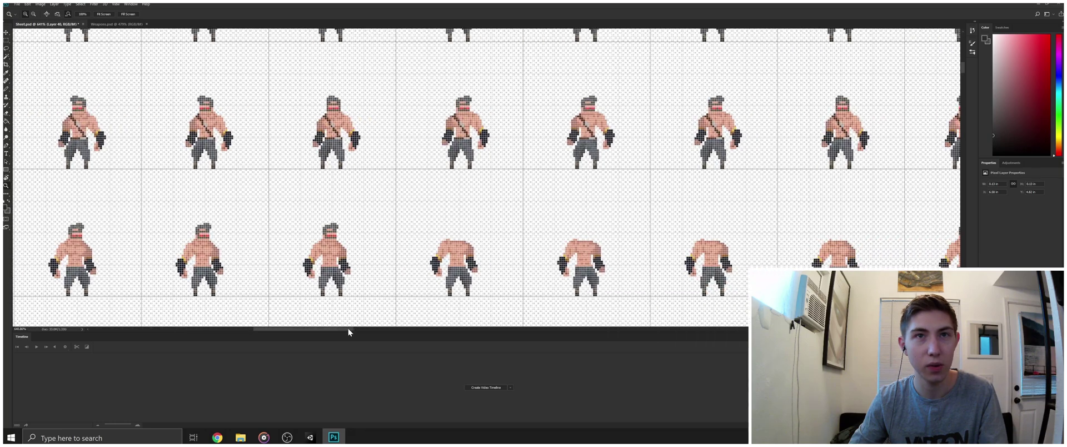
{"action": "key", "text": "ctrl+v"}
{"action": "key", "text": "v"}
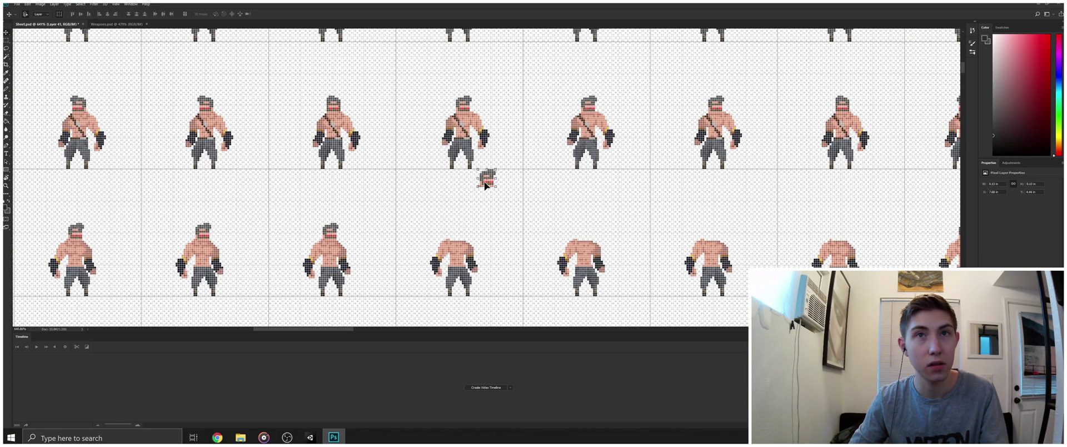
{"action": "left_click_drag", "start_coordinate": [491, 180], "coordinate": [459, 234]}
{"action": "key", "text": "Right"}
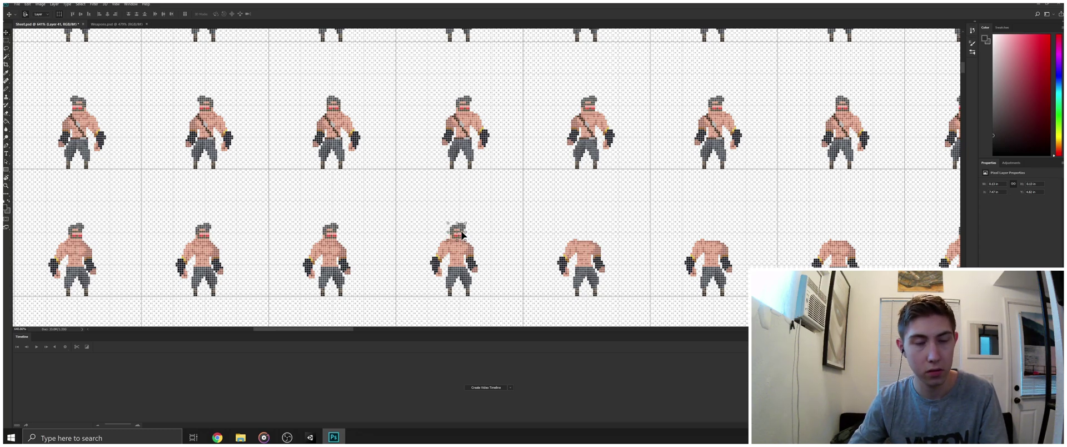
{"action": "left_click_drag", "start_coordinate": [464, 232], "coordinate": [543, 232]}
{"action": "left_click_drag", "start_coordinate": [560, 232], "coordinate": [845, 237]}
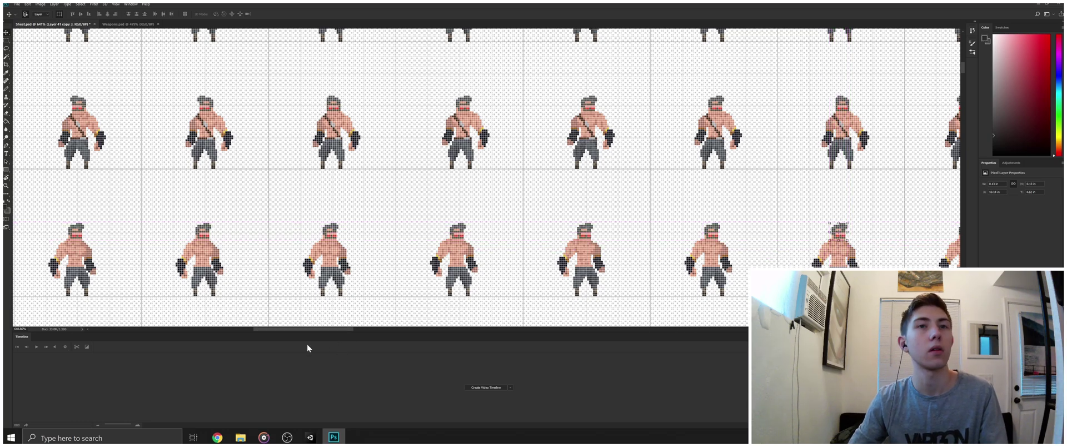
{"action": "mouse_move", "coordinate": [315, 330]}
{"action": "left_mouse_down"}
{"action": "mouse_move", "coordinate": [360, 334]}
{"action": "mouse_move", "coordinate": [311, 330]}
{"action": "left_mouse_up"}
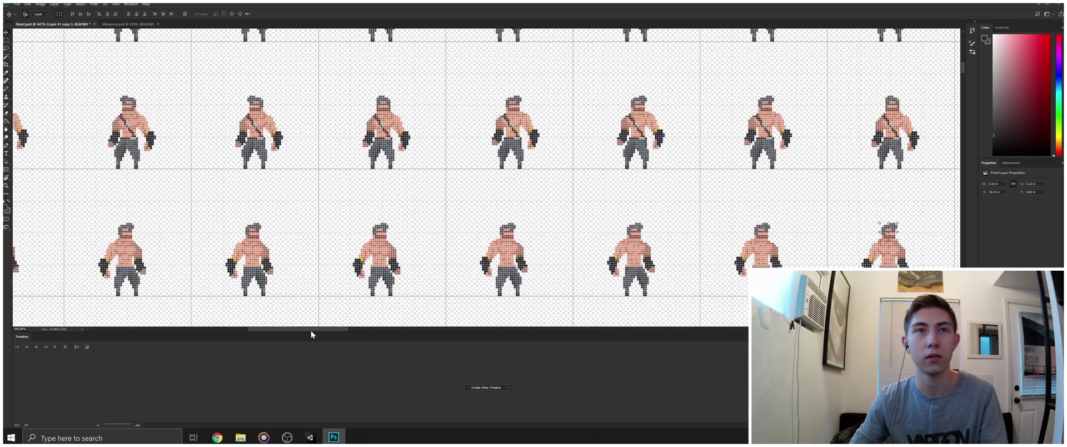
{"action": "left_click", "coordinate": [578, 243]}
- Add a second line reading Look to the IDLE label beside the first sprite row
{"action": "key", "text": "z"}
{"action": "left_click_drag", "start_coordinate": [591, 231], "coordinate": [567, 257]}
{"action": "scroll", "coordinate": [484, 216], "scroll_direction": "up", "scroll_amount": 1}
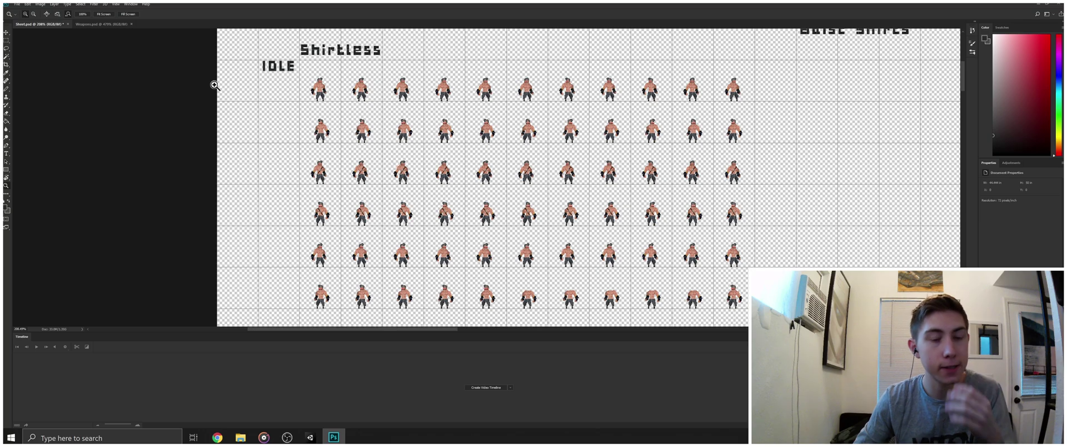
{"action": "key", "text": "t"}
{"action": "left_click", "coordinate": [285, 68]}
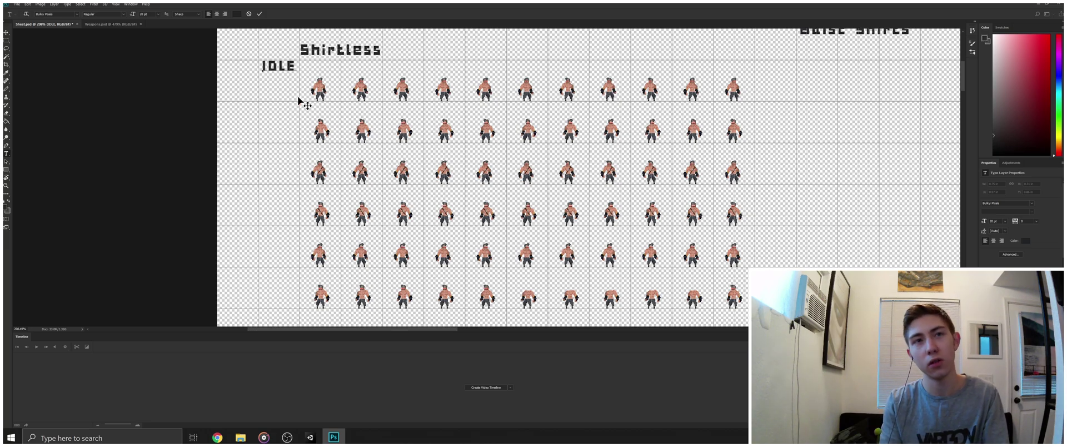
{"action": "type", "text": "Look"}
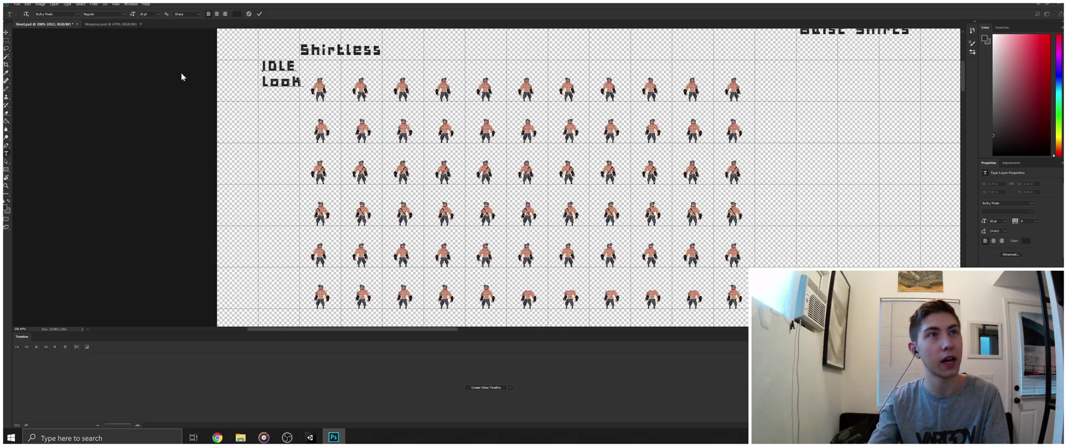
- Duplicate the IDLE Look label and place the copy beside the fifth sprite row
{"action": "left_click", "coordinate": [7, 34]}
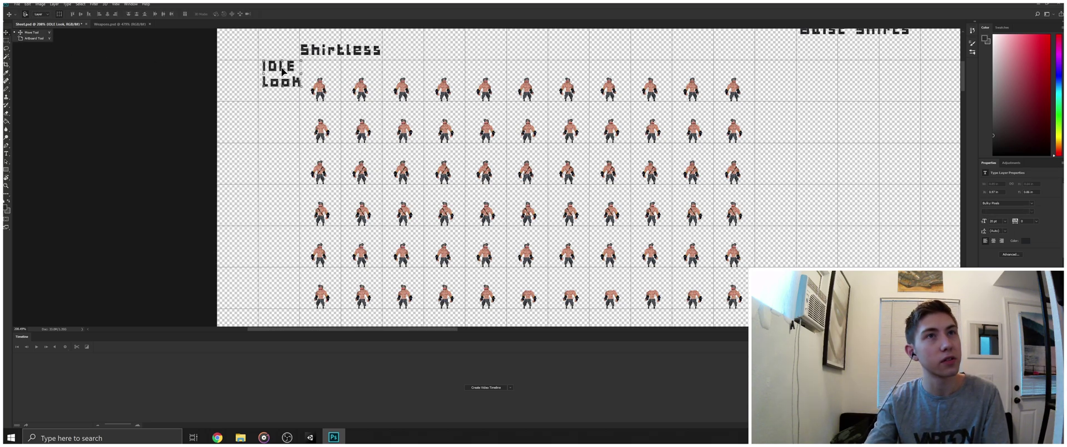
{"action": "left_click_drag", "start_coordinate": [282, 69], "coordinate": [254, 252]}
{"action": "key", "text": "t"}
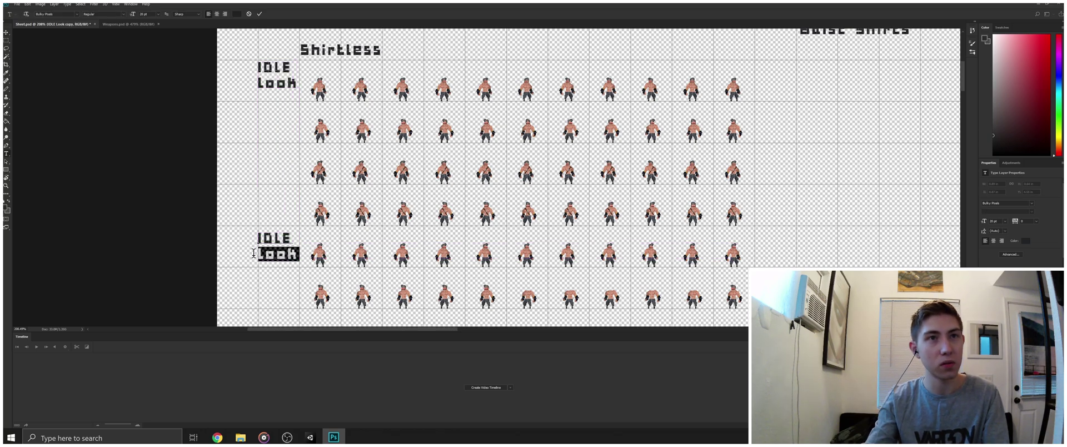
- Try Breath as the copied label's second line, and clear that line to leave only IDLE
{"action": "type", "text": "Breath"}
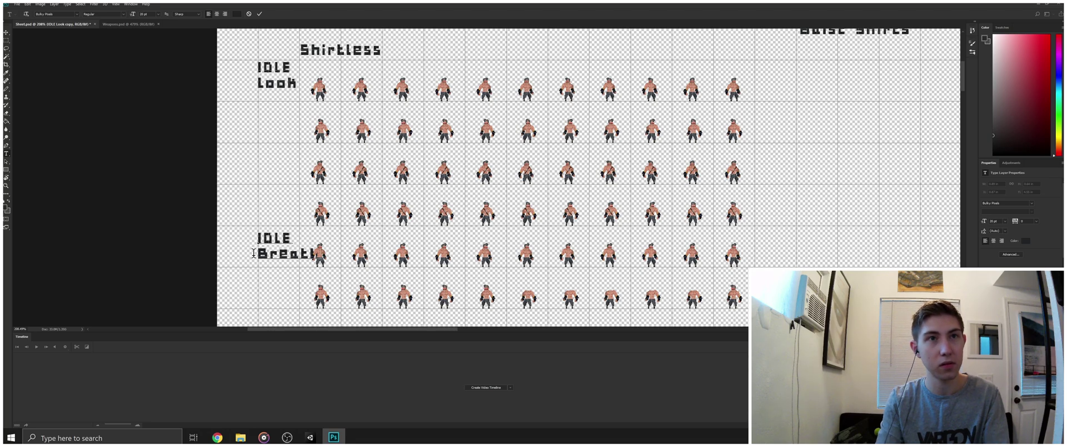
{"action": "key", "text": "BackSpace"}
{"action": "key", "text": "BackSpace"}
{"action": "key", "text": "BackSpace"}
{"action": "key", "text": "BackSpace"}
{"action": "key", "text": "BackSpace"}
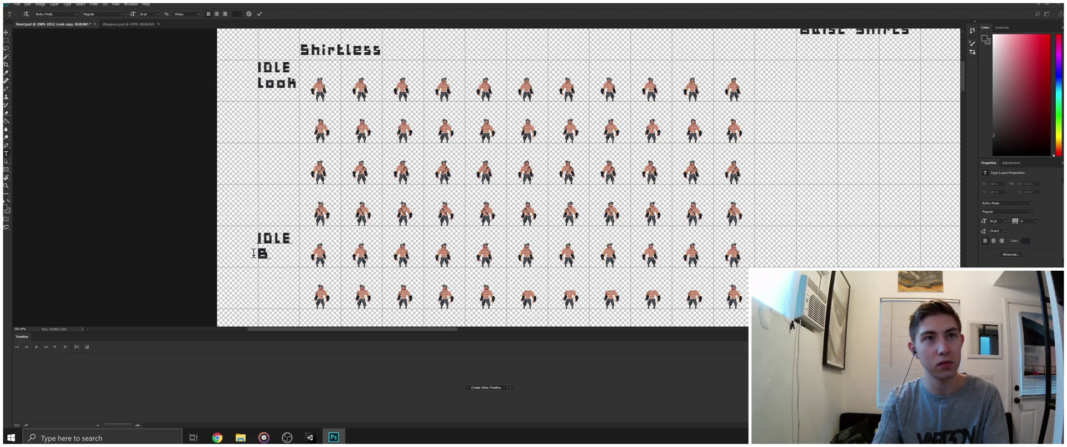
{"action": "type", "text": "Id"}
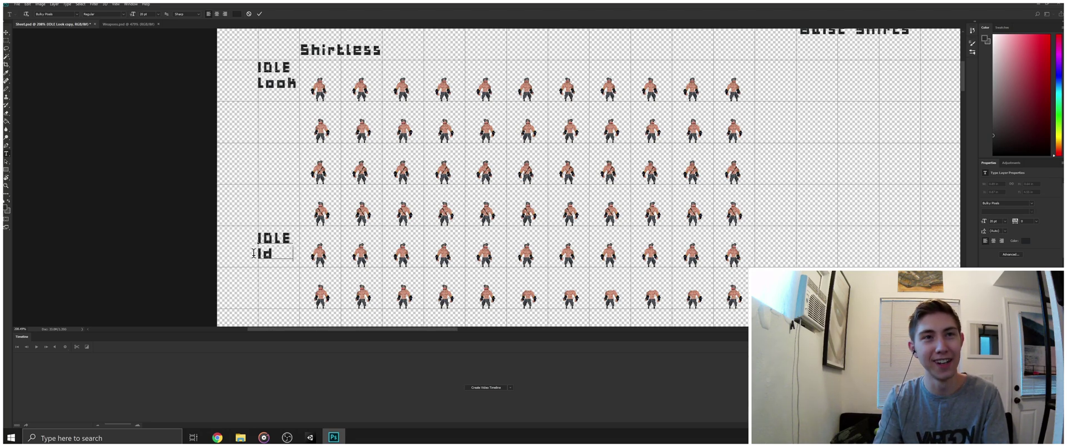
{"action": "key", "text": "BackSpace"}
{"action": "key", "text": "BackSpace"}
{"action": "key", "text": "BackSpace"}
{"action": "key", "text": "BackSpace"}
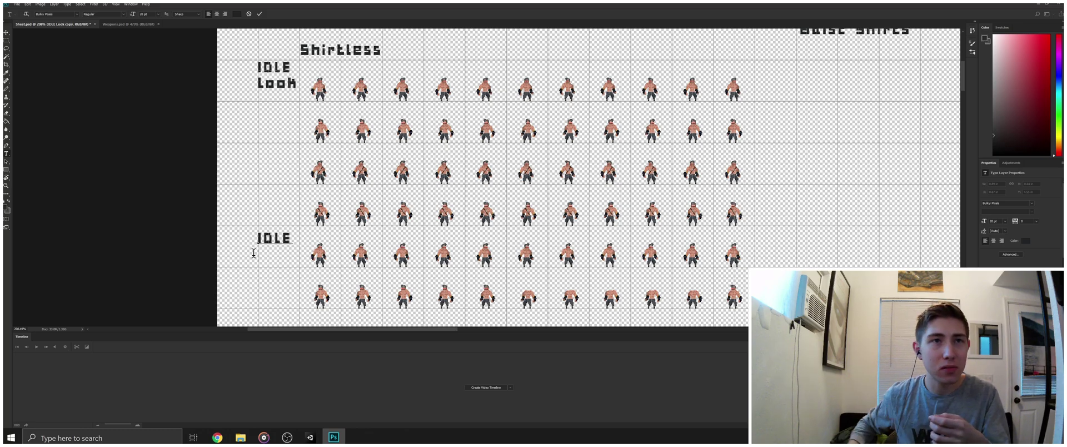
- Duplicate the single-line IDLE label into the empty area below the sixth sprite row and add a second line reading Judge
{"action": "left_click", "coordinate": [7, 33]}
{"action": "scroll", "coordinate": [266, 181], "scroll_direction": "down", "scroll_amount": 4}
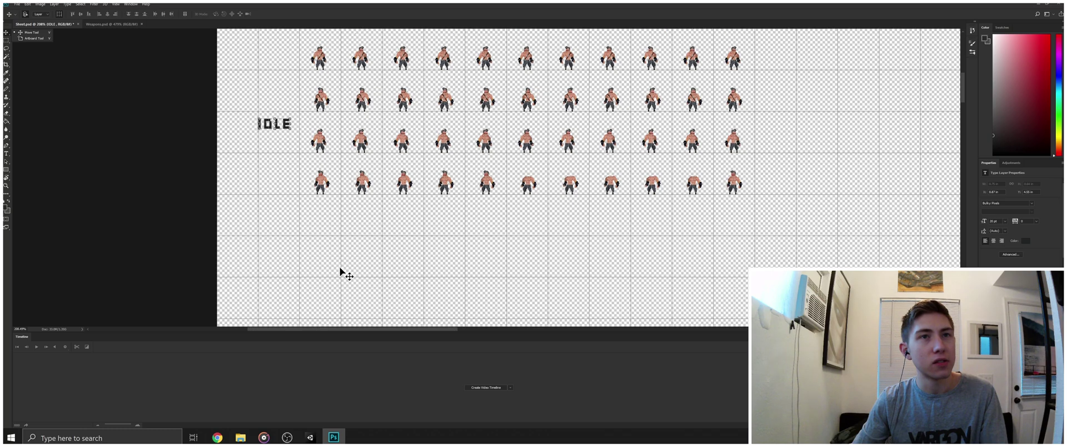
{"action": "left_click_drag", "start_coordinate": [285, 128], "coordinate": [288, 286]}
{"action": "key", "text": "t"}
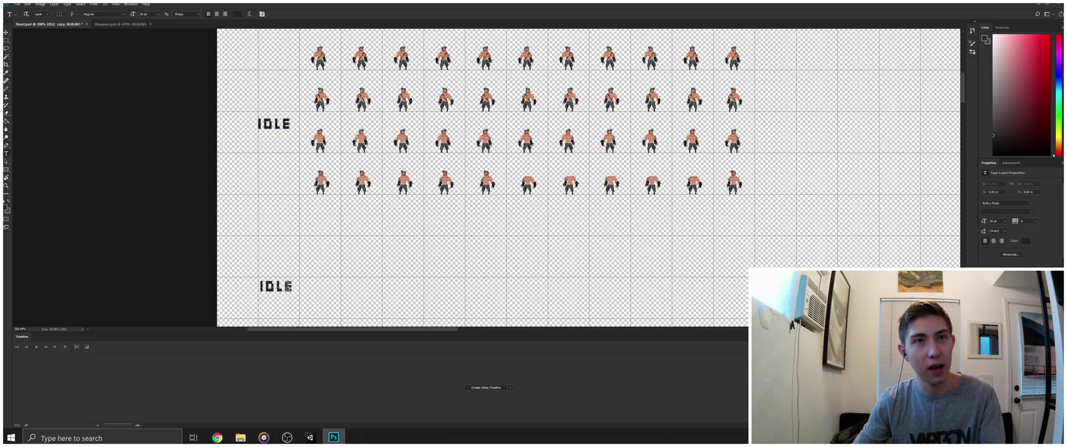
{"action": "left_click", "coordinate": [291, 287]}
{"action": "key", "text": "Return"}
{"action": "type", "text": "Jud"}
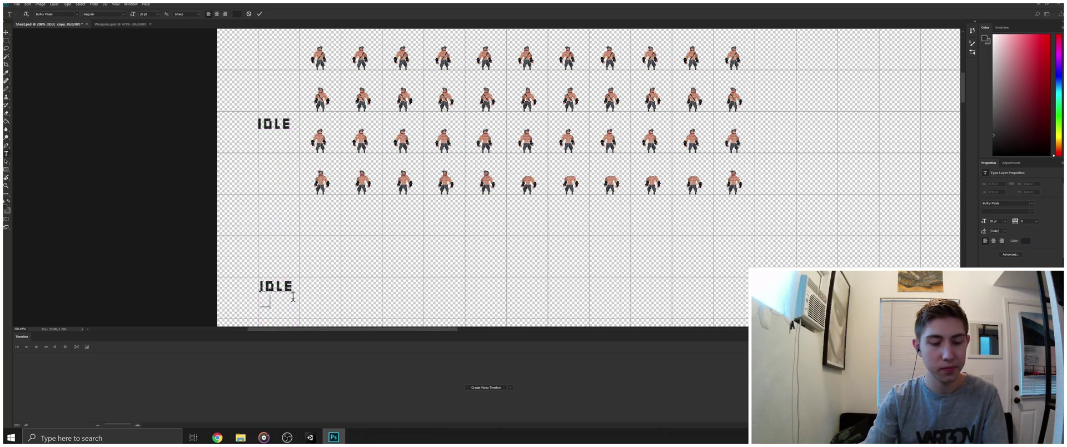
{"action": "type", "text": "ge"}
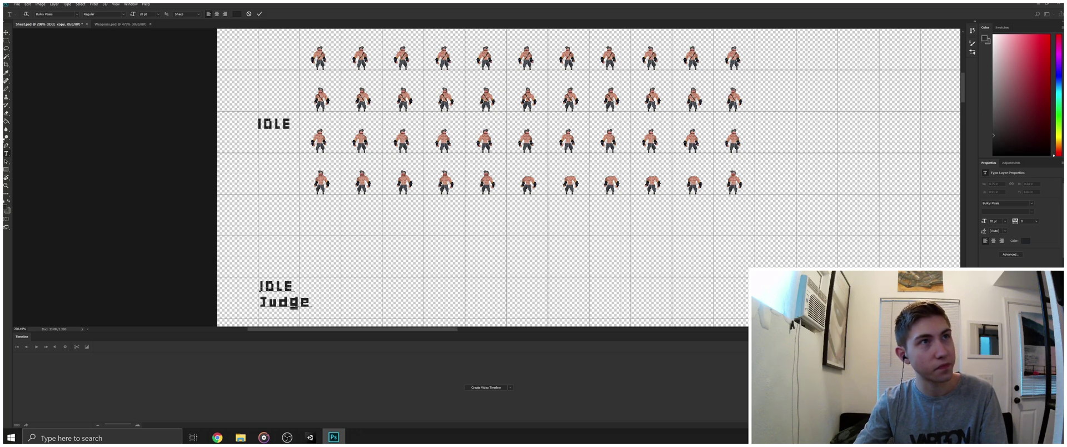
- Shift the IDLE Judge label slightly left so it stays clear of the first sprite column
{"action": "left_click", "coordinate": [7, 33]}
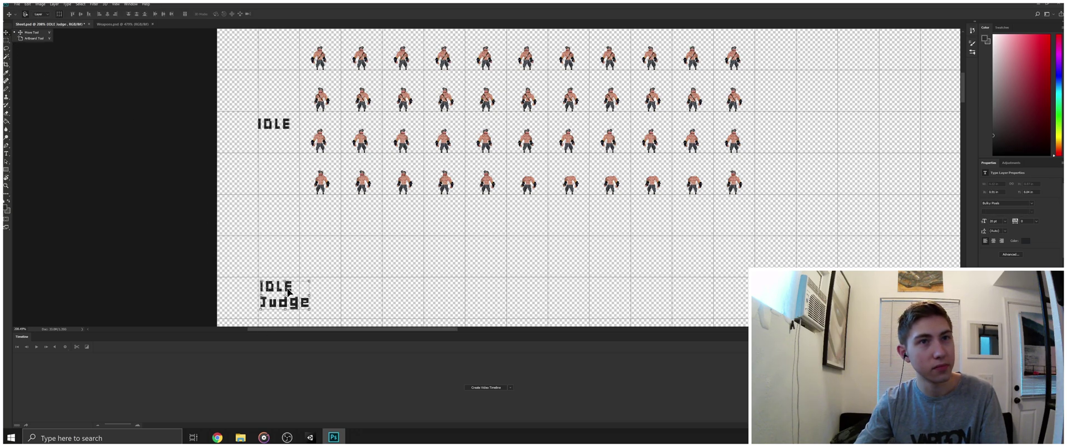
{"action": "left_click_drag", "start_coordinate": [289, 292], "coordinate": [277, 291]}
{"action": "left_click", "coordinate": [356, 301]}
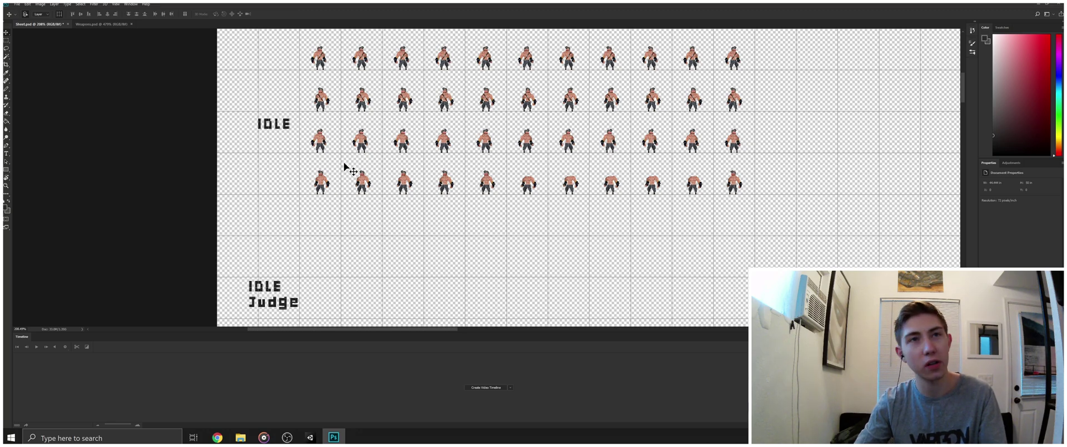
{"action": "scroll", "coordinate": [345, 168], "scroll_direction": "up", "scroll_amount": 5}
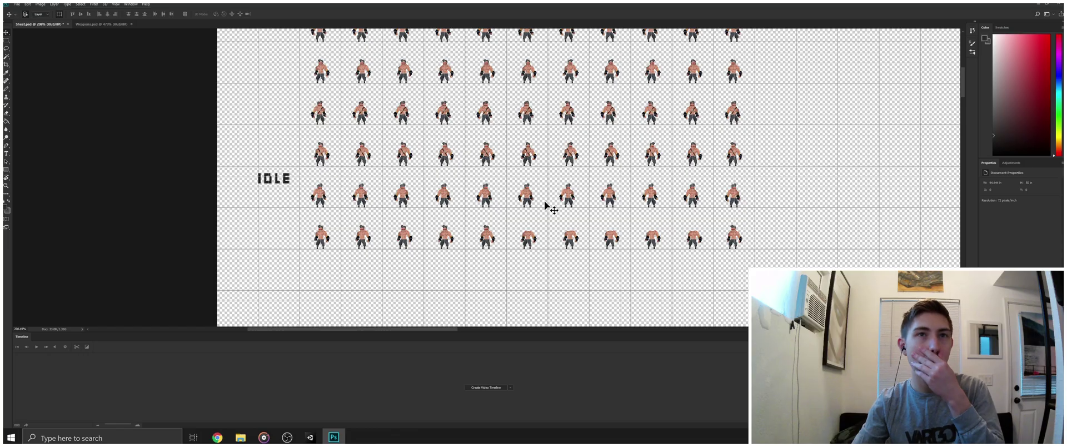
{"action": "key", "text": "z"}
{"action": "mouse_move", "coordinate": [685, 238]}
{"action": "left_mouse_down"}
{"action": "mouse_move", "coordinate": [723, 238]}
{"action": "mouse_move", "coordinate": [690, 230]}
{"action": "left_mouse_up"}
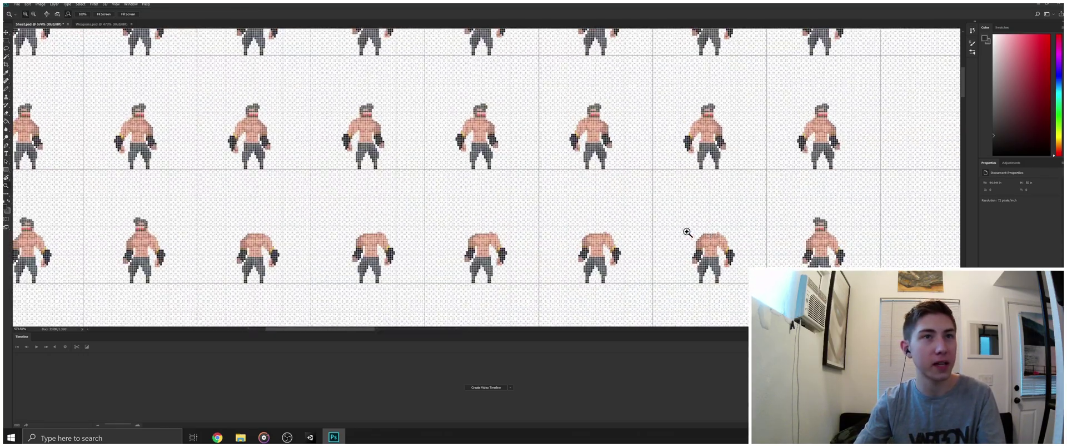
{"action": "key", "text": "m"}
{"action": "left_click_drag", "start_coordinate": [129, 209], "coordinate": [161, 234]}
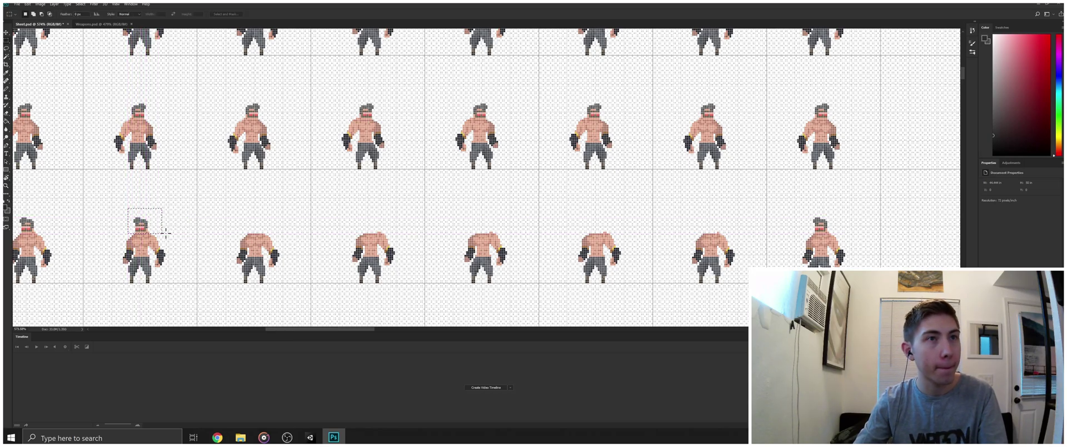
{"action": "key", "text": "ctrl+j"}
{"action": "key", "text": "ctrl+Up"}
{"action": "key", "text": "ctrl+Up"}
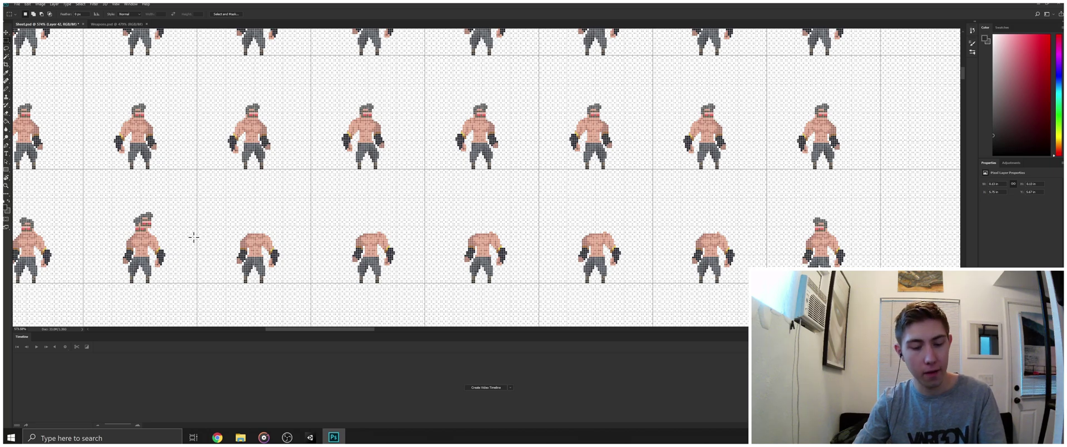
{"action": "key", "text": "v"}
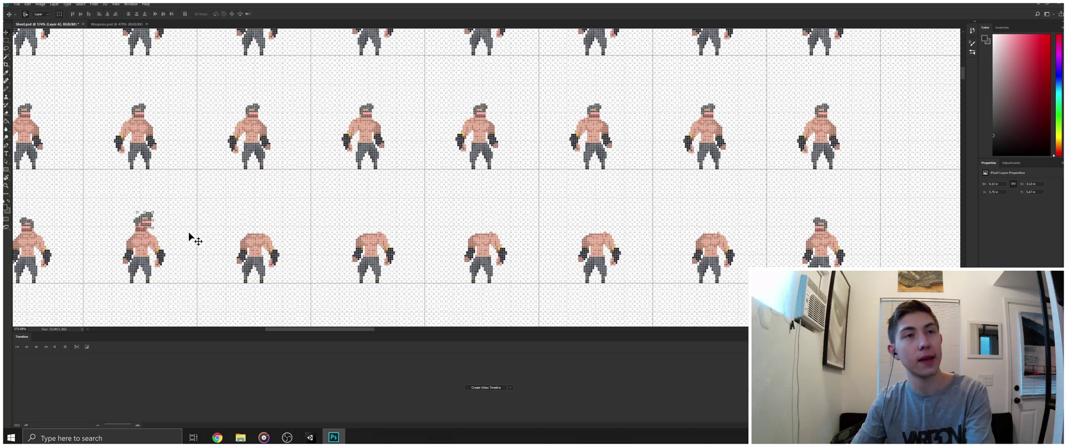
- Copy the head of the fifth sprite in the sixth Idle row and place it on the neighbouring headless body
{"action": "left_click", "coordinate": [148, 253]}
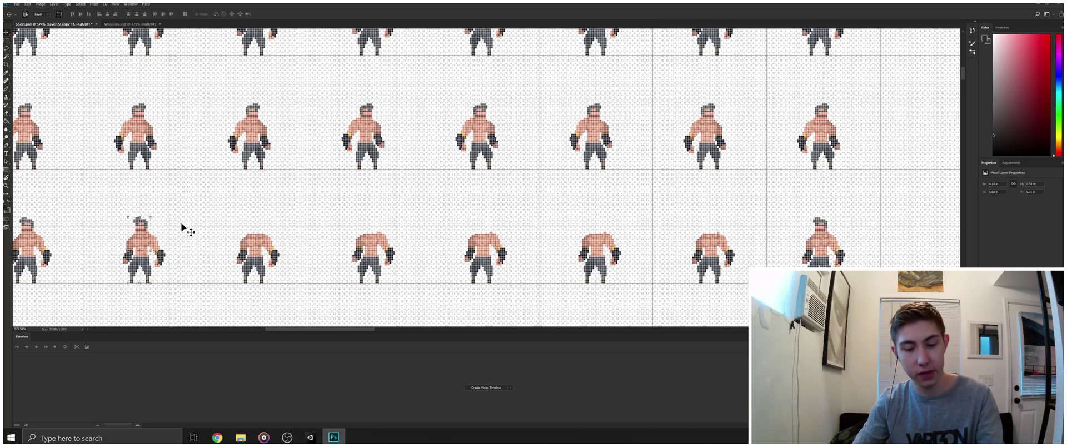
{"action": "key", "text": "m"}
{"action": "left_click_drag", "start_coordinate": [169, 210], "coordinate": [262, 228]}
{"action": "key", "text": "ctrl+j"}
{"action": "key", "text": "v"}
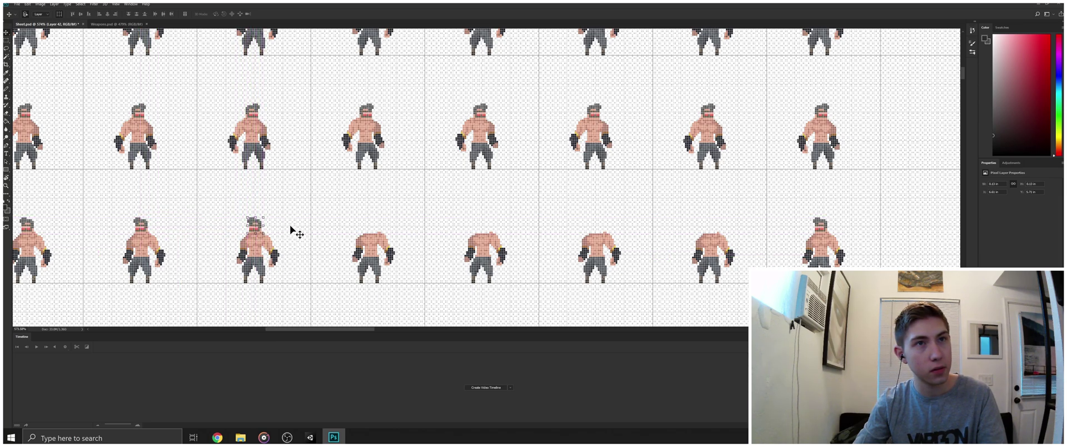
{"action": "left_click", "coordinate": [287, 232]}
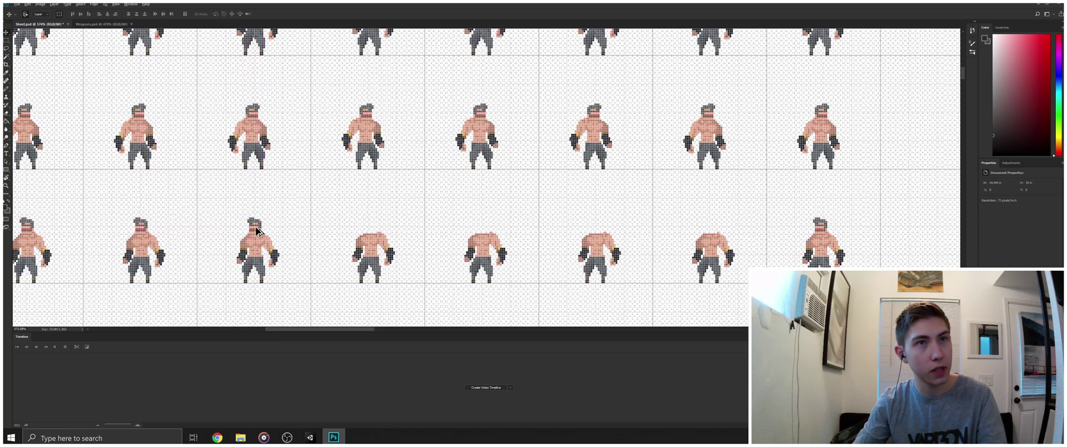
- Duplicate the copied head onto the seventh body in the sixth Idle row
{"action": "left_click_drag", "start_coordinate": [257, 231], "coordinate": [373, 232]}
{"action": "key", "text": "ctrl+t"}
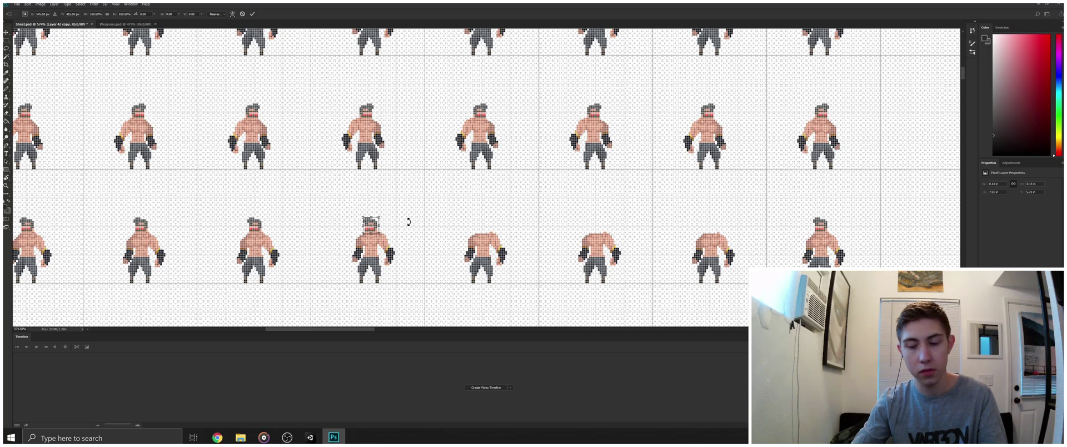
{"action": "key", "text": "Return"}
- Duplicate the head onto the eighth and ninth bodies in the sixth Idle row, nudging the ninth head left to align it
{"action": "key", "text": "z"}
{"action": "left_click", "coordinate": [471, 254]}
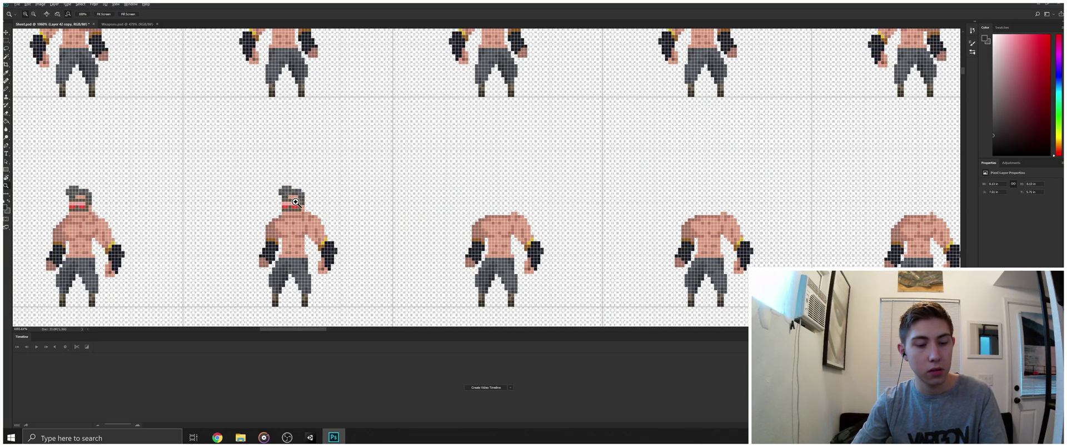
{"action": "key", "text": "alt+v"}
{"action": "key", "text": "Escape"}
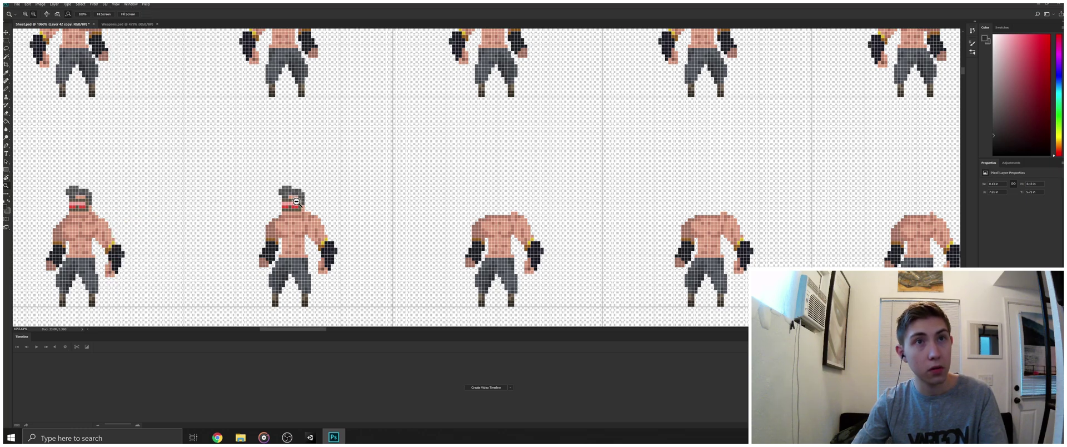
{"action": "key", "text": "v"}
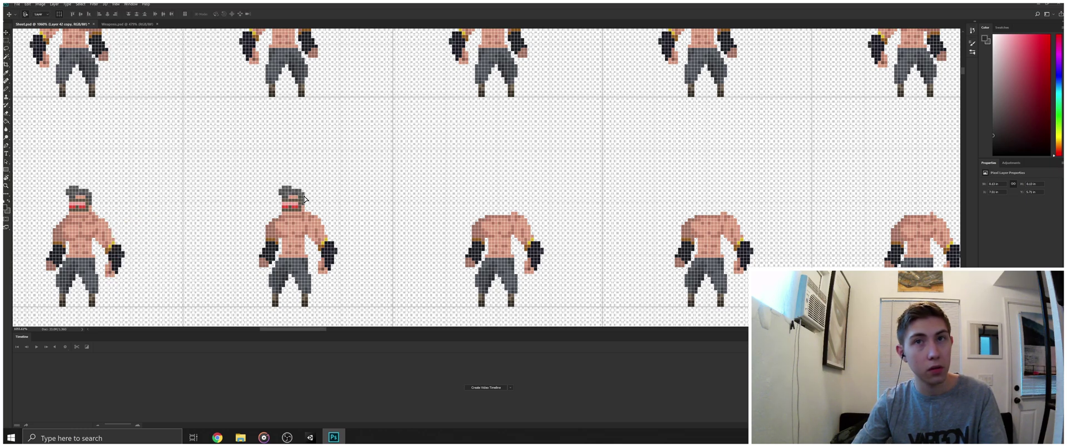
{"action": "left_click_drag", "start_coordinate": [304, 199], "coordinate": [719, 196]}
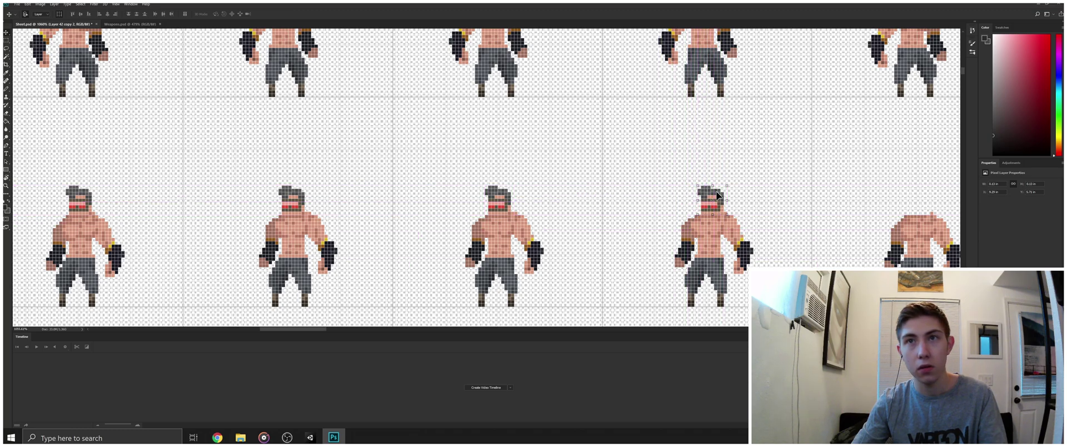
{"action": "key", "text": "Left"}
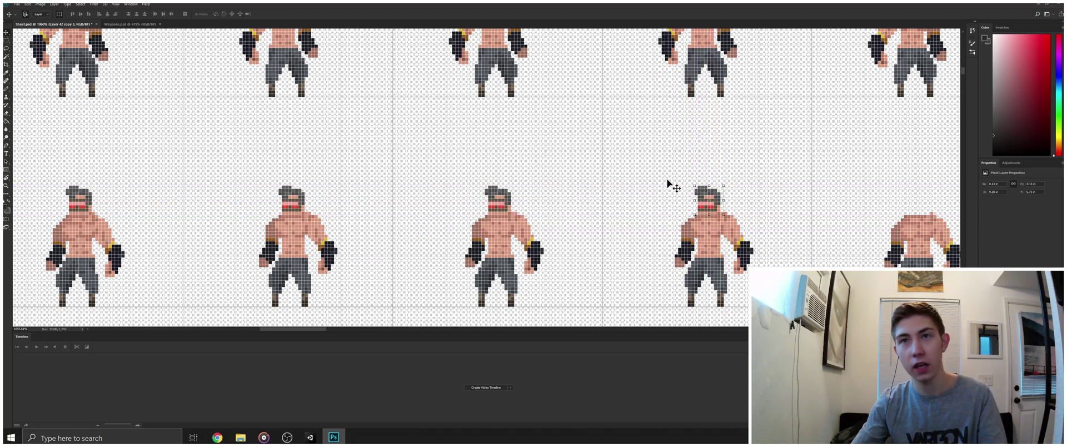
- Duplicate the head onto the remaining headless tenth body in the sixth Idle row
{"action": "left_click_drag", "start_coordinate": [266, 329], "coordinate": [300, 329]}
{"action": "left_click_drag", "start_coordinate": [219, 215], "coordinate": [425, 227]}
{"action": "left_click", "coordinate": [542, 213]}
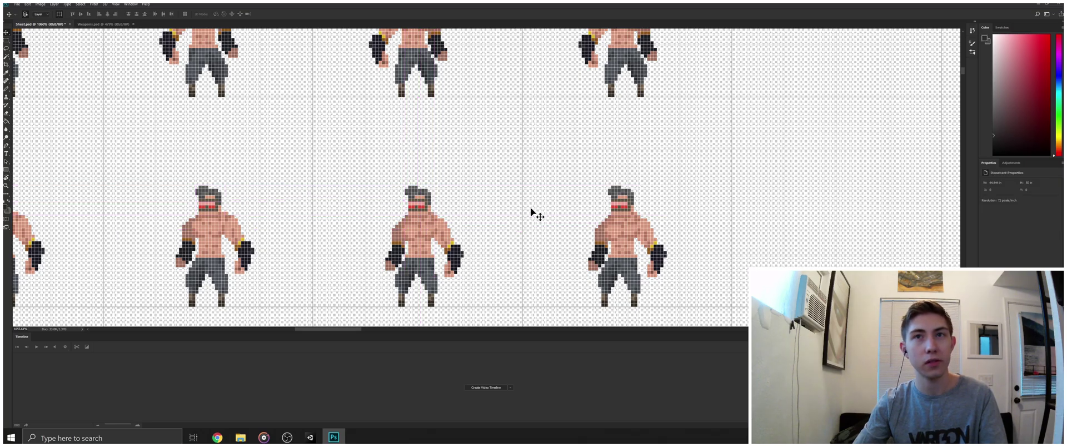
- Review the Idle sprite rows and their labels across the sheet
{"action": "key", "text": "z"}
{"action": "left_click_drag", "start_coordinate": [486, 212], "coordinate": [353, 234]}
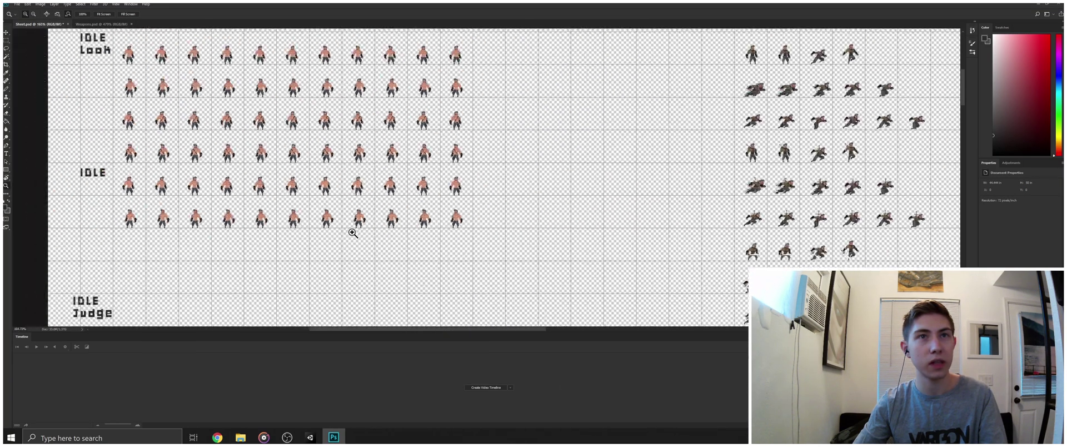
{"action": "scroll", "coordinate": [251, 203], "scroll_direction": "up", "scroll_amount": 3}
{"action": "left_click_drag", "start_coordinate": [287, 204], "coordinate": [273, 210]}
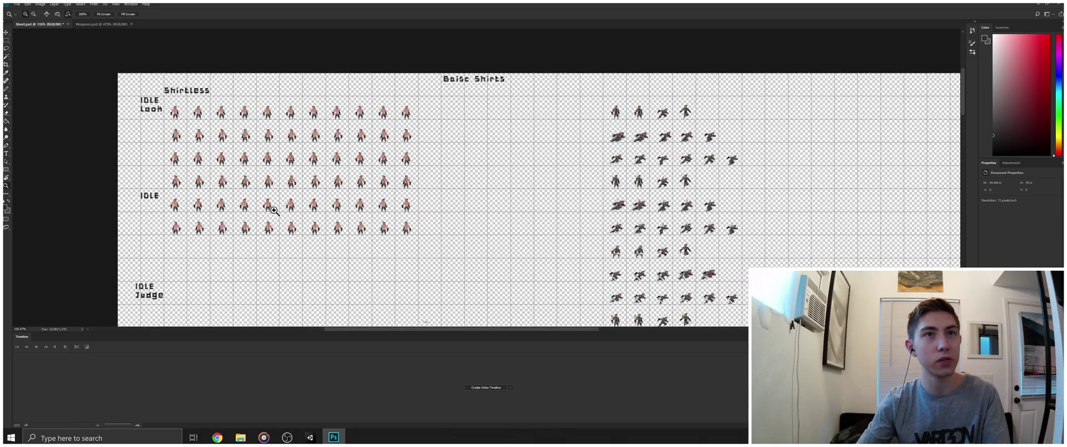
{"action": "scroll", "coordinate": [196, 248], "scroll_direction": "down", "scroll_amount": 5}
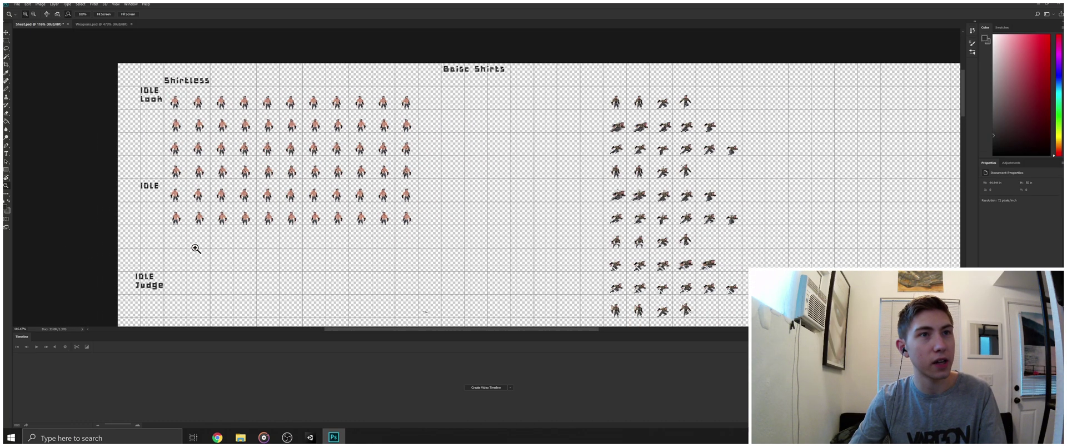
{"action": "scroll", "coordinate": [196, 249], "scroll_direction": "up", "scroll_amount": 4}
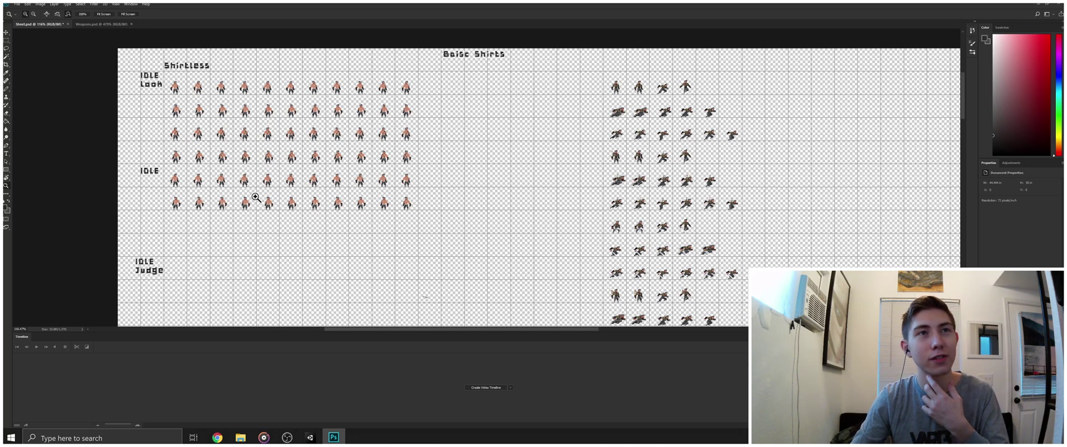
{"action": "left_click_drag", "start_coordinate": [269, 199], "coordinate": [294, 203]}
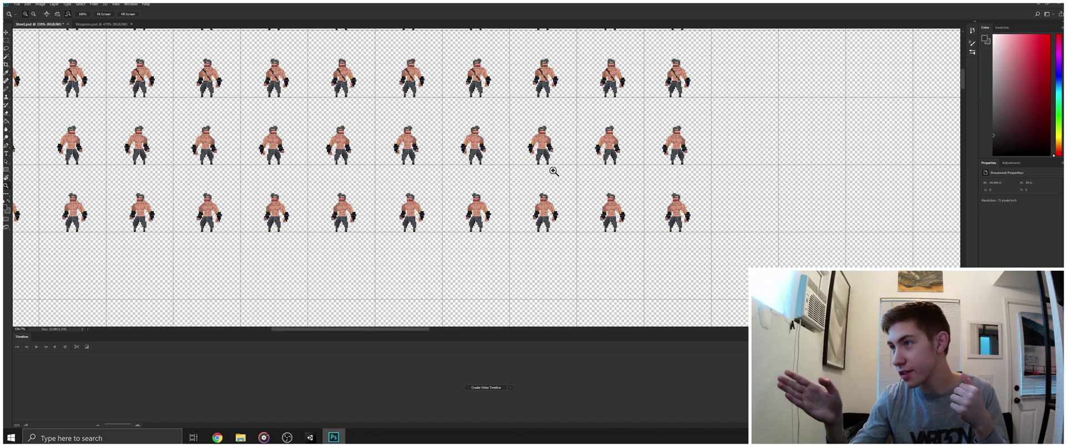
{"action": "scroll", "coordinate": [476, 111], "scroll_direction": "up", "scroll_amount": 4}
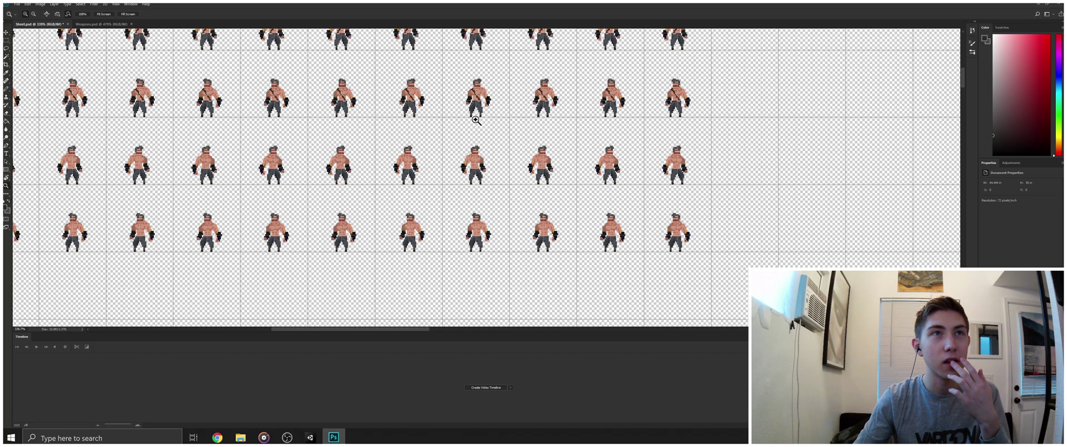
{"action": "scroll", "coordinate": [475, 119], "scroll_direction": "up", "scroll_amount": 1}
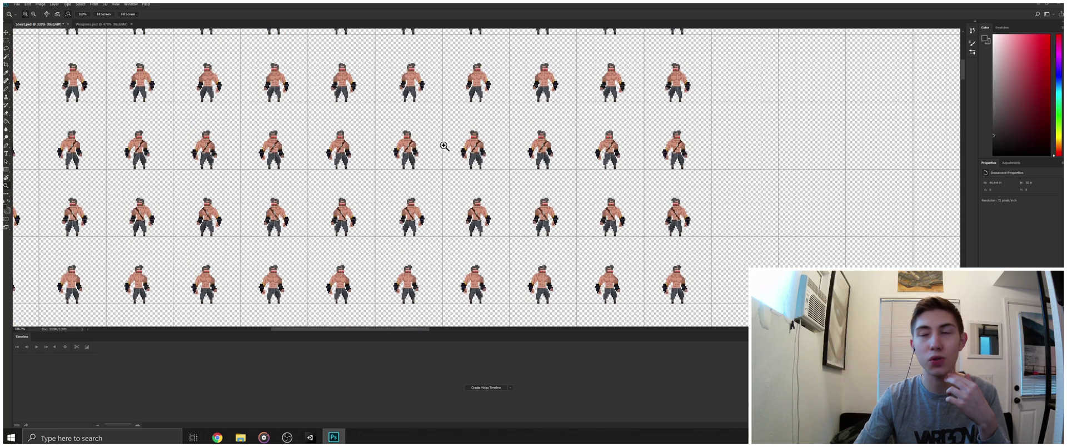
{"action": "scroll", "coordinate": [445, 146], "scroll_direction": "down", "scroll_amount": 2}
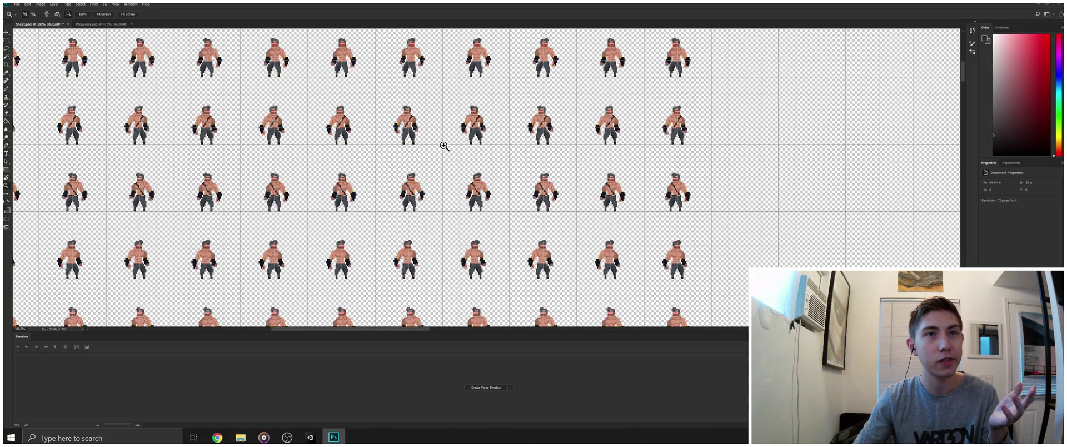
- Try to duplicate the two plain Idle rows into the two empty rows below them, and undo the copy
{"action": "scroll", "coordinate": [445, 146], "scroll_direction": "down", "scroll_amount": 2}
{"action": "left_click_drag", "start_coordinate": [445, 145], "coordinate": [391, 267]}
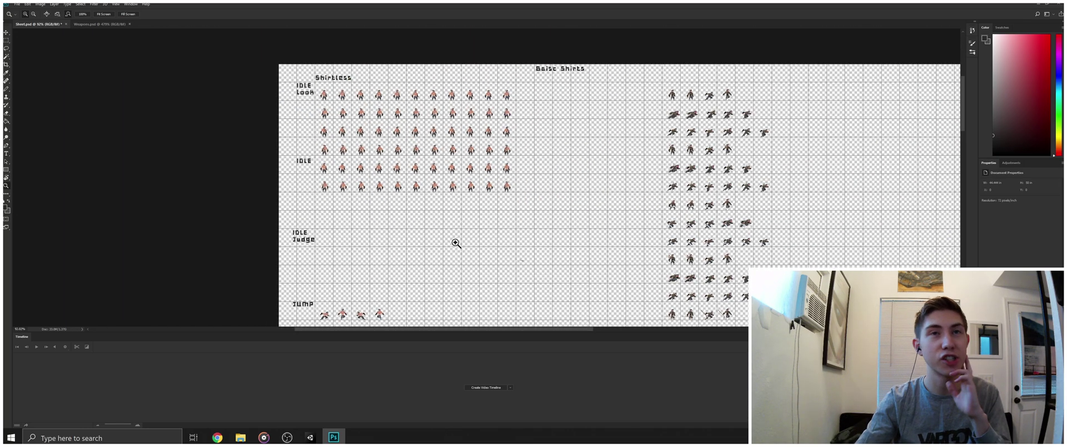
{"action": "mouse_move", "coordinate": [449, 206]}
{"action": "left_mouse_down"}
{"action": "mouse_move", "coordinate": [434, 205]}
{"action": "mouse_move", "coordinate": [455, 209]}
{"action": "left_mouse_up"}
{"action": "key", "text": "v"}
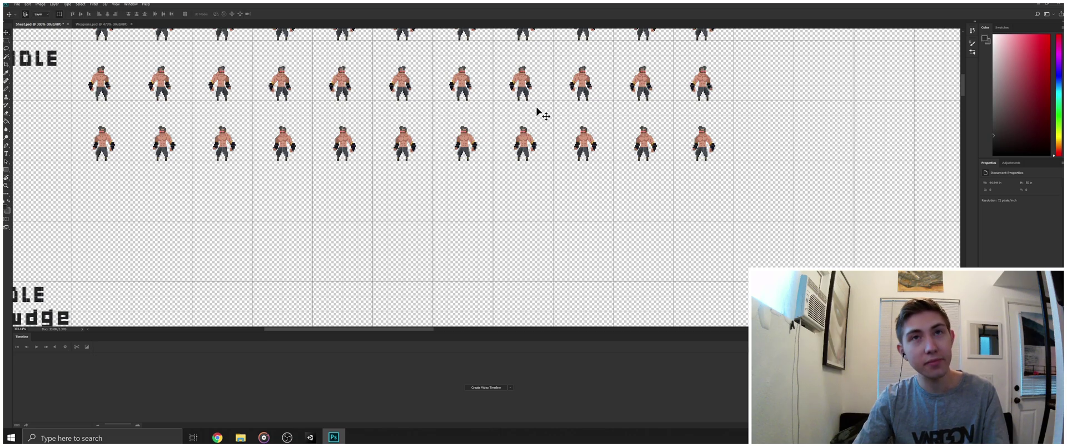
{"action": "left_click_drag", "start_coordinate": [742, 80], "coordinate": [59, 155]}
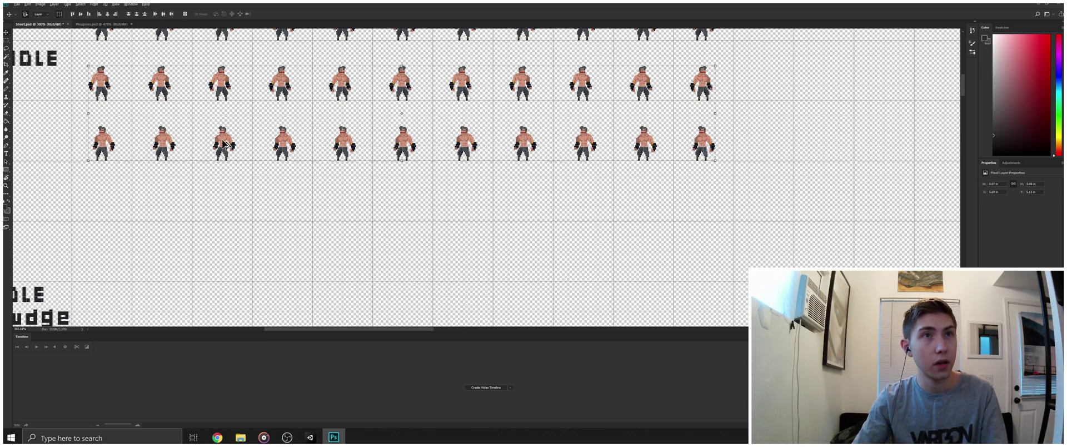
{"action": "left_click_drag", "start_coordinate": [224, 145], "coordinate": [227, 266]}
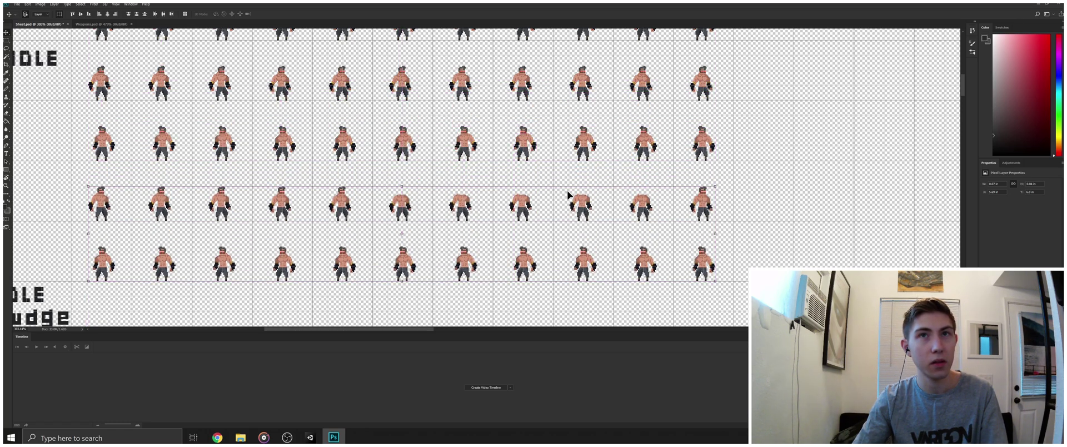
{"action": "key", "text": "ctrl+z"}
- Reselect every sprite part in both plain Idle rows and duplicate them into the two empty rows directly below
{"action": "left_click_drag", "start_coordinate": [757, 68], "coordinate": [78, 183]}
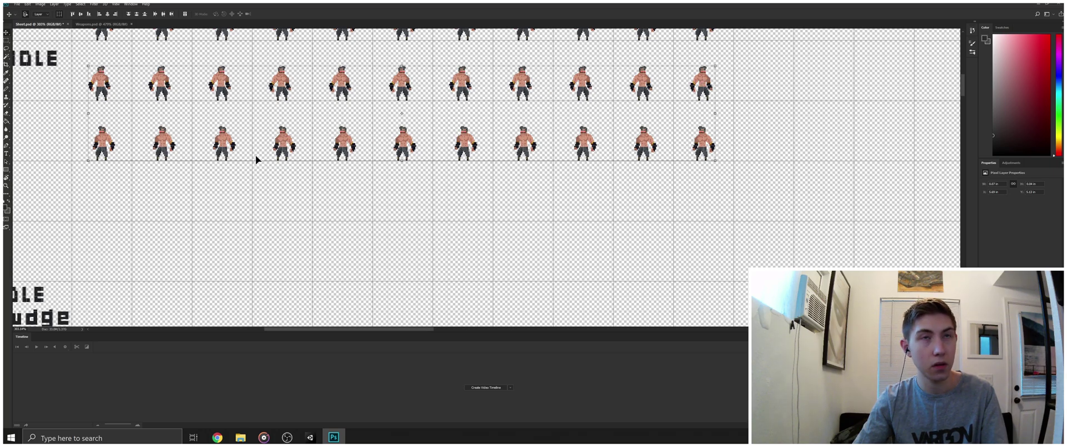
{"action": "left_click_drag", "start_coordinate": [281, 99], "coordinate": [283, 210]}
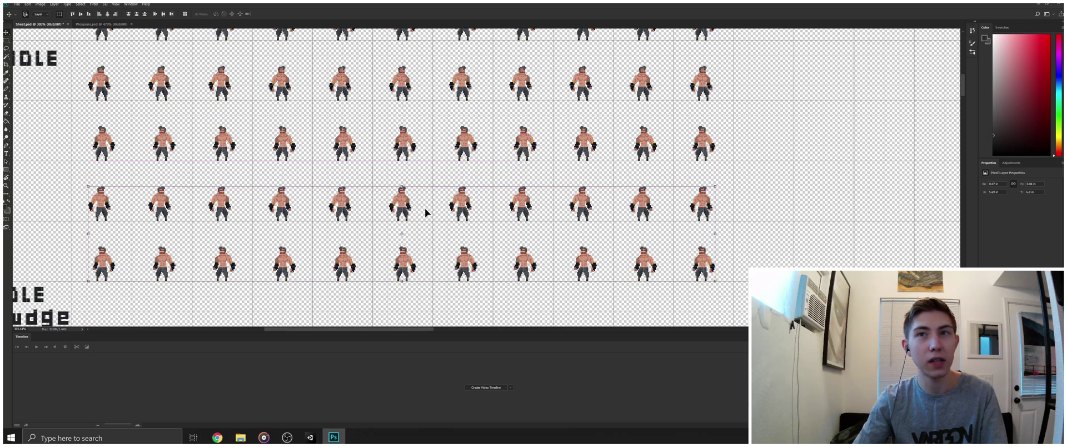
{"action": "left_click", "coordinate": [743, 230]}
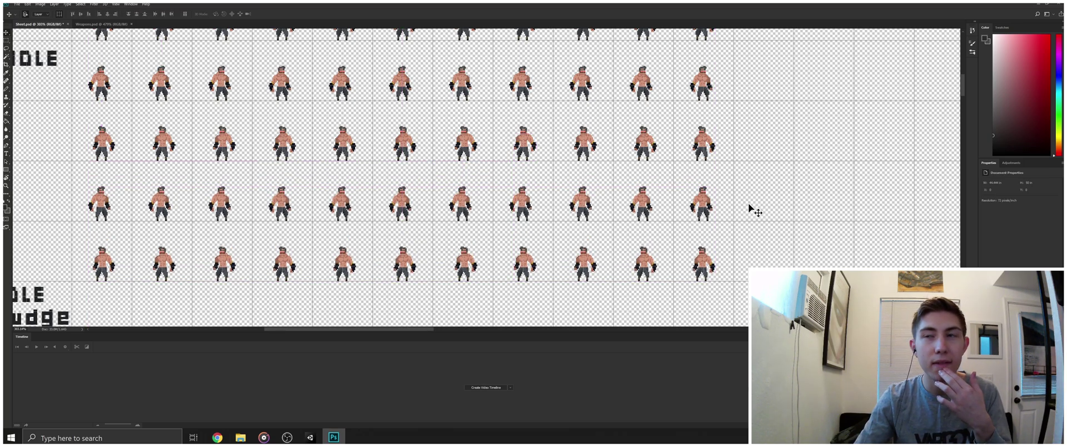
- Select the chest straps on the sprites toward the end of the fourth Idle row
{"action": "scroll", "coordinate": [669, 205], "scroll_direction": "up", "scroll_amount": 1}
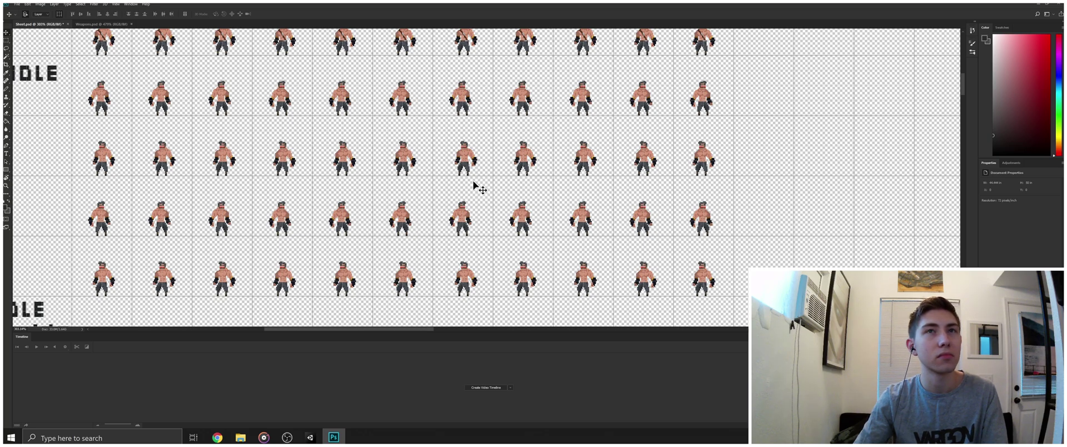
{"action": "scroll", "coordinate": [476, 185], "scroll_direction": "up", "scroll_amount": 5}
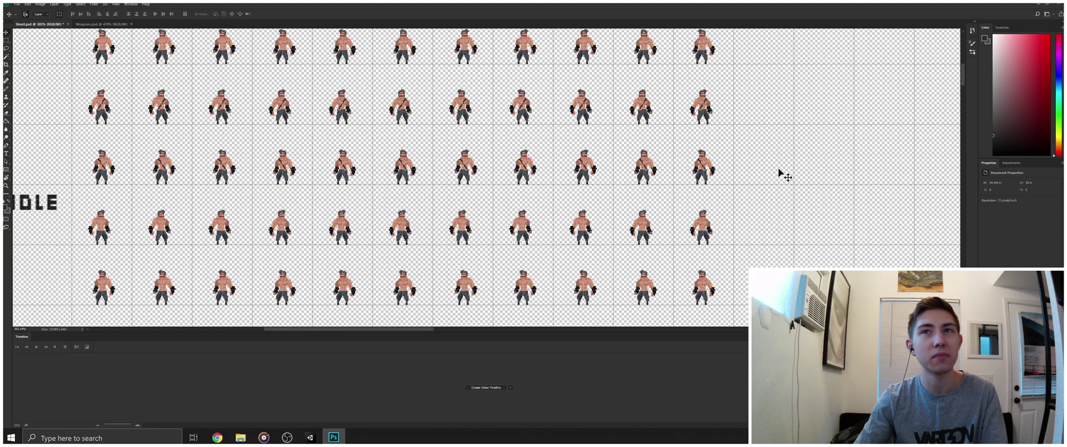
{"action": "left_click", "coordinate": [705, 172]}
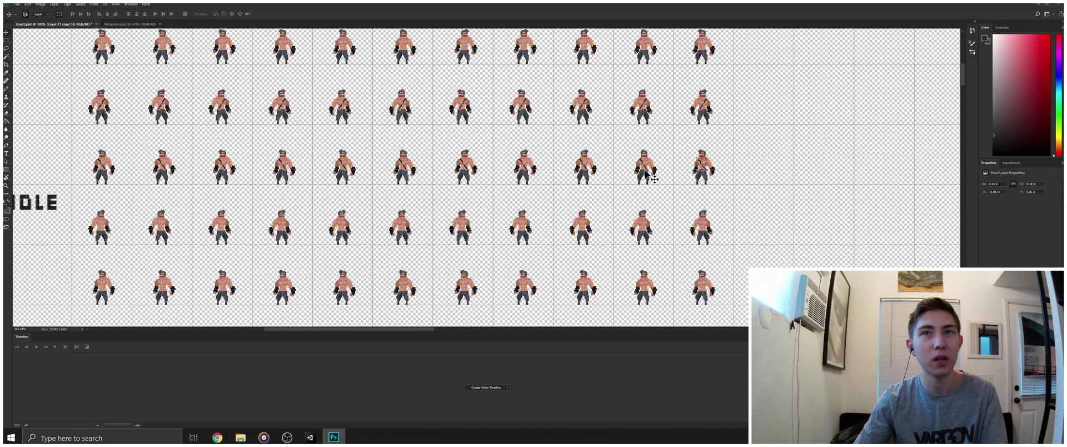
{"action": "left_click_drag", "start_coordinate": [654, 176], "coordinate": [579, 174]}
{"action": "key", "text": "z"}
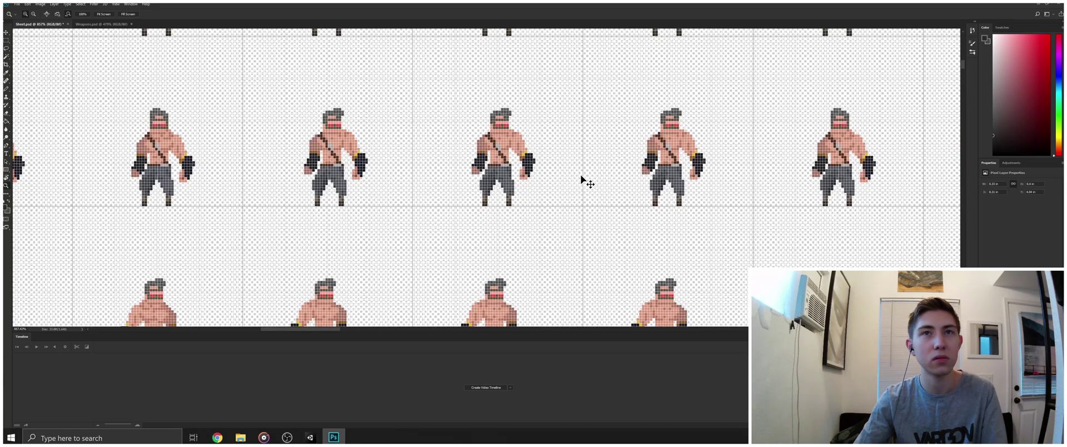
{"action": "key", "text": "v"}
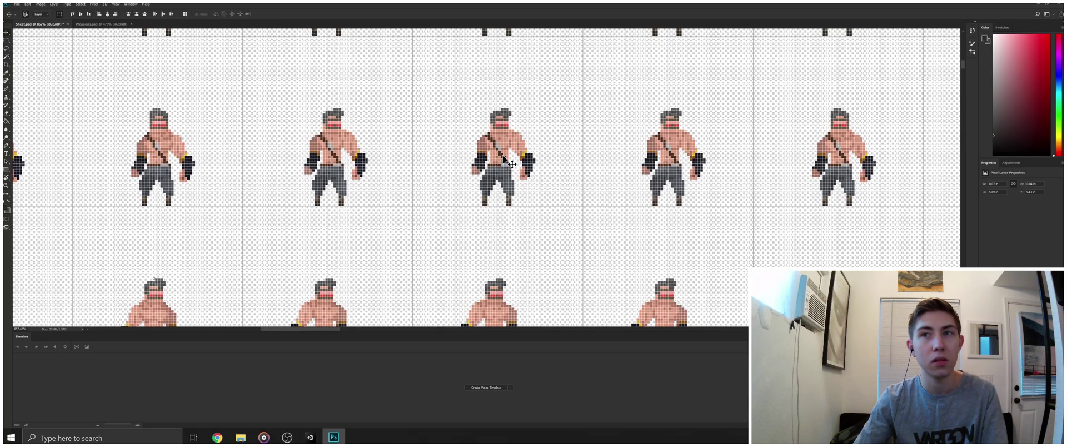
{"action": "left_click", "coordinate": [503, 160]}
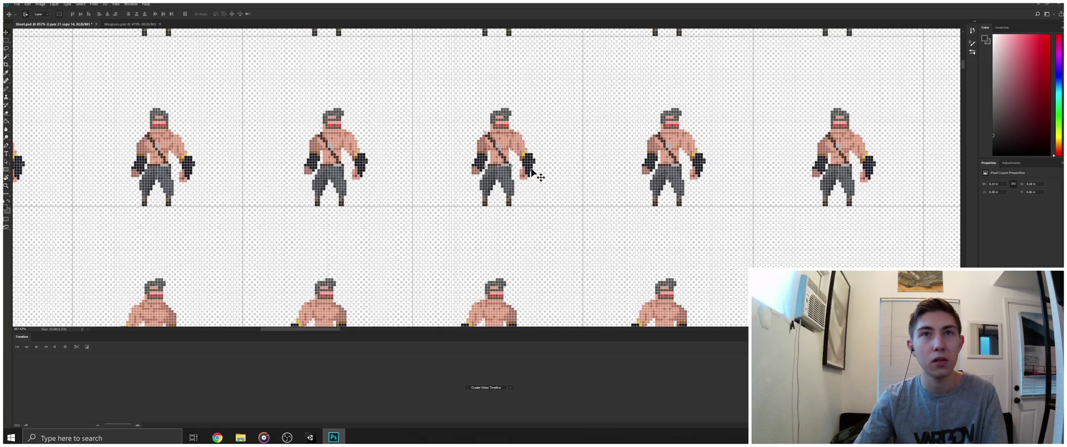
{"action": "left_click", "coordinate": [670, 151]}
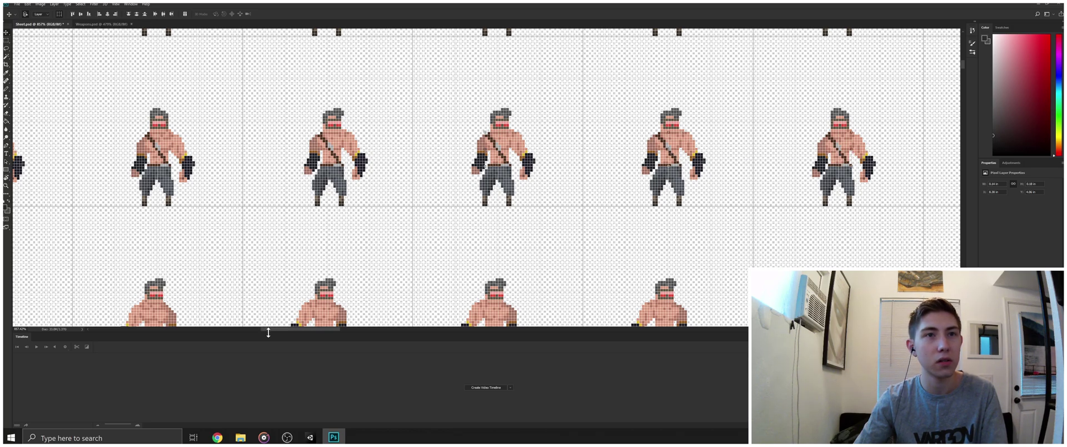
{"action": "left_click_drag", "start_coordinate": [268, 330], "coordinate": [305, 328]}
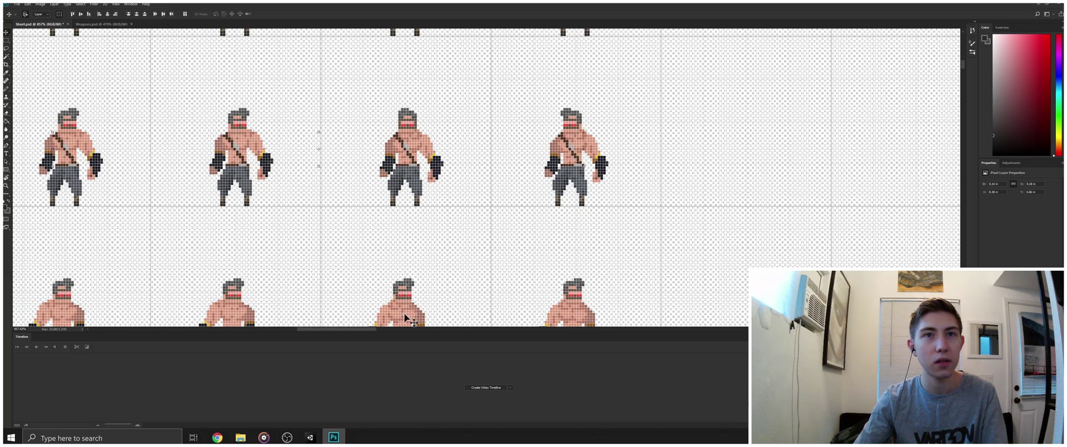
{"action": "left_click_drag", "start_coordinate": [369, 329], "coordinate": [319, 331]}
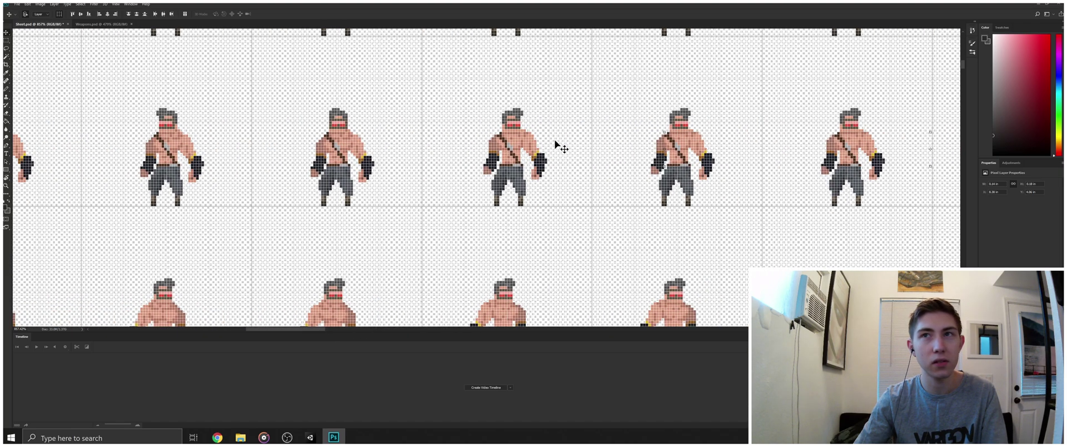
- Add the remaining chest straps in the fourth Idle row, back to the first sprite, to the selection
{"action": "left_click_drag", "start_coordinate": [510, 148], "coordinate": [365, 149]}
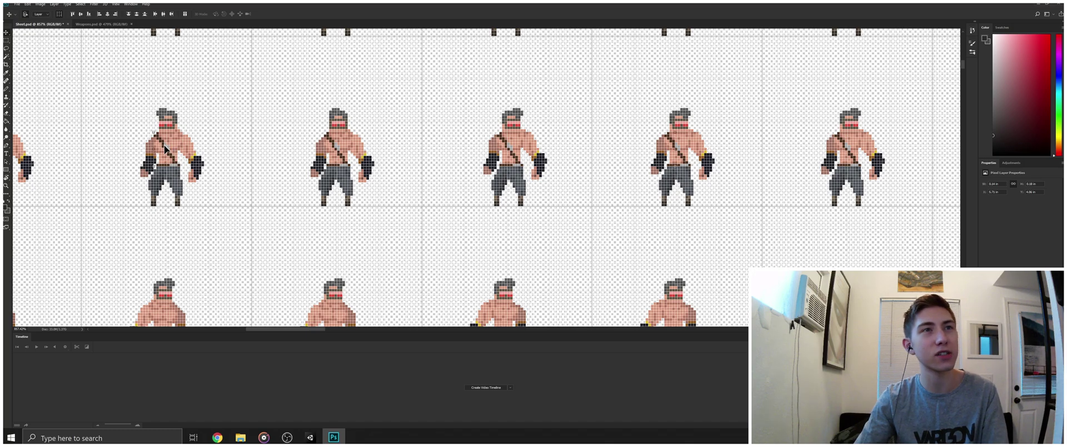
{"action": "left_click_drag", "start_coordinate": [318, 328], "coordinate": [292, 323]}
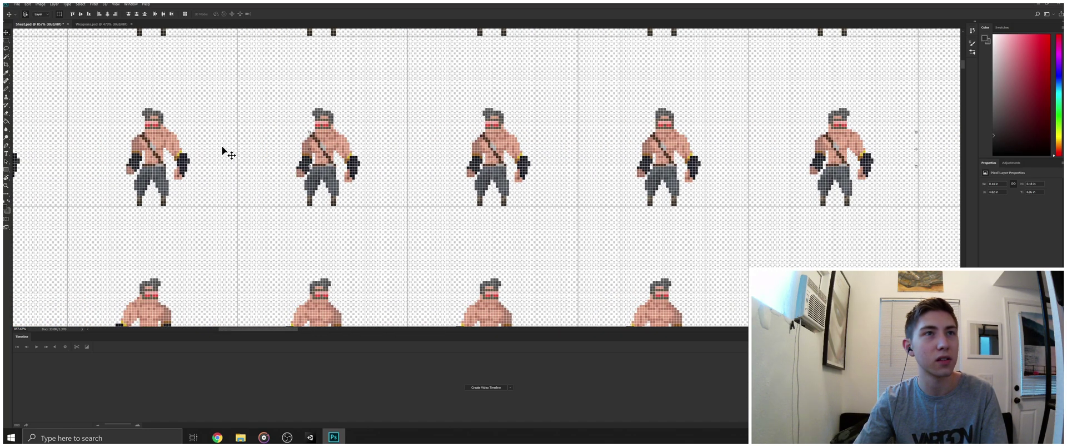
{"action": "left_click", "coordinate": [154, 149]}
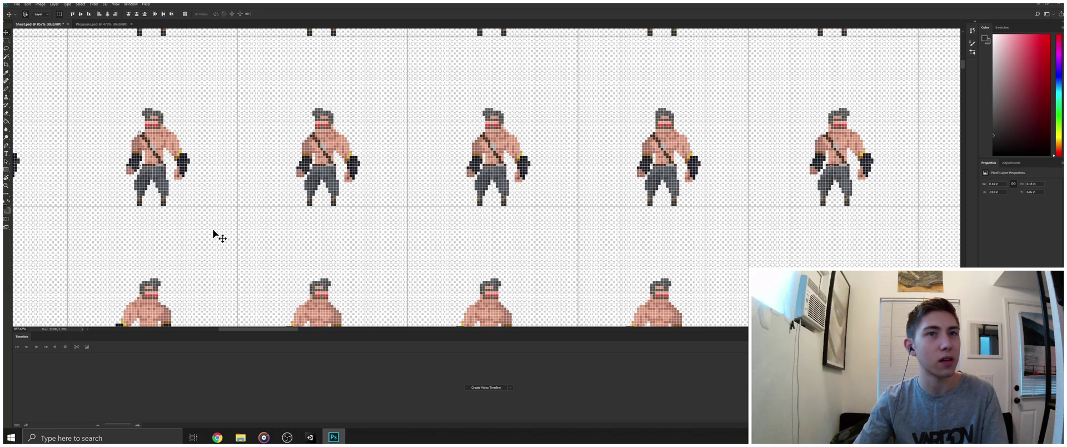
{"action": "left_click_drag", "start_coordinate": [279, 330], "coordinate": [245, 333]}
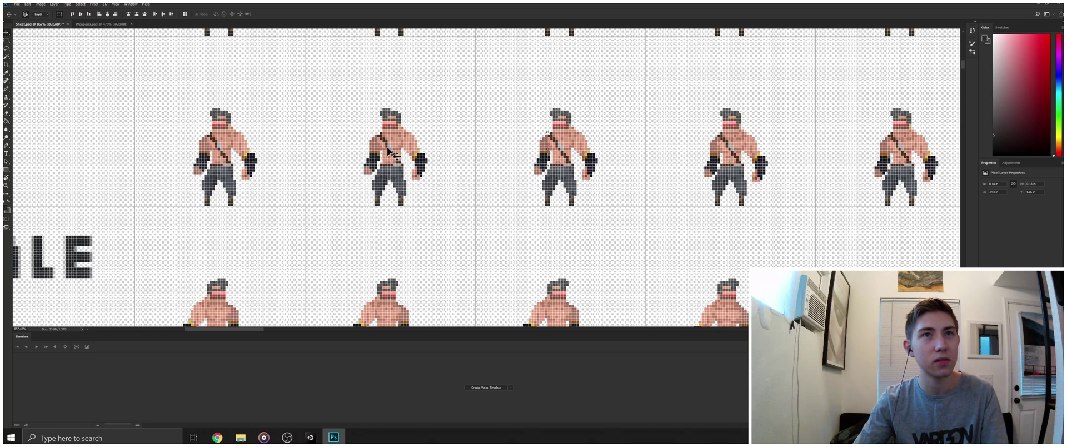
{"action": "left_click", "coordinate": [216, 146]}
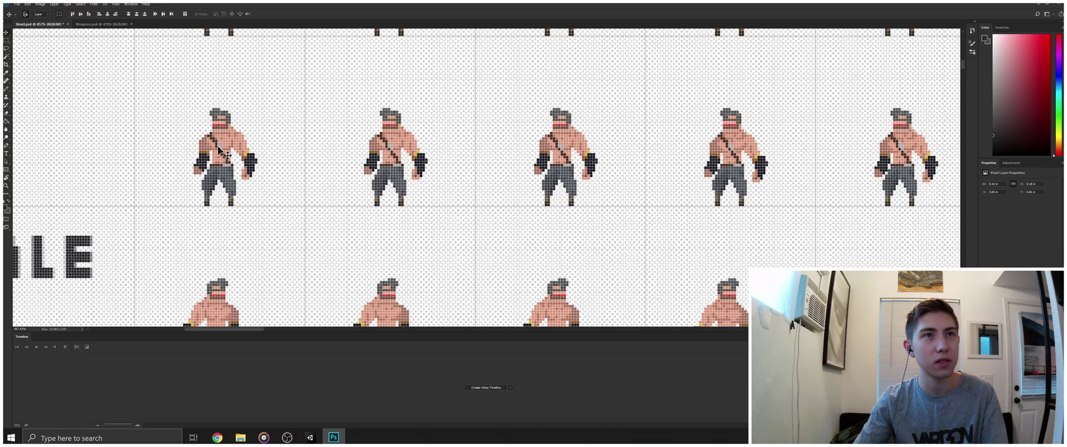
{"action": "left_click", "coordinate": [213, 168]}
- Add the chest straps of all sprites in the third Idle row to the selection
{"action": "scroll", "coordinate": [350, 171], "scroll_direction": "up", "scroll_amount": 5}
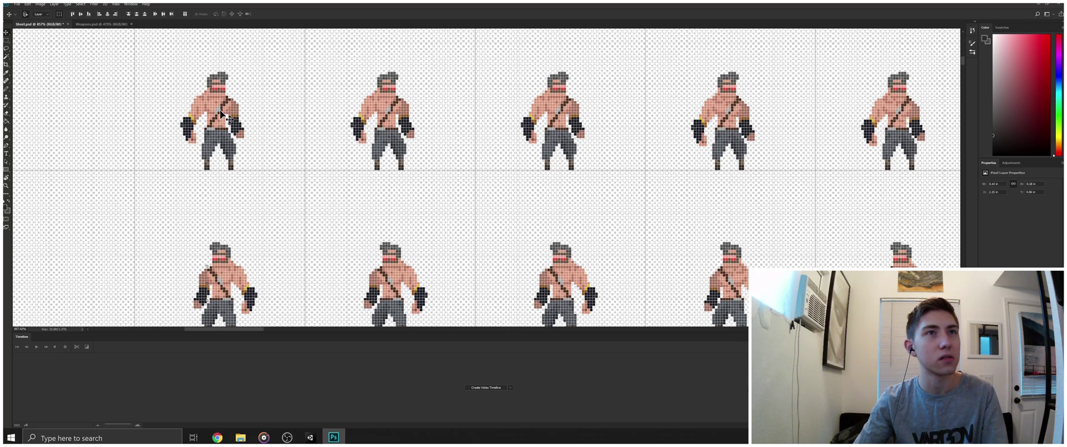
{"action": "left_click", "coordinate": [220, 114]}
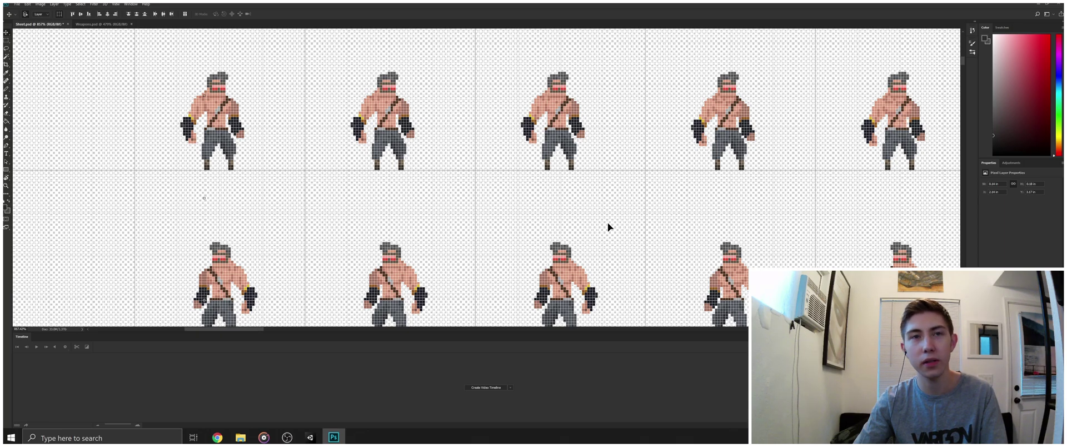
{"action": "left_click_drag", "start_coordinate": [261, 329], "coordinate": [303, 332]}
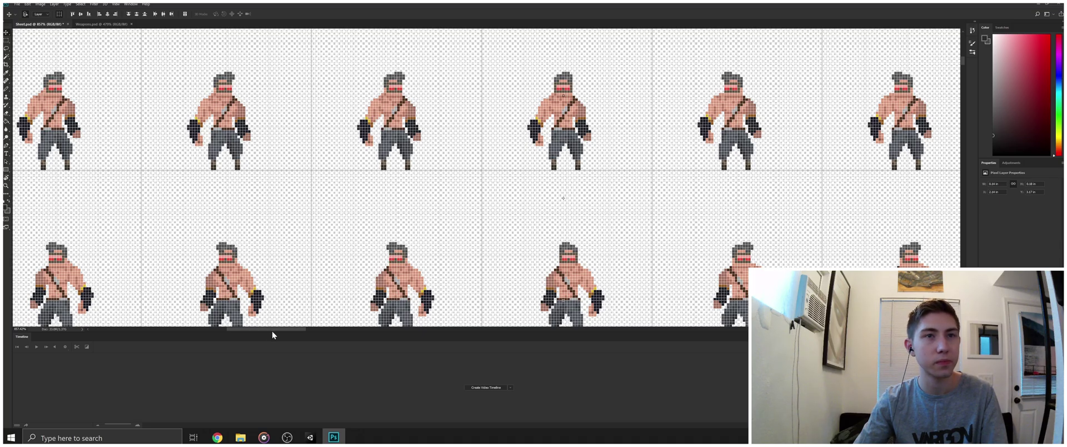
{"action": "left_click_drag", "start_coordinate": [275, 329], "coordinate": [339, 335]}
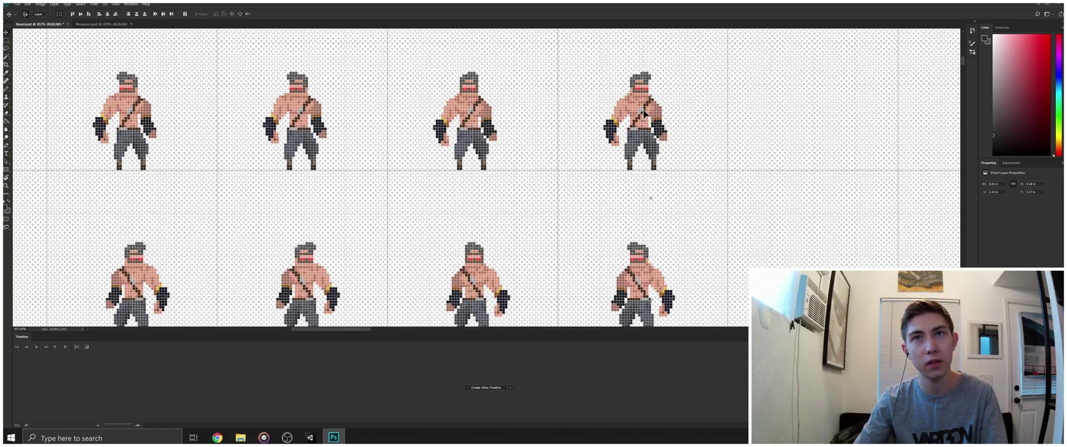
{"action": "key", "text": "z"}
{"action": "left_click_drag", "start_coordinate": [687, 199], "coordinate": [662, 222]}
{"action": "key", "text": "v"}
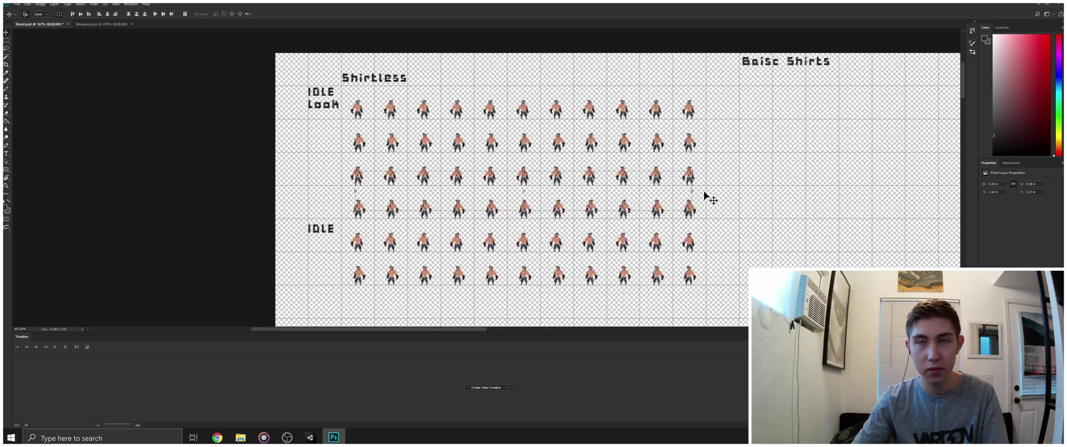
- Nudge the selected chest straps right, off the bodies, to check the selection and nudge them back into place
{"action": "key", "text": "Right"}
{"action": "key", "text": "Right"}
{"action": "key", "text": "Right"}
{"action": "key", "text": "Right"}
{"action": "key", "text": "Right"}
{"action": "key", "text": "Right"}
{"action": "key", "text": "Right"}
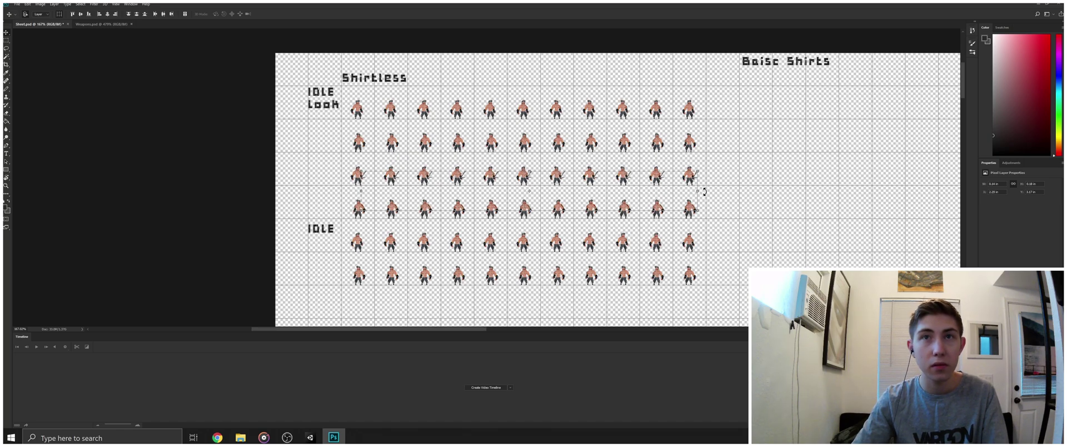
{"action": "key", "text": "Right"}
{"action": "key", "text": "Right"}
{"action": "key", "text": "Right"}
{"action": "key", "text": "Right"}
{"action": "key", "text": "Right"}
{"action": "key", "text": "Right"}
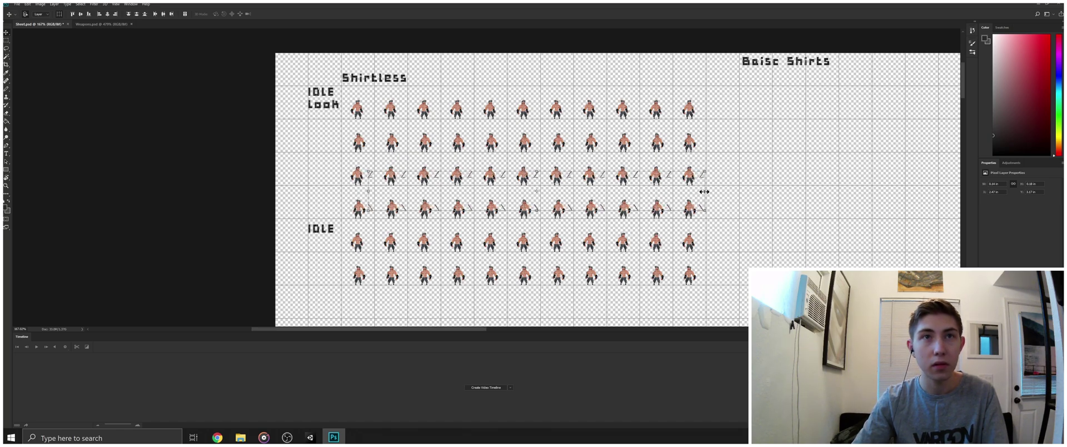
{"action": "key", "text": "Left"}
{"action": "key", "text": "Left"}
{"action": "key", "text": "Left"}
{"action": "key", "text": "Left"}
{"action": "key", "text": "Left"}
{"action": "key", "text": "Left"}
{"action": "key", "text": "Left"}
{"action": "key", "text": "Left"}
{"action": "key", "text": "Left"}
{"action": "key", "text": "Left"}
{"action": "key", "text": "Left"}
{"action": "key", "text": "Left"}
{"action": "key", "text": "Left"}
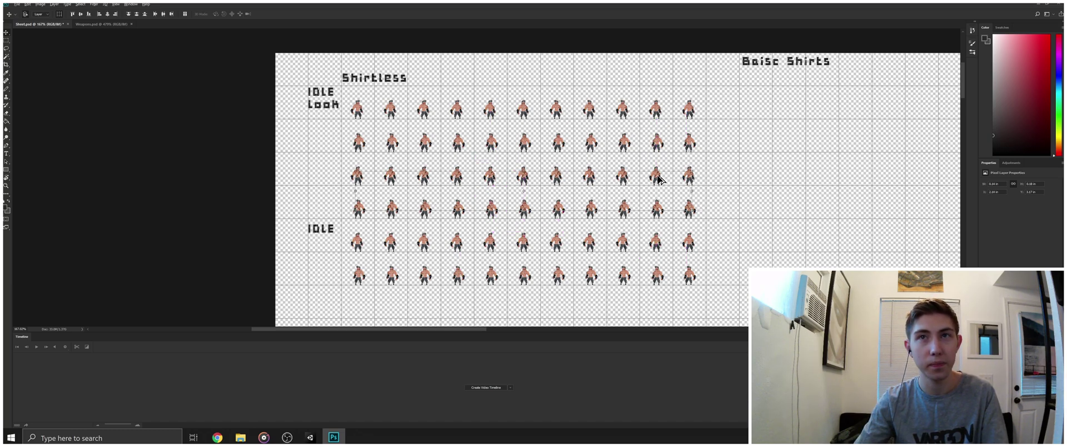
- Try to move the selected straps down toward the plain Idle rows, undo it, and step back and forth through recent edits
{"action": "left_click_drag", "start_coordinate": [657, 178], "coordinate": [726, 283]}
{"action": "key", "text": "ctrl+z"}
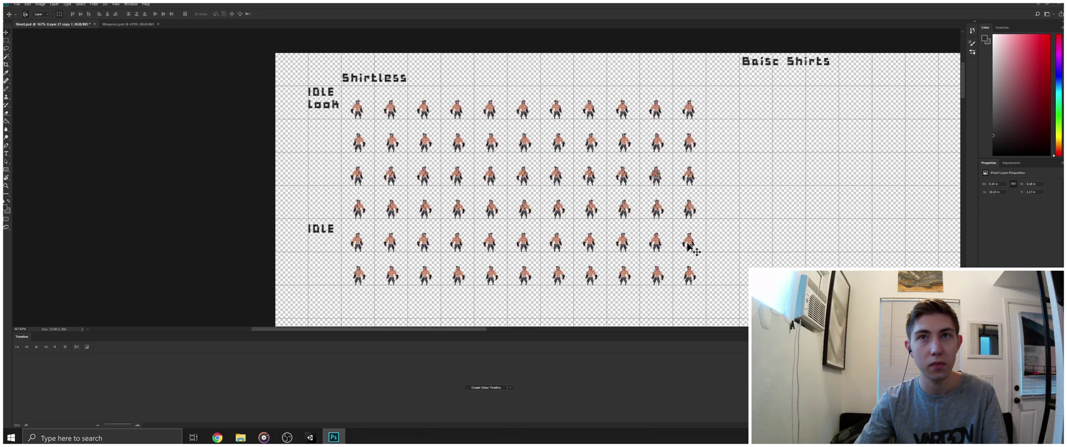
{"action": "key", "text": "ctrl+shift+z"}
{"action": "key", "text": "ctrl+z"}
{"action": "key", "text": "ctrl+z"}
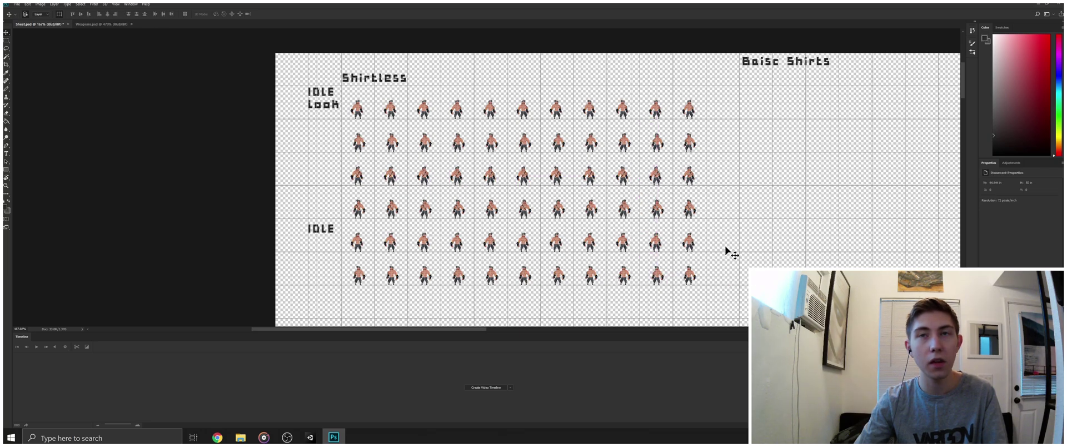
{"action": "key", "text": "ctrl+shift+z"}
{"action": "key", "text": "ctrl+z"}
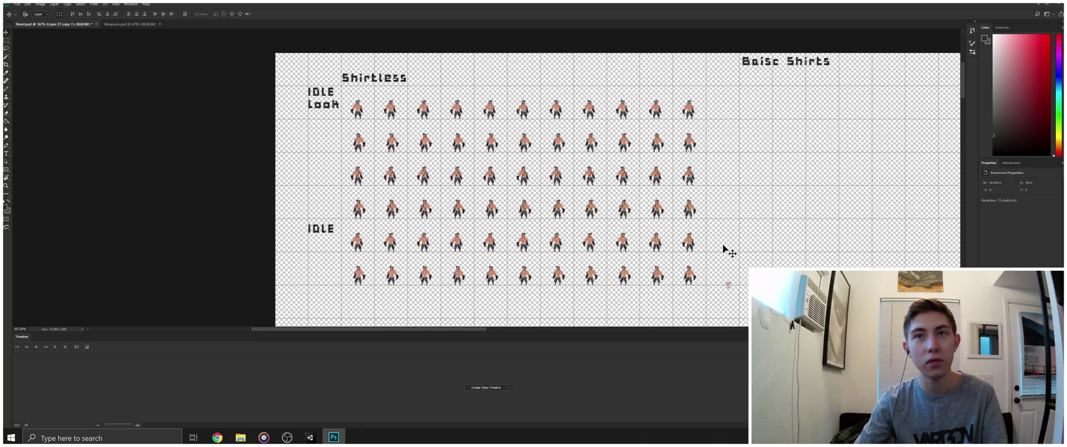
{"action": "key", "text": "ctrl+shift+z"}
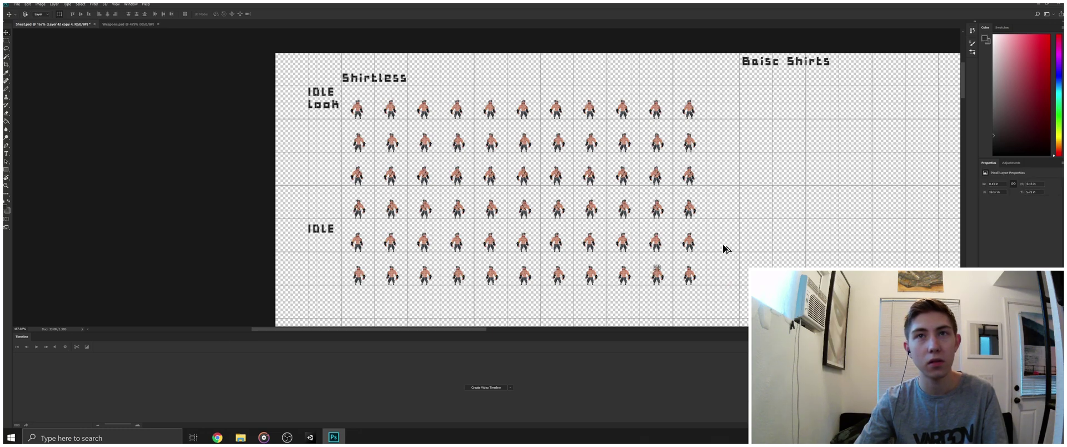
{"action": "key", "text": "ctrl+shift+z"}
{"action": "key", "text": "ctrl+shift+z"}
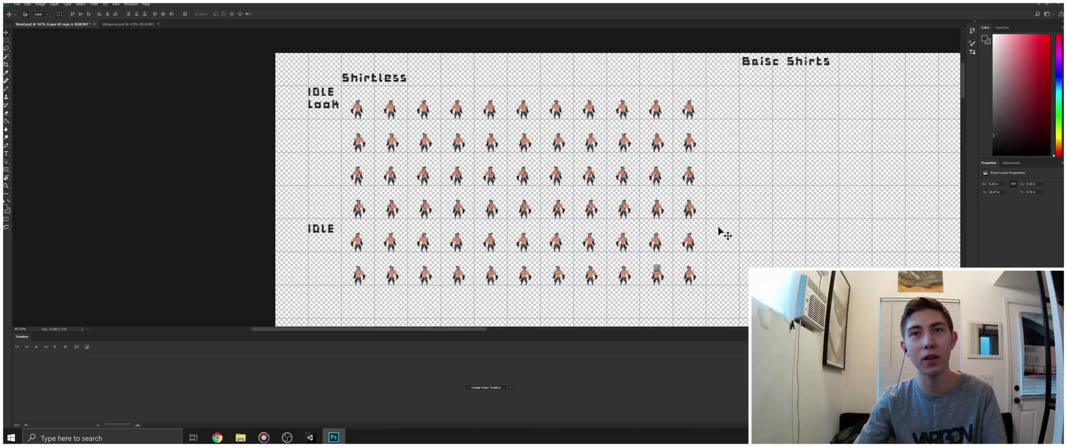
{"action": "key", "text": "ctrl+z"}
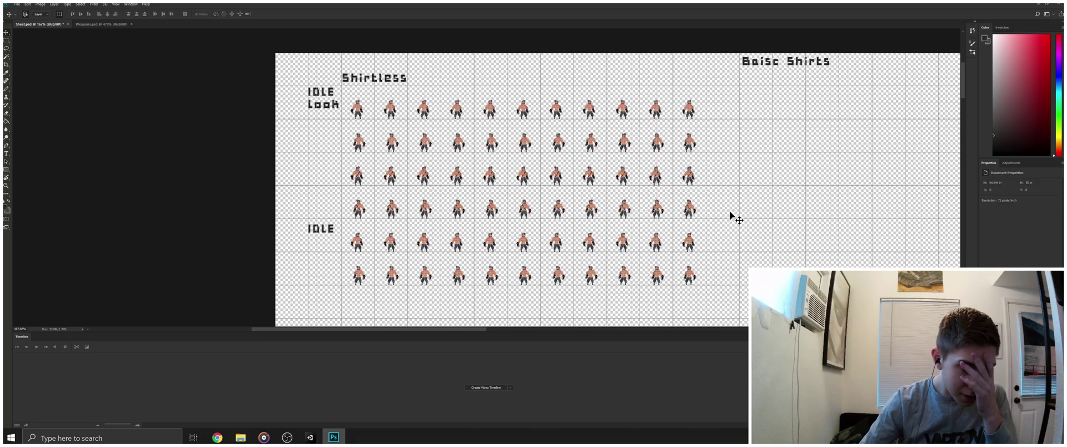
{"action": "left_click", "coordinate": [690, 176]}
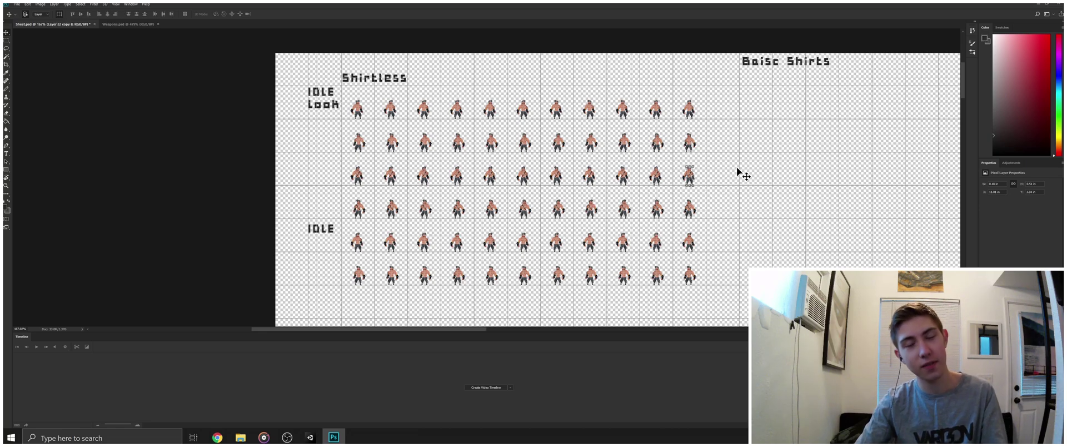
{"action": "scroll", "coordinate": [739, 173], "scroll_direction": "up", "scroll_amount": 5}
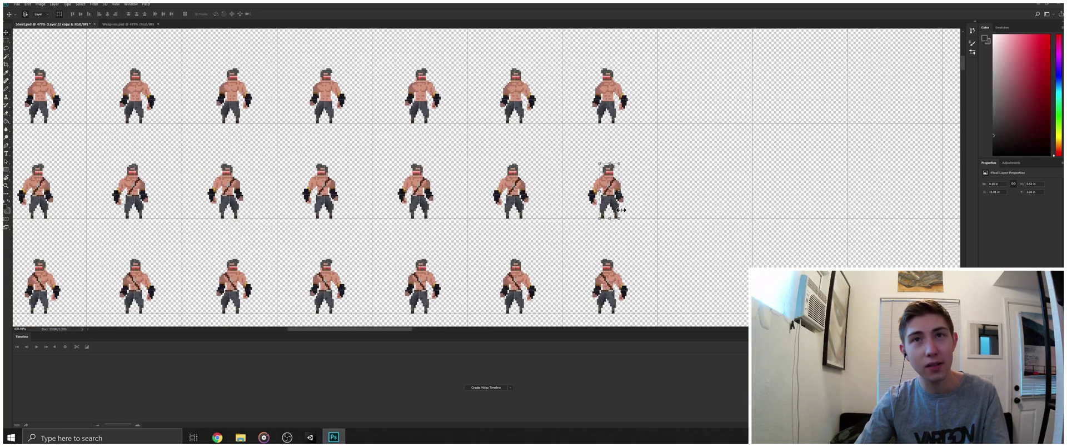
{"action": "left_click", "coordinate": [617, 195]}
{"action": "left_click", "coordinate": [617, 208]}
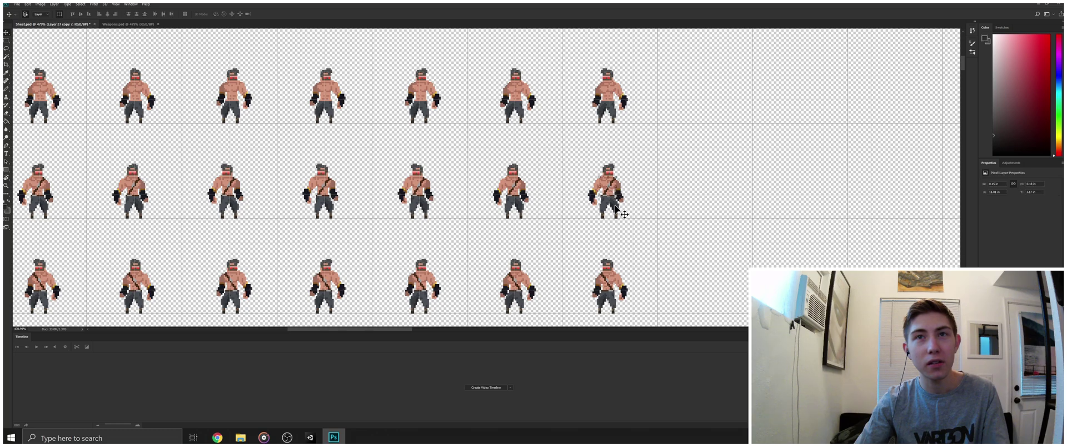
{"action": "left_click", "coordinate": [578, 290]}
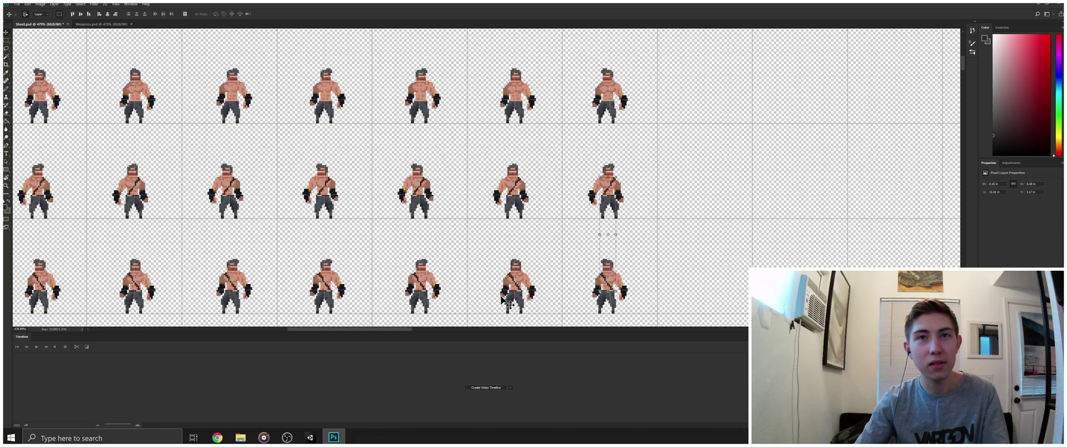
{"action": "left_click", "coordinate": [516, 286]}
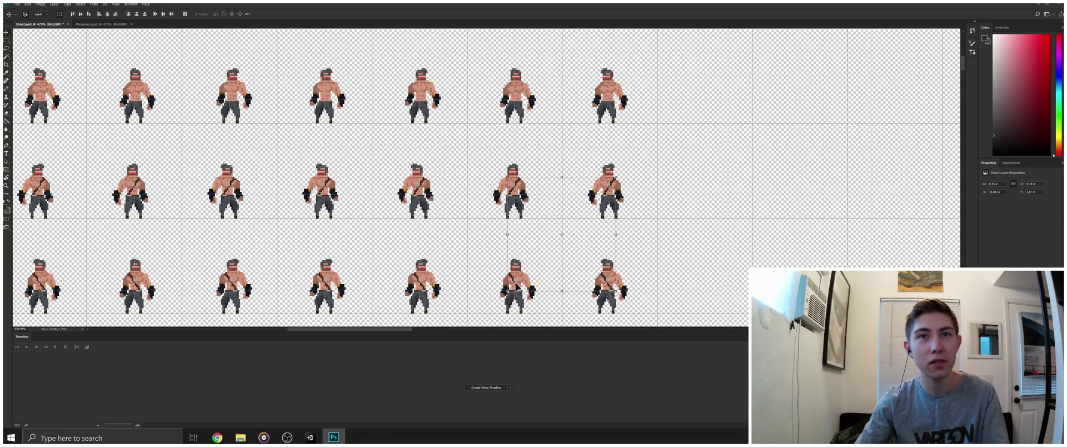
{"action": "left_click", "coordinate": [516, 190]}
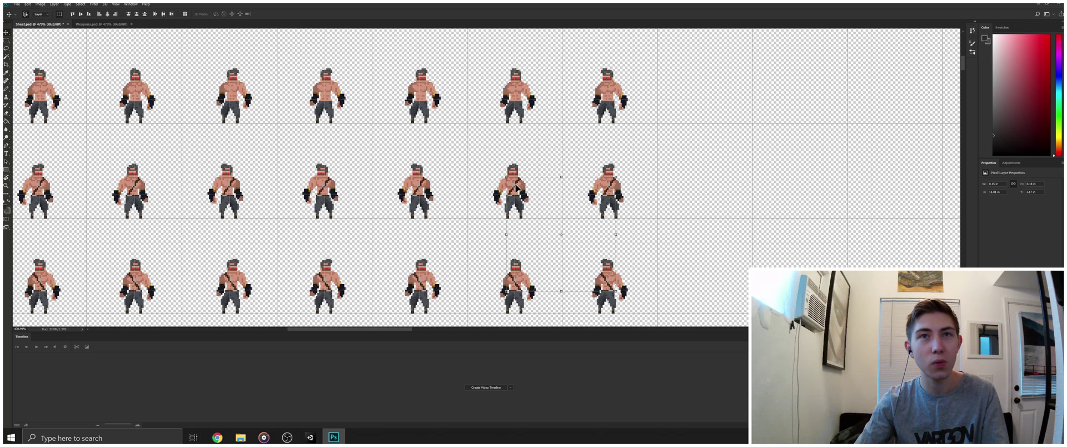
{"action": "left_click", "coordinate": [418, 201], "text": "shift"}
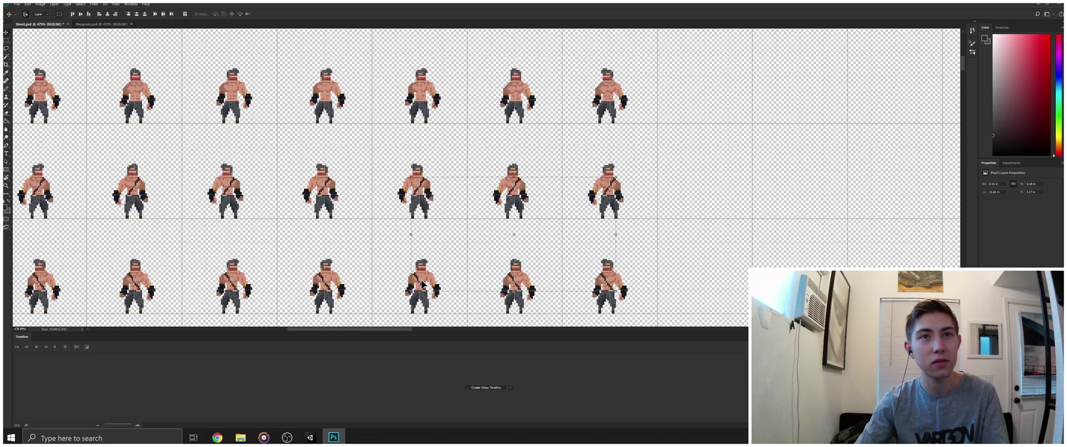
{"action": "left_click", "coordinate": [418, 279], "text": "shift"}
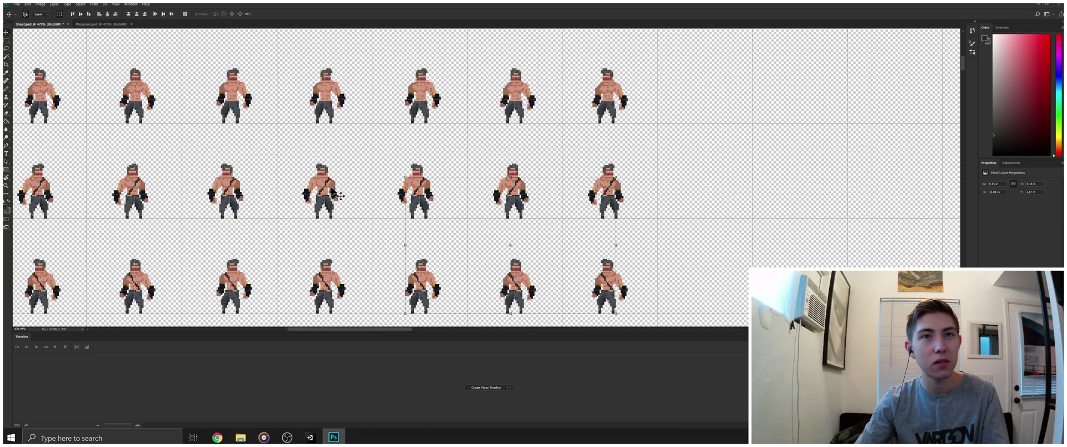
{"action": "left_click", "coordinate": [560, 261]}
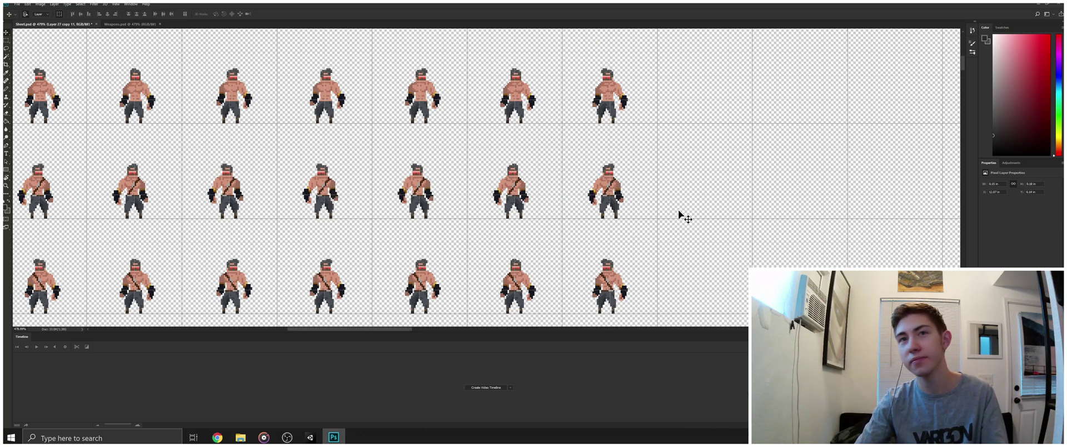
- Select all sprites in the two strapped Idle Look rows and duplicate them into the two empty rows below the plain Idle rows
{"action": "key", "text": "z"}
{"action": "left_click_drag", "start_coordinate": [659, 202], "coordinate": [637, 226]}
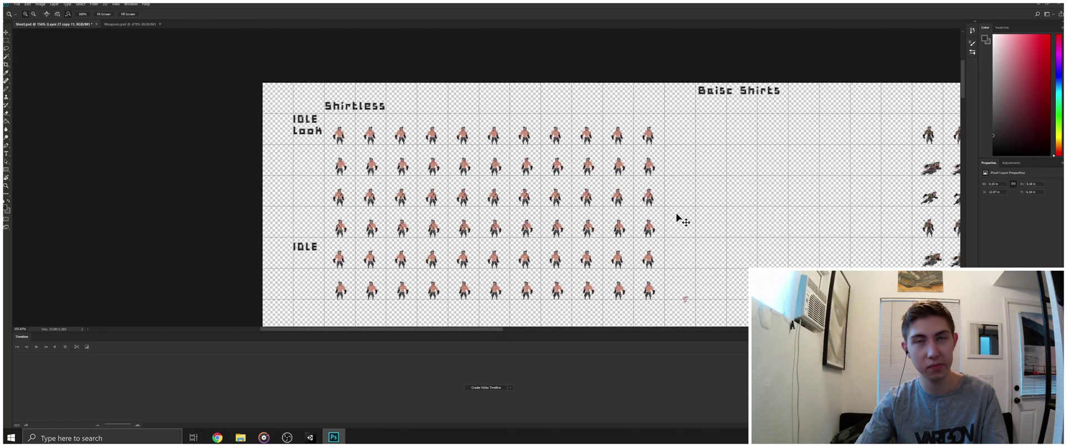
{"action": "key", "text": "v"}
{"action": "left_click_drag", "start_coordinate": [695, 194], "coordinate": [329, 224]}
{"action": "scroll", "coordinate": [413, 238], "scroll_direction": "down", "scroll_amount": 2}
{"action": "scroll", "coordinate": [413, 238], "scroll_direction": "down", "scroll_amount": 2}
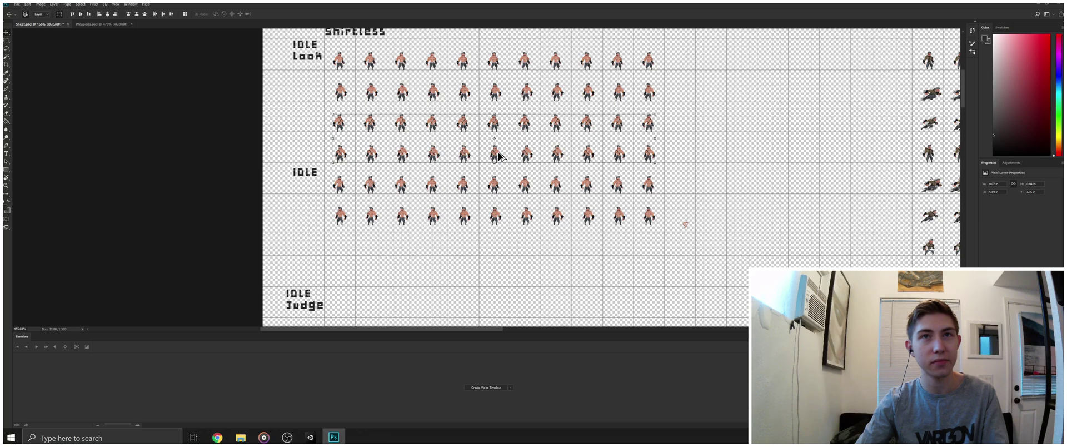
{"action": "left_click_drag", "start_coordinate": [498, 157], "coordinate": [506, 279]}
{"action": "left_click", "coordinate": [722, 302]}
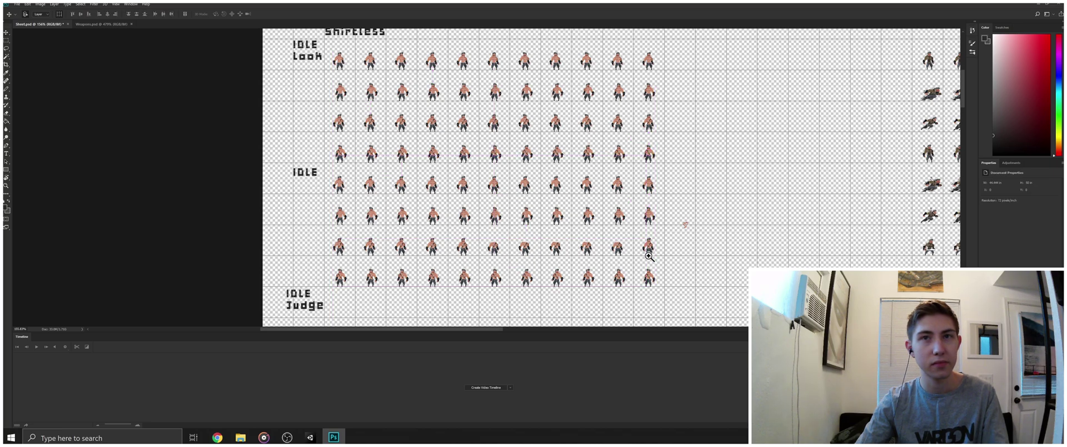
- Delete the heads of the sixth through tenth sprites in the lower duplicated strap row
{"action": "key", "text": "z"}
{"action": "mouse_move", "coordinate": [596, 254]}
{"action": "left_mouse_down"}
{"action": "mouse_move", "coordinate": [636, 249]}
{"action": "mouse_move", "coordinate": [614, 254]}
{"action": "left_mouse_up"}
{"action": "scroll", "coordinate": [614, 254], "scroll_direction": "down", "scroll_amount": 3}
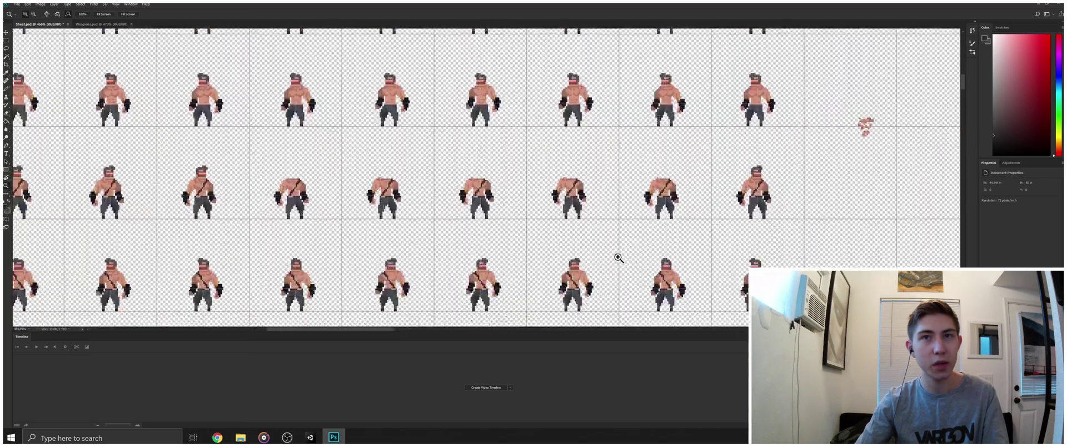
{"action": "key", "text": "v"}
{"action": "left_click", "coordinate": [669, 236]}
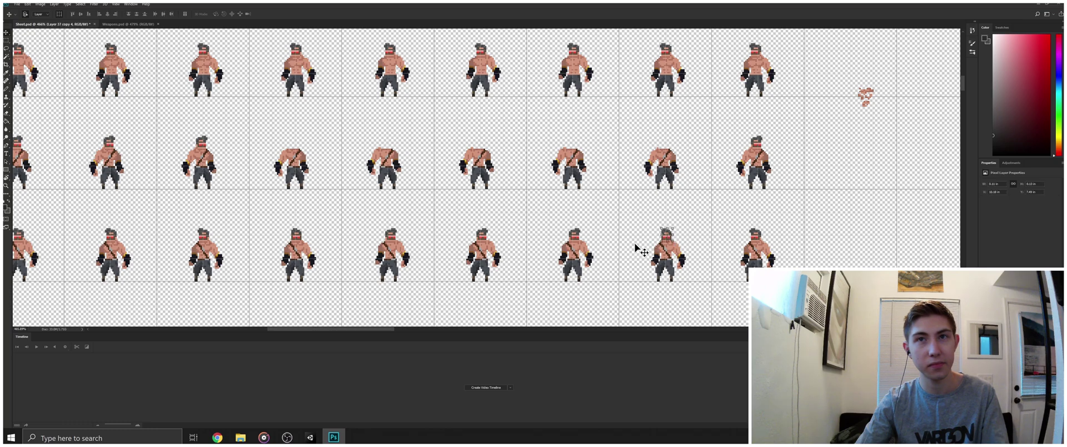
{"action": "left_click", "coordinate": [583, 240], "text": "shift"}
{"action": "left_click", "coordinate": [484, 240], "text": "shift"}
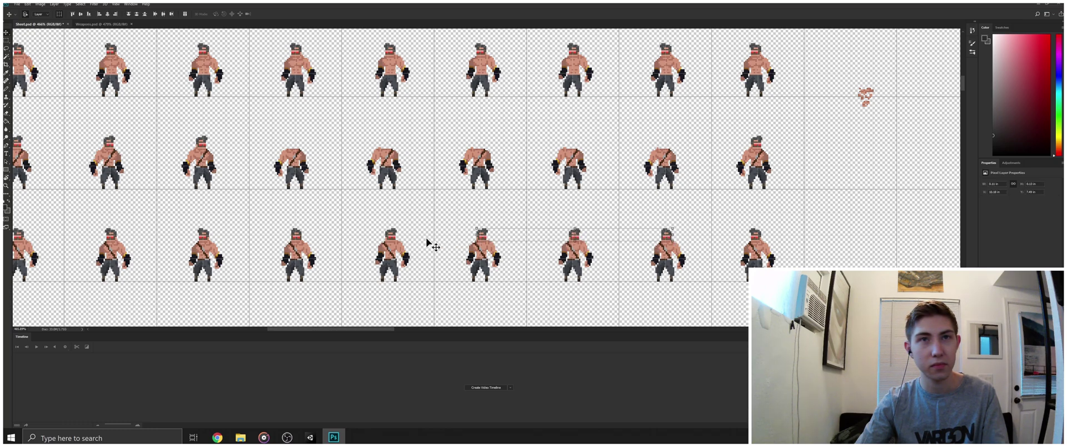
{"action": "left_click", "coordinate": [391, 236], "text": "shift"}
{"action": "left_click", "coordinate": [297, 238], "text": "shift"}
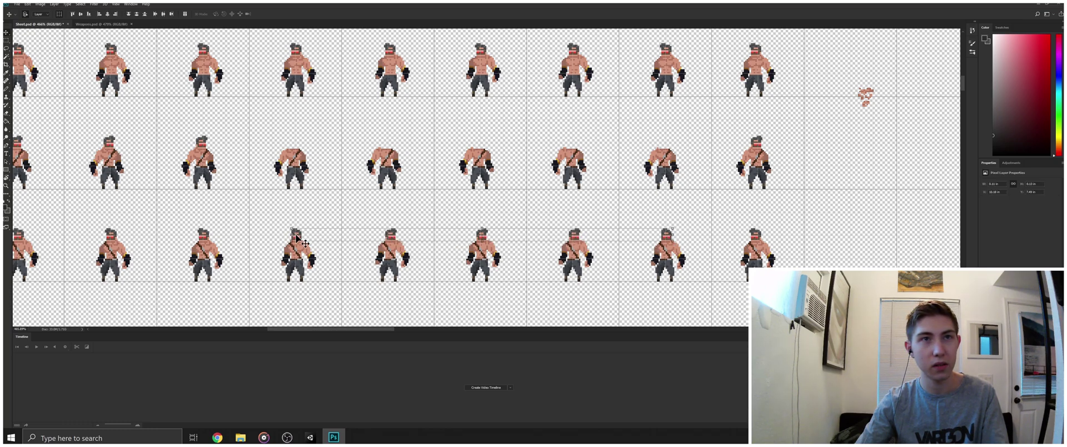
{"action": "key", "text": "Delete"}
{"action": "left_click", "coordinate": [381, 233]}
- Duplicate the heads of the sixth through tenth sprites from both strapless plain Idle rows onto the headless sprites two rows below
{"action": "scroll", "coordinate": [412, 224], "scroll_direction": "up", "scroll_amount": 3}
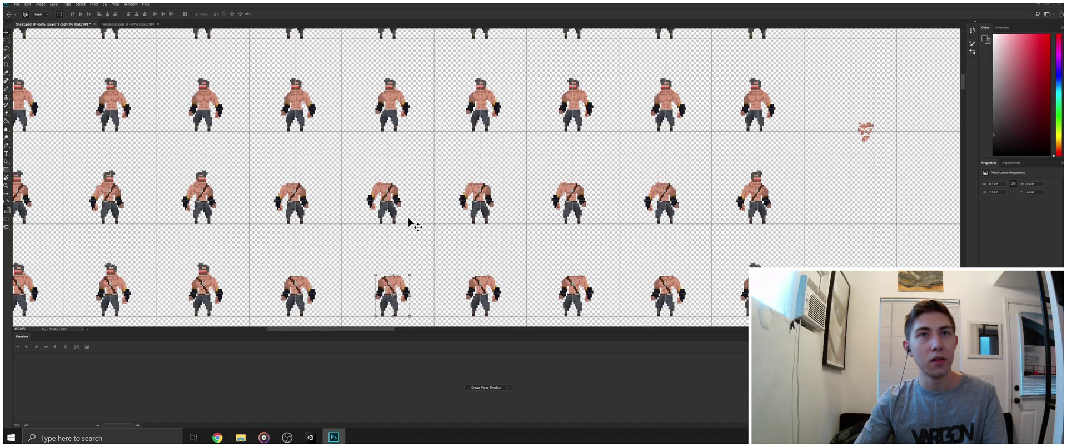
{"action": "scroll", "coordinate": [500, 167], "scroll_direction": "up", "scroll_amount": 3}
{"action": "scroll", "coordinate": [527, 153], "scroll_direction": "up", "scroll_amount": 1}
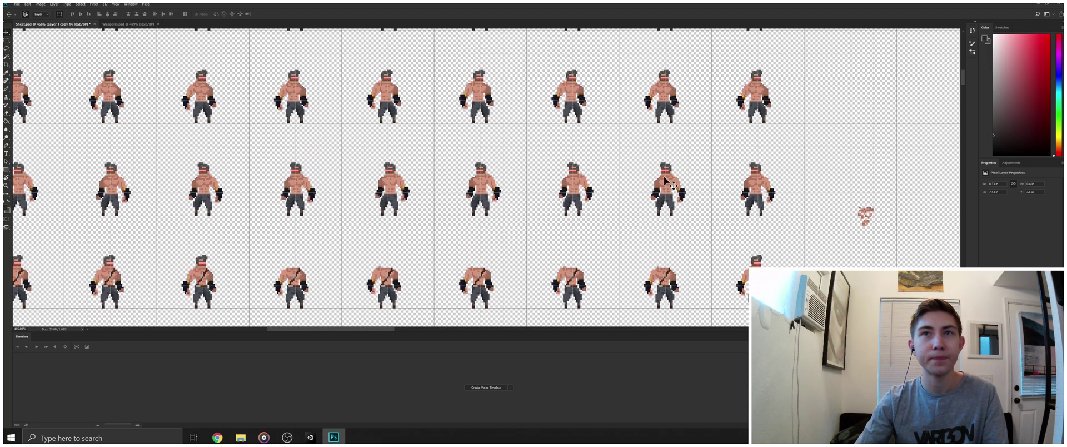
{"action": "left_click", "coordinate": [665, 171]}
{"action": "left_click", "coordinate": [575, 175], "text": "shift"}
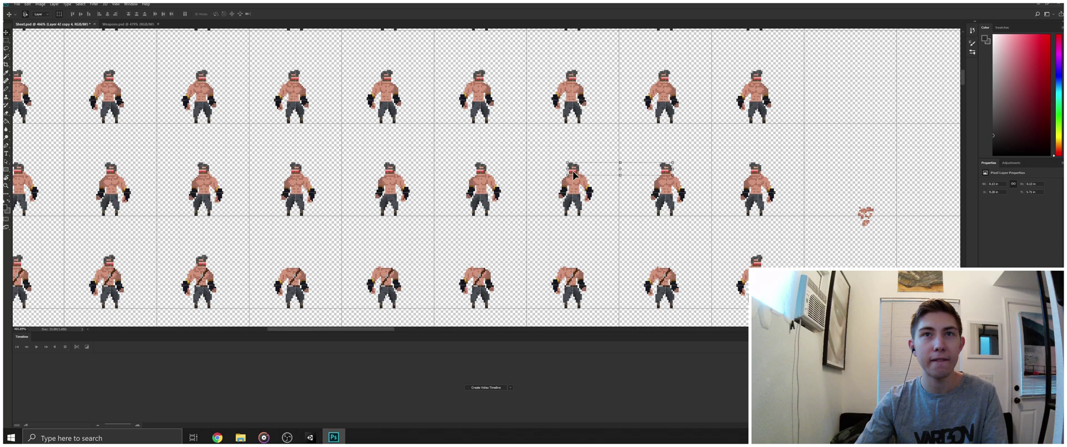
{"action": "left_click", "coordinate": [481, 173], "text": "shift"}
{"action": "left_click", "coordinate": [394, 174], "text": "shift"}
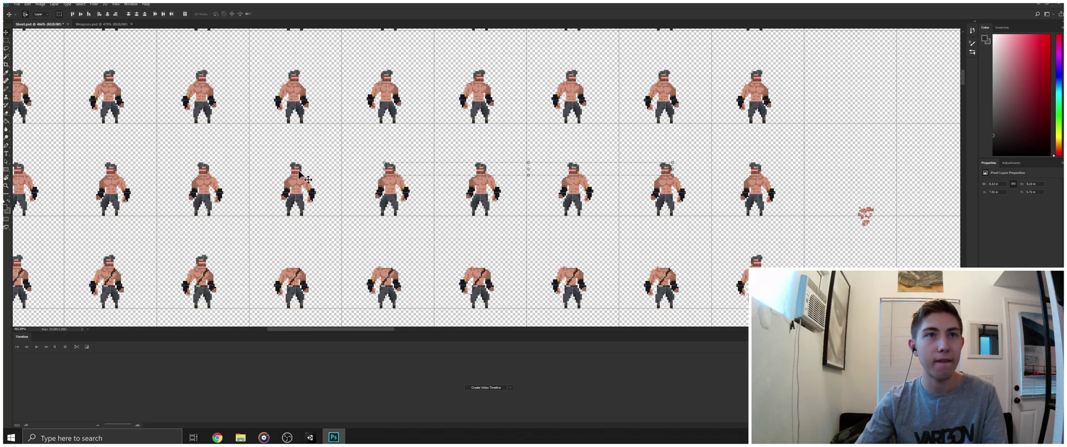
{"action": "left_click", "coordinate": [300, 173], "text": "shift"}
{"action": "left_click", "coordinate": [296, 81], "text": "shift"}
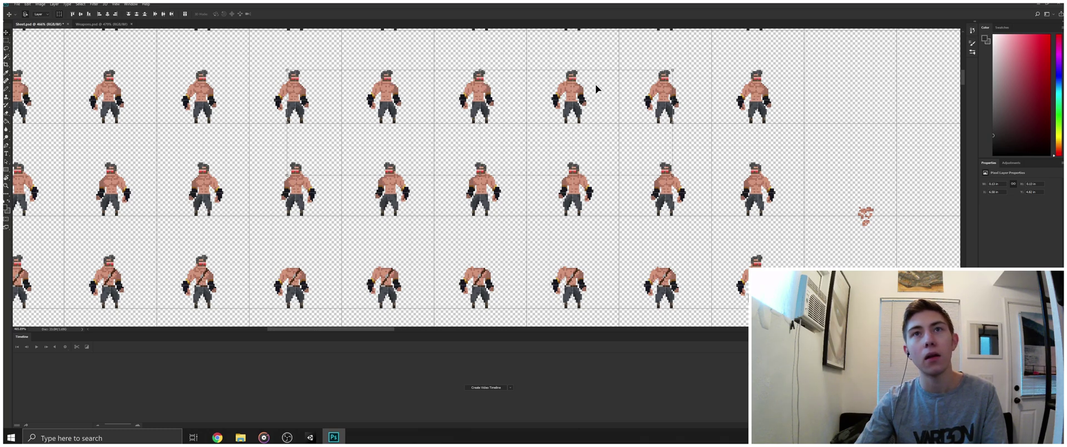
{"action": "scroll", "coordinate": [655, 136], "scroll_direction": "down", "scroll_amount": 3}
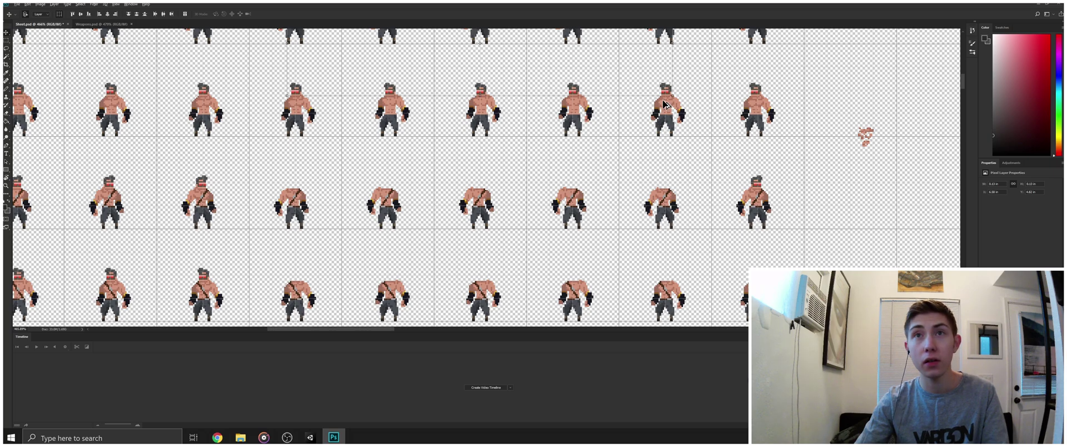
{"action": "left_click_drag", "start_coordinate": [667, 98], "coordinate": [668, 278]}
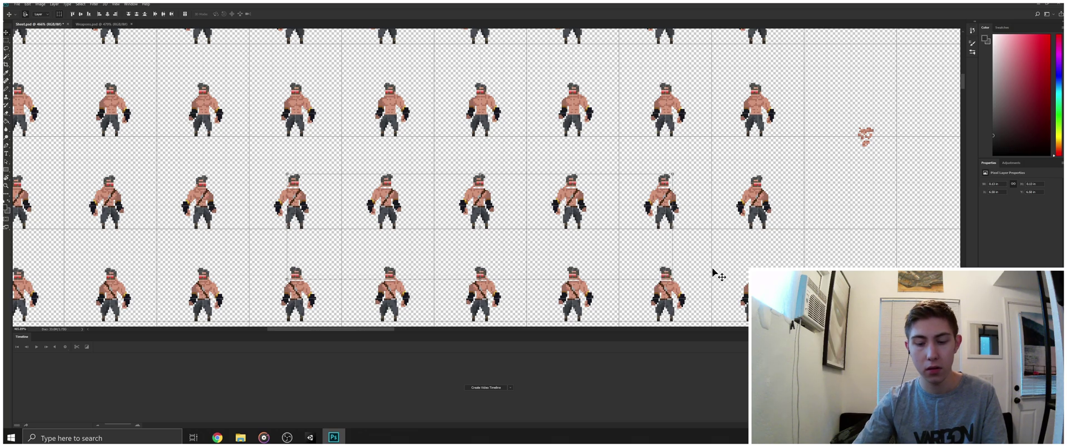
{"action": "left_click", "coordinate": [829, 264]}
{"action": "scroll", "coordinate": [802, 236], "scroll_direction": "down", "scroll_amount": 1}
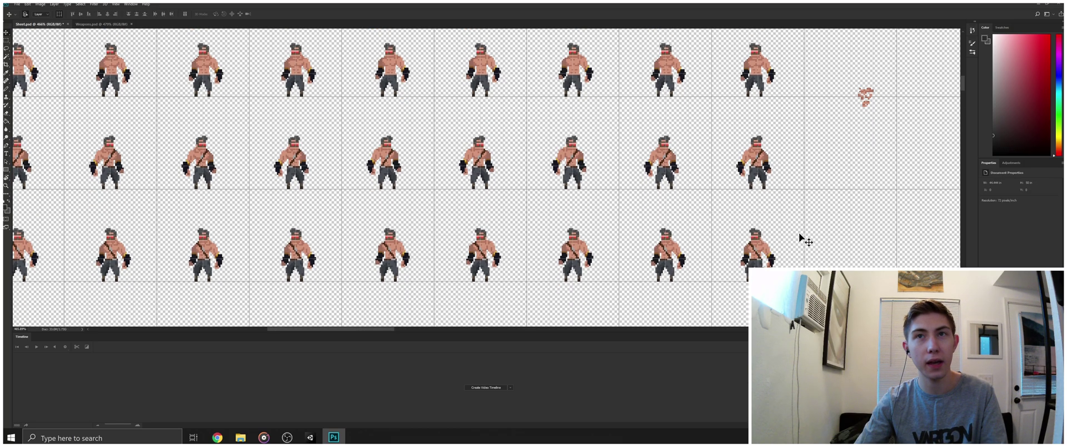
- Delete the stray skin-coloured fragment beside the end of the second plain Idle row after comparing it with the sprites
{"action": "key", "text": "z"}
{"action": "scroll", "coordinate": [795, 238], "scroll_direction": "down", "scroll_amount": 5}
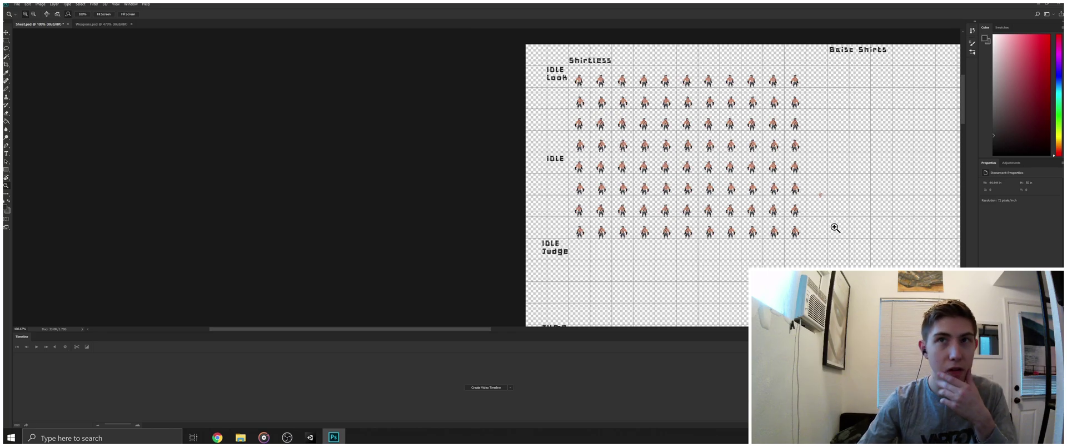
{"action": "scroll", "coordinate": [846, 221], "scroll_direction": "up", "scroll_amount": 4}
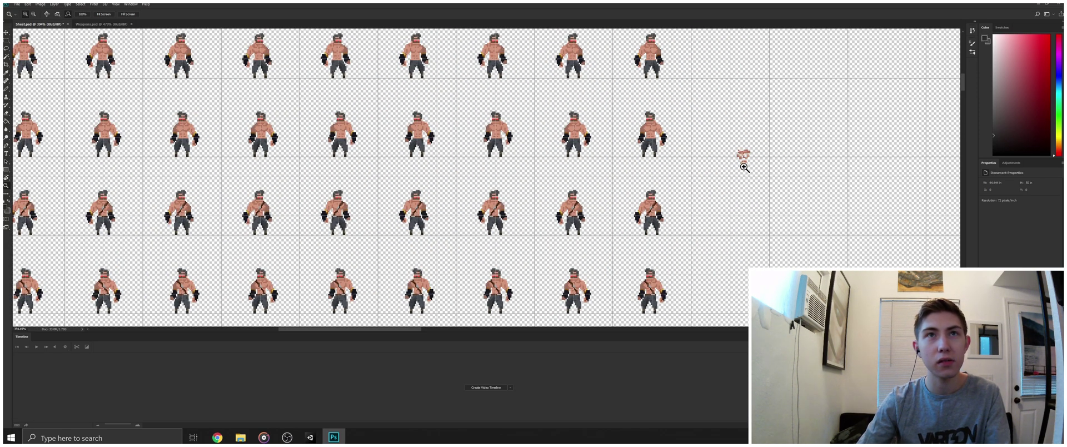
{"action": "scroll", "coordinate": [744, 167], "scroll_direction": "up", "scroll_amount": 1}
{"action": "key", "text": "v"}
{"action": "left_click", "coordinate": [743, 186]}
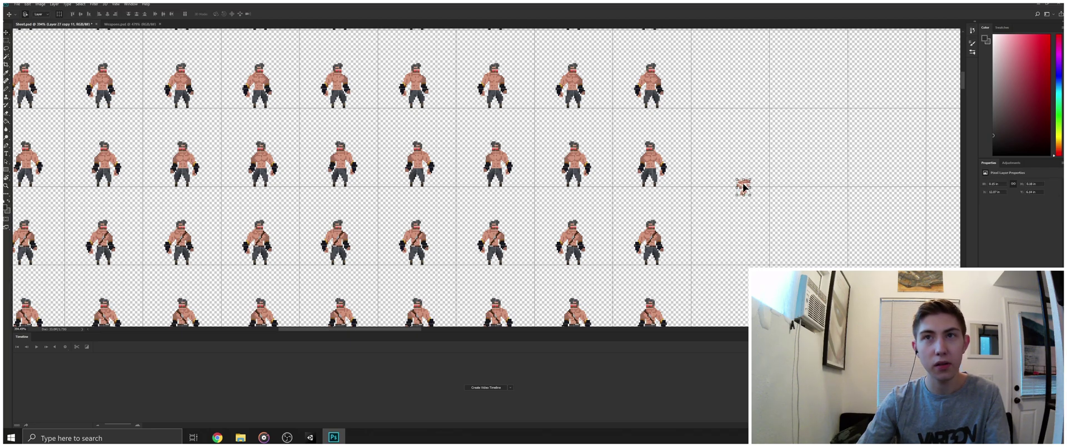
{"action": "scroll", "coordinate": [722, 239], "scroll_direction": "up", "scroll_amount": 1}
{"action": "scroll", "coordinate": [722, 239], "scroll_direction": "up", "scroll_amount": 2}
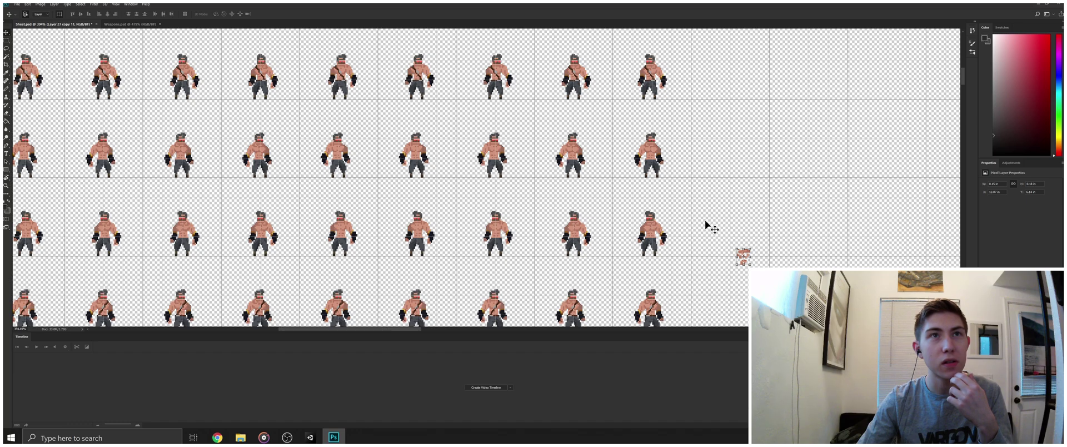
{"action": "scroll", "coordinate": [705, 212], "scroll_direction": "up", "scroll_amount": 2}
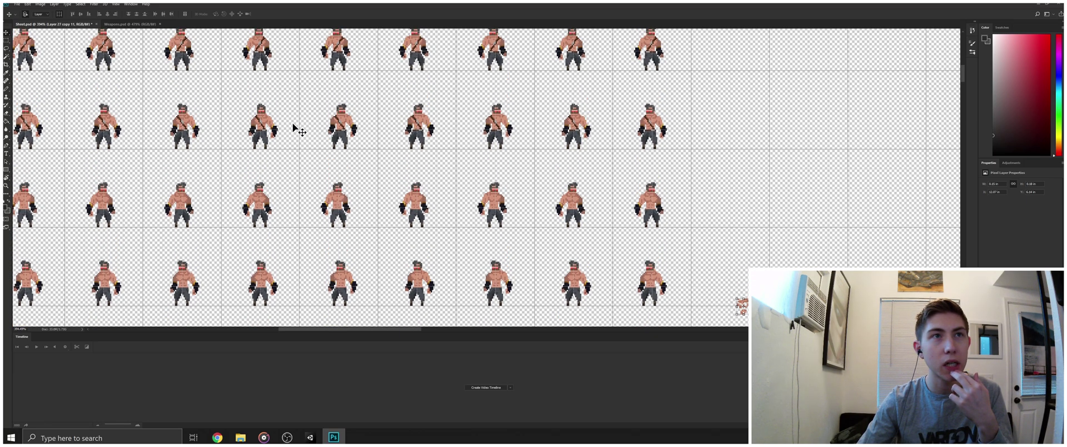
{"action": "scroll", "coordinate": [673, 157], "scroll_direction": "up", "scroll_amount": 1}
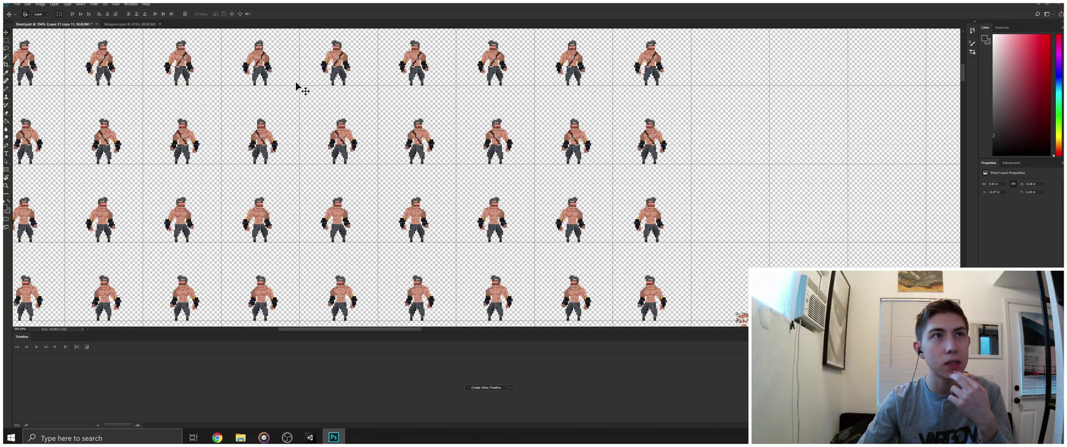
{"action": "scroll", "coordinate": [297, 84], "scroll_direction": "down", "scroll_amount": 2}
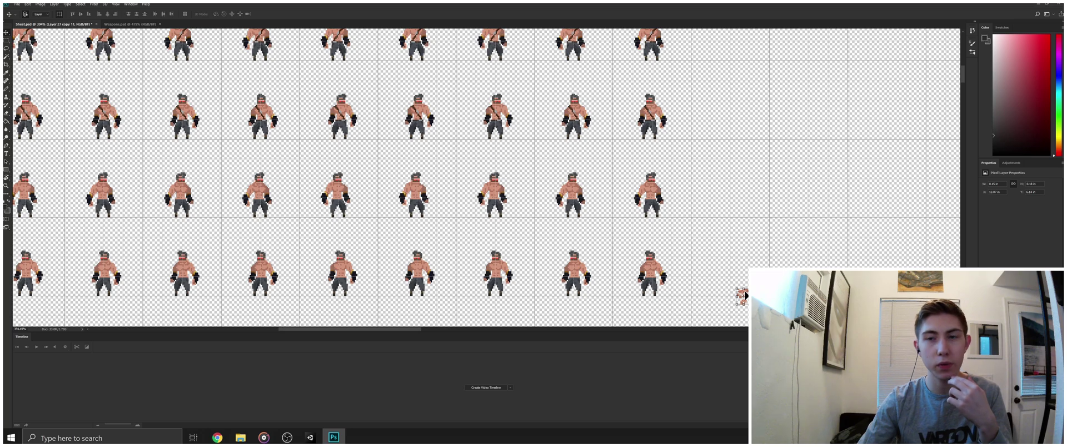
{"action": "key", "text": "Delete"}
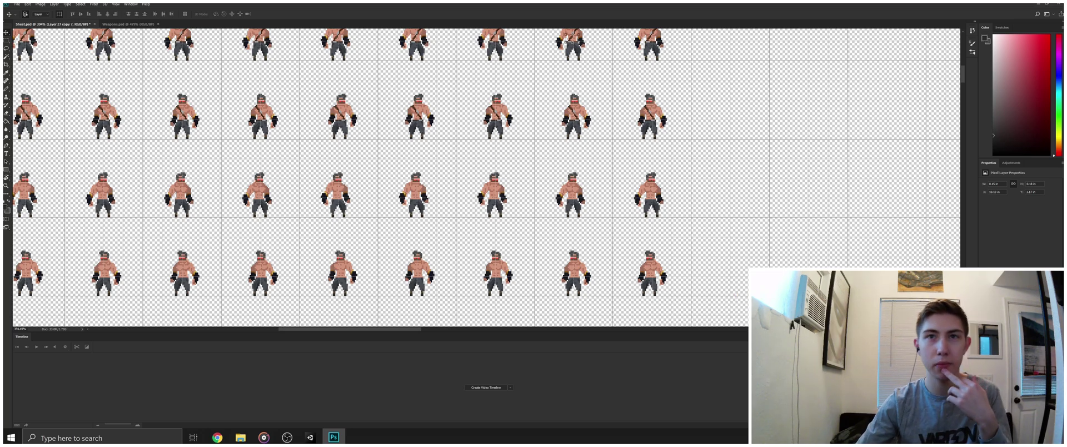
{"action": "scroll", "coordinate": [729, 261], "scroll_direction": "up", "scroll_amount": 5}
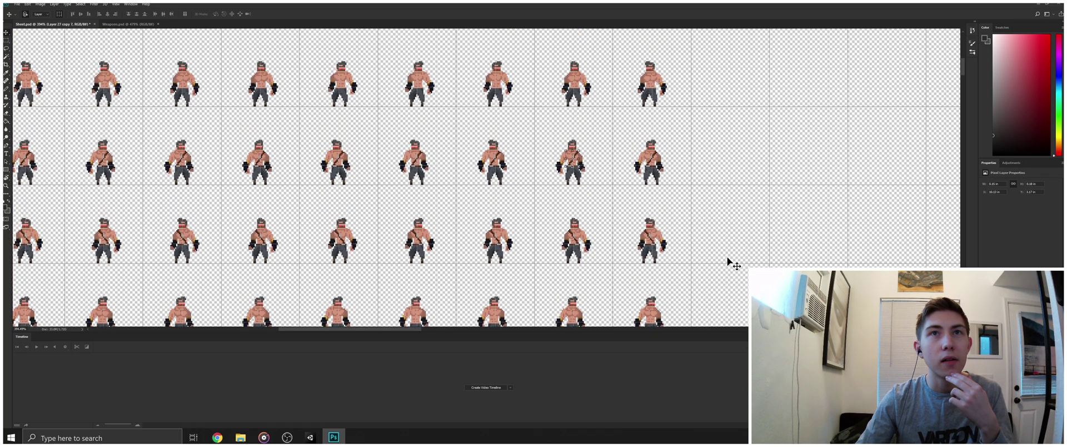
{"action": "scroll", "coordinate": [733, 264], "scroll_direction": "up", "scroll_amount": 2}
{"action": "scroll", "coordinate": [732, 264], "scroll_direction": "up", "scroll_amount": 2}
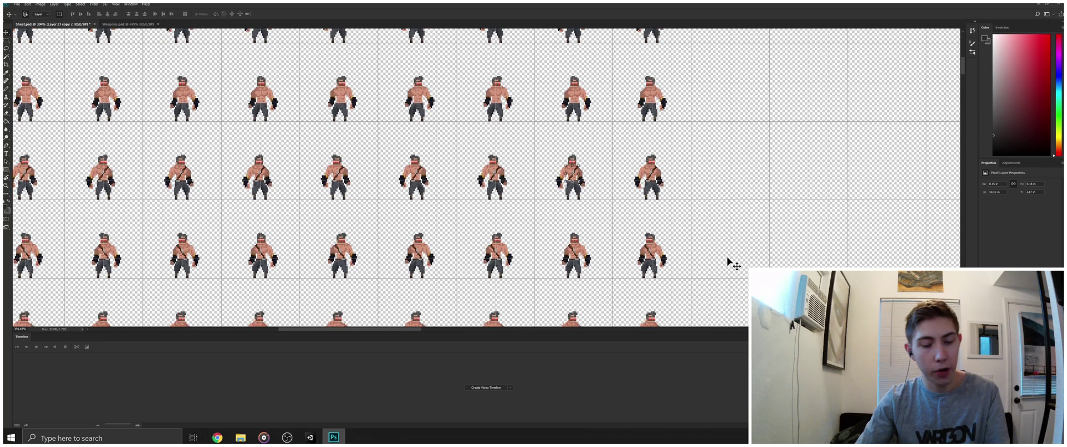
{"action": "key", "text": "z"}
{"action": "left_click_drag", "start_coordinate": [741, 269], "coordinate": [722, 297]}
{"action": "scroll", "coordinate": [722, 297], "scroll_direction": "down", "scroll_amount": 6}
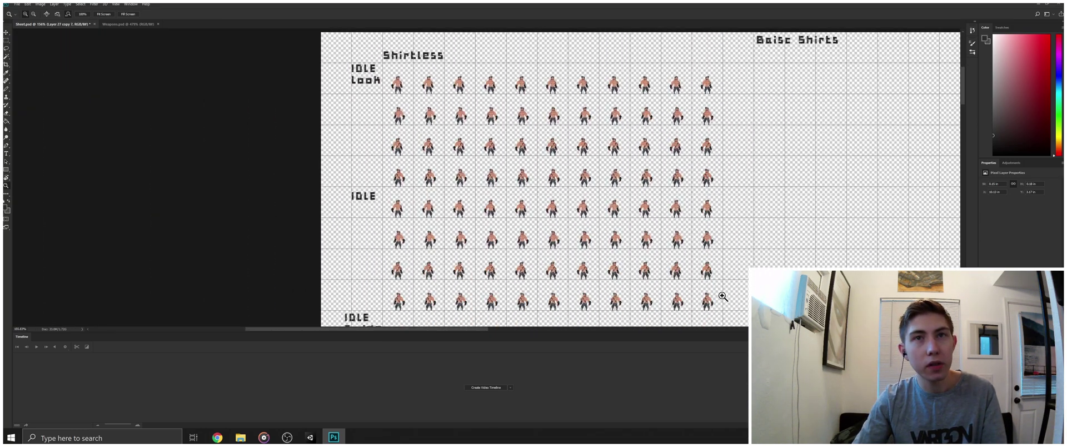
{"action": "scroll", "coordinate": [723, 293], "scroll_direction": "down", "scroll_amount": 3}
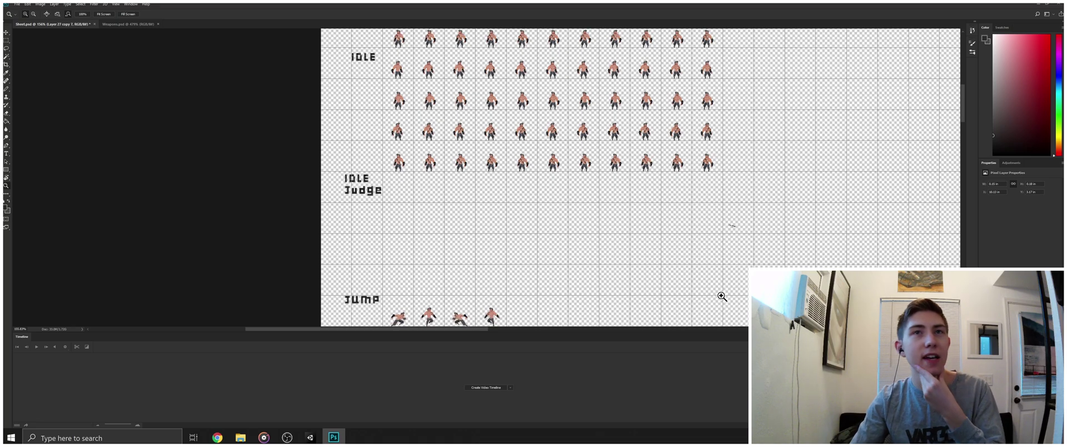
{"action": "scroll", "coordinate": [720, 300], "scroll_direction": "up", "scroll_amount": 2}
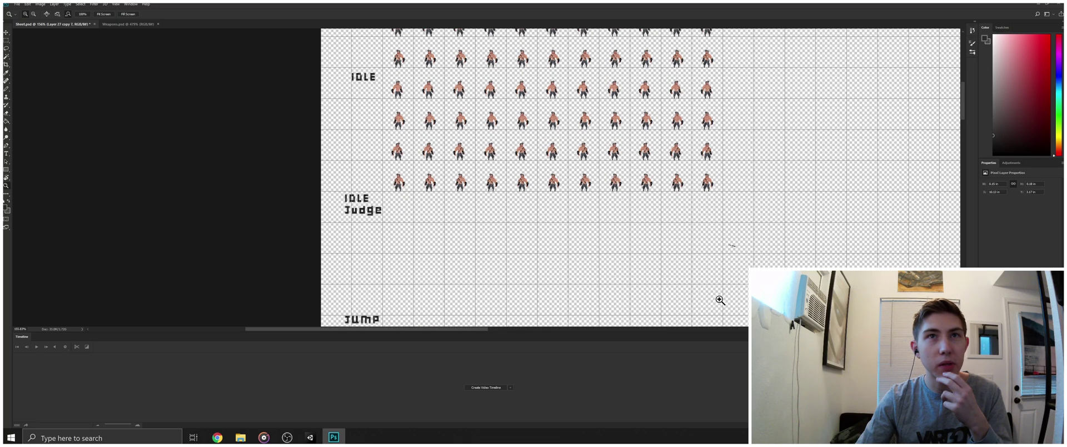
{"action": "scroll", "coordinate": [721, 300], "scroll_direction": "down", "scroll_amount": 1}
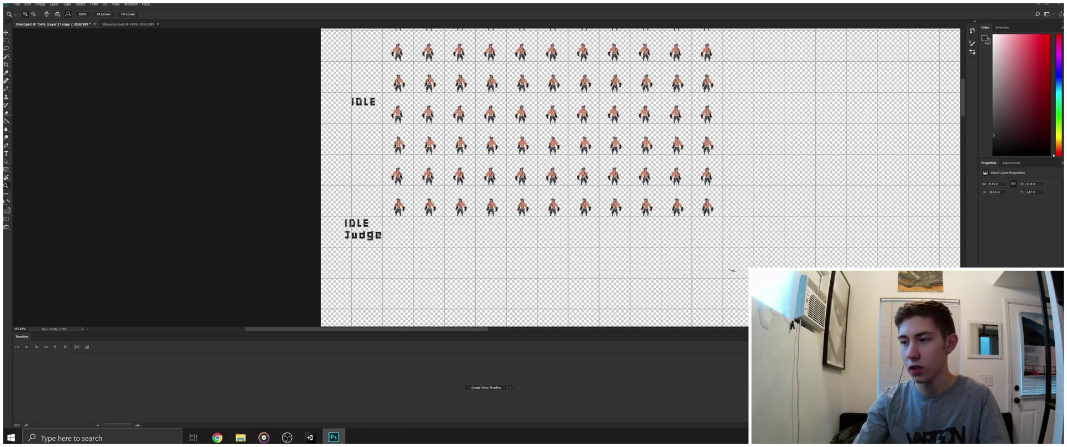
{"action": "key", "text": "alt+Tab"}
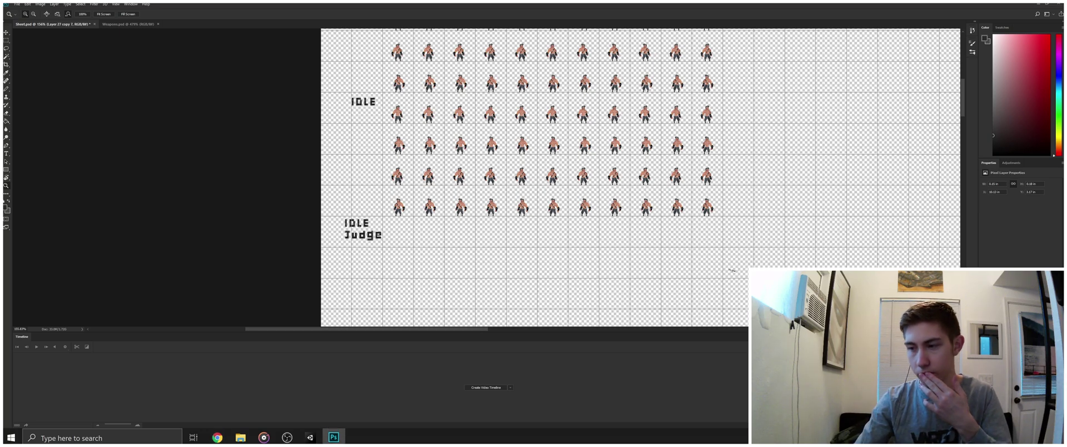
{"action": "key", "text": "alt+Tab"}
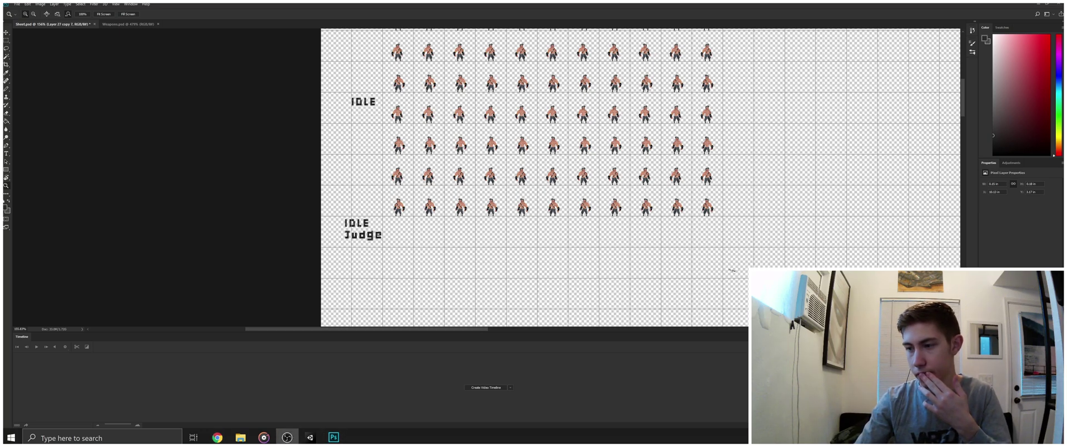
{"action": "key", "text": "alt+Tab"}
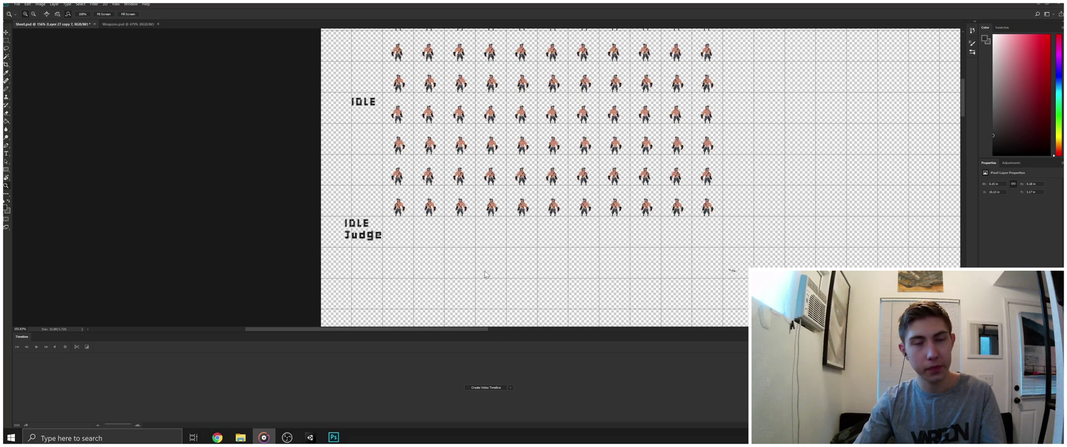
{"action": "key", "text": "alt+Tab"}
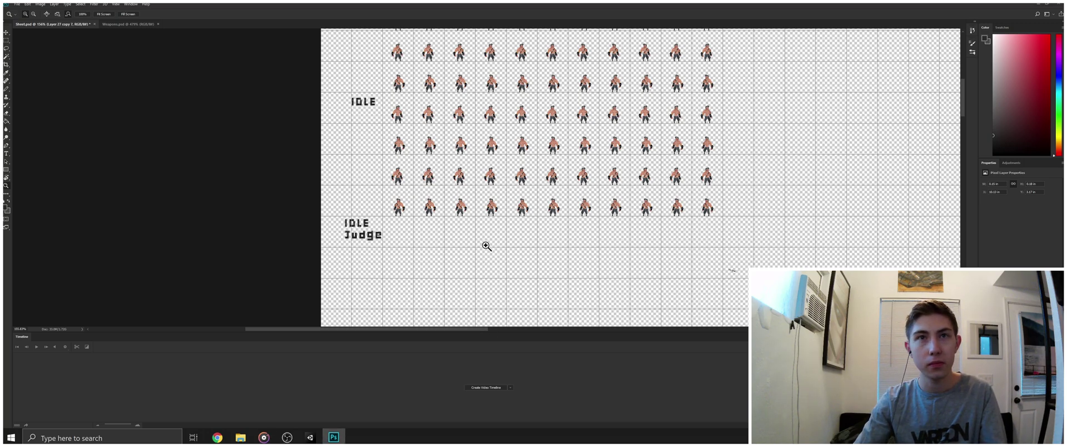
- Select all sprites in the four plain Idle rows and duplicate them into the four empty Idle Judge rows
{"action": "left_click_drag", "start_coordinate": [486, 246], "coordinate": [502, 248]}
{"action": "scroll", "coordinate": [645, 278], "scroll_direction": "up", "scroll_amount": 1}
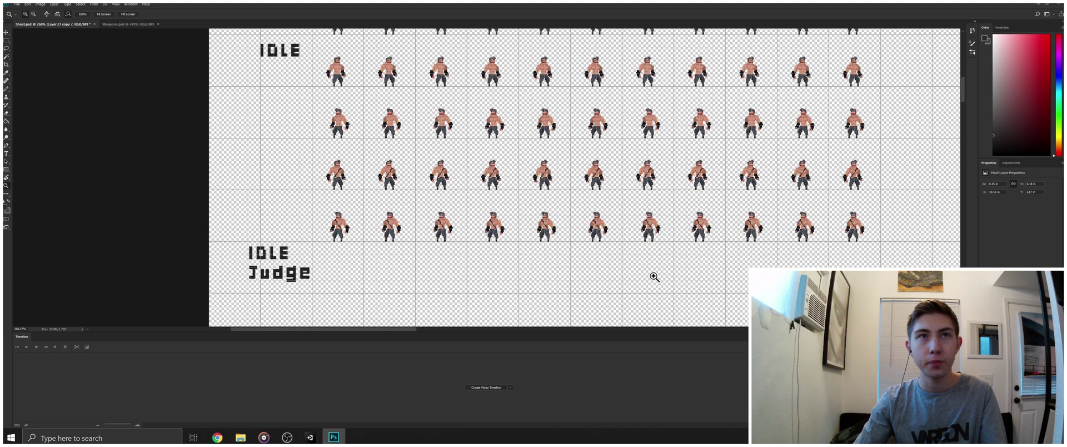
{"action": "scroll", "coordinate": [655, 278], "scroll_direction": "down", "scroll_amount": 2}
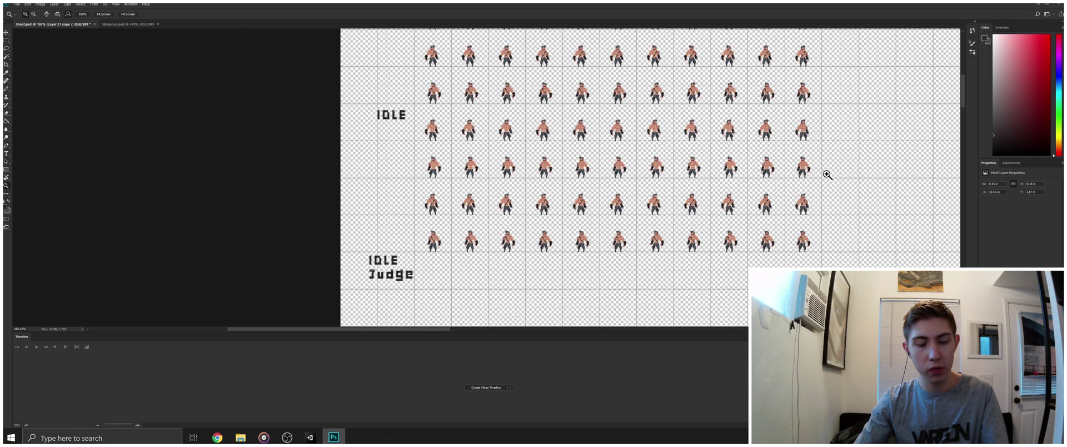
{"action": "key", "text": "v"}
{"action": "left_click_drag", "start_coordinate": [839, 121], "coordinate": [433, 249]}
{"action": "scroll", "coordinate": [466, 254], "scroll_direction": "down", "scroll_amount": 5}
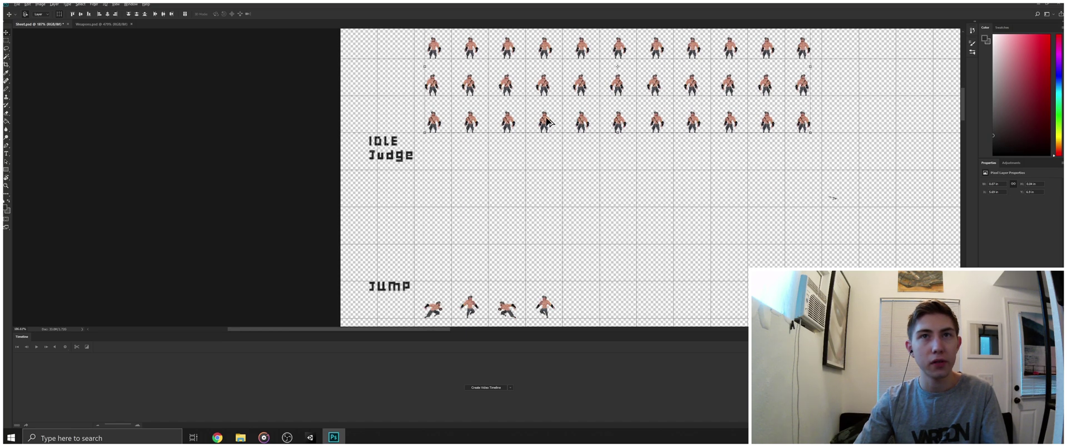
{"action": "left_click_drag", "start_coordinate": [547, 122], "coordinate": [544, 272]}
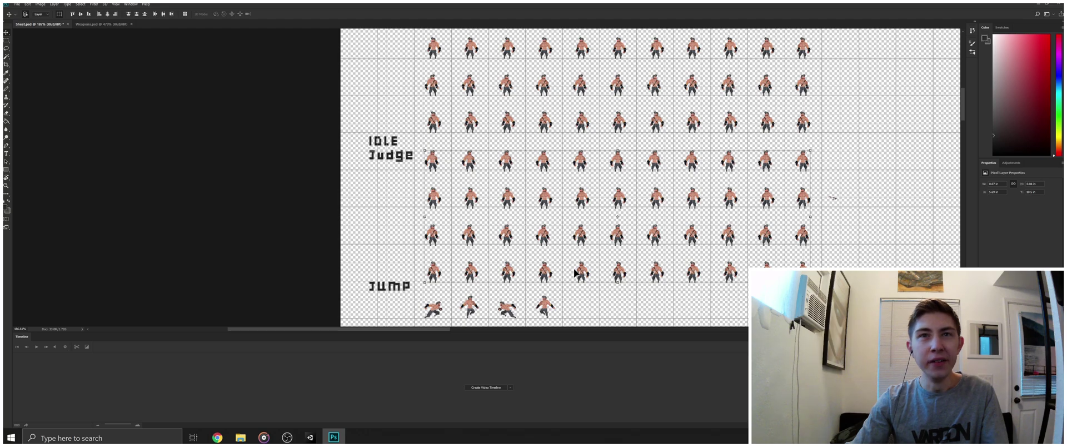
{"action": "key", "text": "Up"}
{"action": "key", "text": "Up"}
{"action": "key", "text": "Up"}
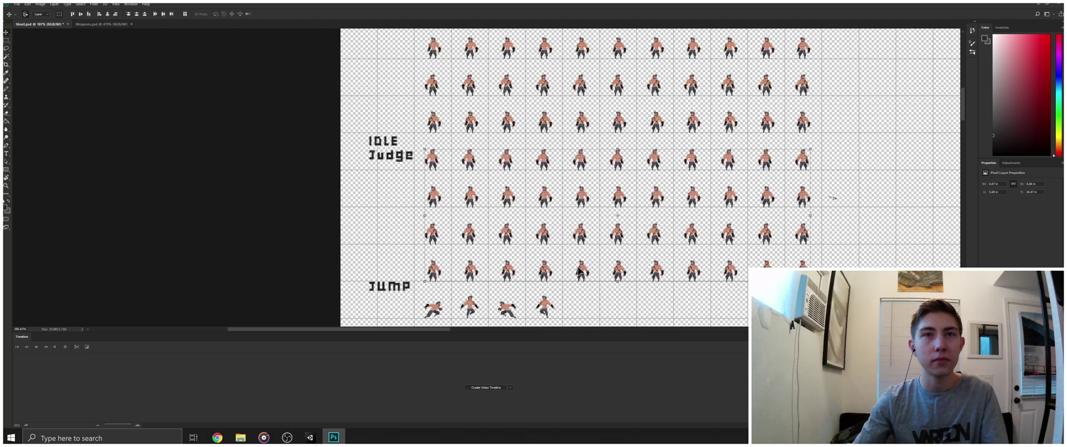
- Try to select the stray fragment beside the second Idle Judge row with the Magic Wand
{"action": "key", "text": "w"}
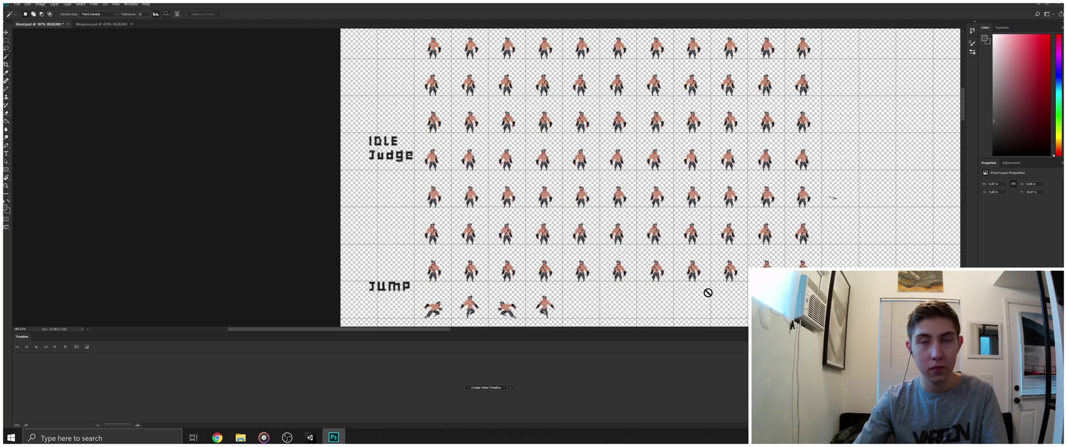
{"action": "left_click", "coordinate": [832, 196]}
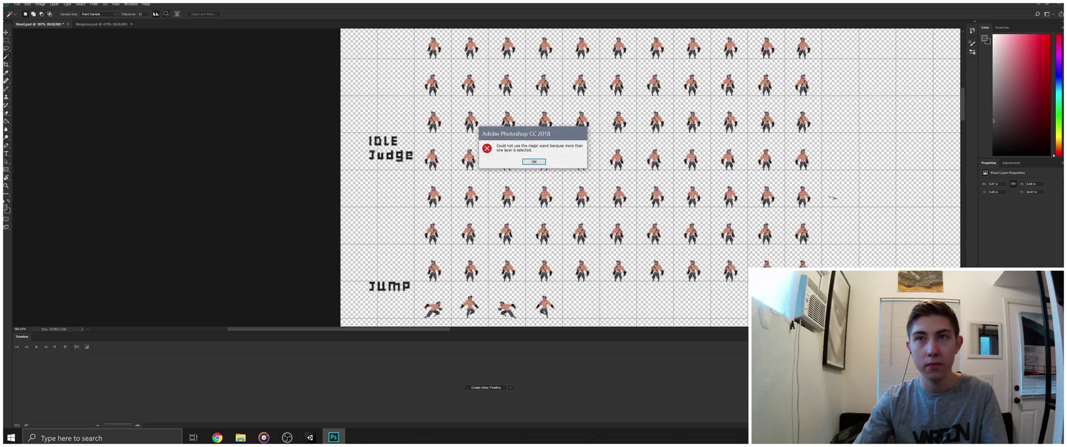
{"action": "left_click", "coordinate": [525, 162]}
{"action": "key", "text": "c"}
{"action": "key", "text": "w"}
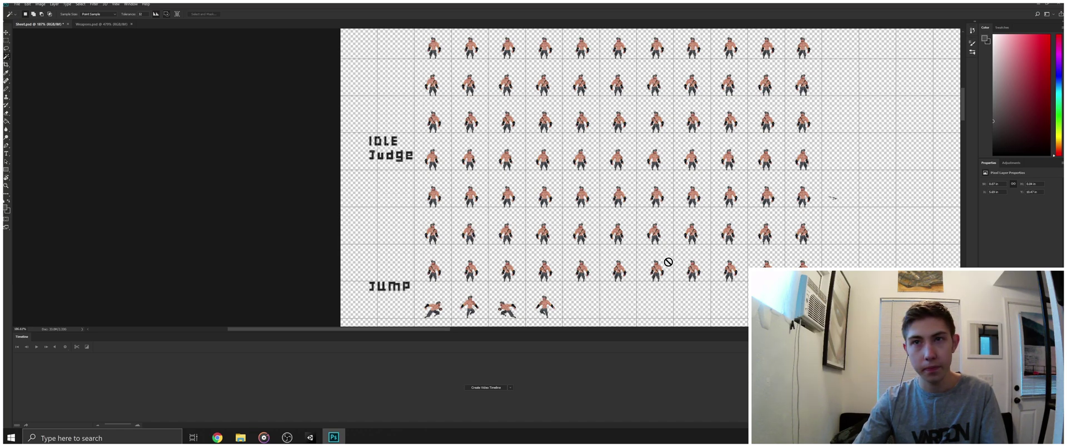
- Nudge the duplicated Idle Judge sprites up one pixel so their feet rest on the grid line
{"action": "key", "text": "z"}
{"action": "left_click_drag", "start_coordinate": [594, 283], "coordinate": [660, 284]}
{"action": "key", "text": "v"}
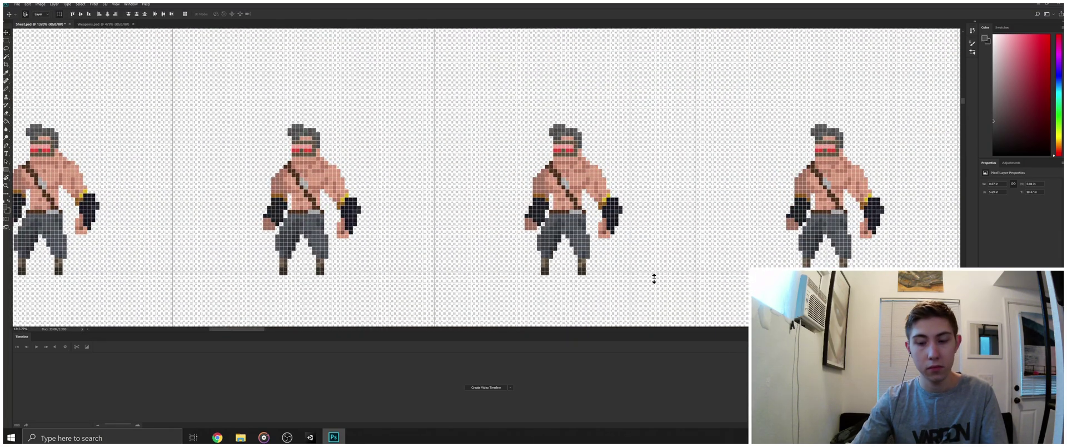
{"action": "key", "text": "Up"}
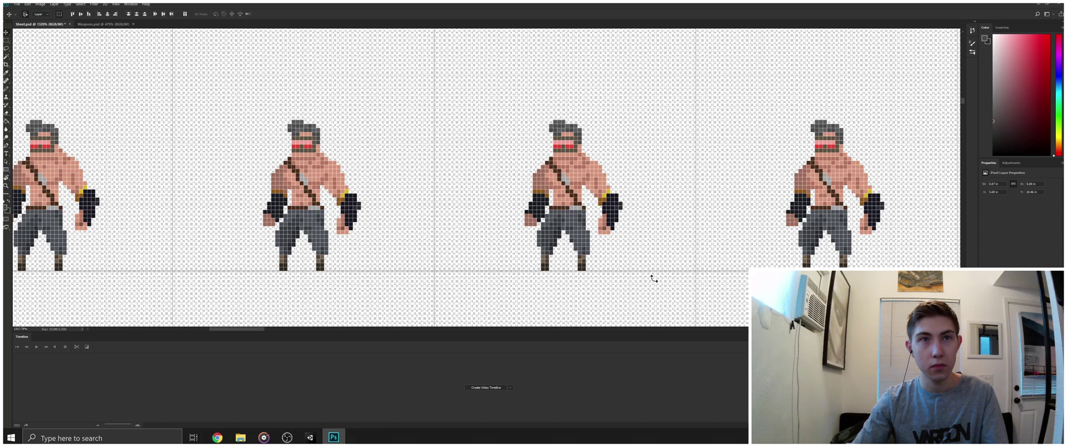
- Check the duplicated sprites against the grid and delete all of them from the four Idle Judge rows
{"action": "key", "text": "z"}
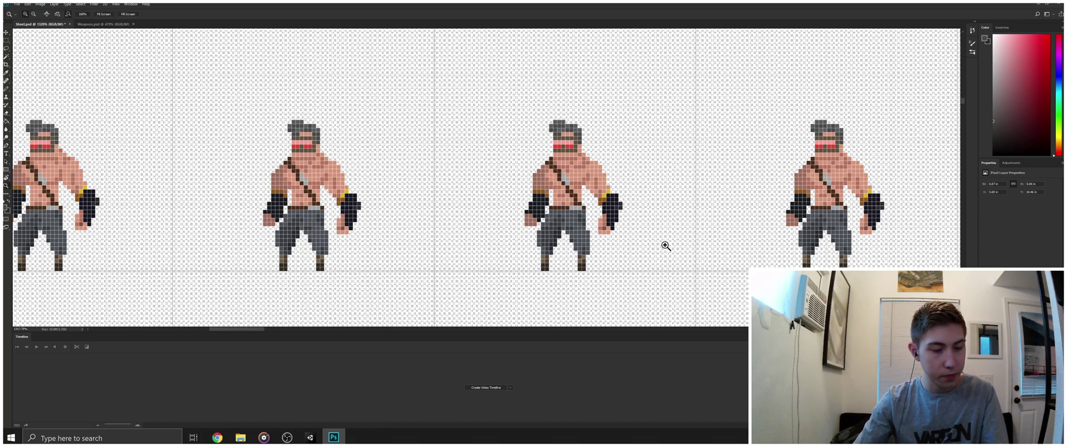
{"action": "left_click", "coordinate": [661, 243], "text": "alt"}
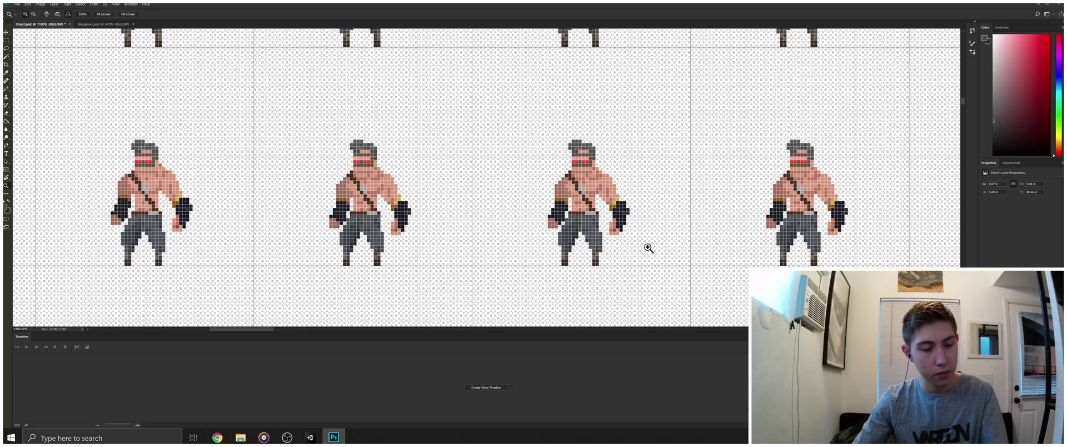
{"action": "scroll", "coordinate": [654, 242], "scroll_direction": "down", "scroll_amount": 5}
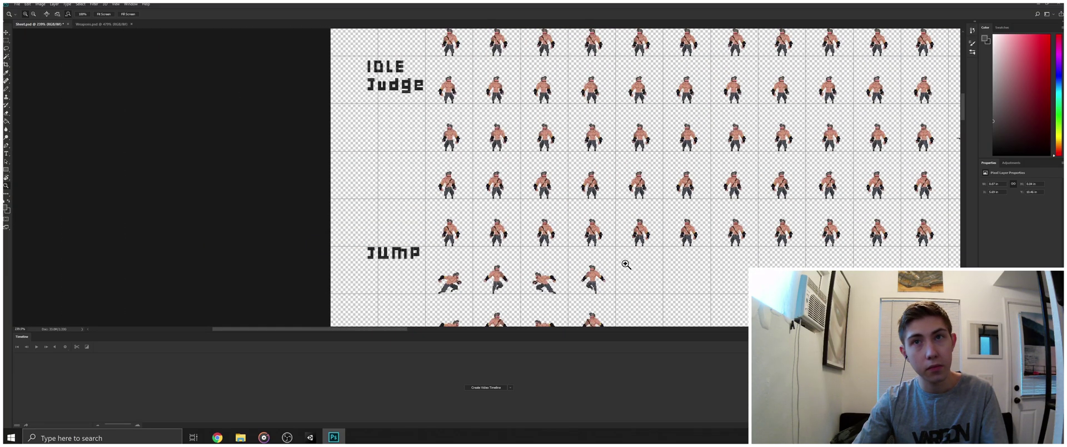
{"action": "scroll", "coordinate": [627, 266], "scroll_direction": "up", "scroll_amount": 1}
{"action": "scroll", "coordinate": [620, 267], "scroll_direction": "up", "scroll_amount": 3}
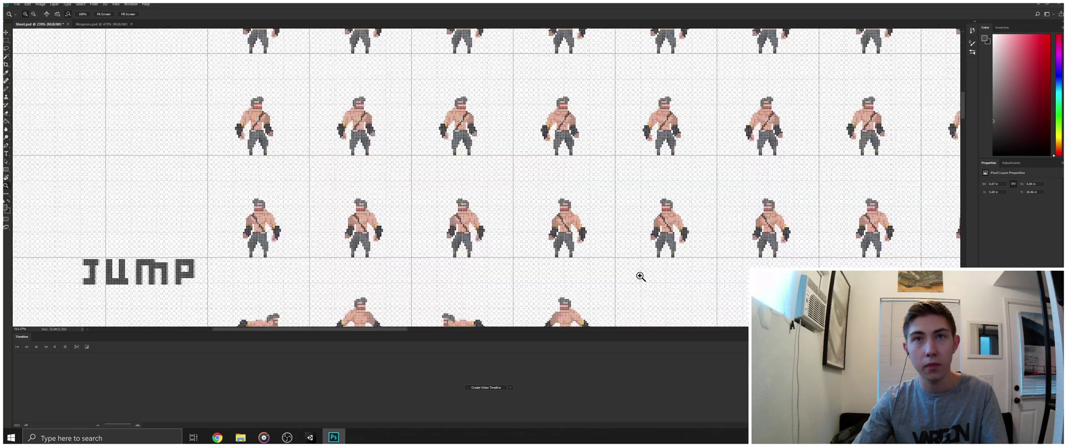
{"action": "scroll", "coordinate": [711, 270], "scroll_direction": "up", "scroll_amount": 4}
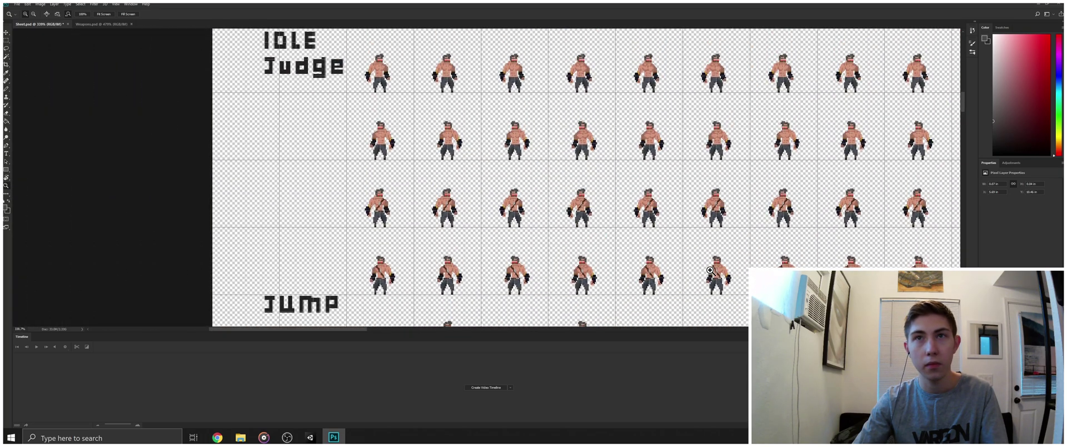
{"action": "scroll", "coordinate": [710, 270], "scroll_direction": "down", "scroll_amount": 3}
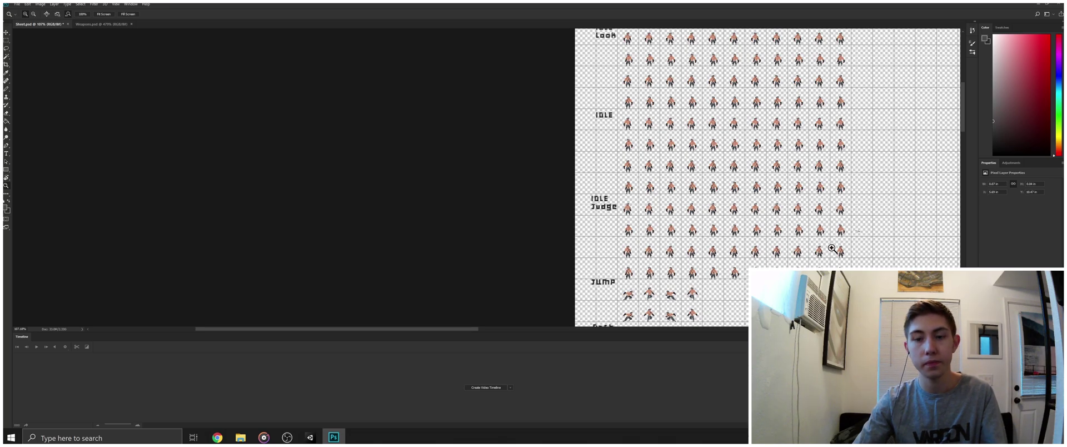
{"action": "key", "text": "v"}
{"action": "key", "text": "Delete"}
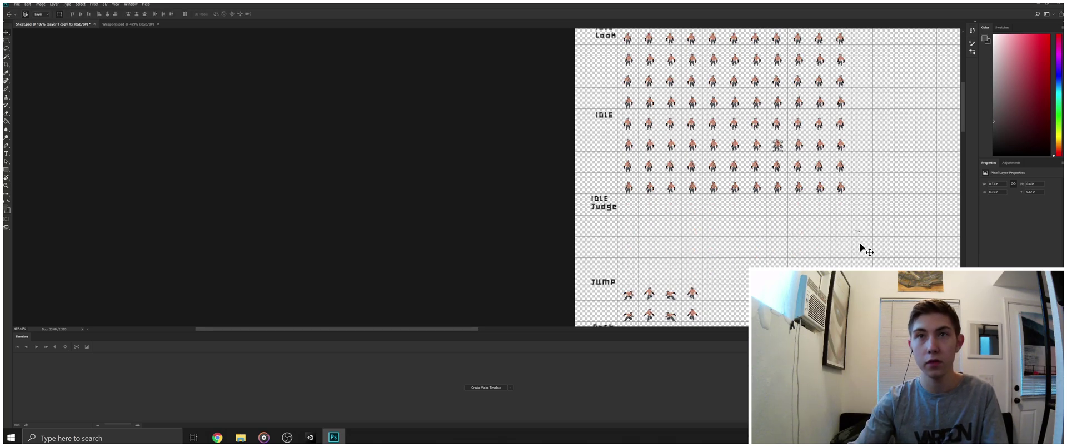
- Duplicate the four Idle Look rows into the empty Idle Judge rows and nudge the copies until their feet rest on the grid lines
{"action": "scroll", "coordinate": [845, 181], "scroll_direction": "up", "scroll_amount": 2}
{"action": "left_click_drag", "start_coordinate": [868, 73], "coordinate": [631, 142]}
{"action": "left_click_drag", "start_coordinate": [722, 145], "coordinate": [717, 292]}
{"action": "key", "text": "z"}
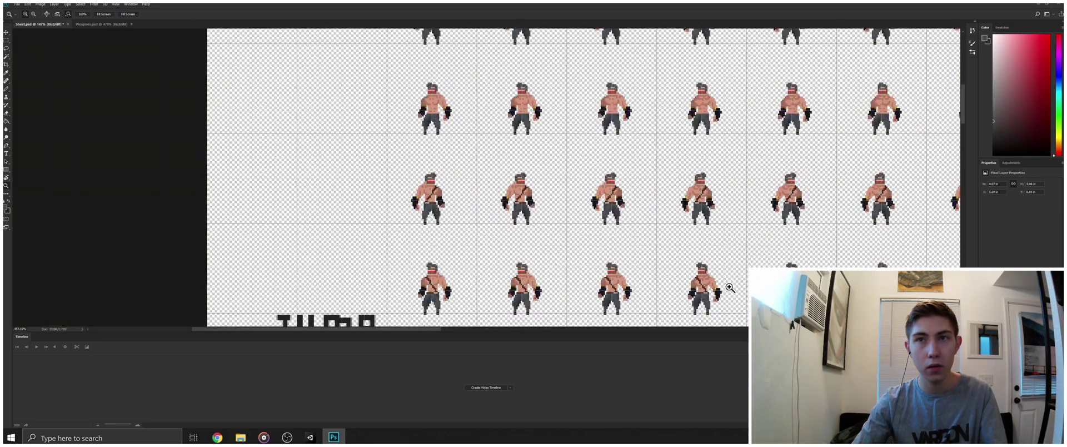
{"action": "key", "text": "v"}
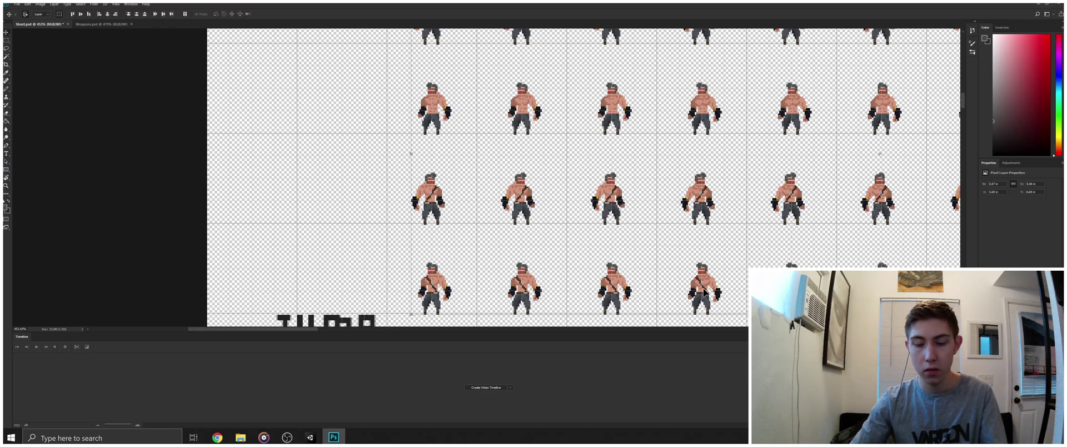
{"action": "key", "text": "Up"}
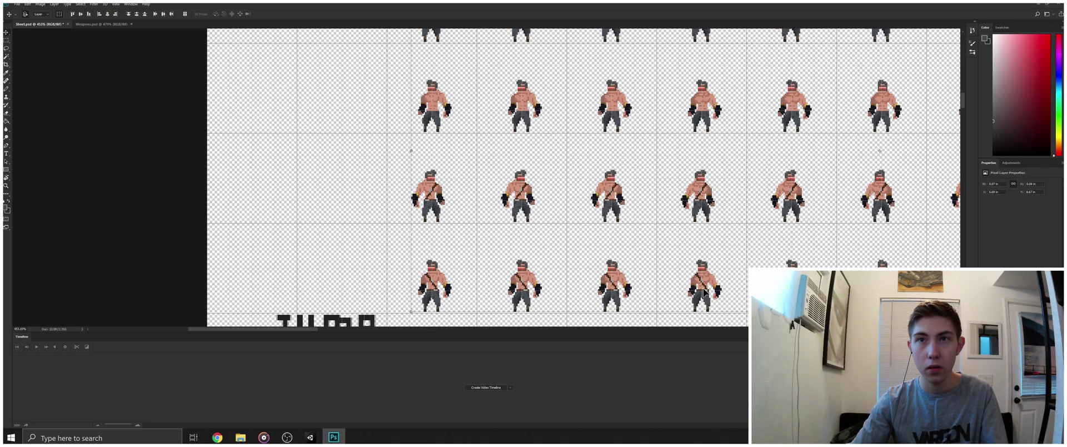
{"action": "key", "text": "Down"}
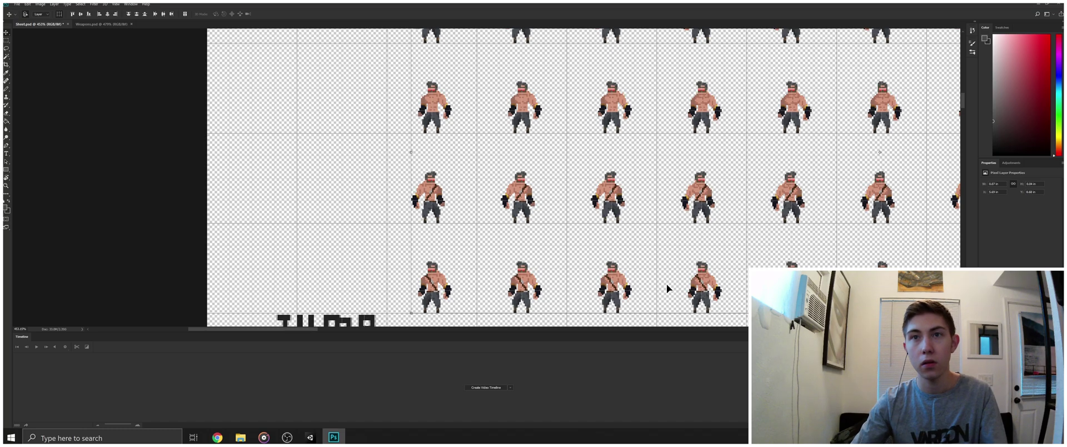
{"action": "left_click", "coordinate": [340, 248]}
- Examine the filled Idle Judge rows, the stray fragment beside the second row, and the plain Idle rows above
{"action": "key", "text": "z"}
{"action": "scroll", "coordinate": [585, 257], "scroll_direction": "down", "scroll_amount": 5}
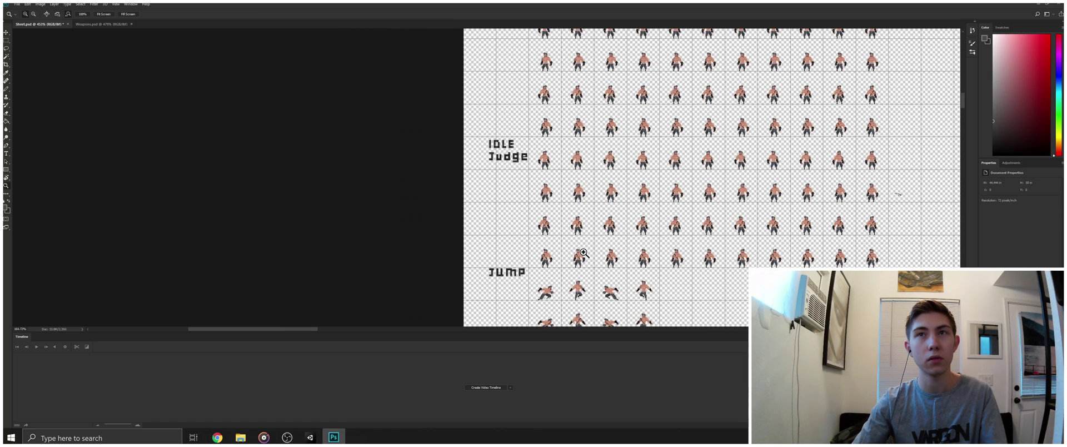
{"action": "scroll", "coordinate": [908, 197], "scroll_direction": "up", "scroll_amount": 6}
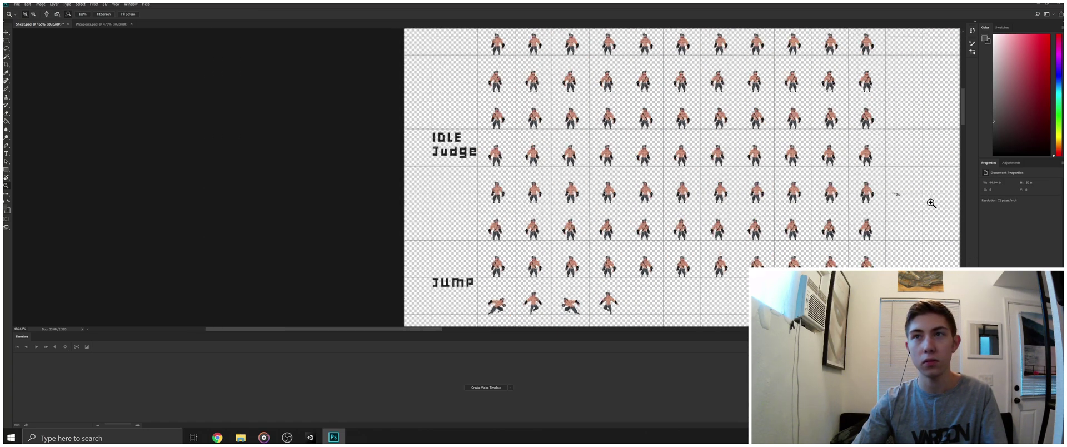
{"action": "scroll", "coordinate": [924, 203], "scroll_direction": "up", "scroll_amount": 3}
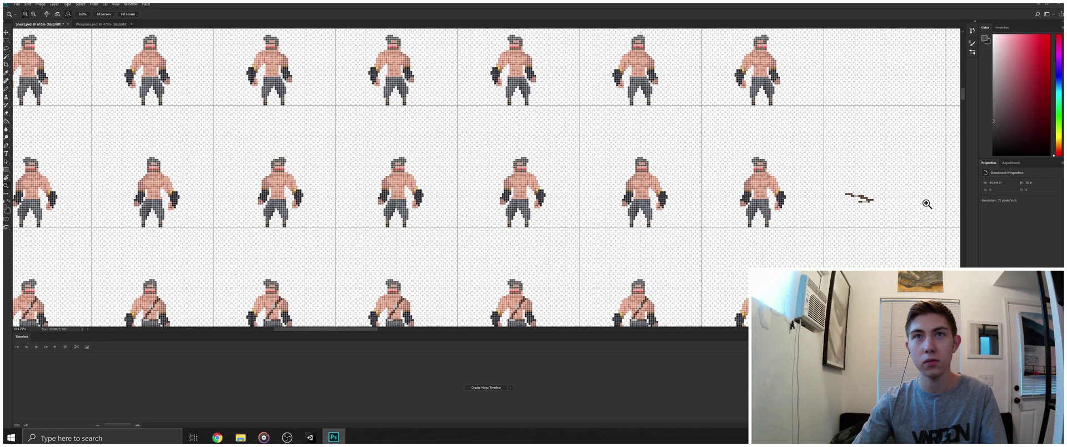
{"action": "scroll", "coordinate": [889, 211], "scroll_direction": "down", "scroll_amount": 1}
{"action": "scroll", "coordinate": [889, 211], "scroll_direction": "down", "scroll_amount": 2}
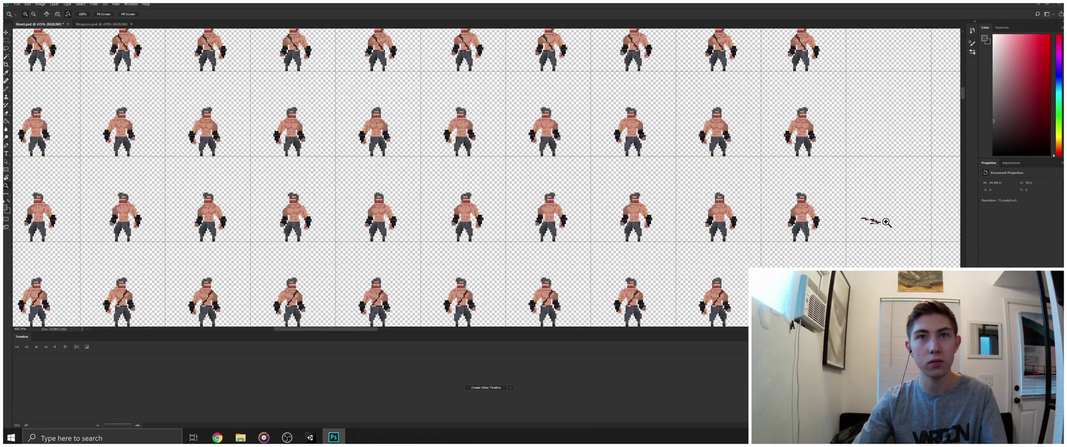
{"action": "scroll", "coordinate": [887, 222], "scroll_direction": "down", "scroll_amount": 3}
{"action": "scroll", "coordinate": [876, 233], "scroll_direction": "down", "scroll_amount": 1}
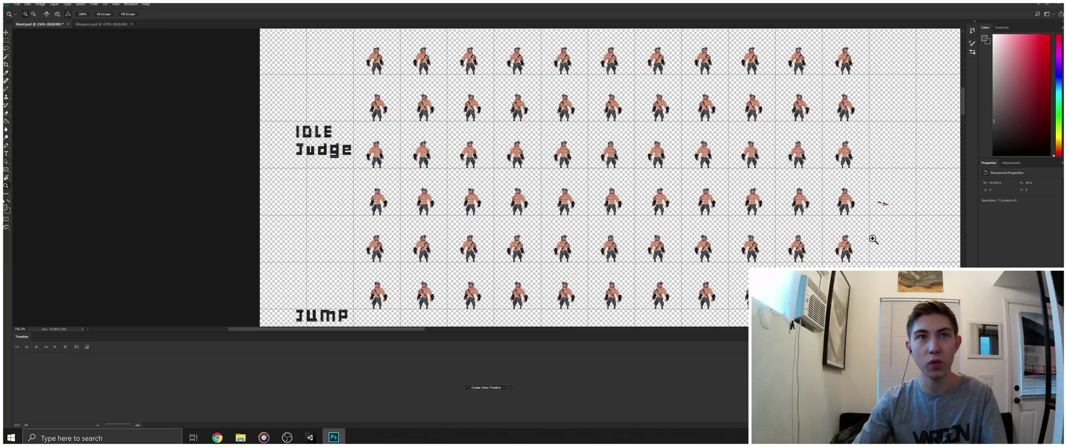
{"action": "scroll", "coordinate": [873, 239], "scroll_direction": "down", "scroll_amount": 1}
{"action": "scroll", "coordinate": [871, 242], "scroll_direction": "up", "scroll_amount": 1}
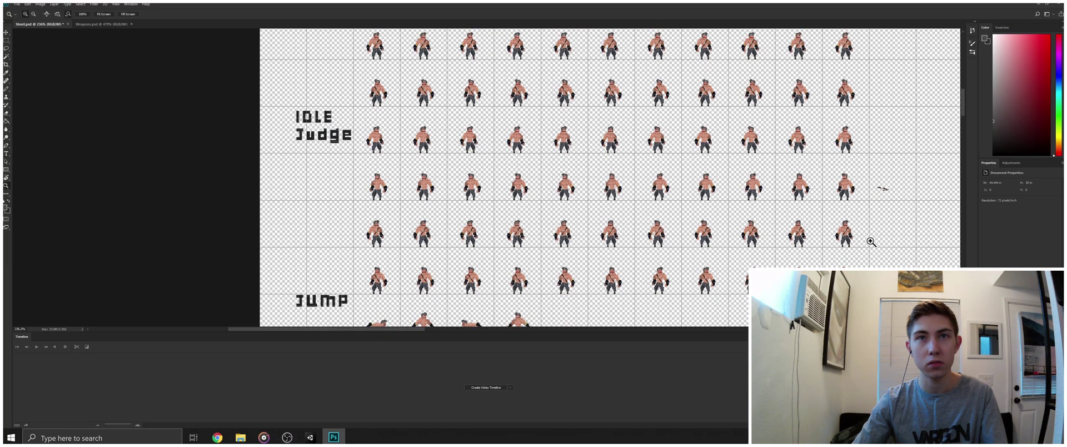
{"action": "scroll", "coordinate": [882, 189], "scroll_direction": "up", "scroll_amount": 8}
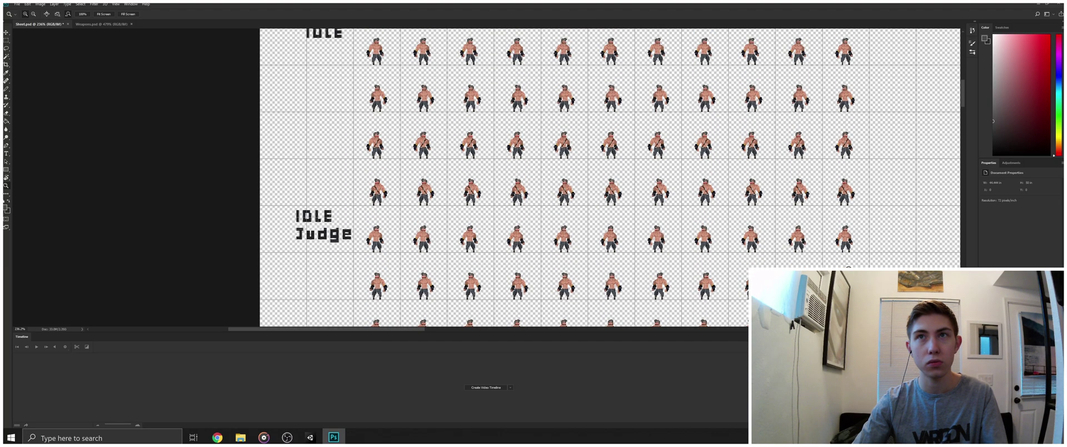
- Delete the stray fragment beside the second Idle Judge row
{"action": "scroll", "coordinate": [610, 178], "scroll_direction": "up", "scroll_amount": 4}
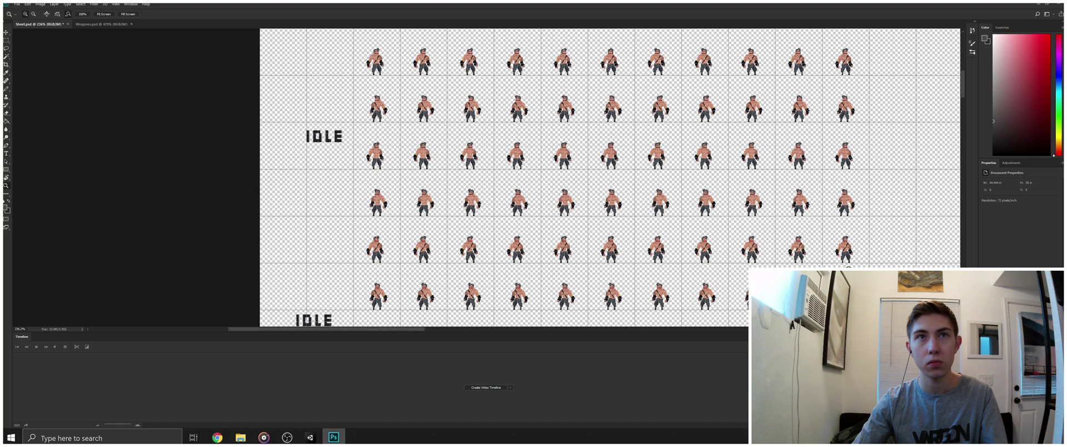
{"action": "scroll", "coordinate": [610, 178], "scroll_direction": "up", "scroll_amount": 4}
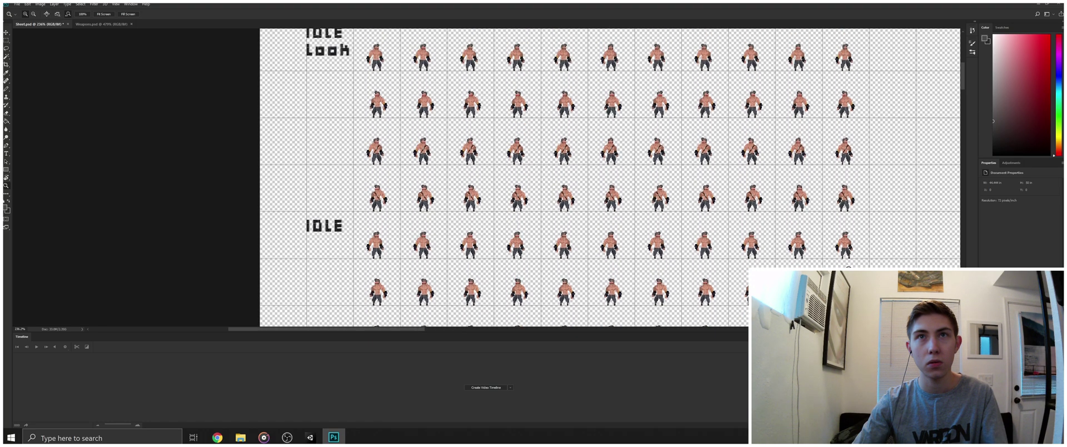
{"action": "scroll", "coordinate": [610, 178], "scroll_direction": "down", "scroll_amount": 2}
{"action": "scroll", "coordinate": [610, 178], "scroll_direction": "down", "scroll_amount": 12}
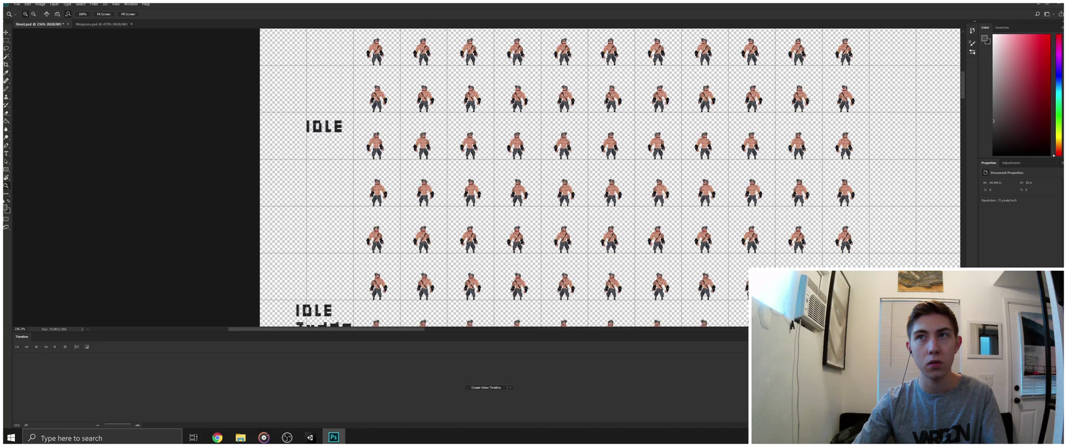
{"action": "scroll", "coordinate": [881, 267], "scroll_direction": "down", "scroll_amount": 1}
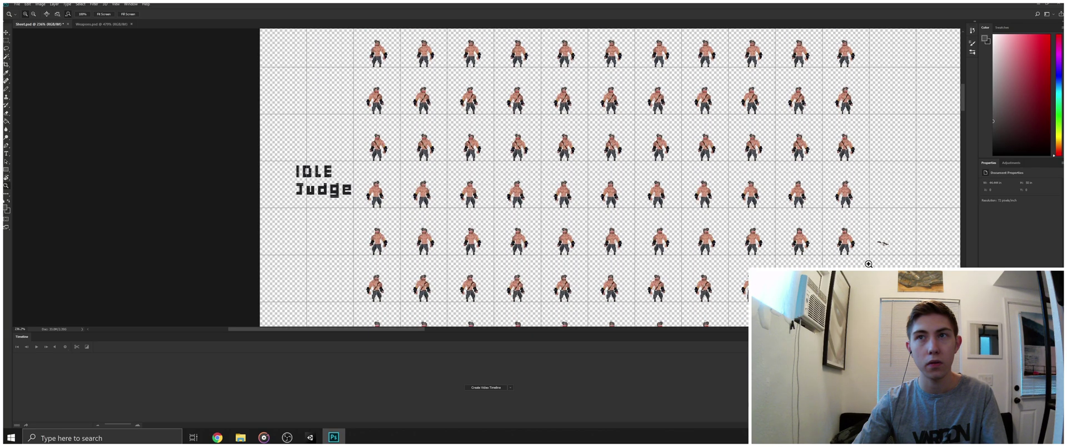
{"action": "left_click_drag", "start_coordinate": [869, 263], "coordinate": [893, 258]}
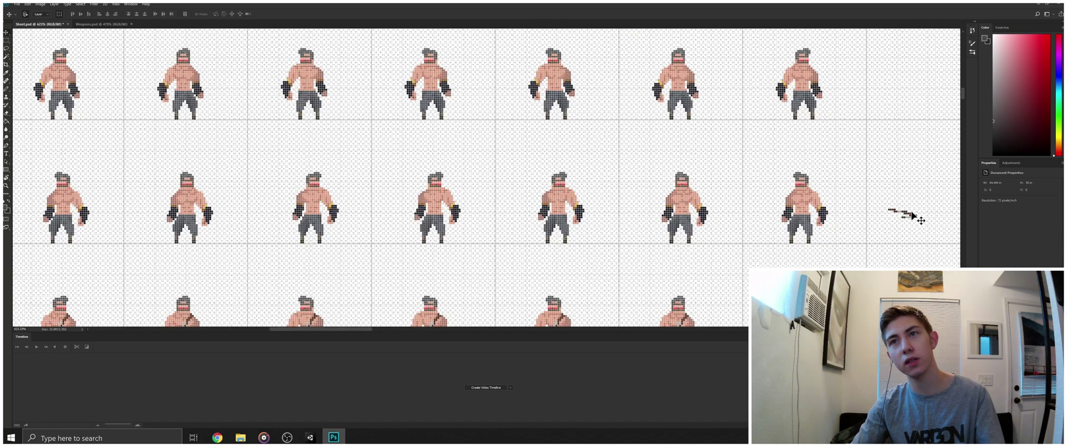
{"action": "left_click", "coordinate": [914, 218]}
{"action": "key", "text": "Delete"}
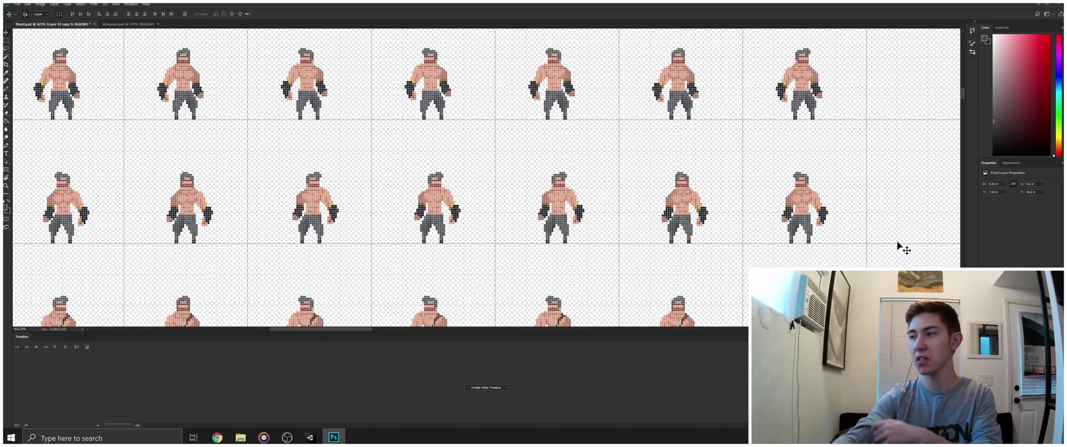
- Delete the heads of the seventh, eighth and ninth sprites in both strapped Idle Judge rows
{"action": "key", "text": "z"}
{"action": "left_click_drag", "start_coordinate": [817, 252], "coordinate": [767, 253]}
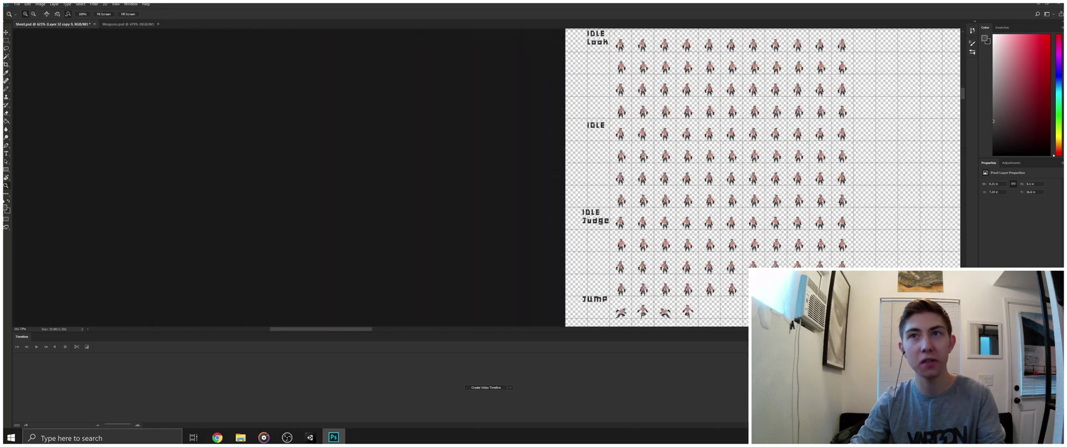
{"action": "scroll", "coordinate": [761, 178], "scroll_direction": "down", "scroll_amount": 3}
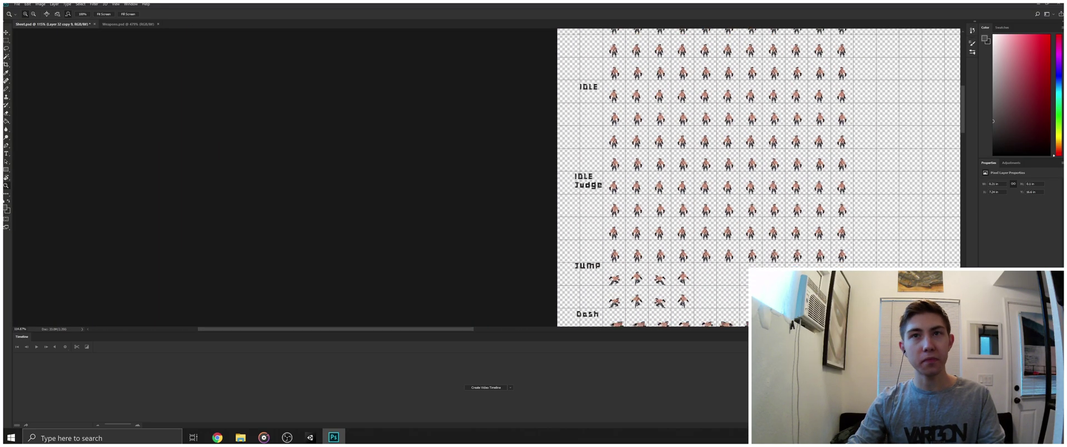
{"action": "left_click_drag", "start_coordinate": [807, 229], "coordinate": [834, 234]}
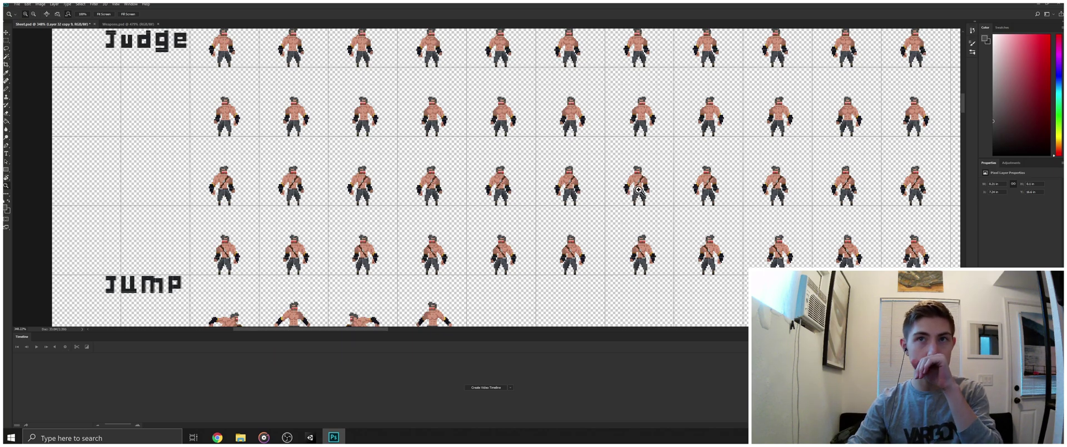
{"action": "left_click_drag", "start_coordinate": [643, 182], "coordinate": [656, 187]}
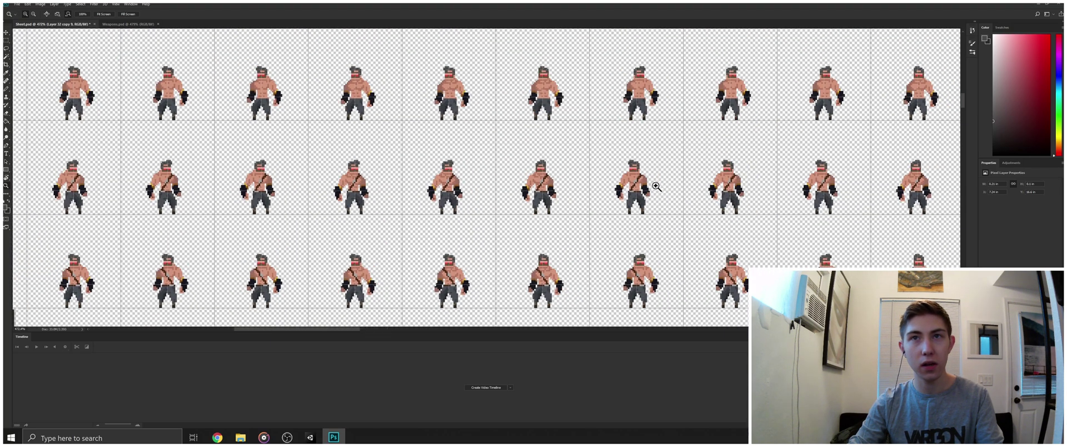
{"action": "key", "text": "v"}
{"action": "left_click_drag", "start_coordinate": [618, 161], "coordinate": [825, 168]}
{"action": "key", "text": "Delete"}
{"action": "left_click_drag", "start_coordinate": [623, 253], "coordinate": [834, 259]}
{"action": "key", "text": "Delete"}
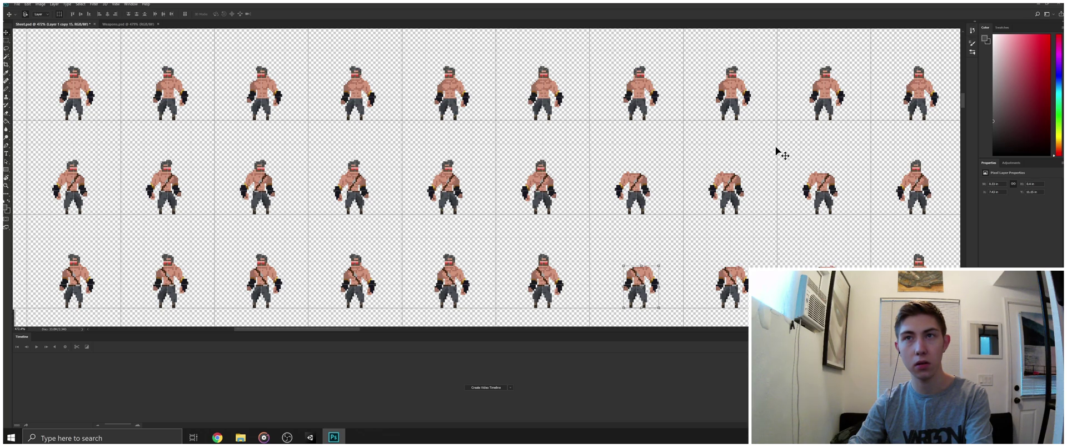
- Delete the heads of the seventh, eighth and ninth sprites in both strapless Idle Judge rows
{"action": "scroll", "coordinate": [776, 152], "scroll_direction": "up", "scroll_amount": 3}
{"action": "left_click_drag", "start_coordinate": [620, 120], "coordinate": [838, 143]}
{"action": "key", "text": "Delete"}
{"action": "scroll", "coordinate": [841, 139], "scroll_direction": "up", "scroll_amount": 3}
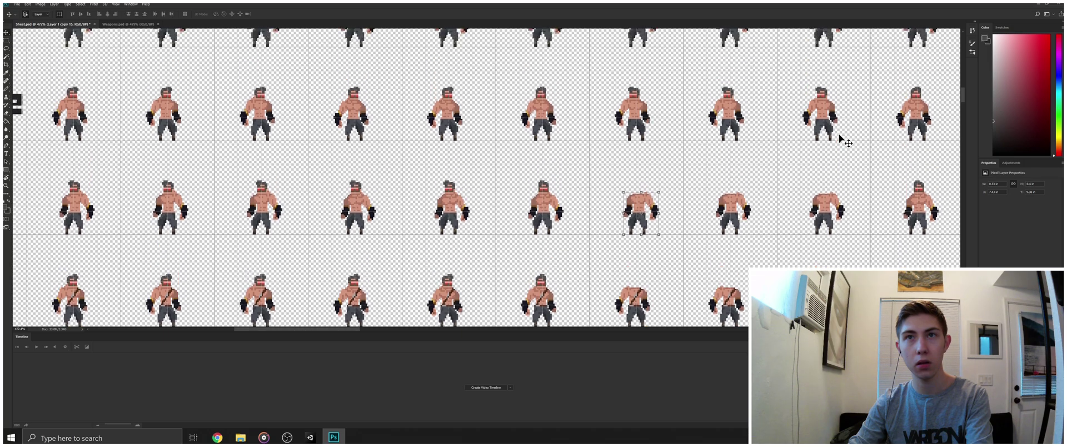
{"action": "scroll", "coordinate": [789, 142], "scroll_direction": "up", "scroll_amount": 1}
{"action": "left_click_drag", "start_coordinate": [616, 96], "coordinate": [829, 101]}
{"action": "key", "text": "Delete"}
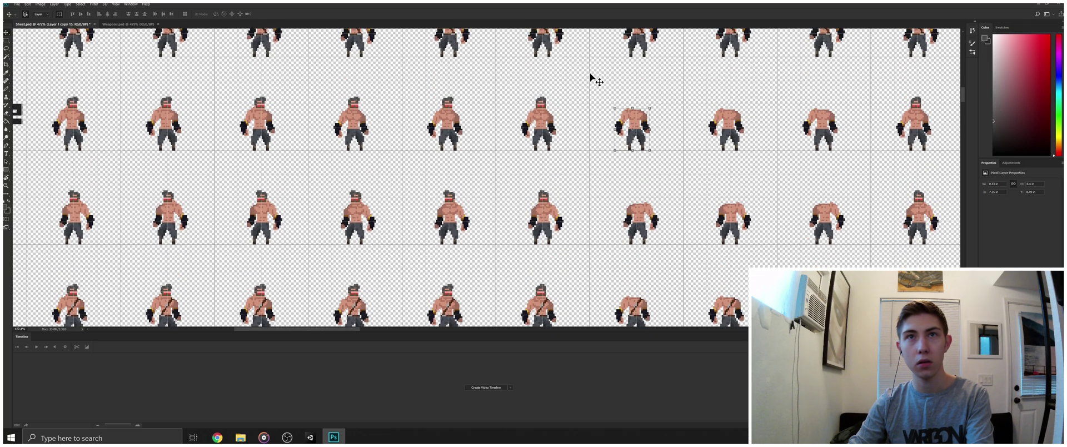
- Duplicate the sixth sprite's head onto the seventh, eighth and ninth bodies in the first Idle Judge row, aligning each copy
{"action": "left_click", "coordinate": [543, 105]}
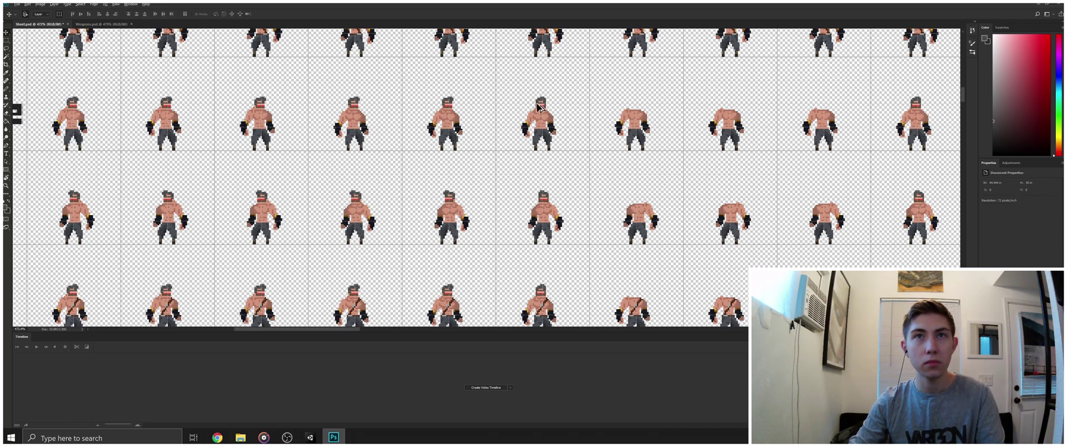
{"action": "left_click_drag", "start_coordinate": [542, 104], "coordinate": [635, 104]}
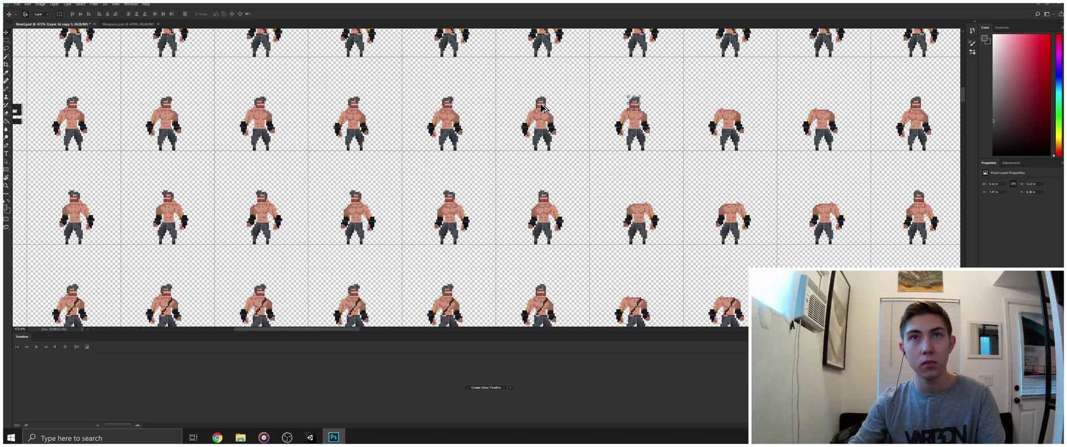
{"action": "left_click_drag", "start_coordinate": [542, 107], "coordinate": [729, 107]}
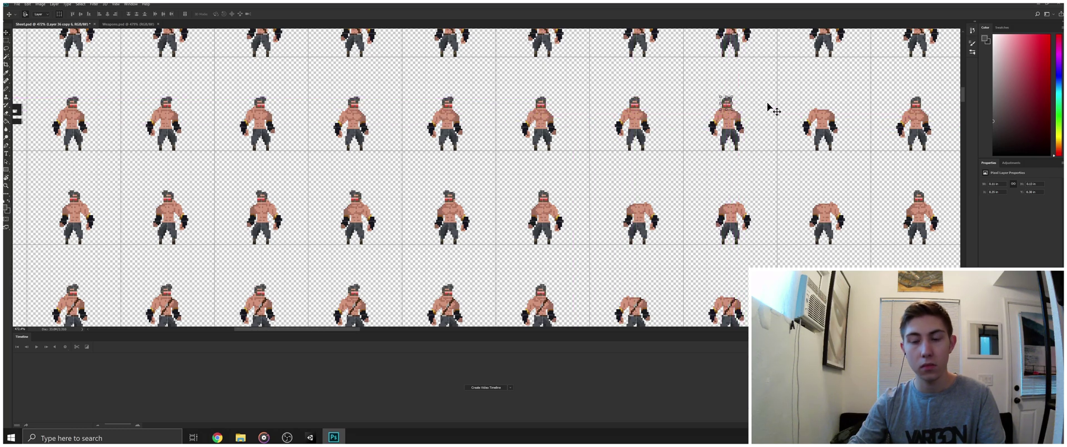
{"action": "key", "text": "Right"}
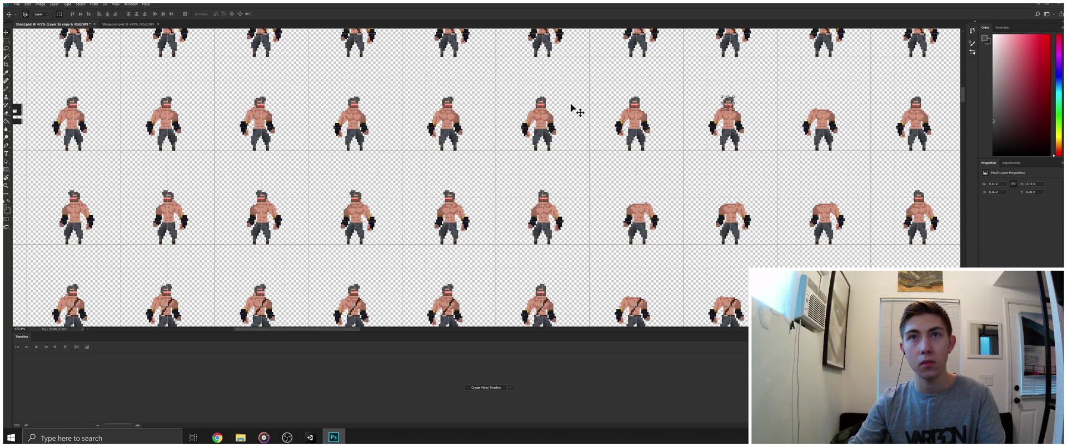
{"action": "left_click_drag", "start_coordinate": [637, 108], "coordinate": [823, 109]}
{"action": "left_click", "coordinate": [849, 111]}
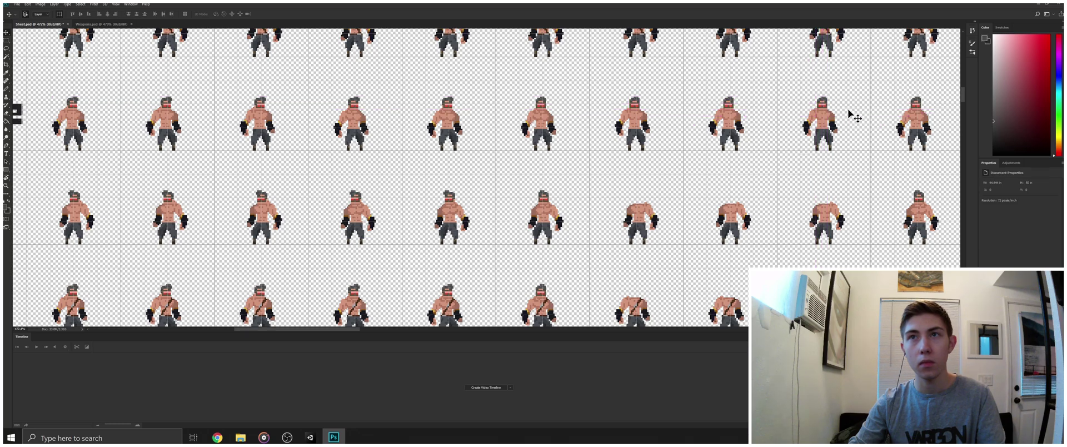
- Duplicate those three heads onto the headless bodies in the second Idle Judge row and nudge them right two pixels
{"action": "scroll", "coordinate": [809, 161], "scroll_direction": "down", "scroll_amount": 2}
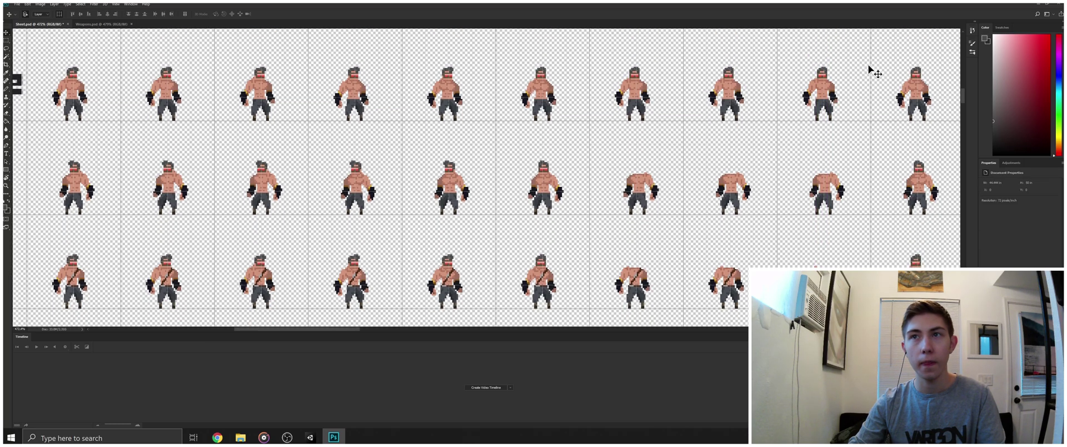
{"action": "left_click_drag", "start_coordinate": [864, 68], "coordinate": [626, 71]}
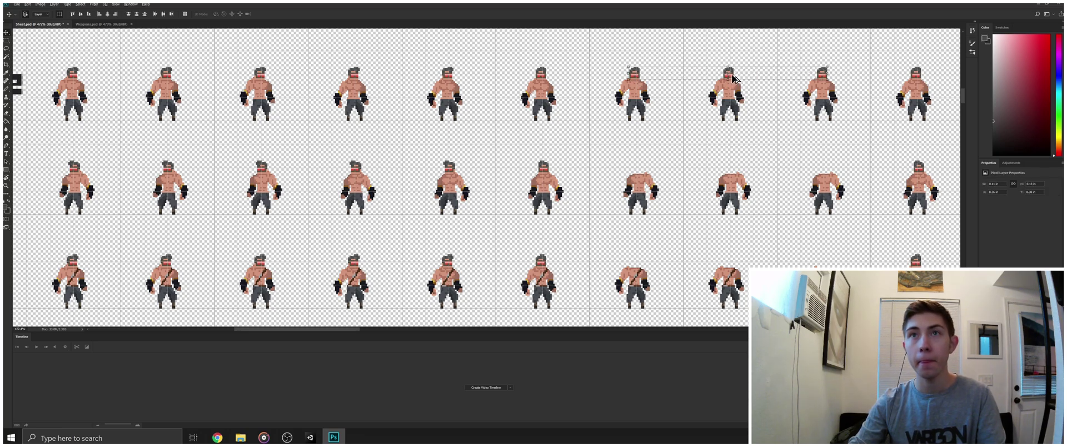
{"action": "left_click_drag", "start_coordinate": [733, 78], "coordinate": [737, 171]}
{"action": "key", "text": "Right"}
{"action": "key", "text": "Right"}
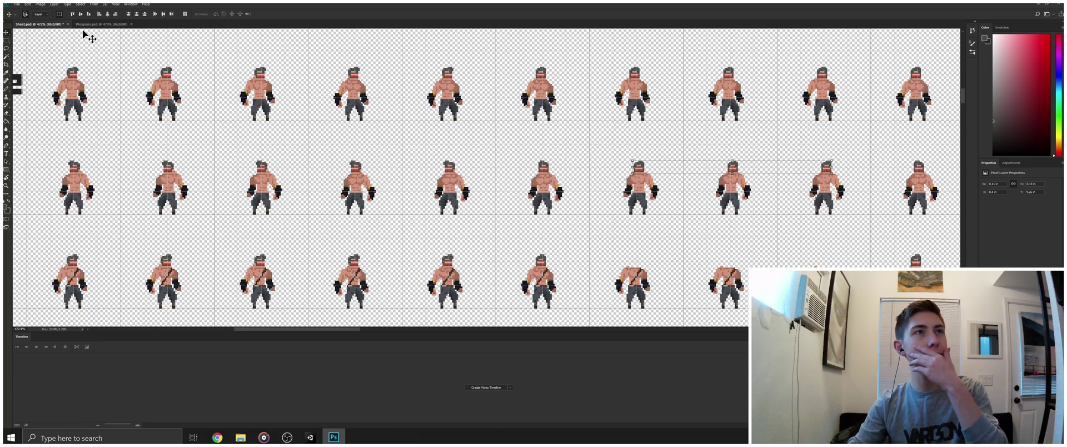
- Nudge the heads of the seventh to ninth figures in the middle visible row horizontally into place on their bodies
{"action": "key", "text": "ctrl"}
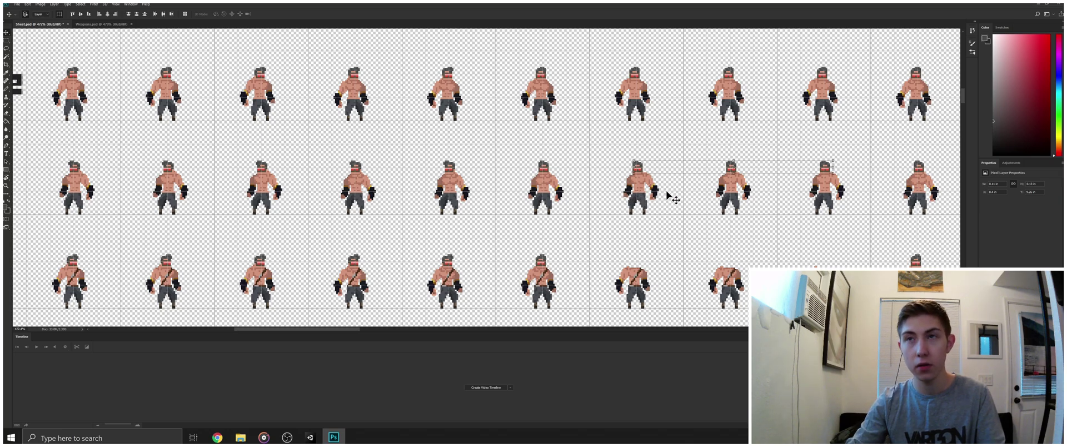
{"action": "key", "text": "Right"}
{"action": "key", "text": "Left"}
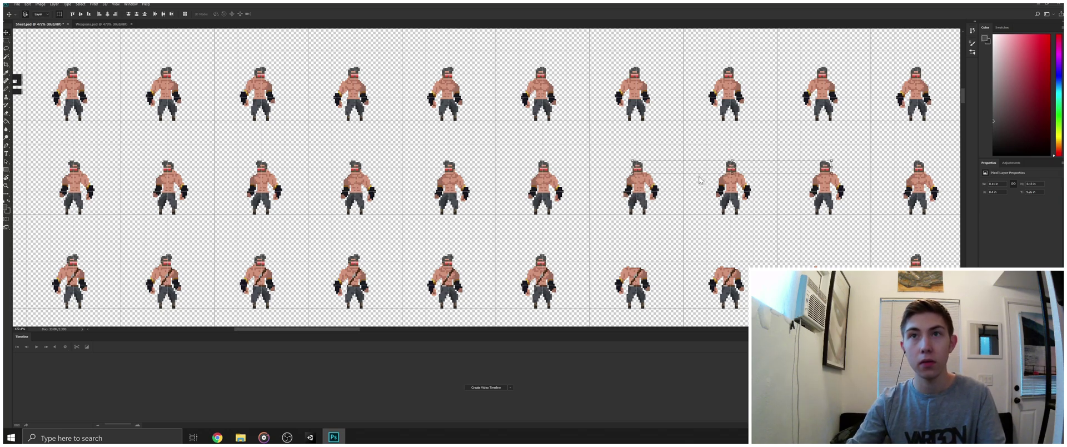
{"action": "left_click", "coordinate": [841, 220]}
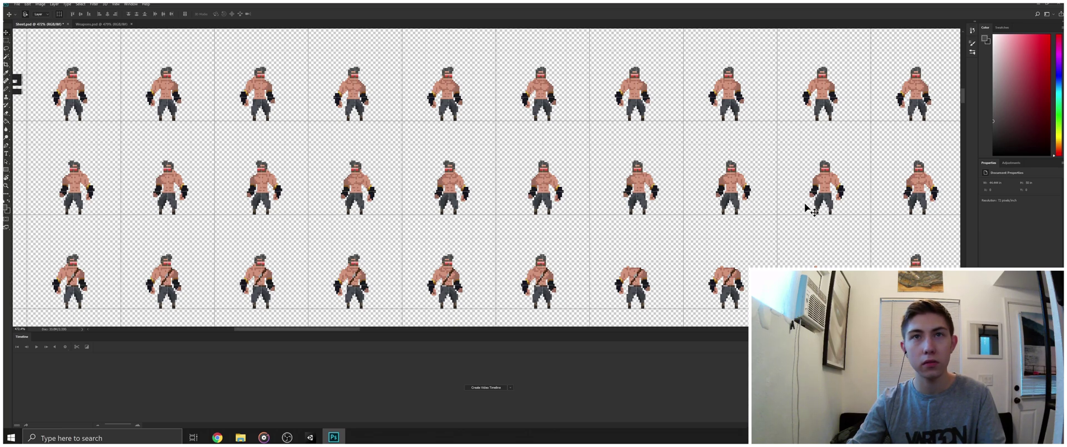
{"action": "key", "text": "ctrl+z"}
{"action": "key", "text": "ctrl+shift+z"}
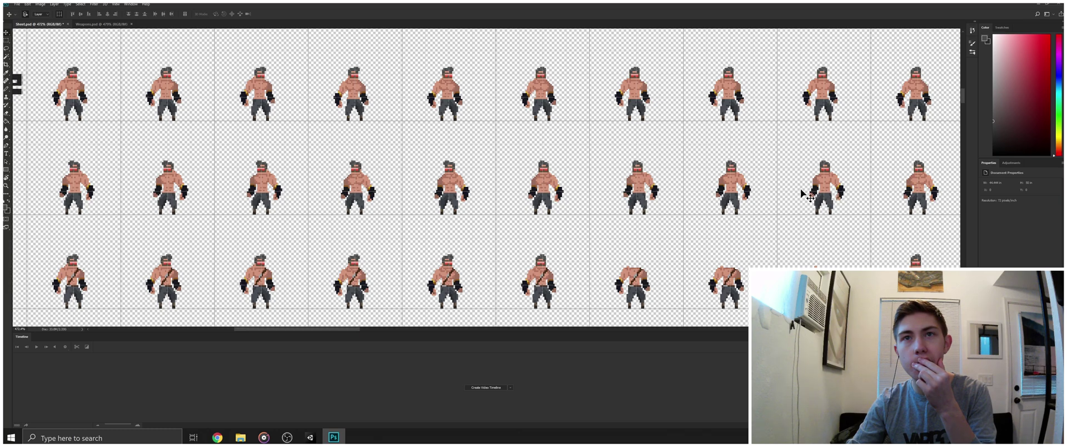
{"action": "left_click", "coordinate": [634, 166]}
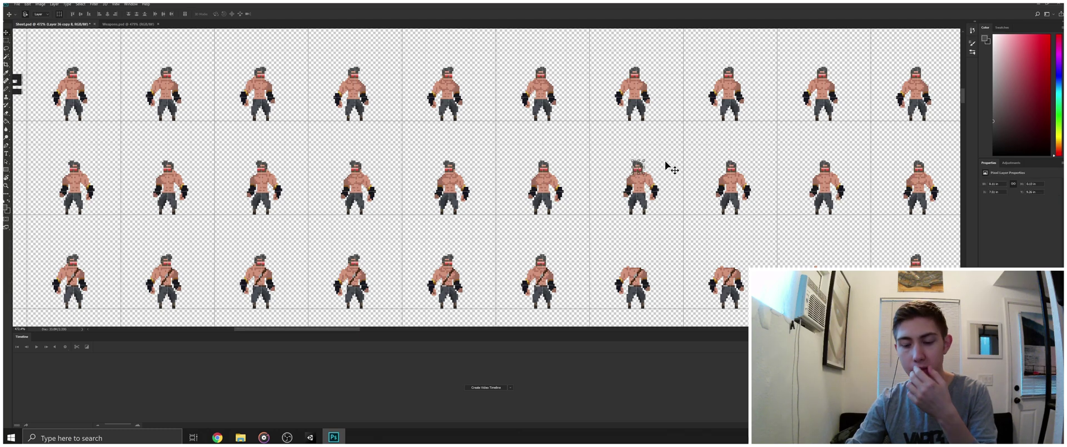
{"action": "left_click", "coordinate": [690, 162]}
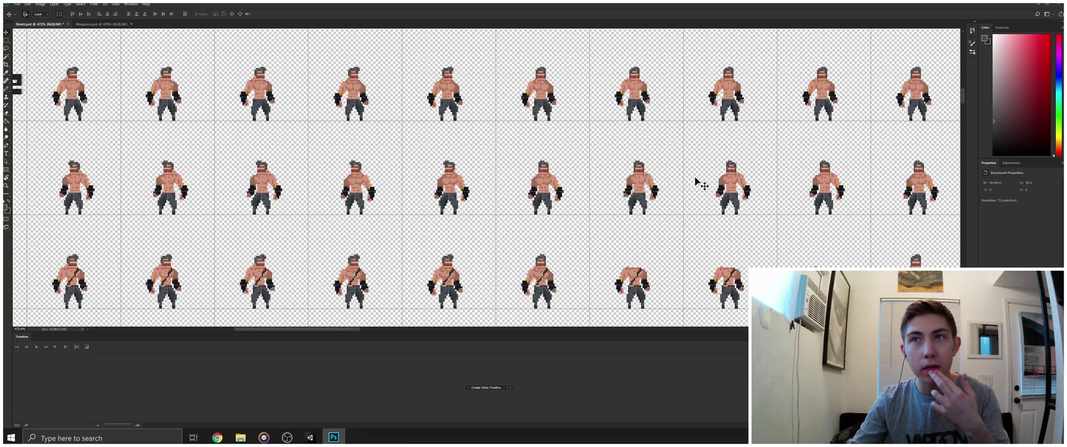
- Copy the three heads from the seventh to ninth frames of the upper rows onto the headless figures in the two rows below
{"action": "scroll", "coordinate": [696, 179], "scroll_direction": "down", "scroll_amount": 3}
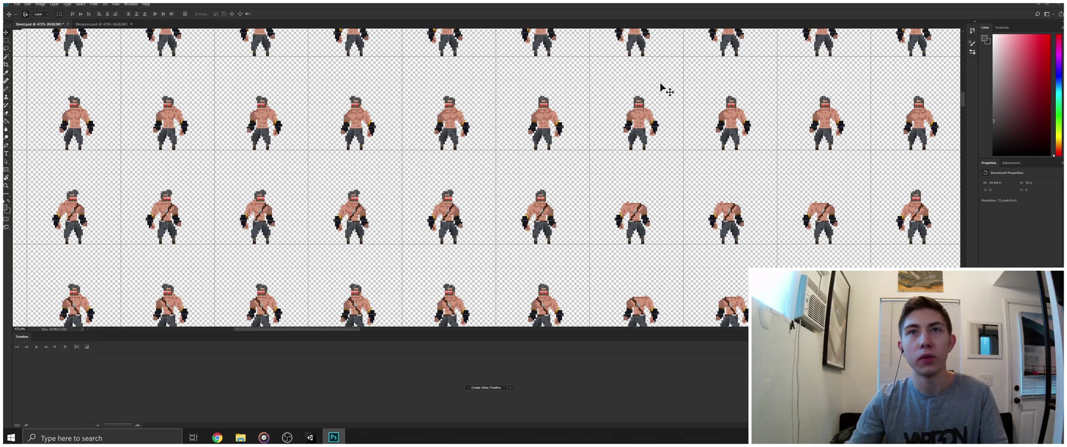
{"action": "left_click_drag", "start_coordinate": [617, 86], "coordinate": [825, 292]}
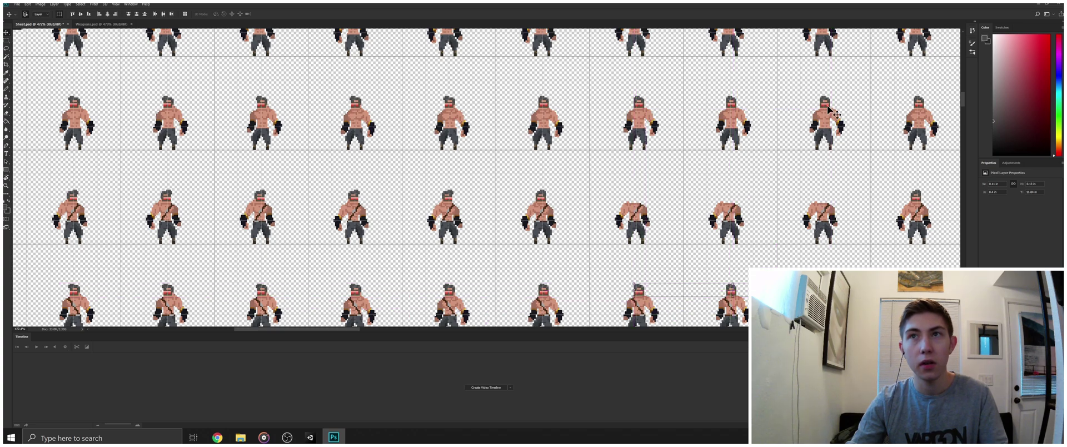
{"action": "scroll", "coordinate": [826, 60], "scroll_direction": "up", "scroll_amount": 3}
{"action": "left_click_drag", "start_coordinate": [837, 64], "coordinate": [626, 55]}
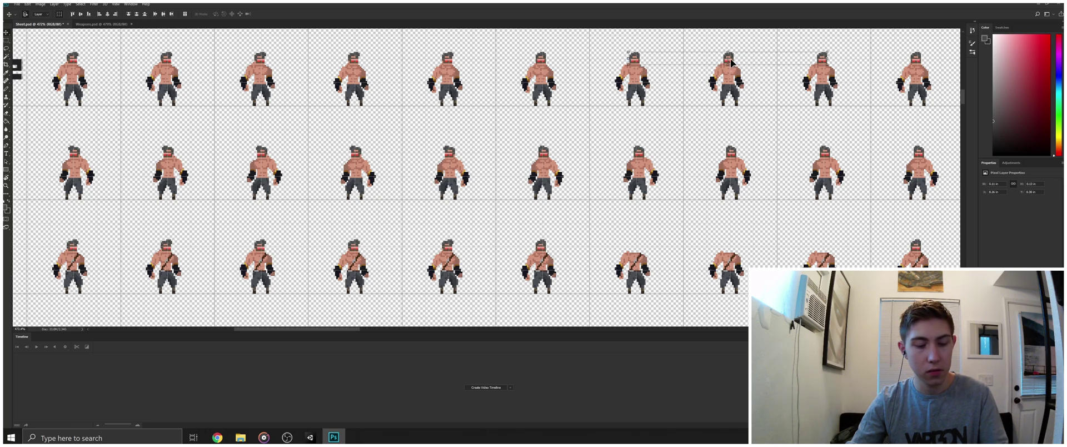
{"action": "left_click_drag", "start_coordinate": [733, 61], "coordinate": [735, 248]}
{"action": "left_click", "coordinate": [775, 231]}
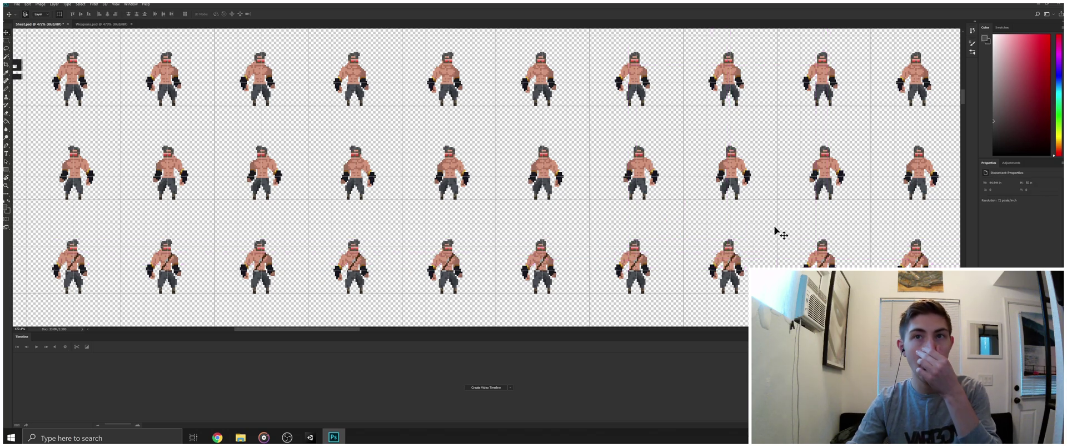
- Save the sprite sheet document after reviewing the Idle Judge rows against the whole sheet
{"action": "key", "text": "z"}
{"action": "scroll", "coordinate": [770, 223], "scroll_direction": "down", "scroll_amount": 3}
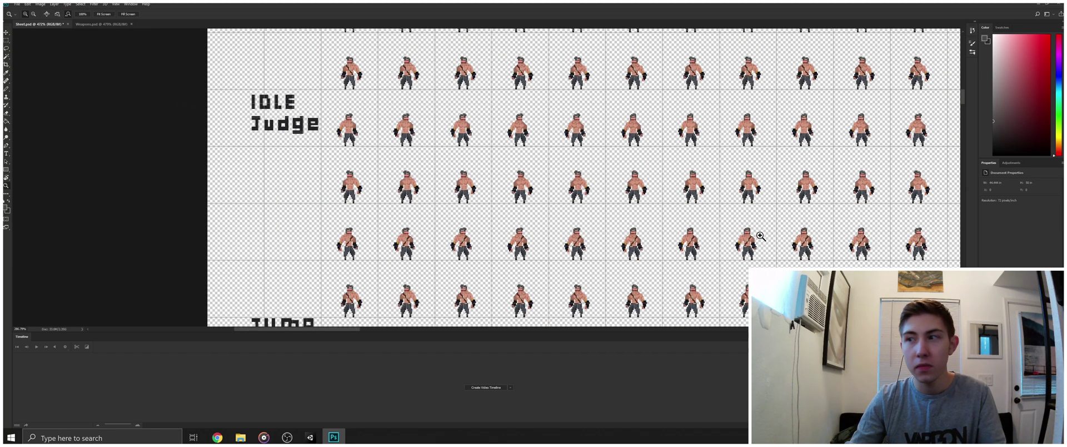
{"action": "scroll", "coordinate": [837, 247], "scroll_direction": "down", "scroll_amount": 1}
{"action": "scroll", "coordinate": [837, 247], "scroll_direction": "up", "scroll_amount": 2}
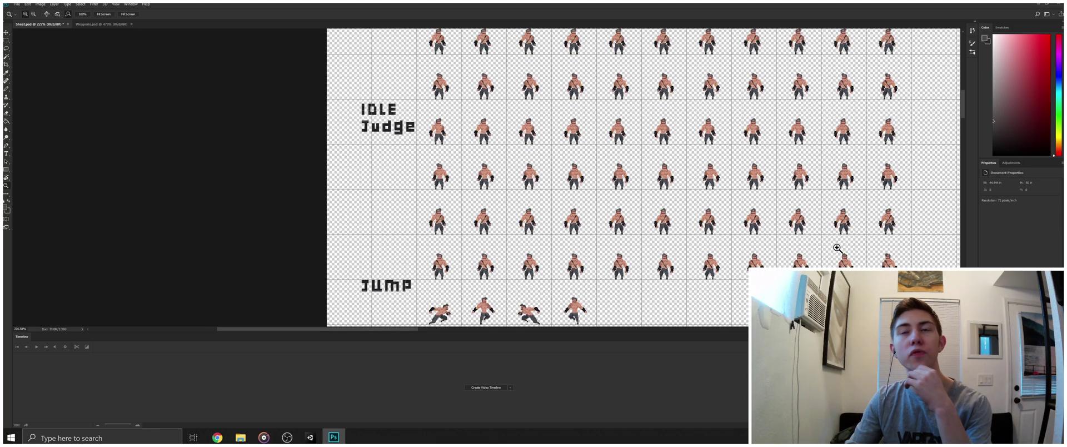
{"action": "scroll", "coordinate": [837, 248], "scroll_direction": "up", "scroll_amount": 3}
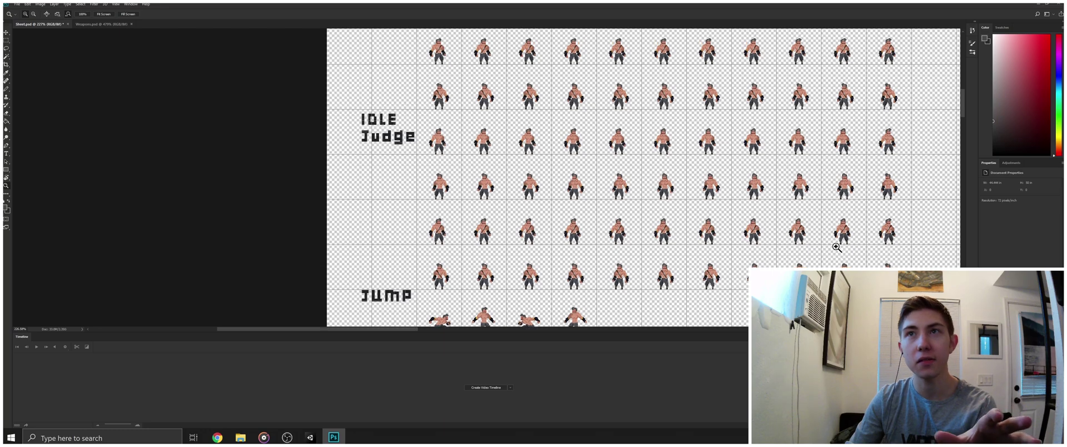
{"action": "scroll", "coordinate": [851, 239], "scroll_direction": "down", "scroll_amount": 6}
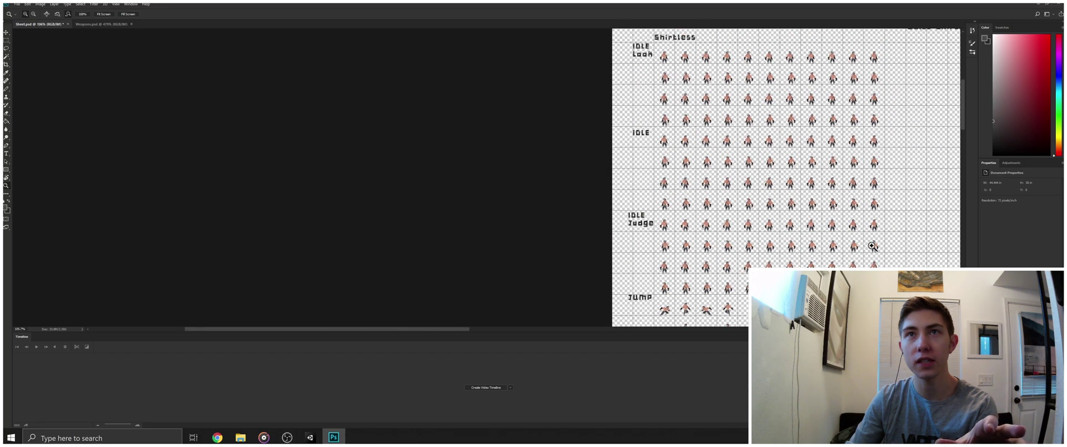
{"action": "scroll", "coordinate": [892, 261], "scroll_direction": "down", "scroll_amount": 4}
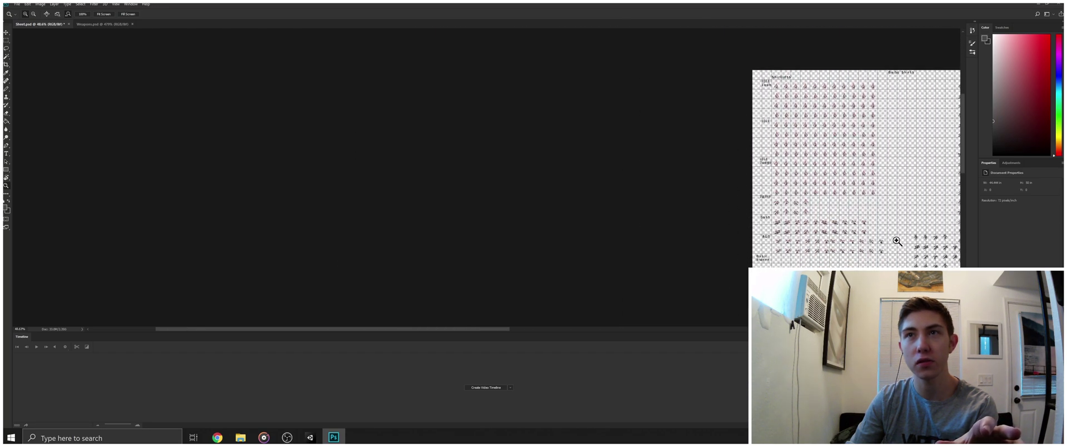
{"action": "key", "text": "ctrl+s"}
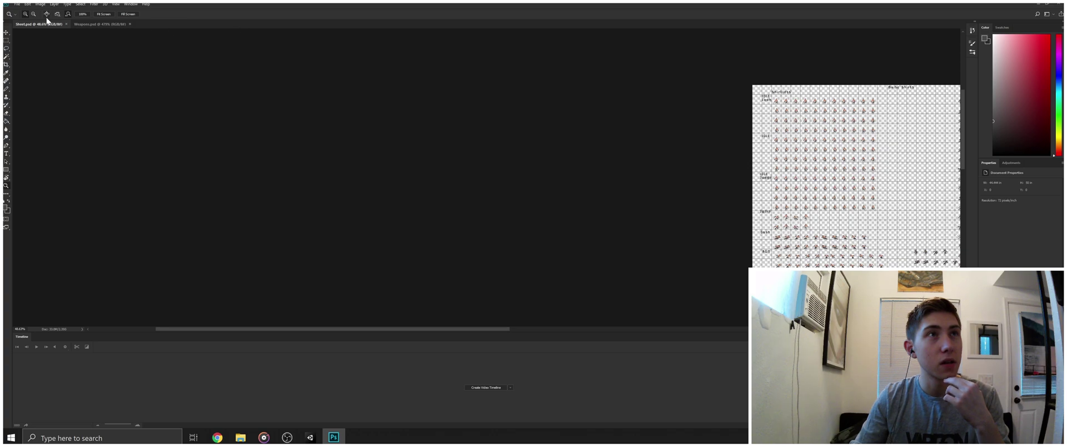
{"action": "left_click", "coordinate": [16, 5]}
{"action": "mouse_move", "coordinate": [61, 138]}
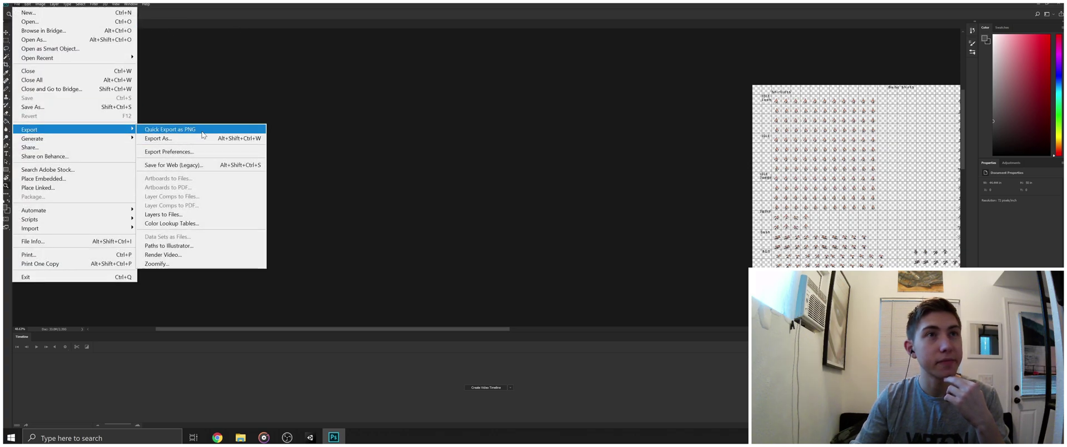
{"action": "left_click", "coordinate": [167, 128]}
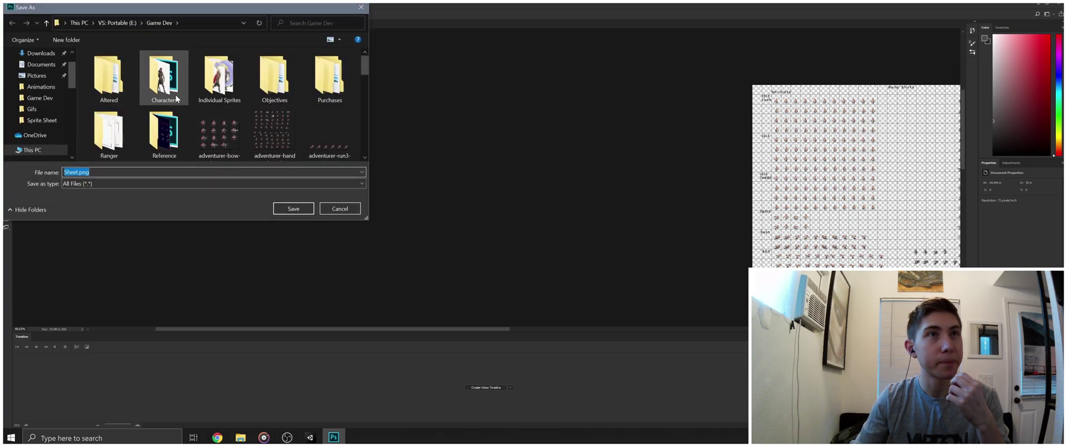
{"action": "scroll", "coordinate": [174, 144], "scroll_direction": "down", "scroll_amount": 5}
{"action": "scroll", "coordinate": [174, 143], "scroll_direction": "up", "scroll_amount": 5}
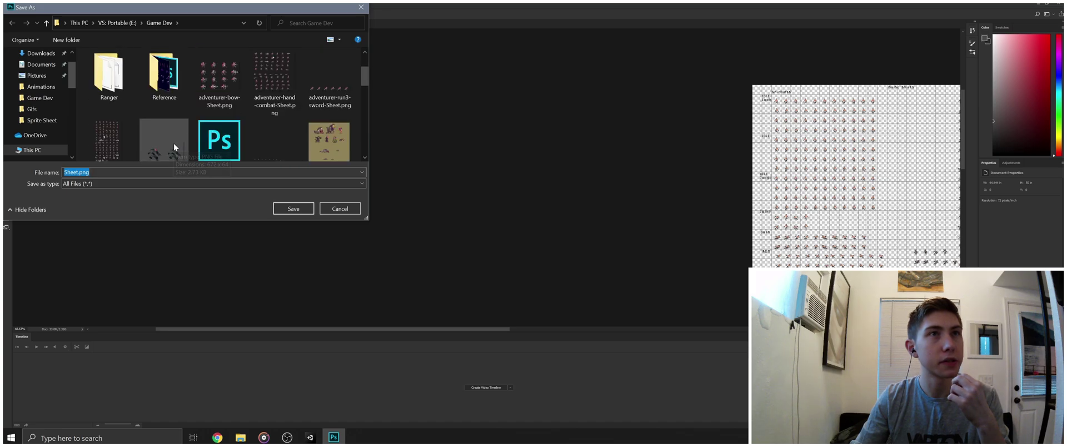
{"action": "scroll", "coordinate": [174, 143], "scroll_direction": "down", "scroll_amount": 5}
{"action": "scroll", "coordinate": [298, 138], "scroll_direction": "up", "scroll_amount": 5}
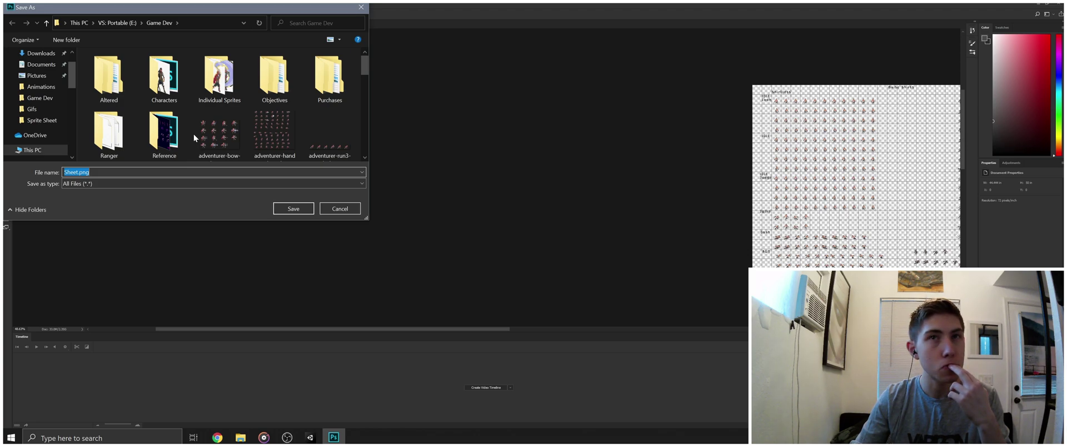
{"action": "left_click", "coordinate": [338, 209]}
- Draw a large rectangle shape over the upper-right sprite area, from beside the Shirtless frames to the canvas's right edge
{"action": "left_click_drag", "start_coordinate": [372, 329], "coordinate": [583, 328]}
{"action": "scroll", "coordinate": [584, 298], "scroll_direction": "down", "scroll_amount": 2}
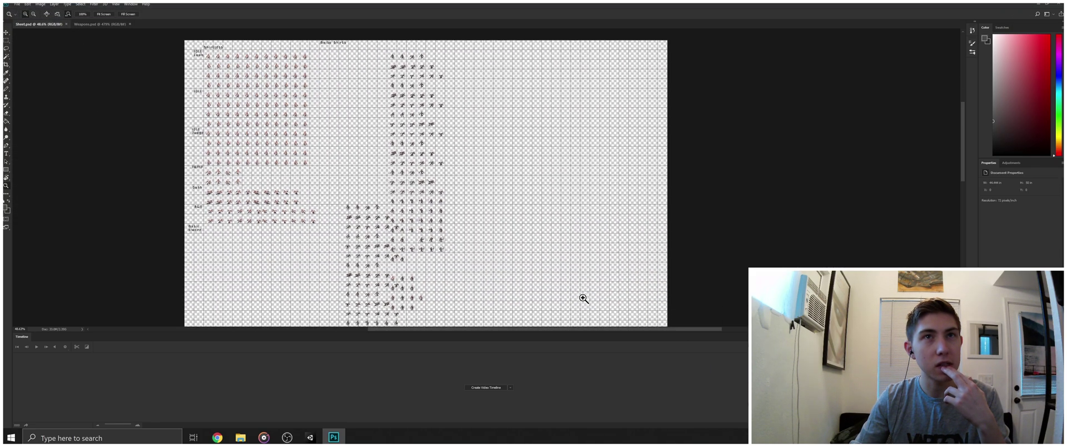
{"action": "scroll", "coordinate": [584, 298], "scroll_direction": "up", "scroll_amount": 3}
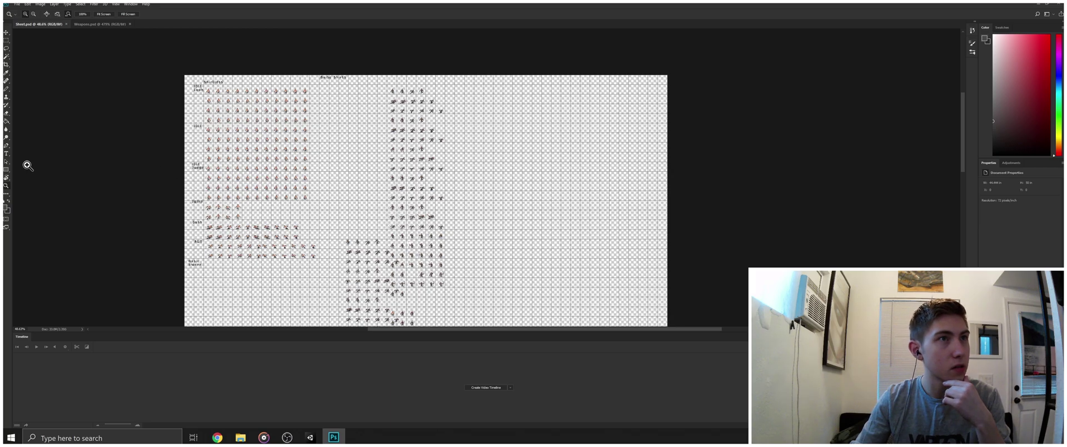
{"action": "left_click", "coordinate": [7, 170]}
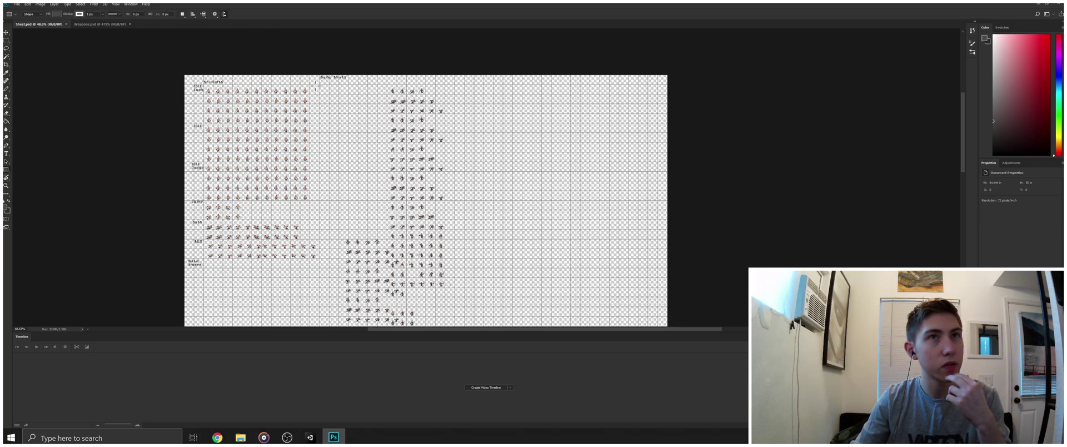
{"action": "left_click_drag", "start_coordinate": [315, 81], "coordinate": [666, 233]}
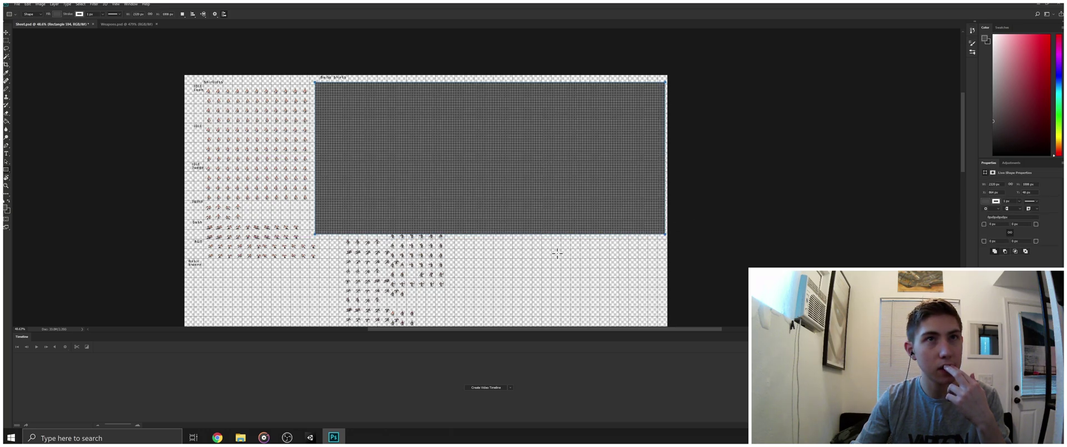
- Draw a second large rectangle covering the sprite area below the first one, reaching down to the bottom of the canvas
{"action": "scroll", "coordinate": [557, 253], "scroll_direction": "down", "scroll_amount": 3}
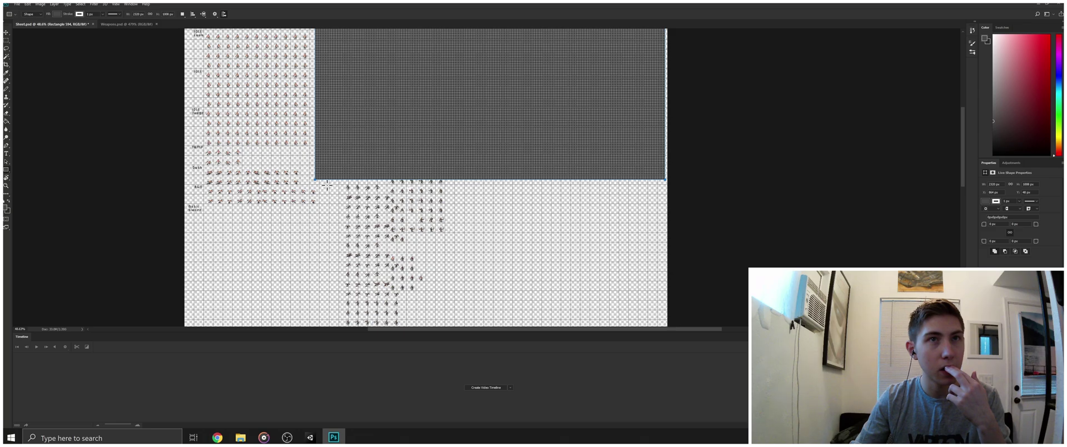
{"action": "left_click_drag", "start_coordinate": [324, 187], "coordinate": [664, 275]}
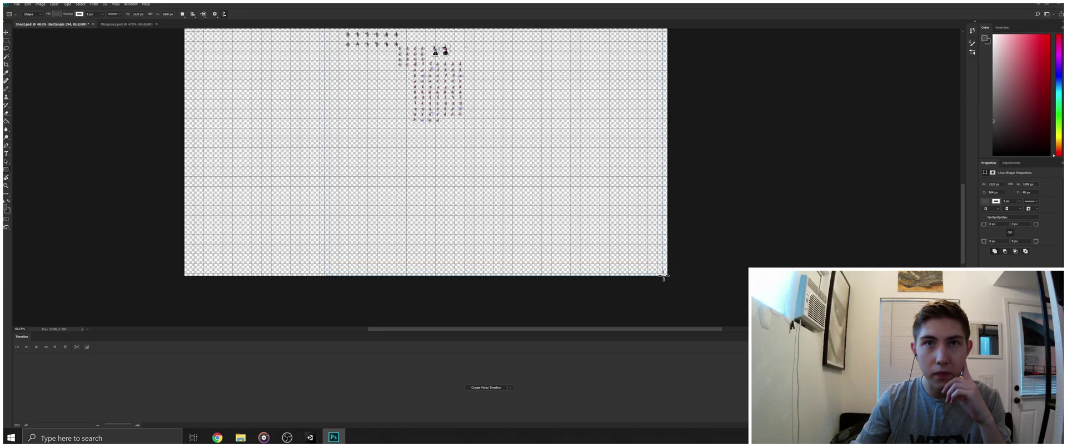
{"action": "left_click_drag", "start_coordinate": [664, 275], "coordinate": [665, 275]}
{"action": "scroll", "coordinate": [268, 247], "scroll_direction": "up", "scroll_amount": 1}
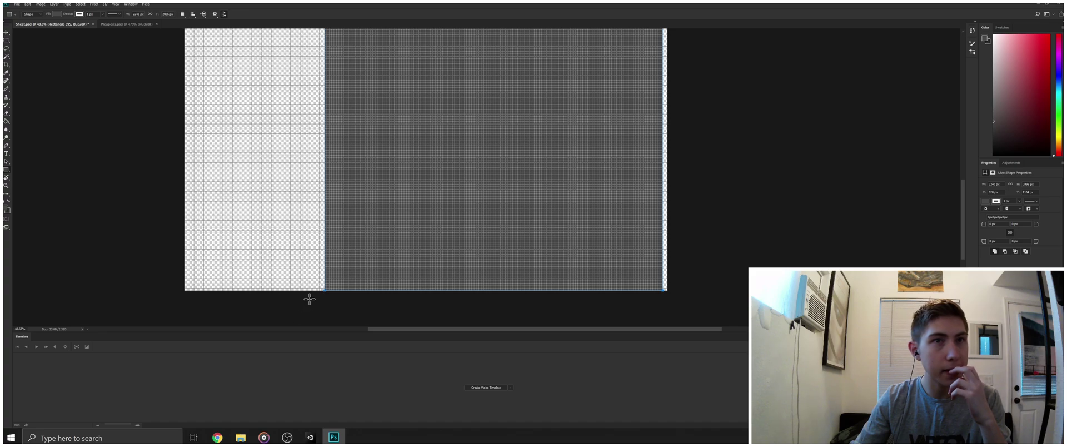
- Draw a third rectangle over the empty lower-left canvas area beneath the last Shirtless animation rows
{"action": "left_click_drag", "start_coordinate": [314, 289], "coordinate": [188, 129]}
{"action": "left_click", "coordinate": [701, 169]}
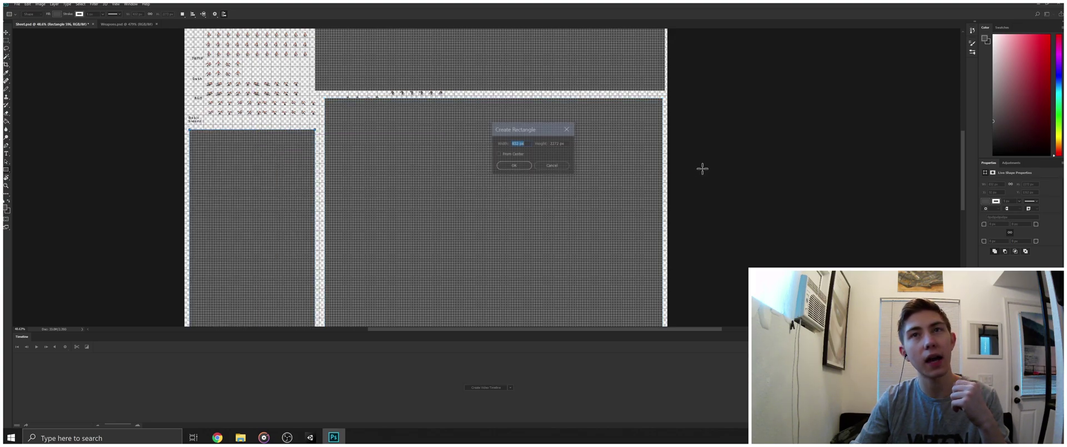
{"action": "left_click", "coordinate": [552, 166]}
- Draw a narrow rectangle over the empty cells following the Jump frames, ending at the large upper rectangle
{"action": "scroll", "coordinate": [631, 188], "scroll_direction": "up", "scroll_amount": 5}
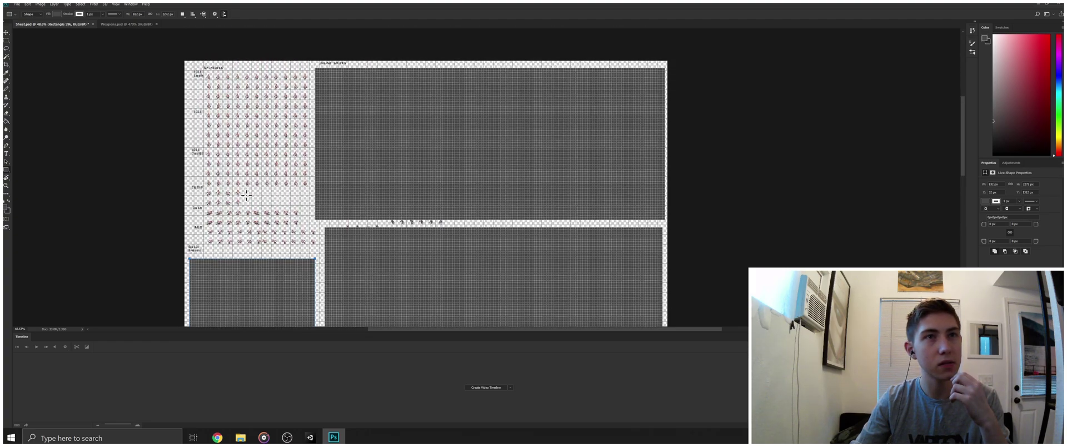
{"action": "left_click_drag", "start_coordinate": [247, 191], "coordinate": [317, 200]}
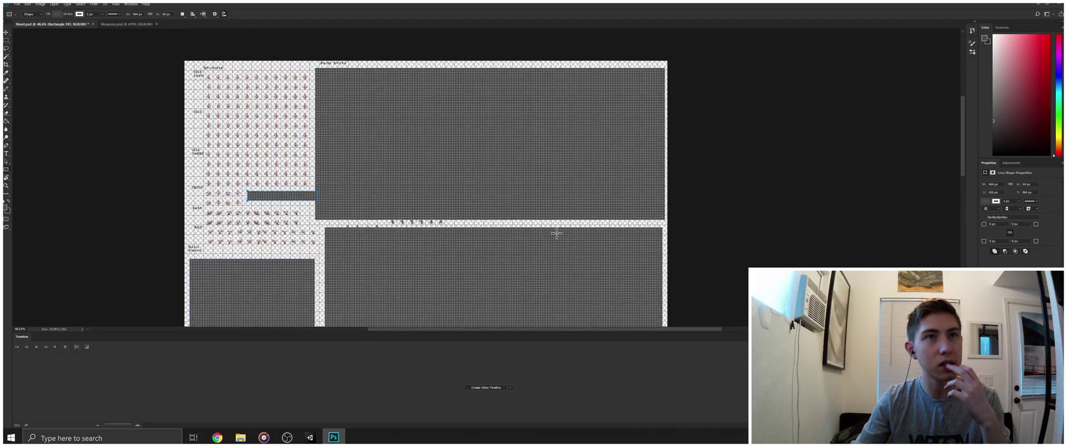
{"action": "left_click", "coordinate": [683, 216]}
{"action": "left_click", "coordinate": [542, 167]}
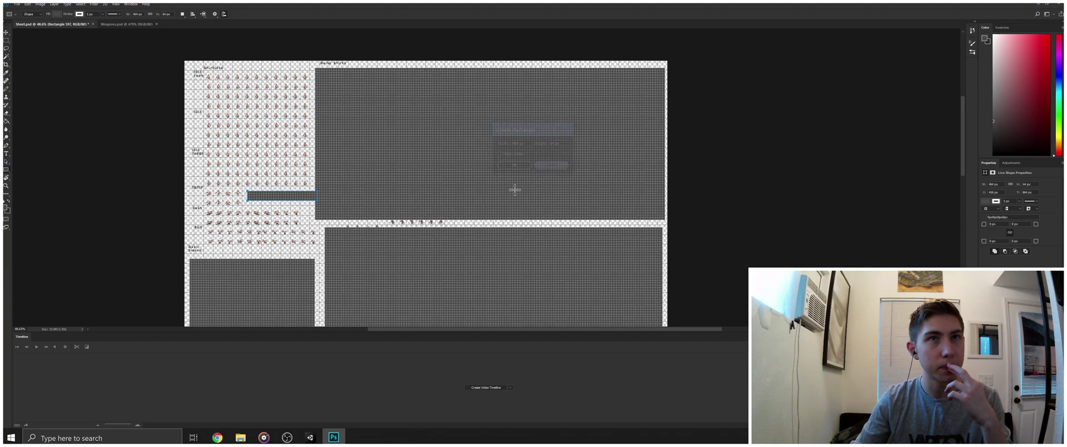
{"action": "scroll", "coordinate": [398, 203], "scroll_direction": "up", "scroll_amount": 2}
{"action": "scroll", "coordinate": [398, 203], "scroll_direction": "up", "scroll_amount": 1}
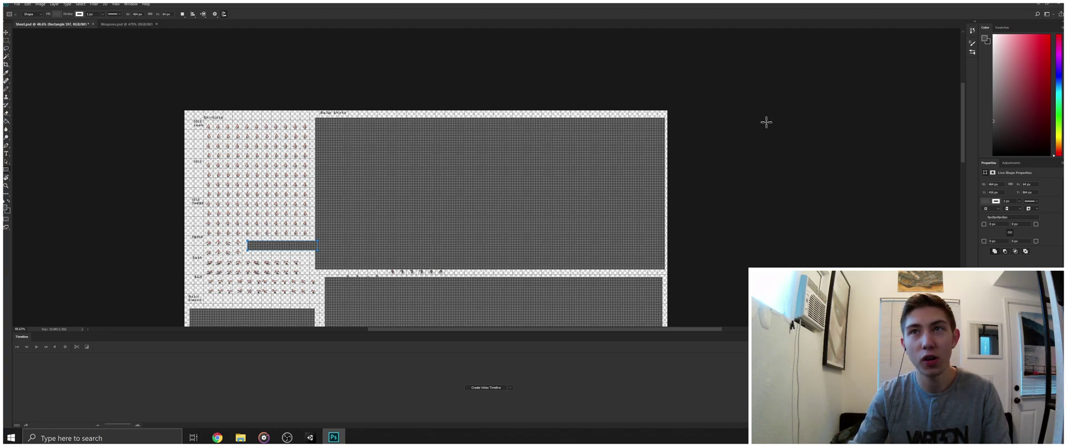
{"action": "key", "text": "z"}
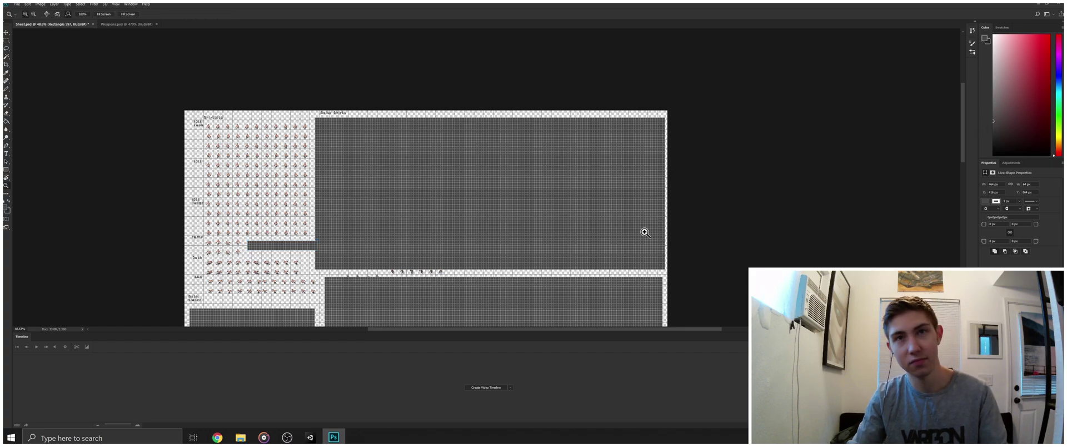
{"action": "scroll", "coordinate": [639, 245], "scroll_direction": "down", "scroll_amount": 5}
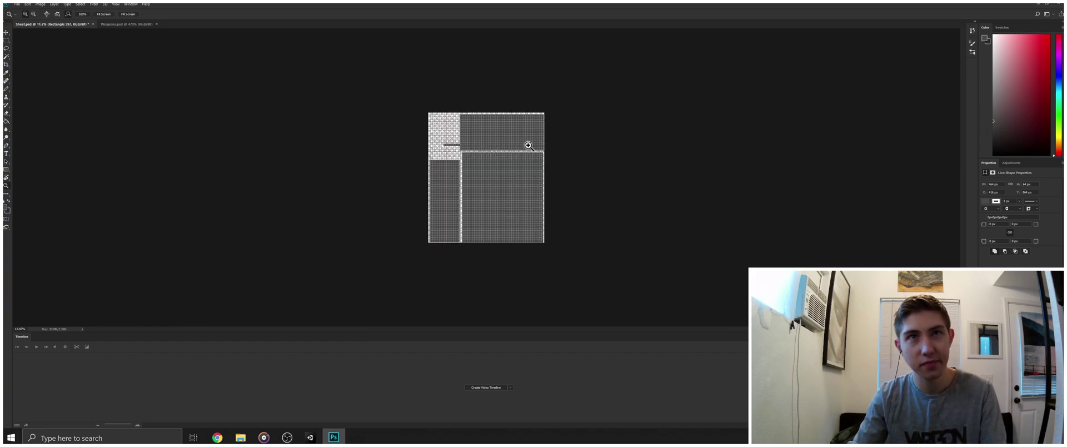
{"action": "left_click_drag", "start_coordinate": [529, 145], "coordinate": [558, 145]}
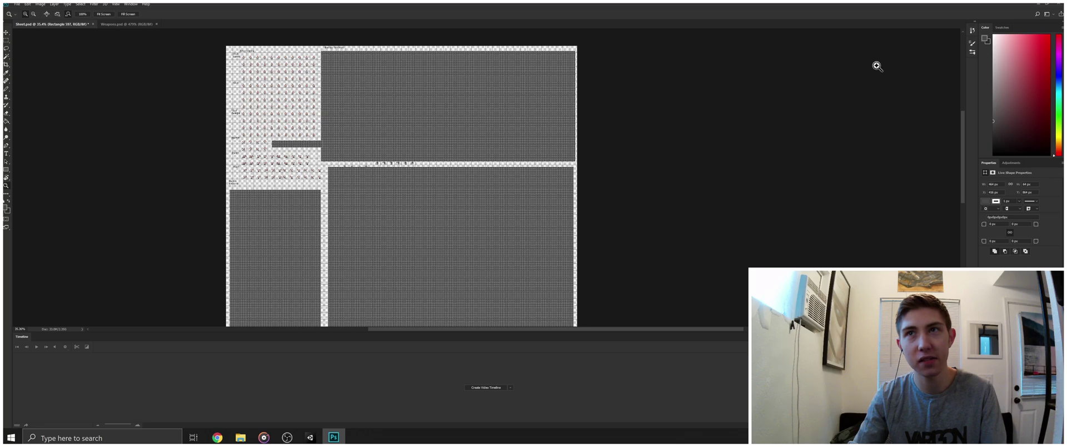
- Save the sprite sheet document with its blocked-out areas
{"action": "left_click_drag", "start_coordinate": [362, 162], "coordinate": [352, 193]}
{"action": "scroll", "coordinate": [369, 162], "scroll_direction": "up", "scroll_amount": 3}
{"action": "scroll", "coordinate": [370, 163], "scroll_direction": "up", "scroll_amount": 2}
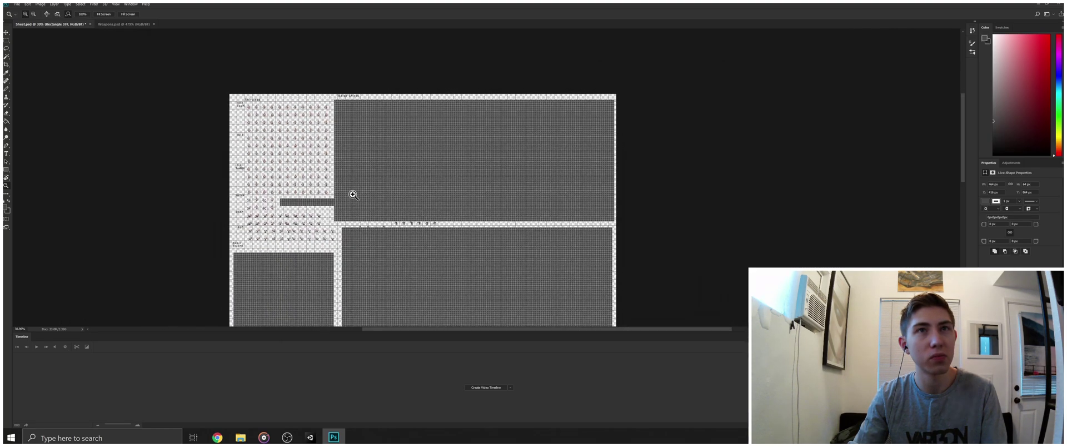
{"action": "scroll", "coordinate": [355, 190], "scroll_direction": "up", "scroll_amount": 2}
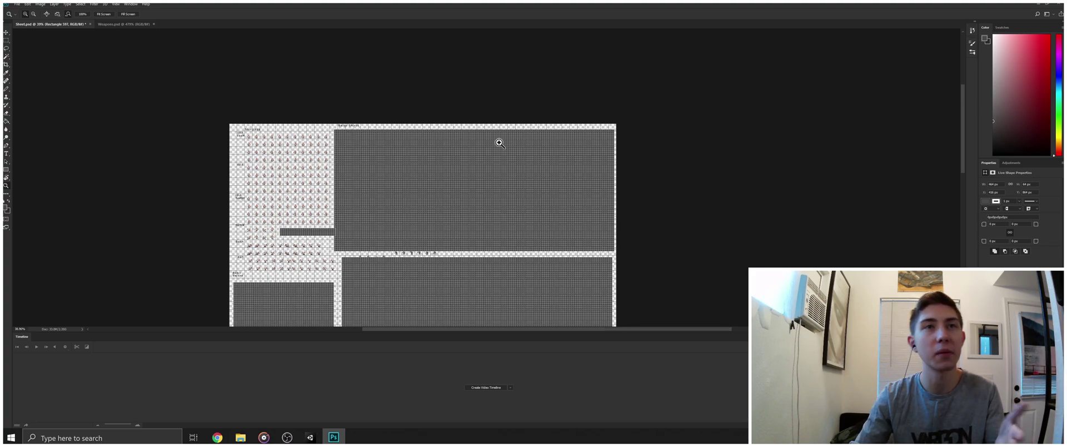
{"action": "scroll", "coordinate": [419, 174], "scroll_direction": "up", "scroll_amount": 2}
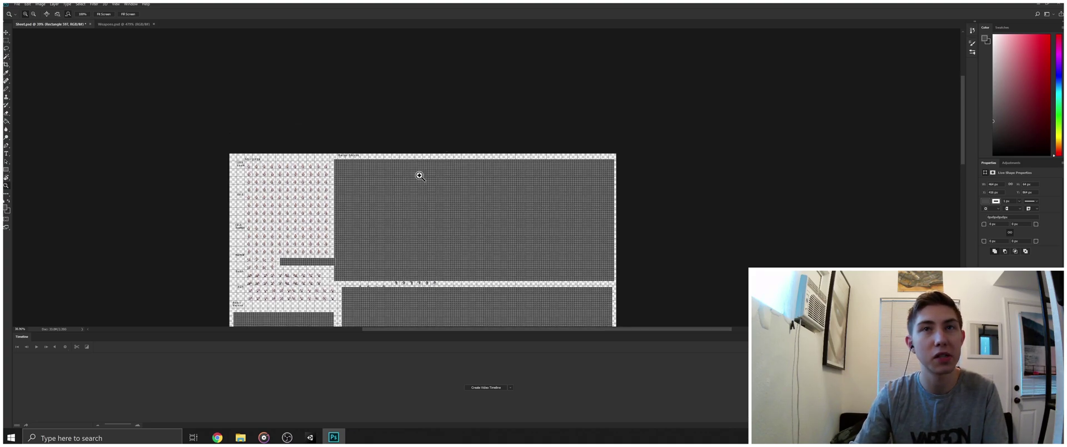
{"action": "left_click_drag", "start_coordinate": [420, 174], "coordinate": [406, 194]}
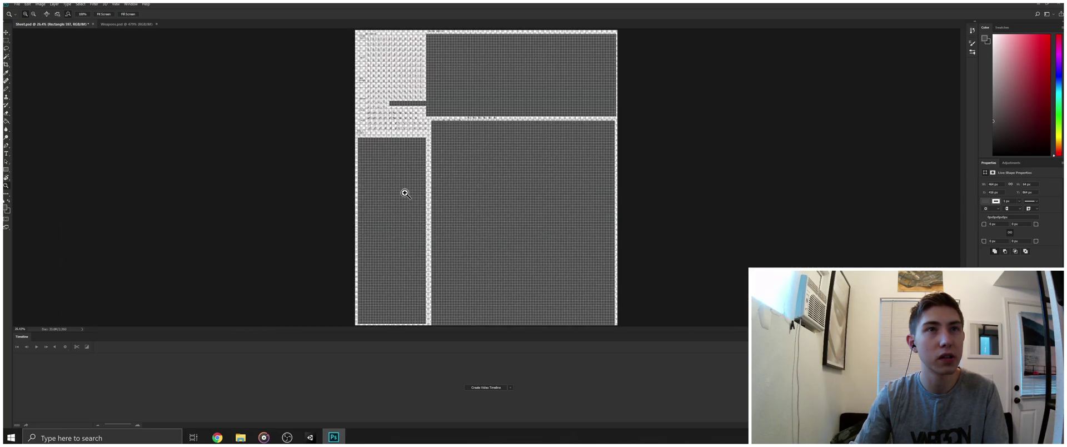
{"action": "key", "text": "ctrl+s"}
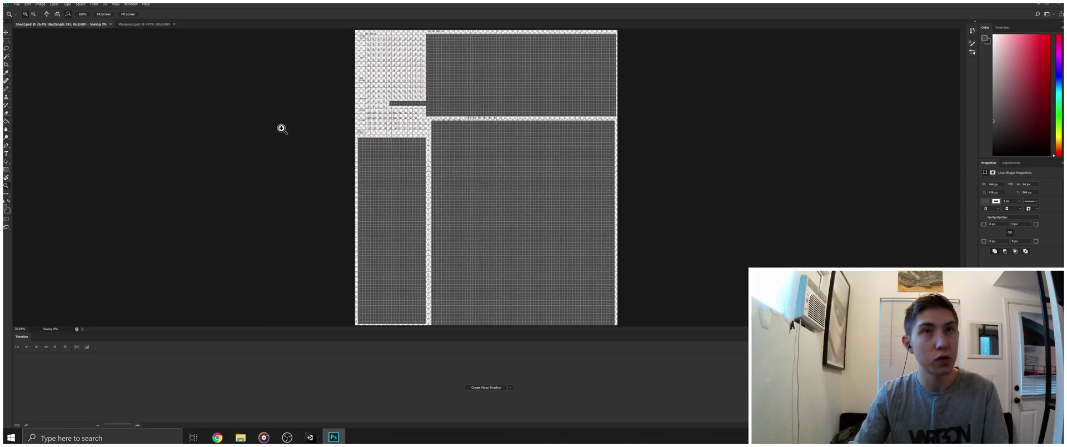
- Start a PNG export of the sheet and browse to Project RANGER > R1-Workspace > Assets > Xanderous > Sprite Sheet on the Desktop
{"action": "left_click", "coordinate": [17, 4]}
{"action": "mouse_move", "coordinate": [95, 134]}
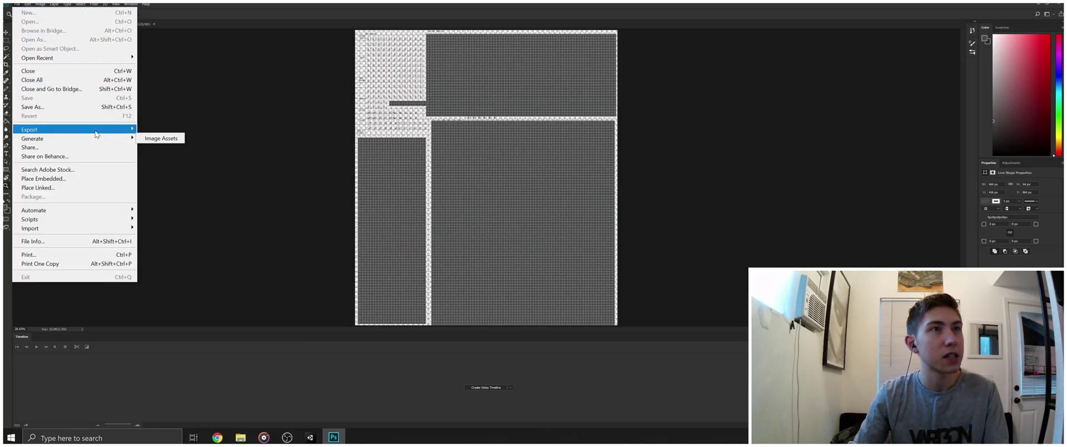
{"action": "left_click", "coordinate": [209, 133]}
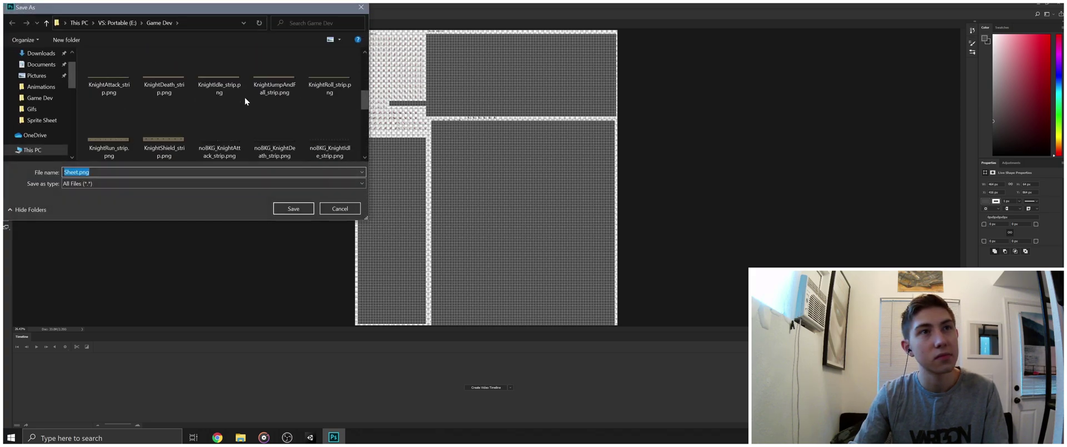
{"action": "scroll", "coordinate": [245, 98], "scroll_direction": "down", "scroll_amount": 3}
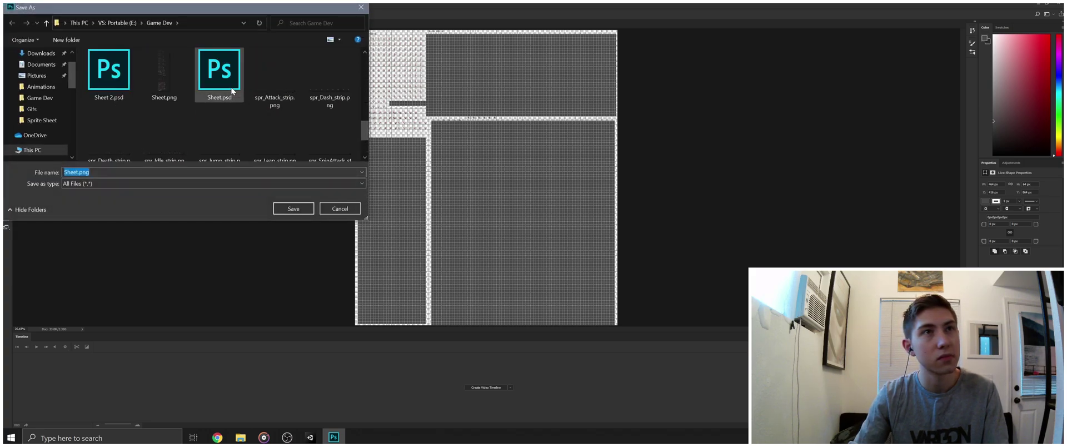
{"action": "left_click", "coordinate": [232, 91]}
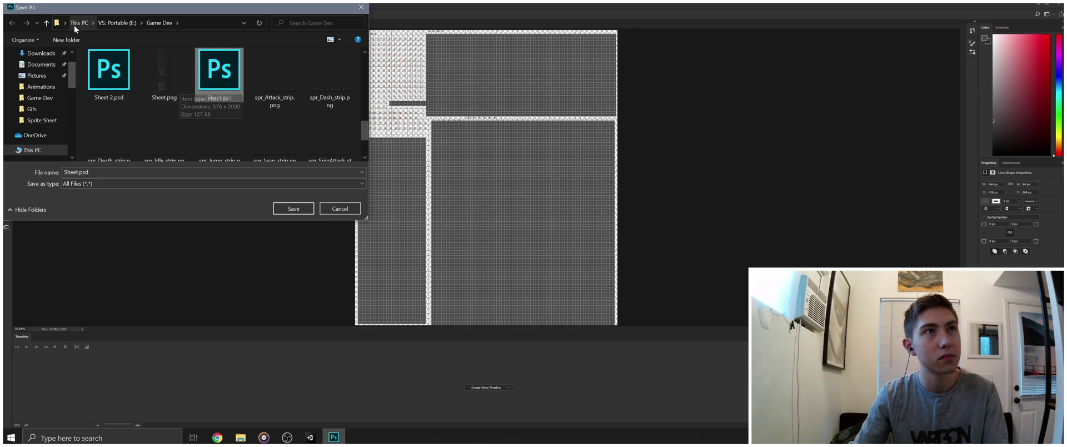
{"action": "scroll", "coordinate": [39, 83], "scroll_direction": "up", "scroll_amount": 2}
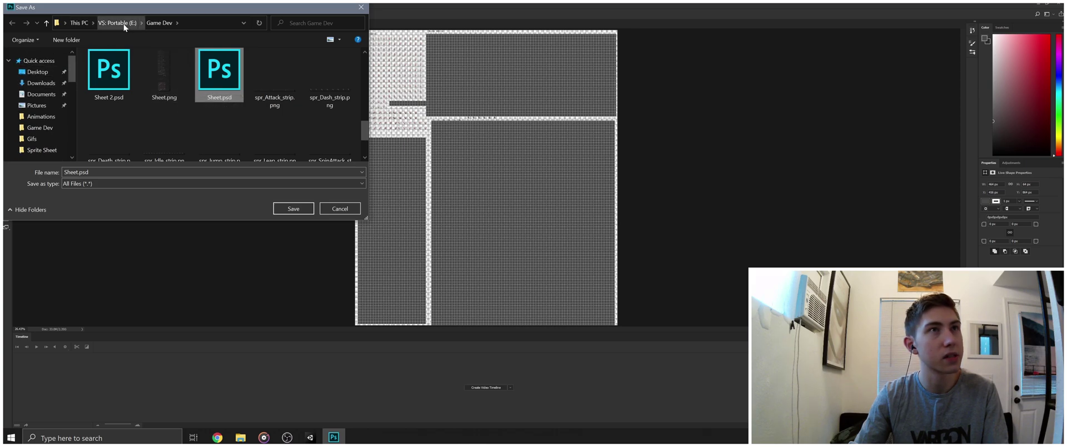
{"action": "left_click", "coordinate": [37, 72]}
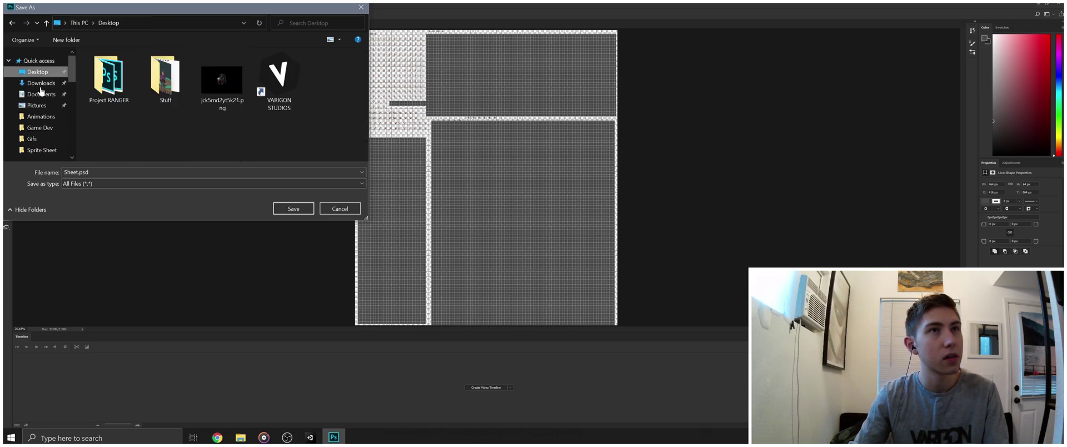
{"action": "double_click", "coordinate": [109, 92]}
{"action": "double_click", "coordinate": [145, 91]}
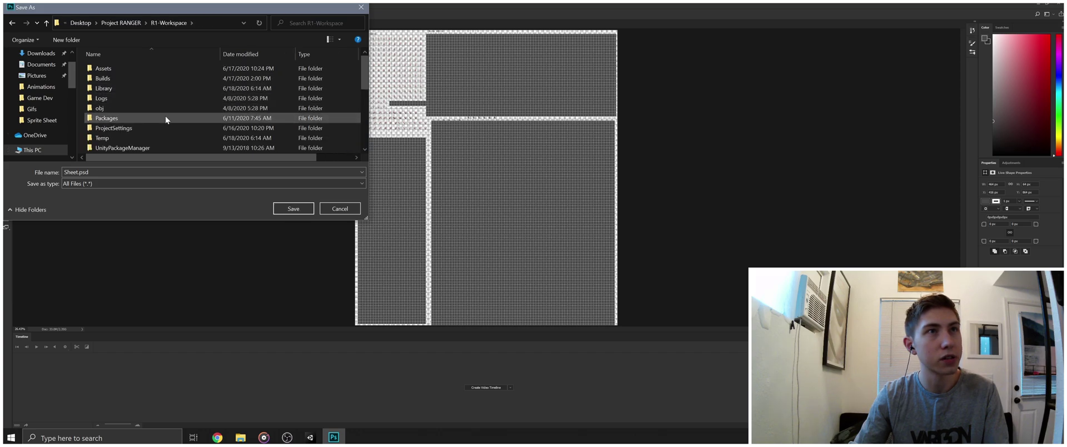
{"action": "double_click", "coordinate": [146, 68]}
{"action": "scroll", "coordinate": [155, 81], "scroll_direction": "down", "scroll_amount": 5}
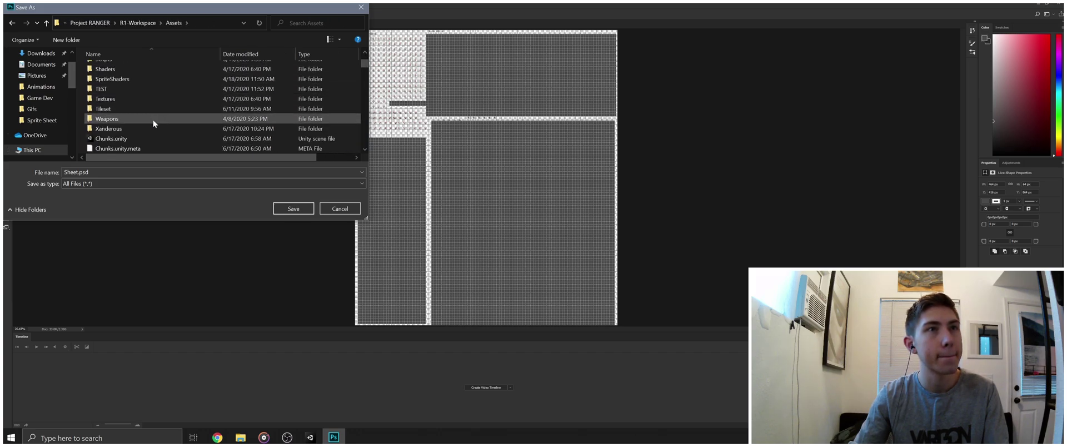
{"action": "double_click", "coordinate": [144, 130]}
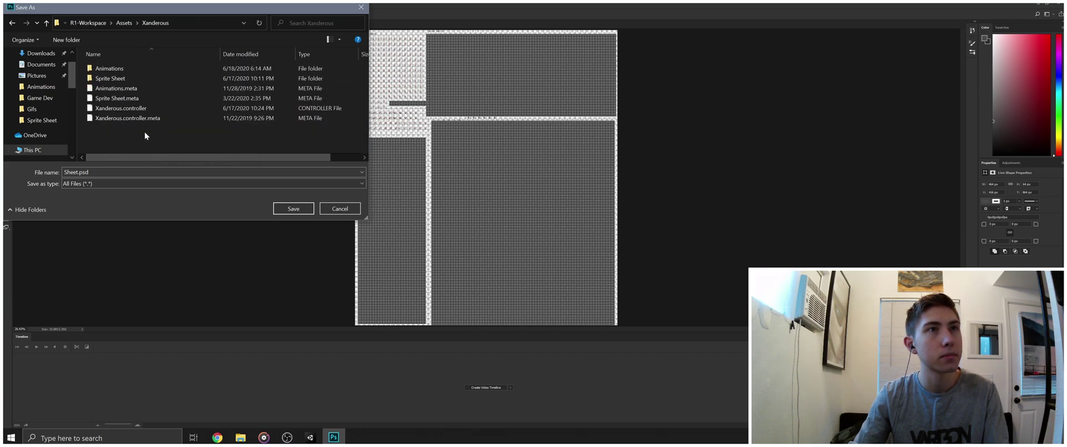
{"action": "double_click", "coordinate": [149, 77]}
- Export the sheet over the existing Sheet.png in the Sprite Sheet folder, replacing that file
{"action": "left_click", "coordinate": [115, 98]}
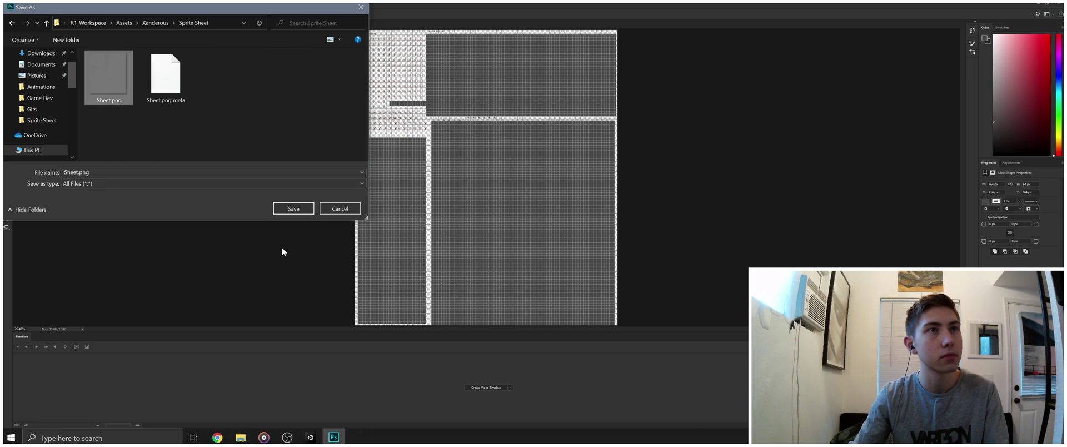
{"action": "left_click", "coordinate": [292, 207]}
{"action": "left_click", "coordinate": [551, 222]}
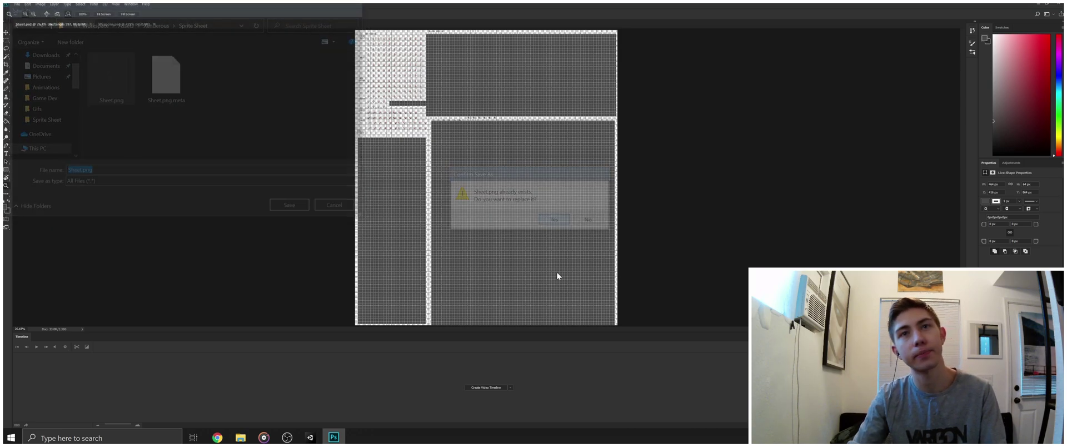
- Check the exported Sheet.png in Unity's Sprite Sheet folder and in Photoshop's PNG export dialog, leaving without exporting again
{"action": "key", "text": "alt+Tab"}
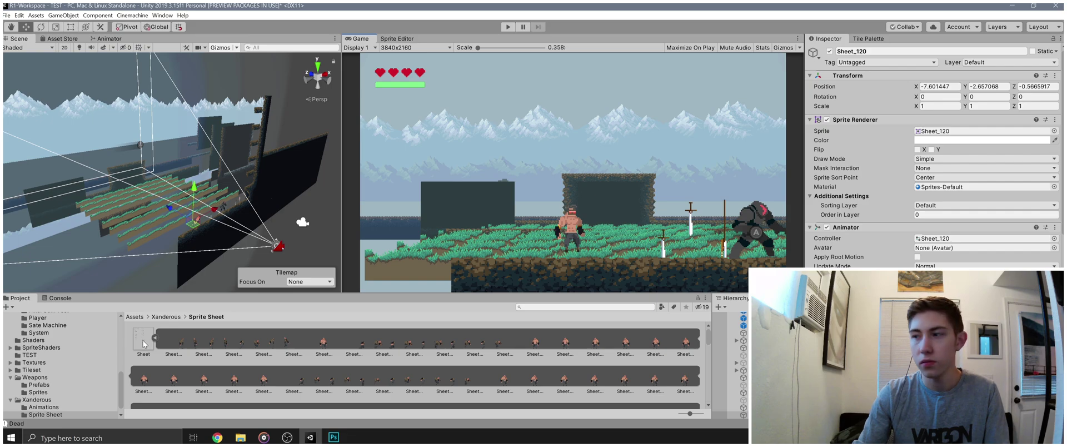
{"action": "left_click", "coordinate": [143, 343]}
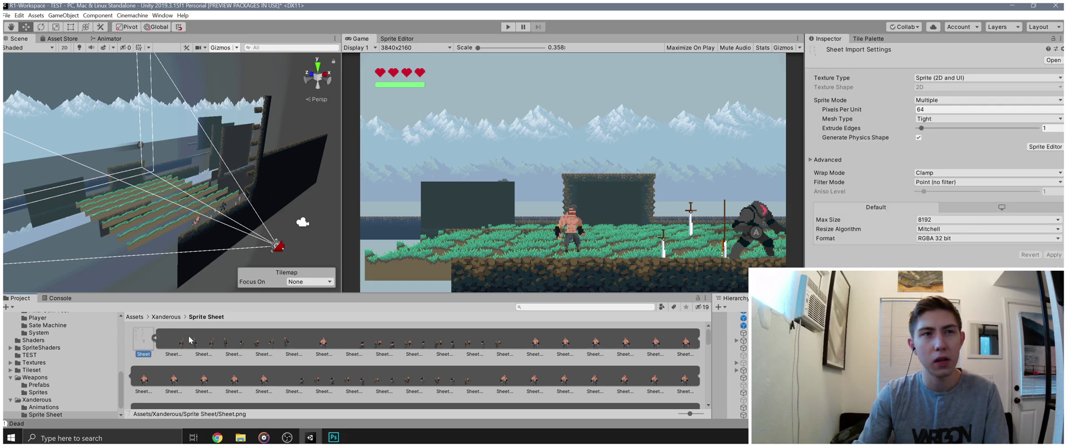
{"action": "left_click", "coordinate": [333, 437]}
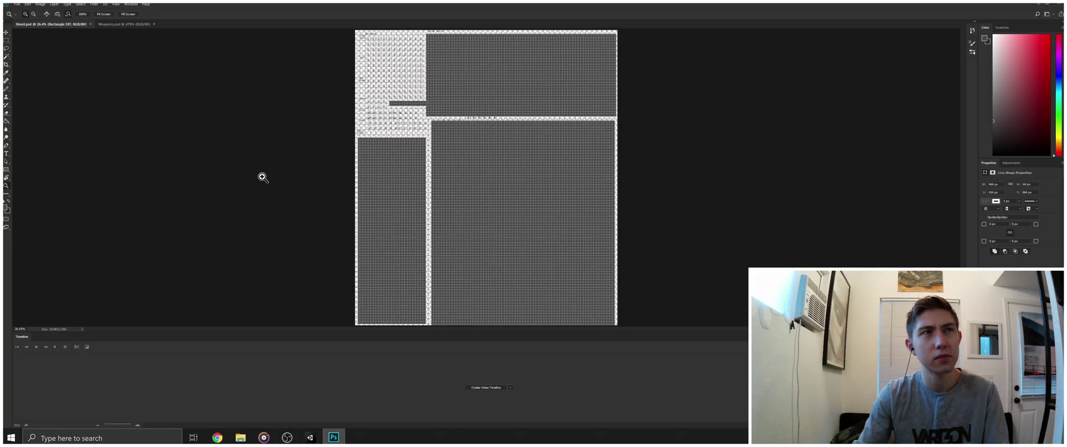
{"action": "left_click", "coordinate": [16, 7]}
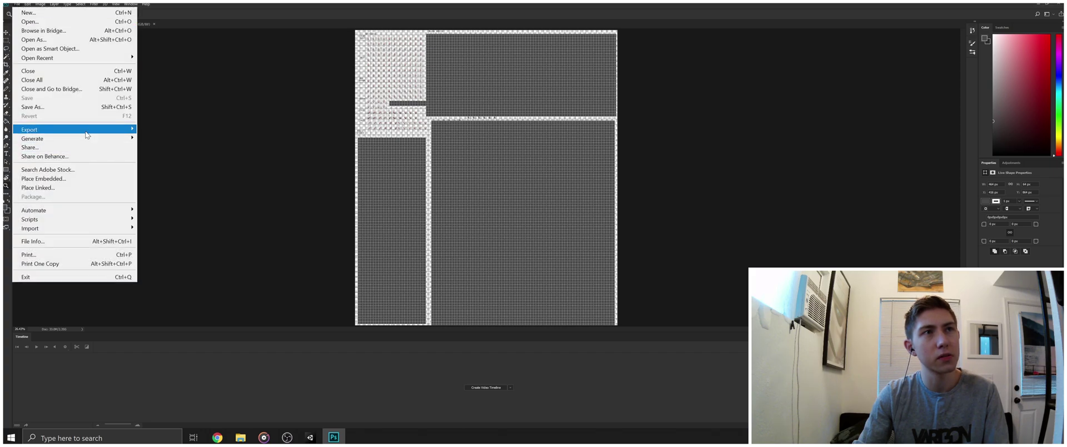
{"action": "mouse_move", "coordinate": [50, 129]}
{"action": "left_click", "coordinate": [205, 129]}
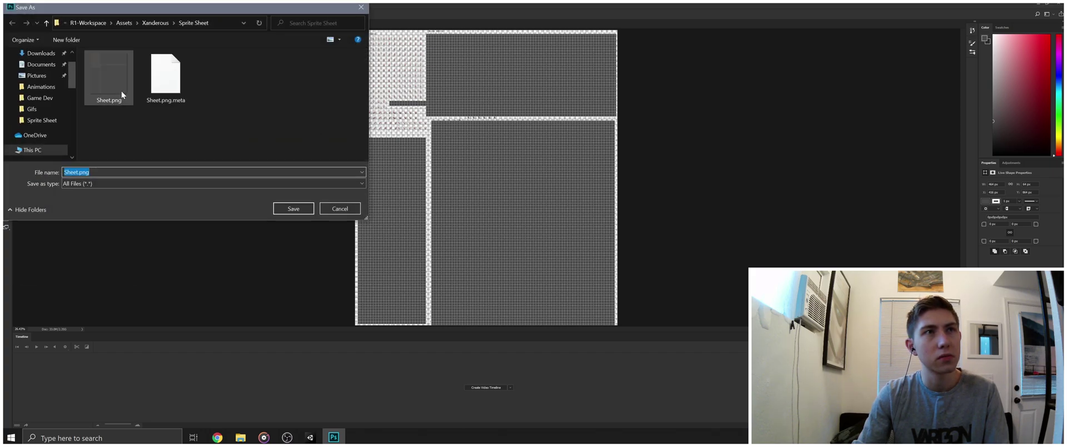
{"action": "left_click", "coordinate": [348, 211]}
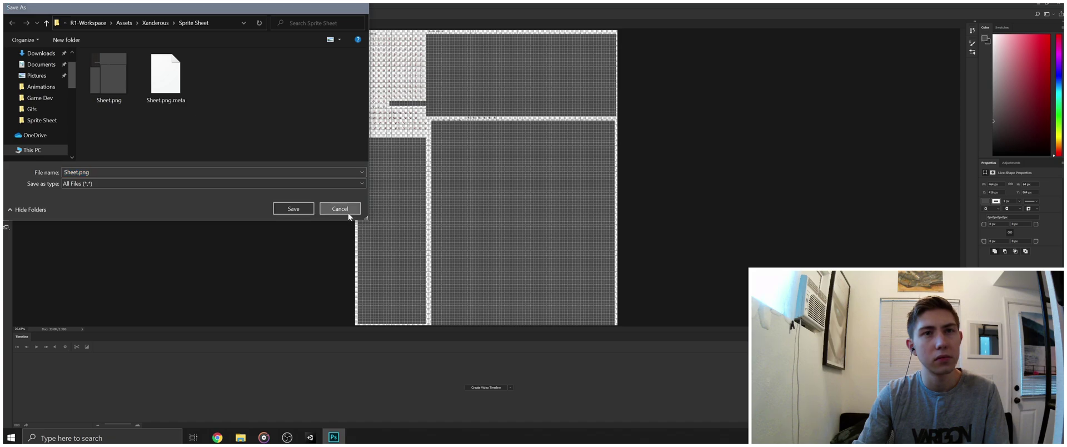
- Switch to Unity and open the reimported Sheet texture in the Sprite Editor with no sprite selected
{"action": "left_click", "coordinate": [310, 436]}
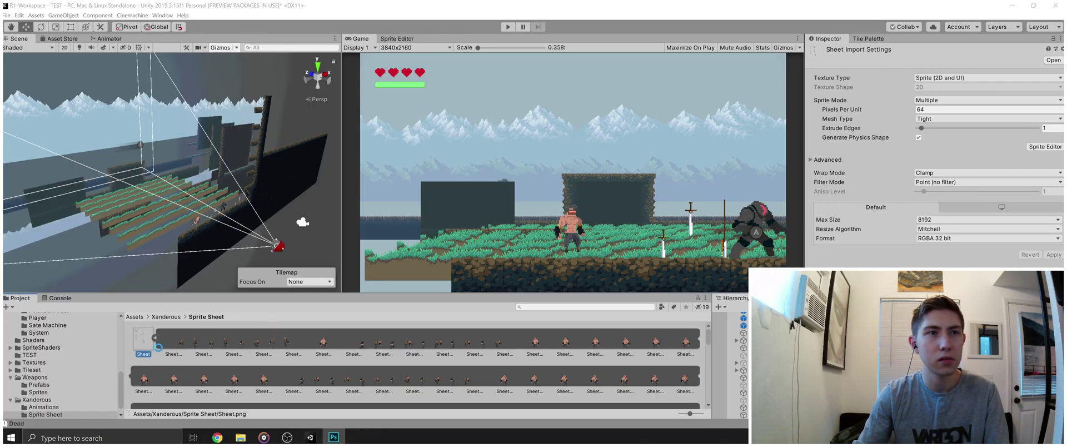
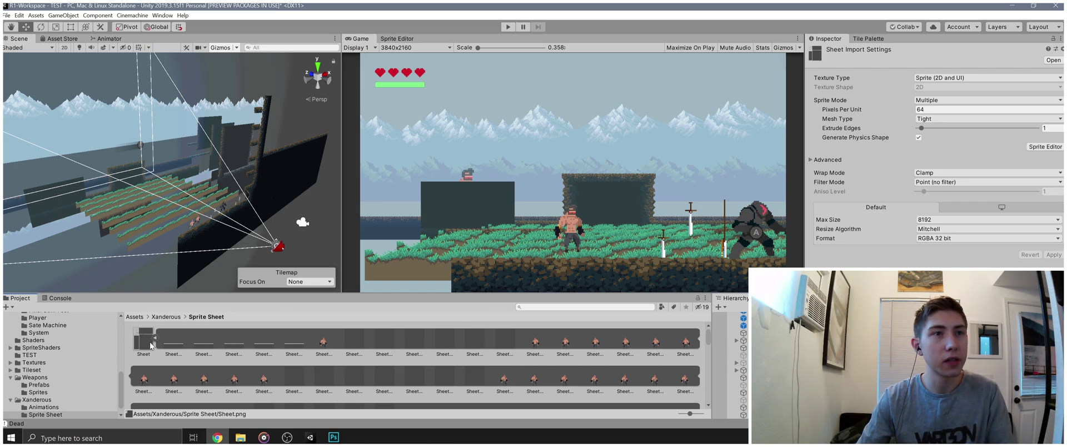
{"action": "left_click", "coordinate": [149, 344]}
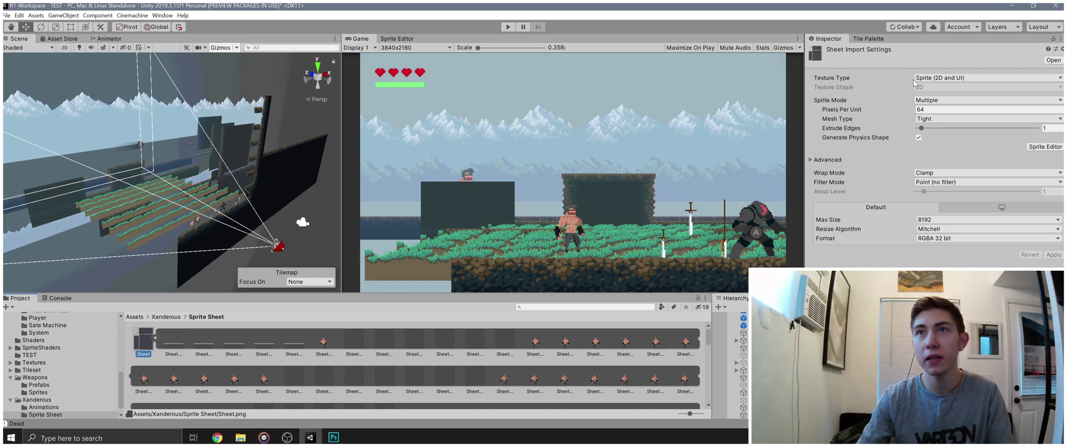
{"action": "left_click", "coordinate": [868, 38]}
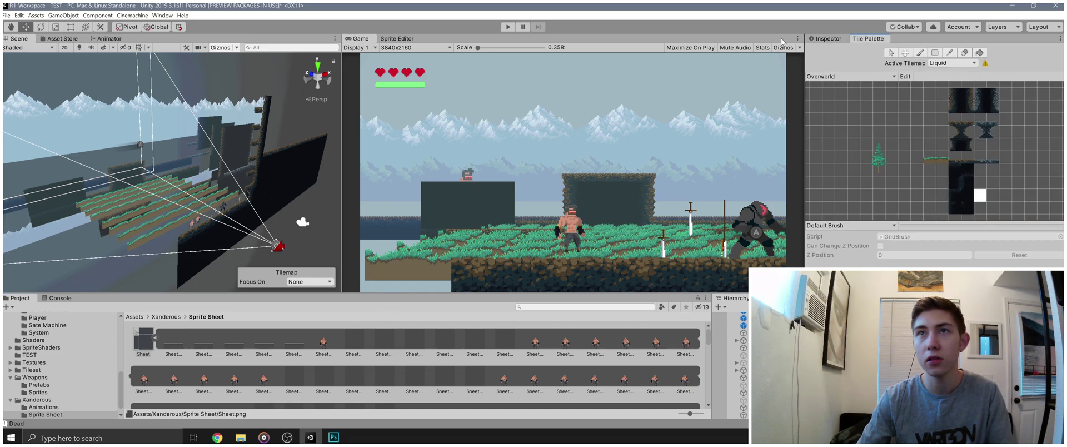
{"action": "left_click", "coordinate": [828, 38]}
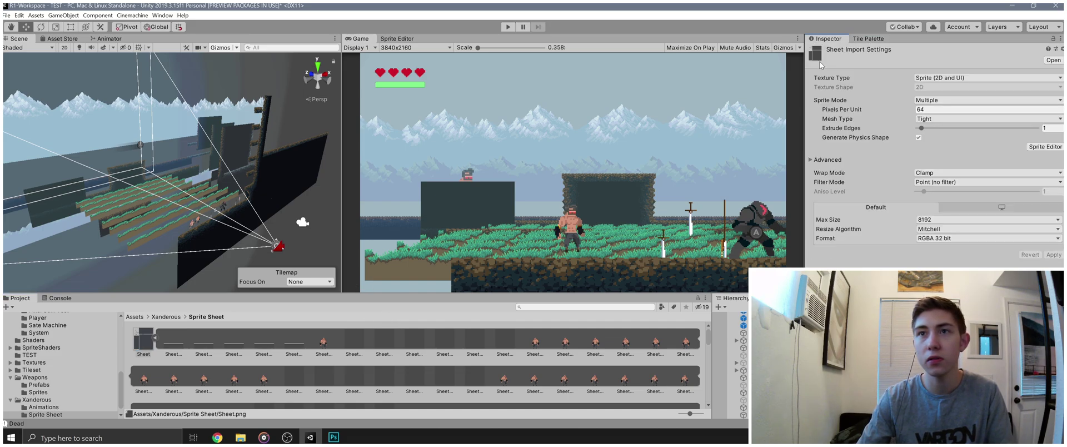
{"action": "left_click", "coordinate": [1044, 147]}
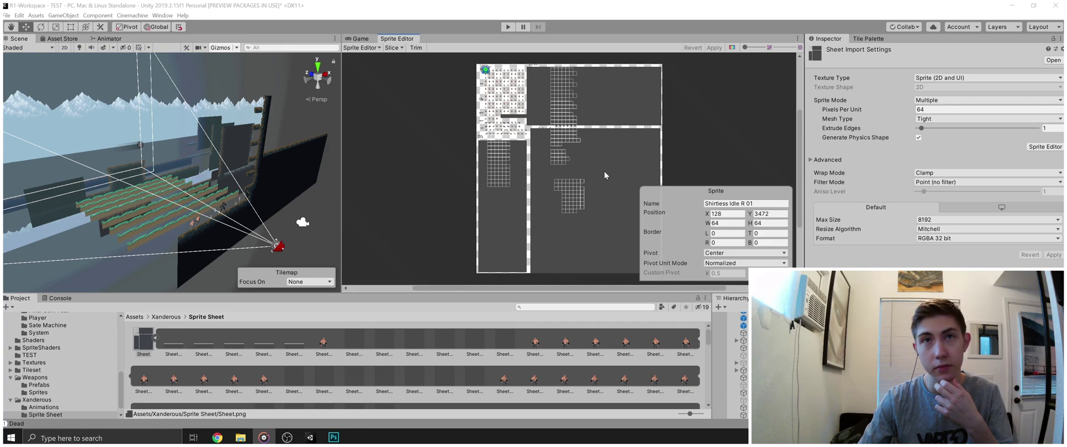
{"action": "left_click", "coordinate": [695, 146]}
- Slice the sheet by cell size at 64 x 64 pixels with centered pivots, deleting the existing sprite rectangles
{"action": "left_click", "coordinate": [392, 47]}
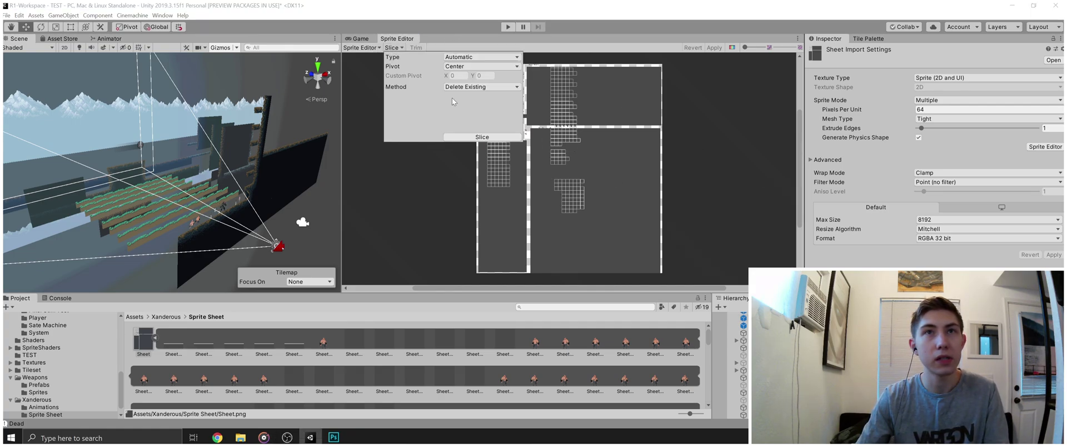
{"action": "left_click", "coordinate": [481, 66]}
{"action": "left_click", "coordinate": [482, 66]}
{"action": "left_click", "coordinate": [482, 57]}
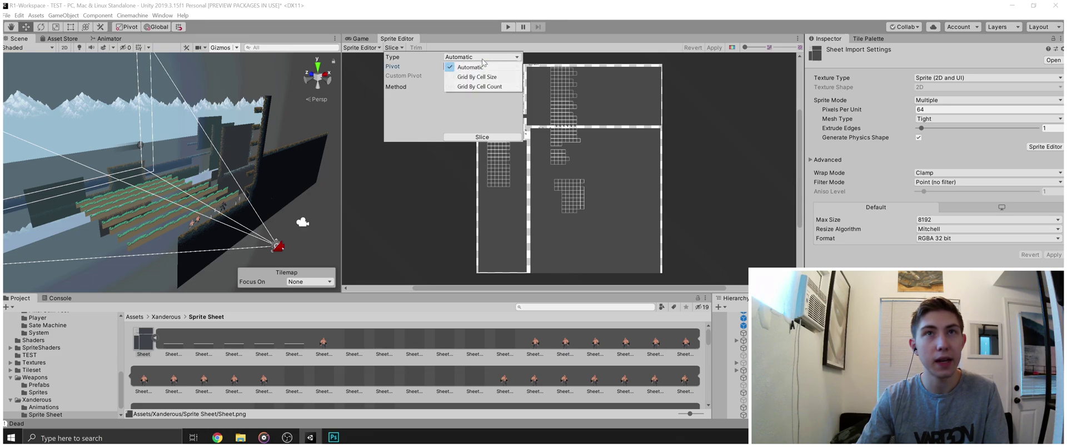
{"action": "left_click", "coordinate": [498, 79]}
{"action": "left_click", "coordinate": [485, 137]}
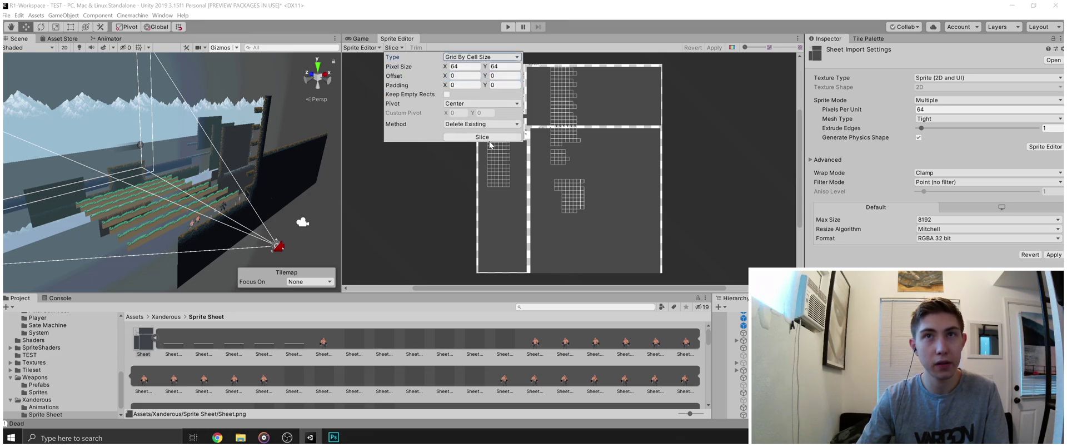
{"action": "left_click", "coordinate": [732, 194]}
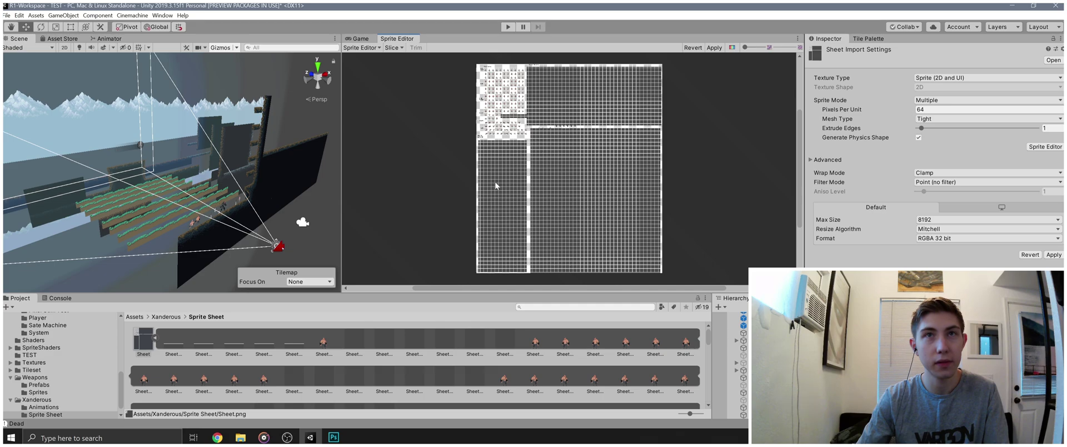
- Inspect the new slicing across the Shirtless animation rows and the surrounding blocked-out areas
{"action": "key", "text": "z"}
{"action": "scroll", "coordinate": [491, 115], "scroll_direction": "up", "scroll_amount": 10}
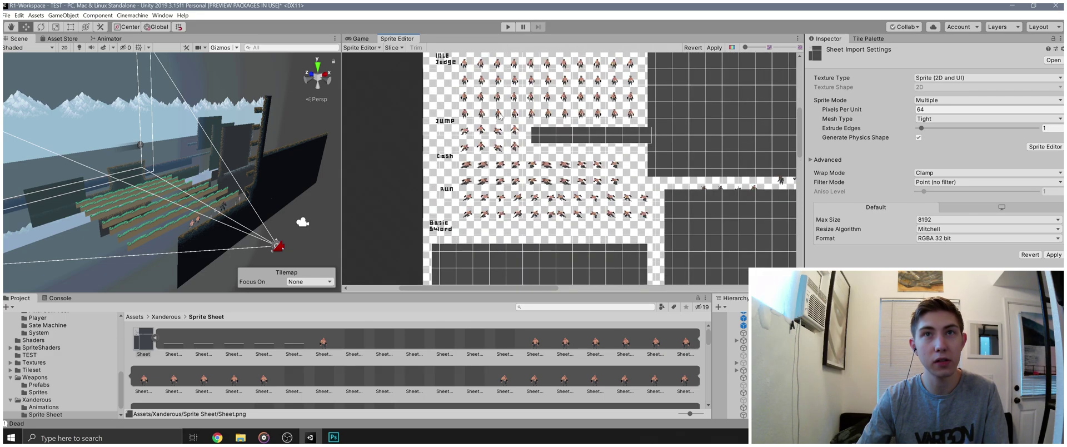
{"action": "left_click_drag", "start_coordinate": [611, 125], "coordinate": [602, 256]}
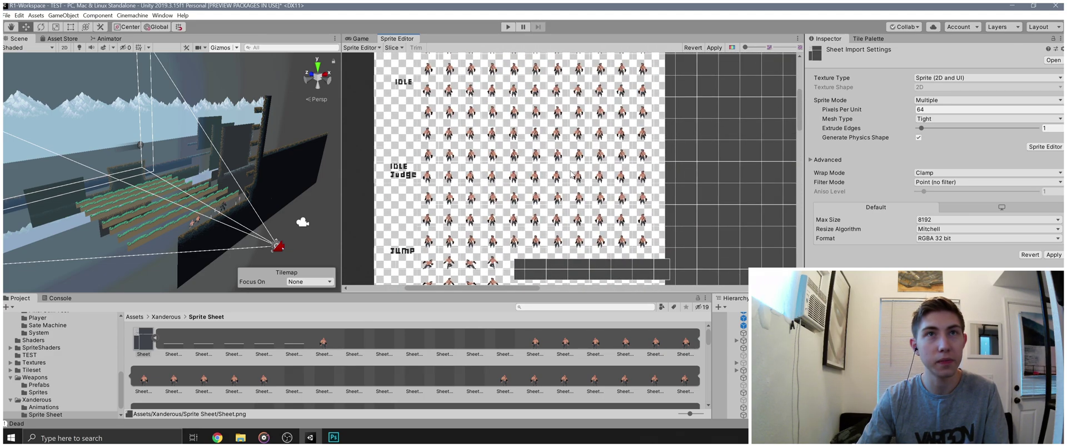
{"action": "scroll", "coordinate": [572, 174], "scroll_direction": "down", "scroll_amount": 7}
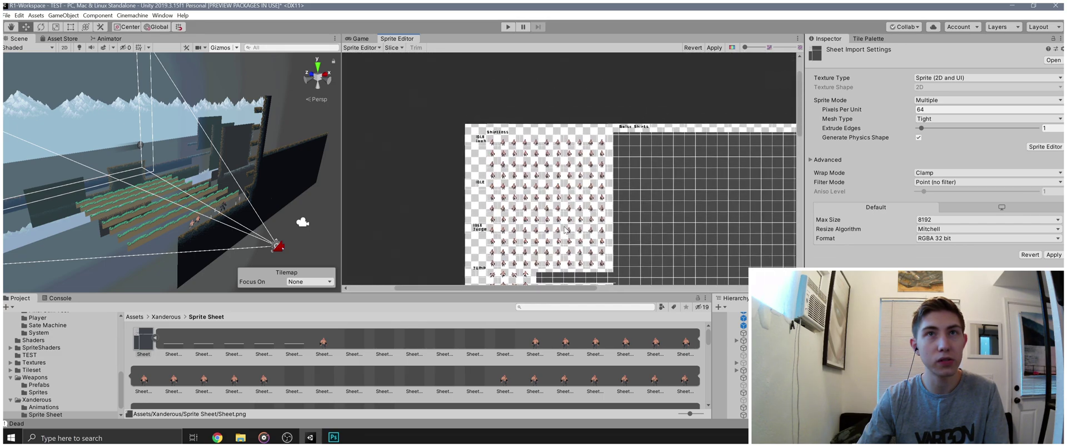
- Delete the unneeded sprite rectangles over the Shirtless and Basic Shirts header labels in the sheet's top row
{"action": "scroll", "coordinate": [566, 230], "scroll_direction": "up", "scroll_amount": 4}
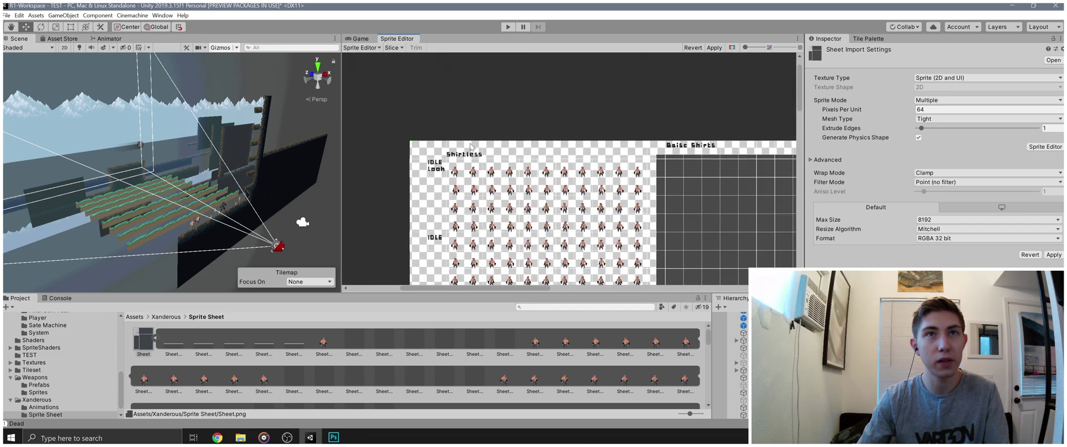
{"action": "left_click", "coordinate": [470, 146]}
{"action": "left_click_drag", "start_coordinate": [731, 155], "coordinate": [732, 154]}
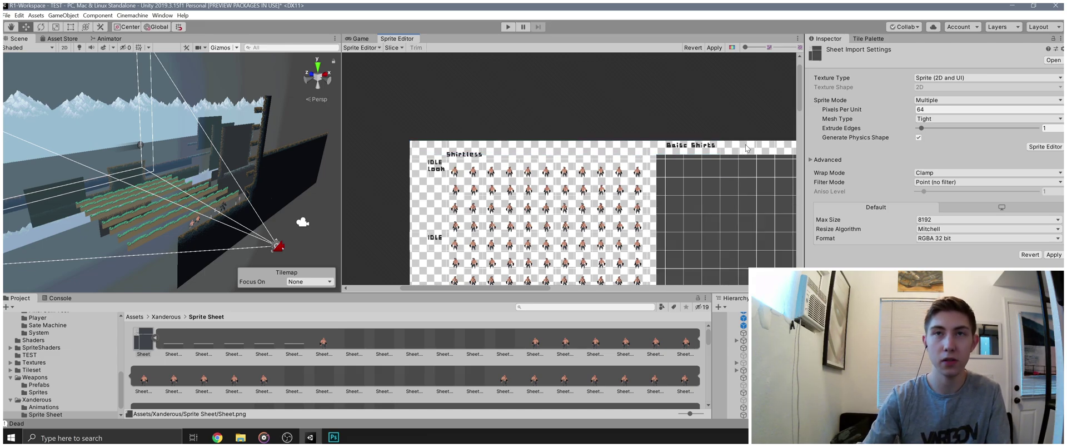
{"action": "left_click", "coordinate": [745, 145]}
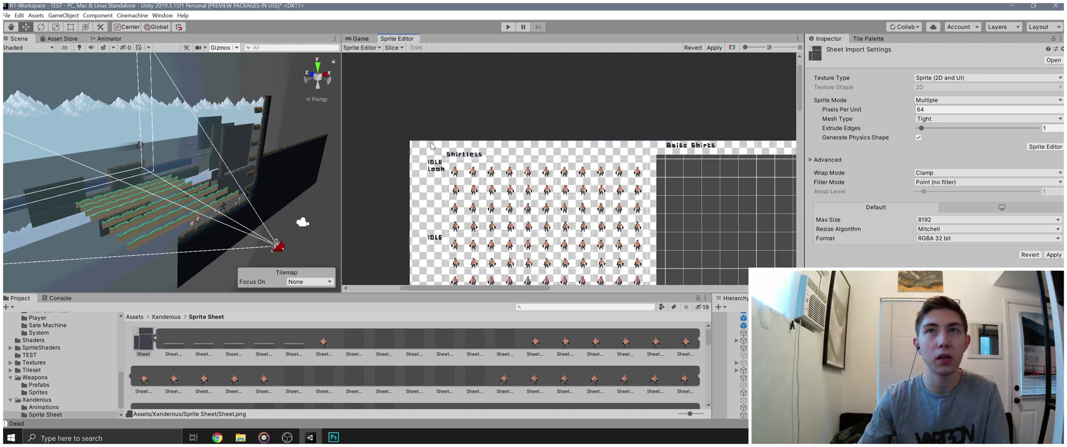
{"action": "left_click", "coordinate": [457, 153]}
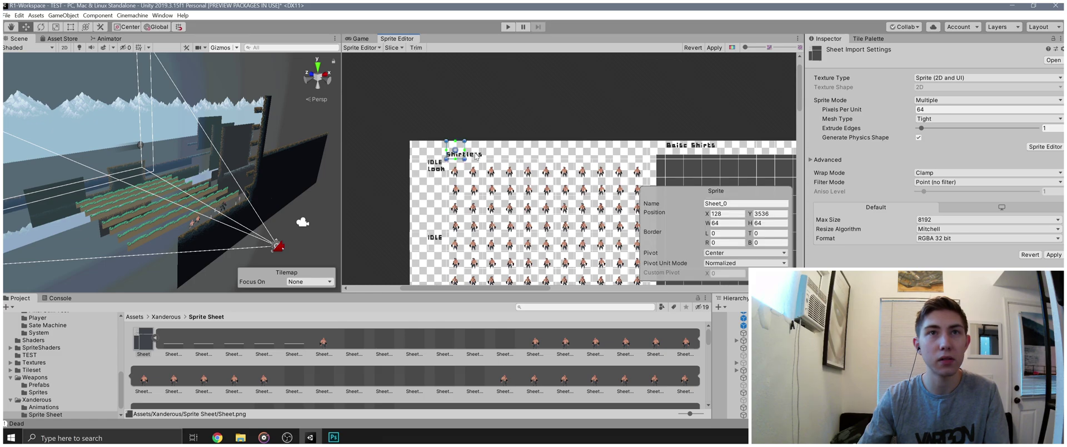
{"action": "left_click", "coordinate": [512, 160]}
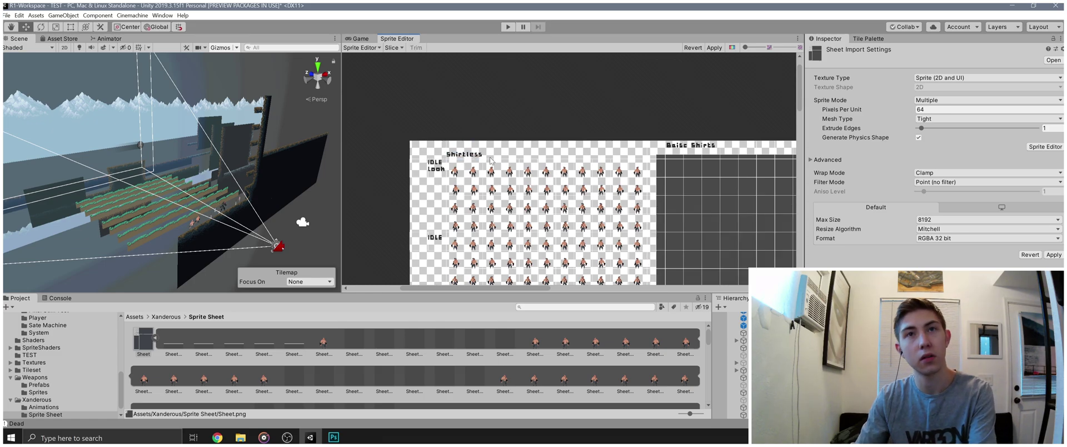
{"action": "left_click", "coordinate": [709, 153]}
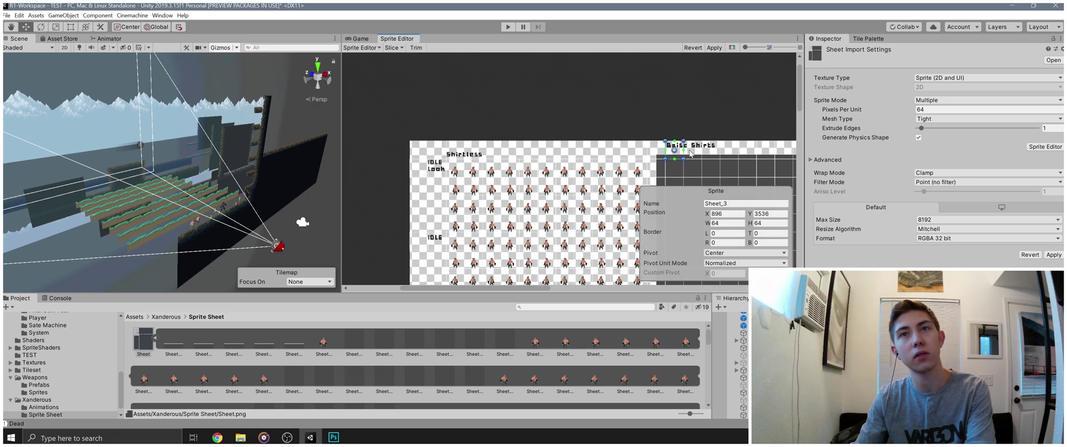
{"action": "left_click", "coordinate": [695, 162]}
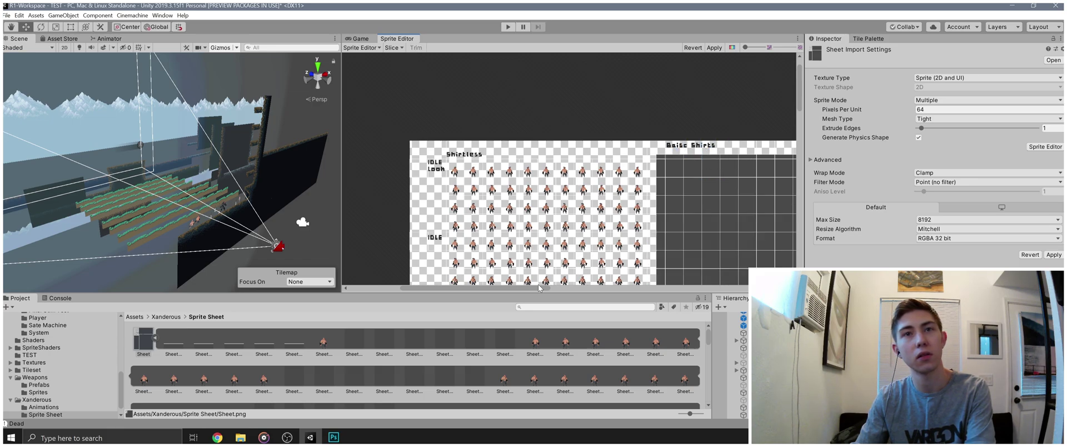
- Delete the unneeded sprite rectangles in the top row just after the Basic Shirts label
{"action": "left_click_drag", "start_coordinate": [539, 287], "coordinate": [576, 288]}
{"action": "left_click", "coordinate": [610, 153]}
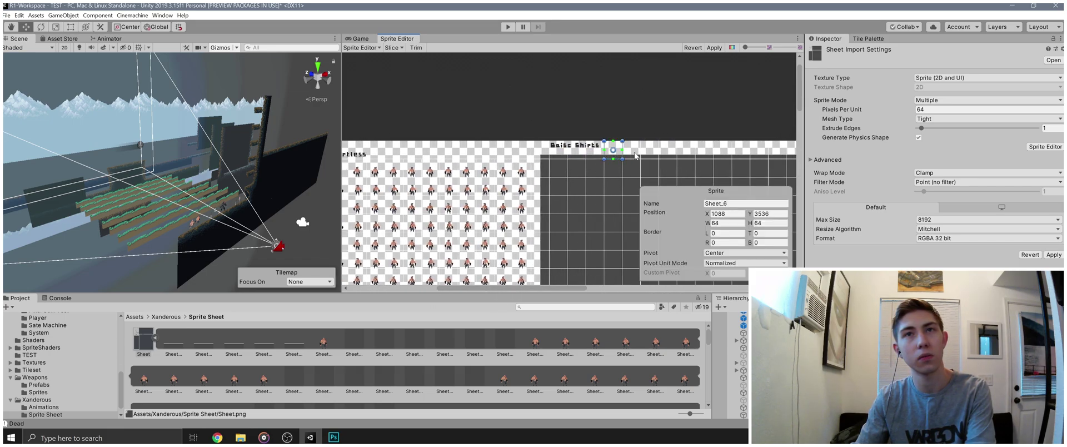
{"action": "left_click", "coordinate": [632, 151]}
{"action": "left_click", "coordinate": [632, 151]}
{"action": "left_click", "coordinate": [650, 152]}
{"action": "left_click", "coordinate": [651, 151]}
{"action": "left_click", "coordinate": [674, 155]}
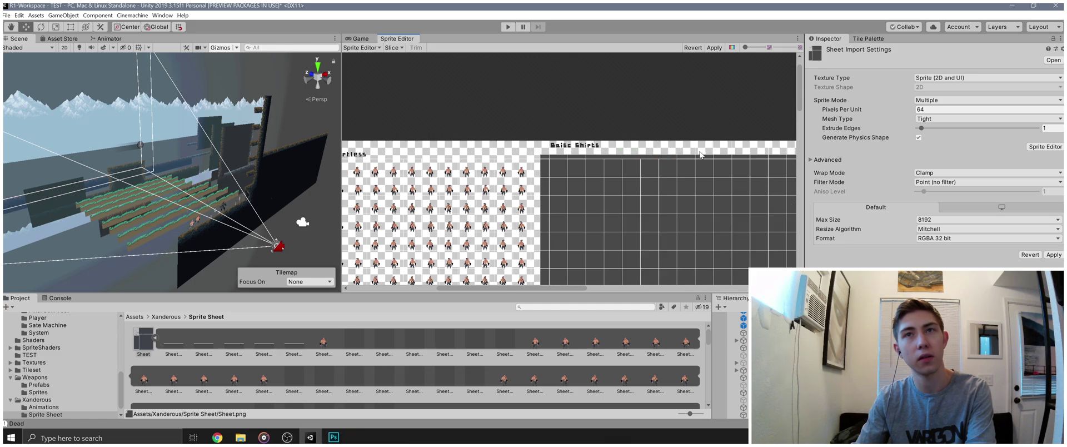
{"action": "left_click", "coordinate": [736, 151]}
{"action": "left_click", "coordinate": [737, 152]}
{"action": "left_click", "coordinate": [759, 151]}
{"action": "left_click", "coordinate": [759, 151]}
{"action": "left_click", "coordinate": [778, 151]}
{"action": "left_click", "coordinate": [778, 151]}
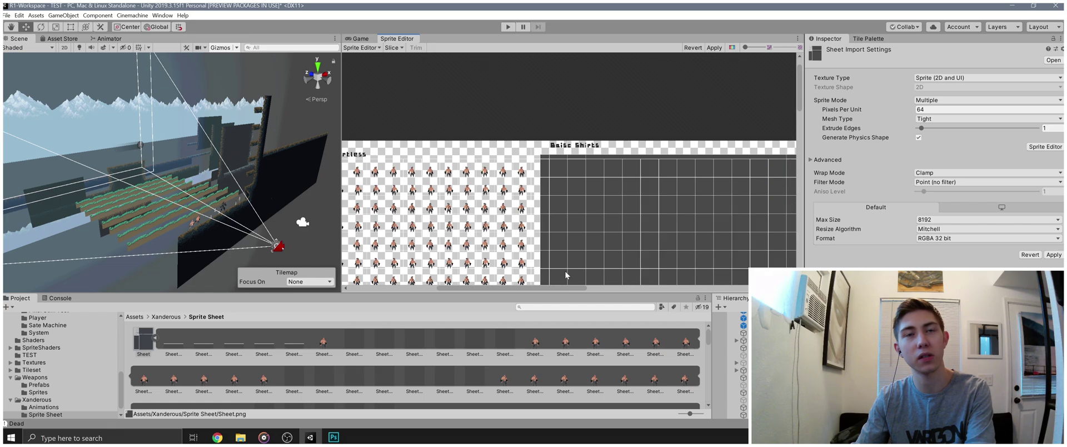
- Delete the unneeded sprite rectangles along the middle stretch of the top row above the blocked-out area
{"action": "left_click_drag", "start_coordinate": [515, 288], "coordinate": [592, 286]}
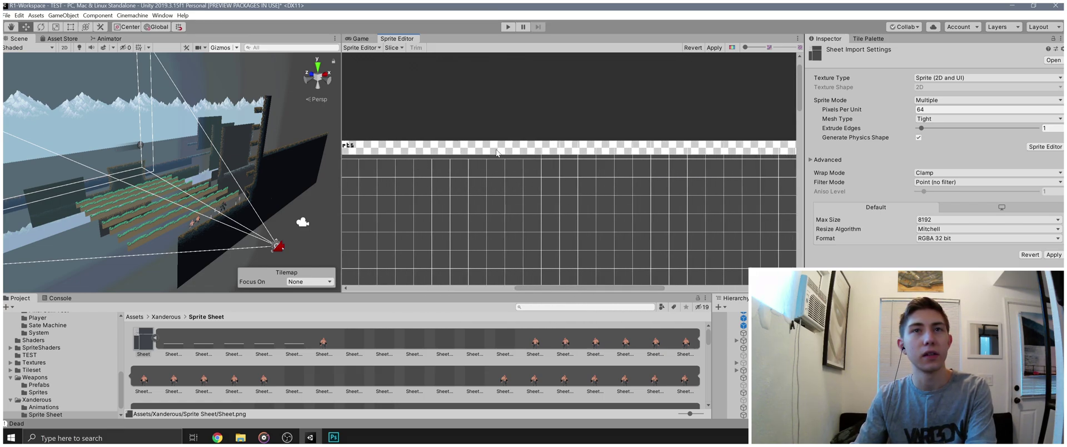
{"action": "left_click", "coordinate": [515, 150]}
{"action": "left_click", "coordinate": [552, 151]}
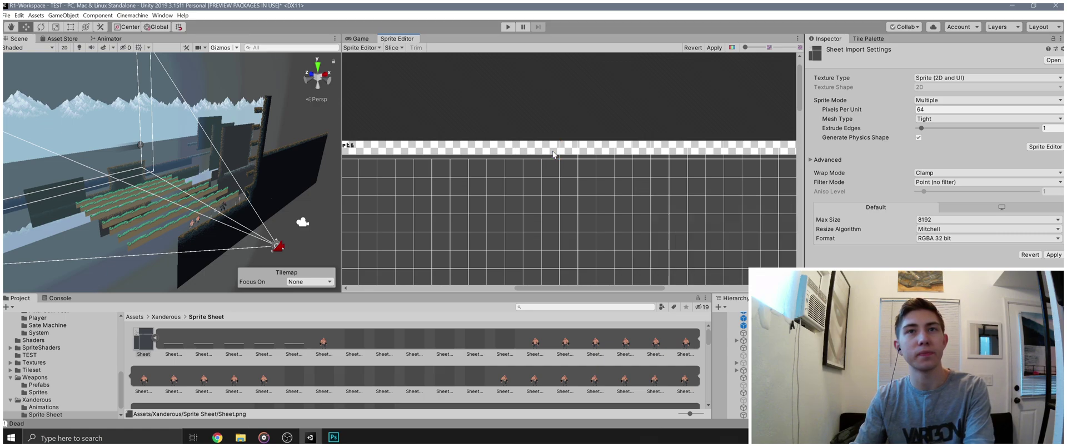
{"action": "left_click", "coordinate": [592, 151]}
{"action": "left_click", "coordinate": [599, 151]}
{"action": "left_click", "coordinate": [606, 151]}
{"action": "left_click", "coordinate": [615, 151]}
{"action": "left_click", "coordinate": [623, 151]}
{"action": "left_click", "coordinate": [639, 153]}
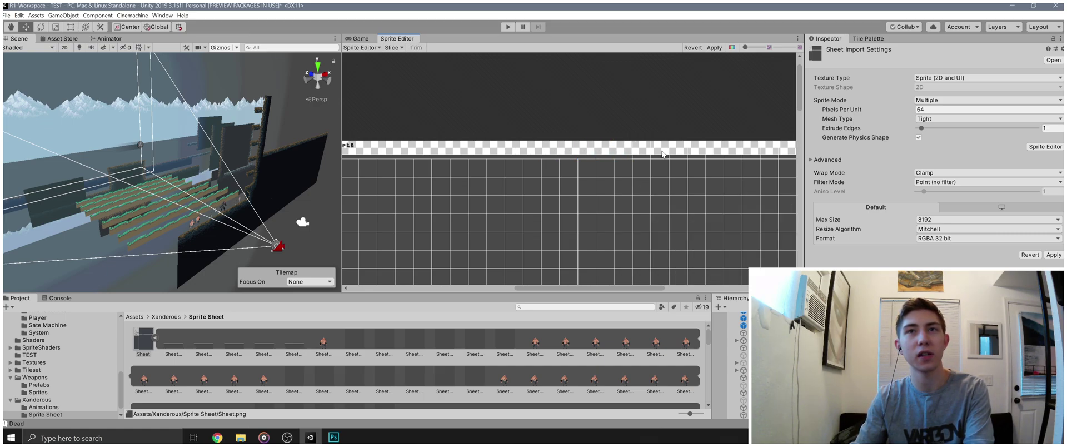
{"action": "left_click", "coordinate": [660, 150]}
{"action": "left_click", "coordinate": [679, 150]}
{"action": "left_click", "coordinate": [696, 150]}
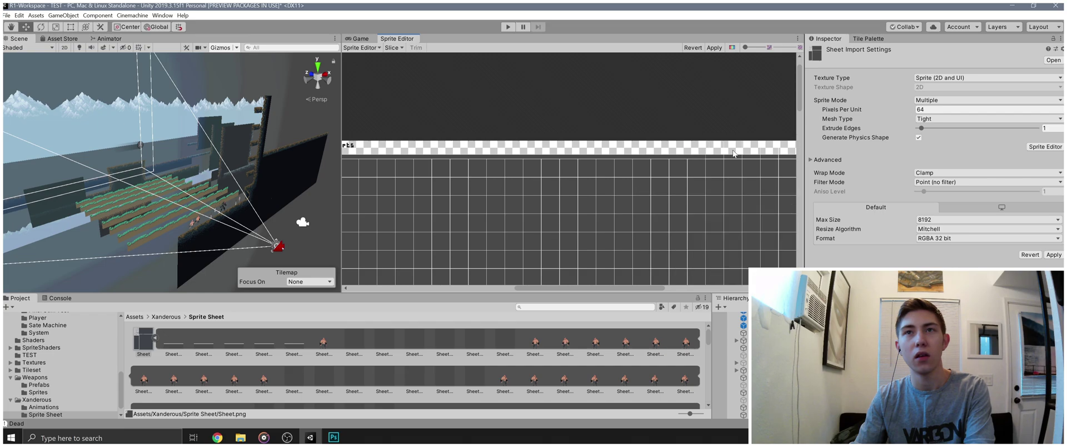
{"action": "left_click", "coordinate": [715, 150]}
{"action": "left_click", "coordinate": [729, 151]}
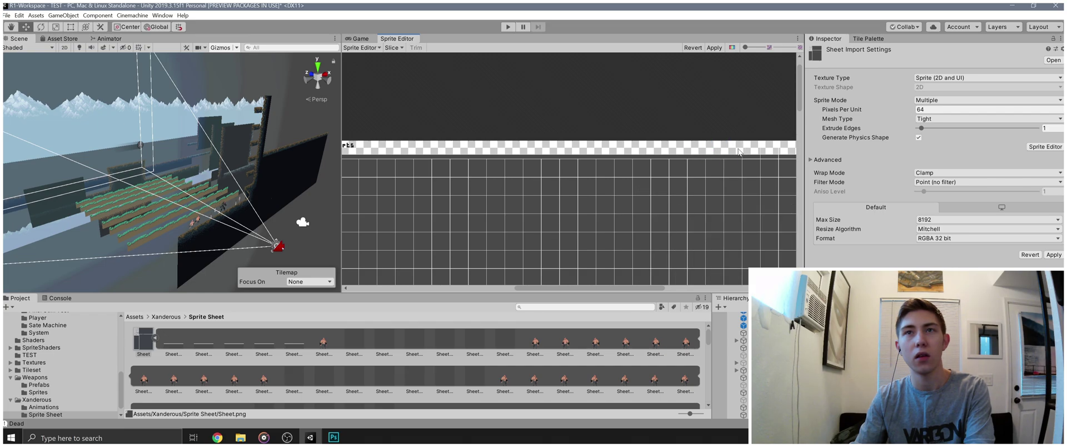
{"action": "left_click", "coordinate": [781, 152]}
{"action": "left_click", "coordinate": [701, 192]}
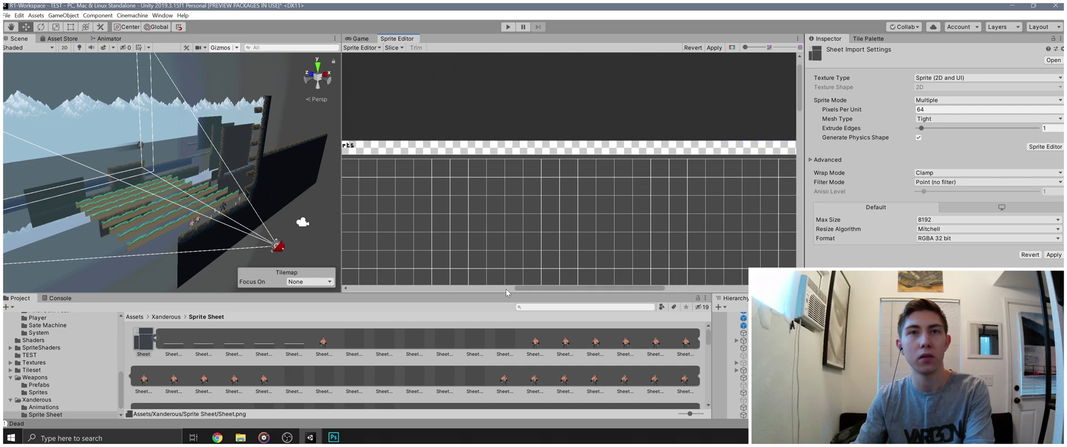
- Delete the remaining sprite rectangles at the far end of the top row, up to the sheet's edge
{"action": "left_click_drag", "start_coordinate": [519, 289], "coordinate": [590, 290]}
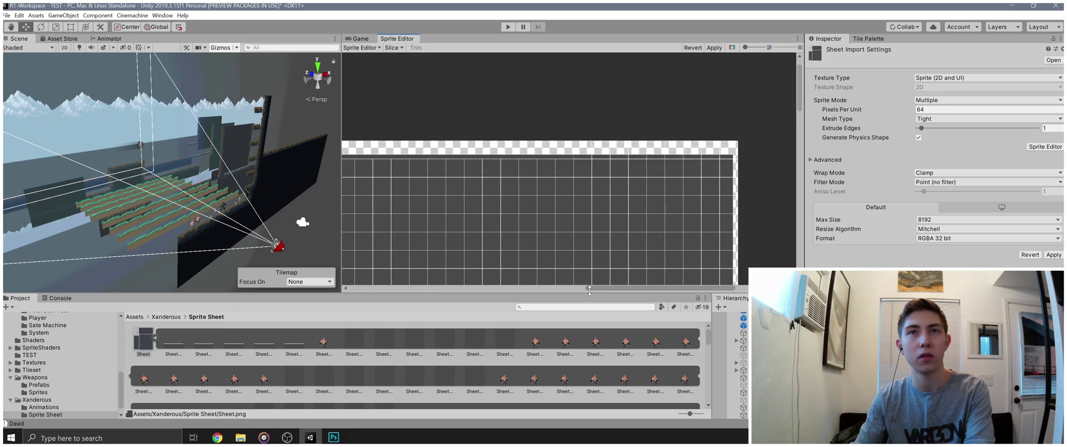
{"action": "left_click", "coordinate": [590, 151]}
{"action": "left_click", "coordinate": [585, 151]}
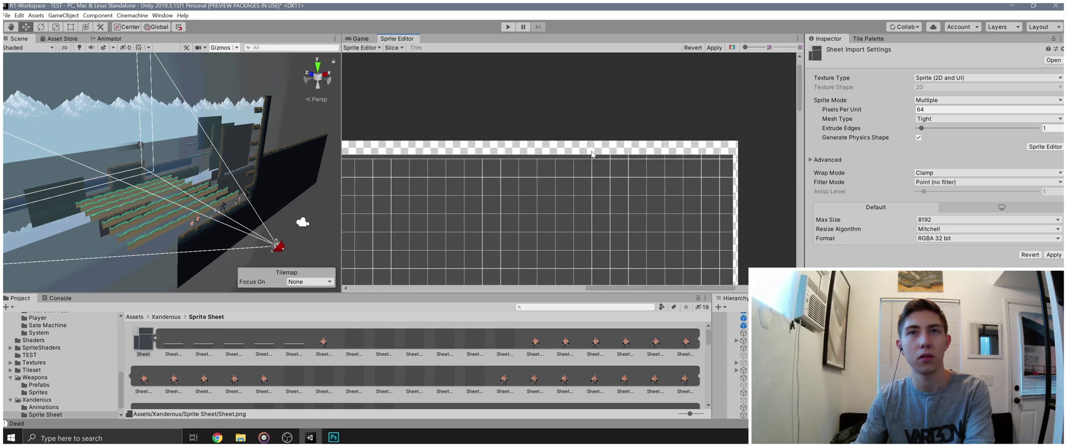
{"action": "left_click", "coordinate": [615, 150]}
{"action": "left_click", "coordinate": [609, 150]}
{"action": "left_click", "coordinate": [600, 150]}
{"action": "left_click", "coordinate": [628, 154]}
{"action": "left_click", "coordinate": [654, 149]}
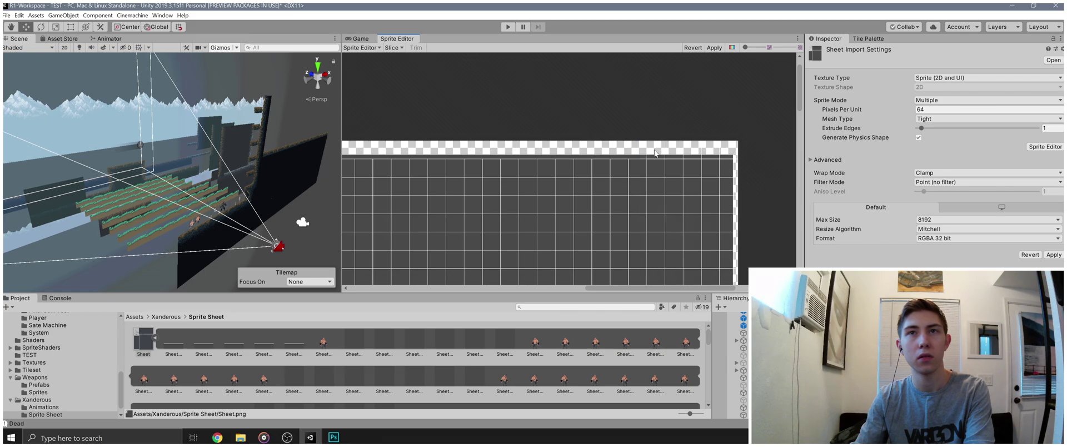
{"action": "left_click", "coordinate": [674, 150]}
{"action": "left_click", "coordinate": [698, 154]}
{"action": "left_click", "coordinate": [700, 153]}
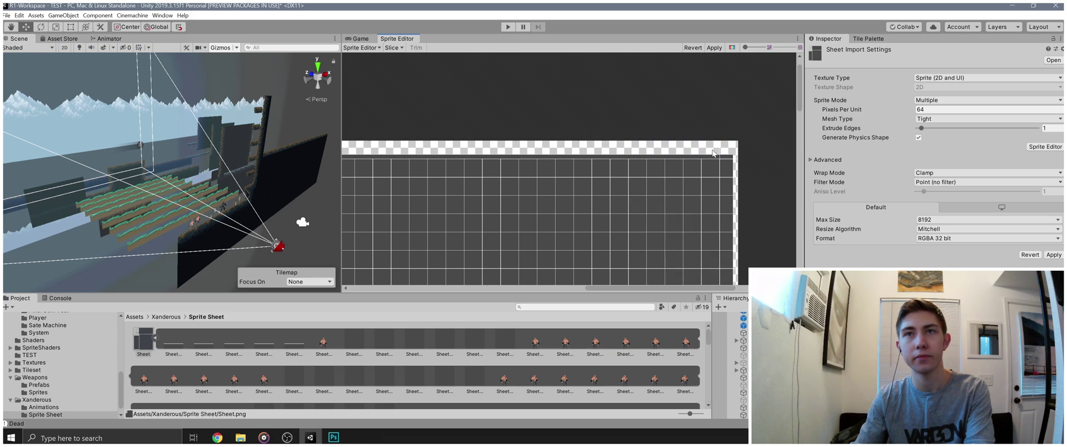
{"action": "left_click", "coordinate": [723, 150]}
{"action": "left_click", "coordinate": [725, 148]}
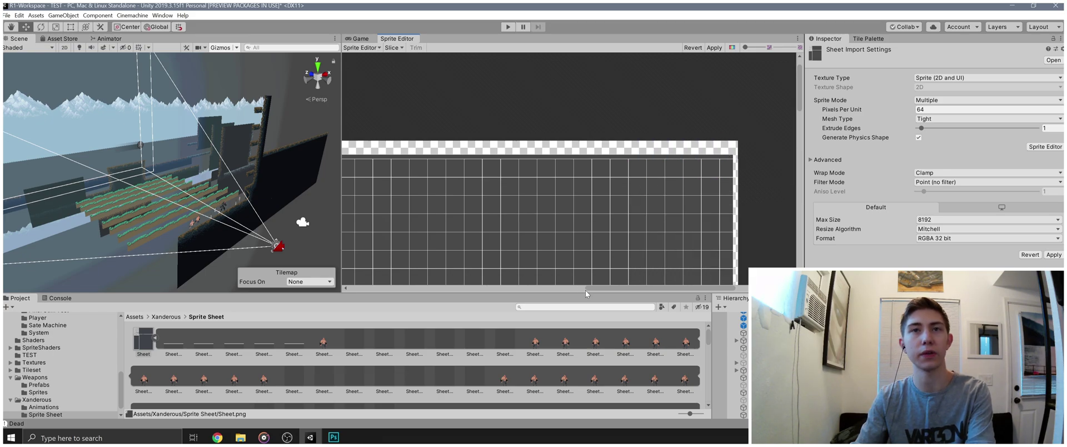
- Delete the sprite rectangles over and around the Idle Look and Idle labels beside the Shirtless rows
{"action": "left_click_drag", "start_coordinate": [585, 289], "coordinate": [390, 289]}
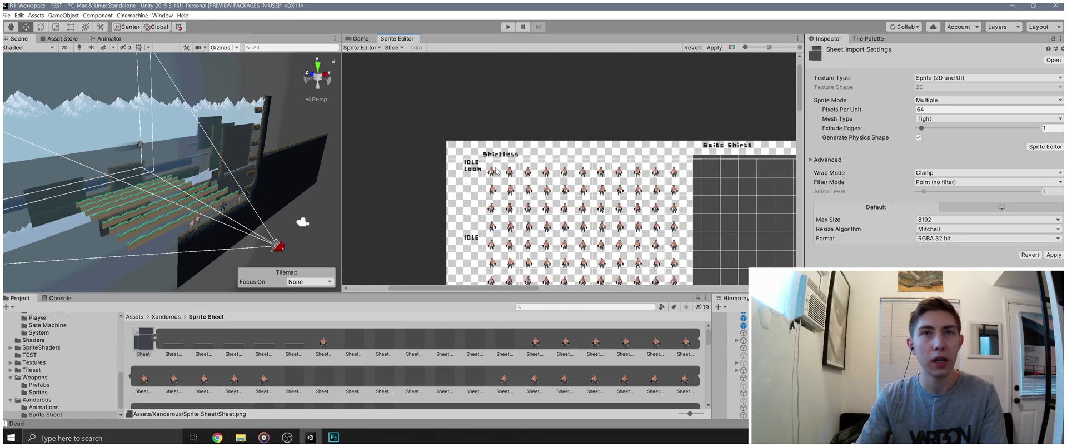
{"action": "left_click", "coordinate": [466, 175]}
{"action": "left_click", "coordinate": [472, 189]}
{"action": "left_click", "coordinate": [466, 173]}
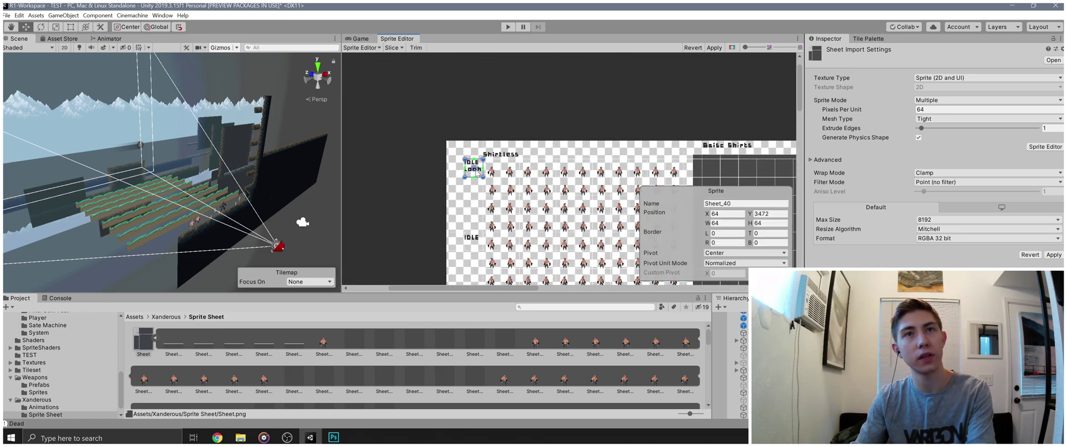
{"action": "left_click", "coordinate": [474, 195]}
{"action": "left_click", "coordinate": [474, 241]}
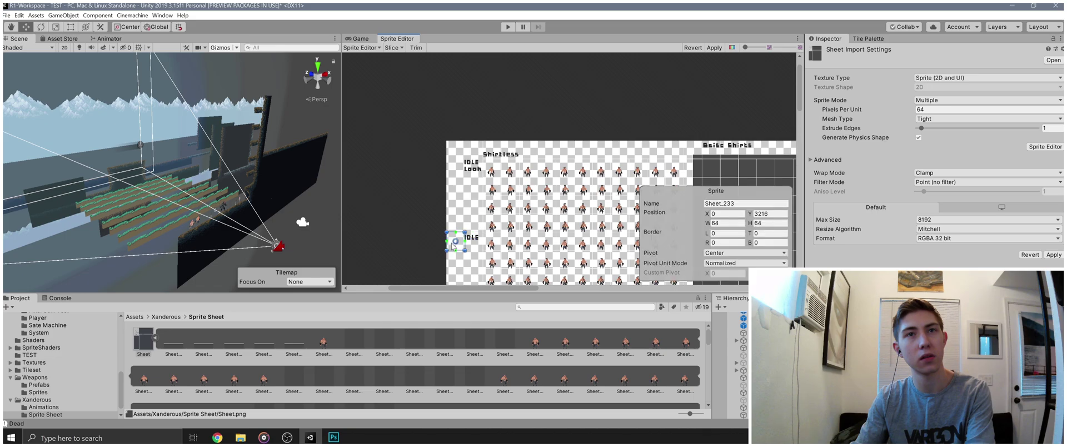
{"action": "left_click", "coordinate": [456, 245]}
- Delete the unneeded sprite rectangles in the label column beside the lower Idle, Jump and Dash rows
{"action": "scroll", "coordinate": [457, 261], "scroll_direction": "down", "scroll_amount": 2}
{"action": "left_click", "coordinate": [459, 251]}
{"action": "left_click", "coordinate": [465, 257]}
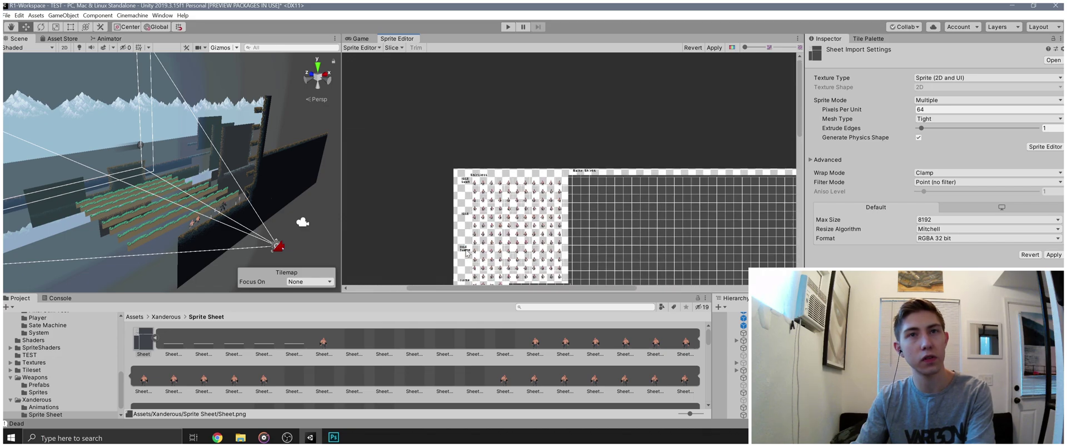
{"action": "left_click", "coordinate": [465, 250]}
{"action": "left_click", "coordinate": [465, 270]}
{"action": "scroll", "coordinate": [466, 270], "scroll_direction": "down", "scroll_amount": 1}
{"action": "left_click", "coordinate": [468, 265]}
{"action": "left_click", "coordinate": [465, 266]}
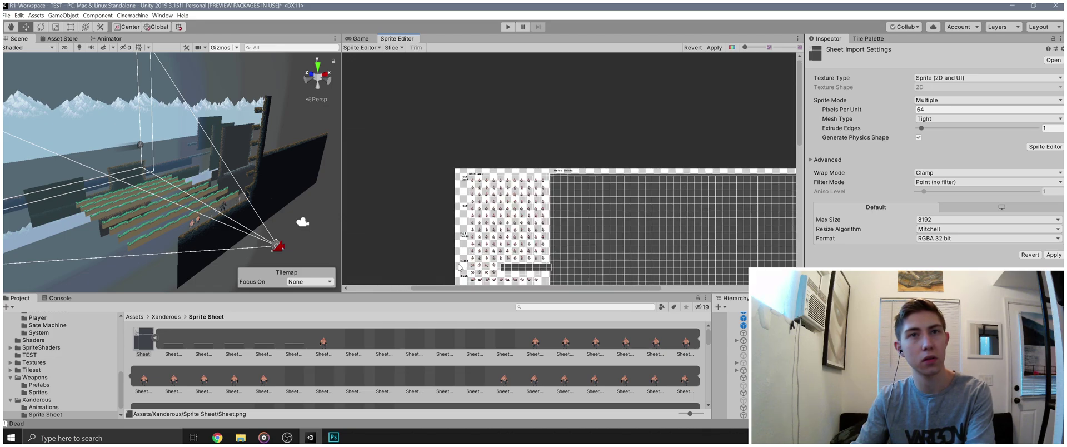
{"action": "left_click", "coordinate": [459, 263]}
{"action": "left_click", "coordinate": [460, 271]}
{"action": "left_click", "coordinate": [459, 278]}
{"action": "left_click", "coordinate": [461, 280]}
{"action": "left_click", "coordinate": [463, 280]}
{"action": "left_click", "coordinate": [466, 281]}
- Delete the sprite rectangles over the Run and Basic Sword labels
{"action": "left_click_drag", "start_coordinate": [800, 135], "coordinate": [798, 171]}
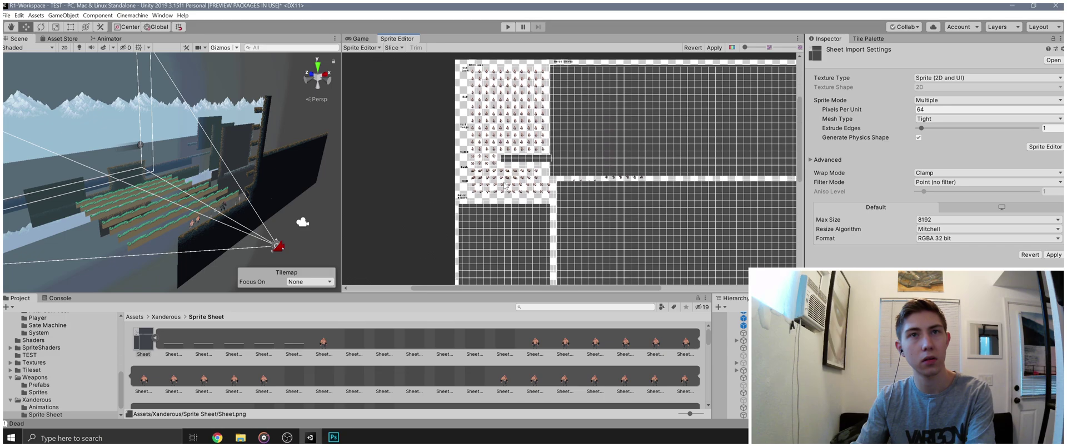
{"action": "scroll", "coordinate": [444, 205], "scroll_direction": "up", "scroll_amount": 10}
{"action": "left_click", "coordinate": [505, 127]}
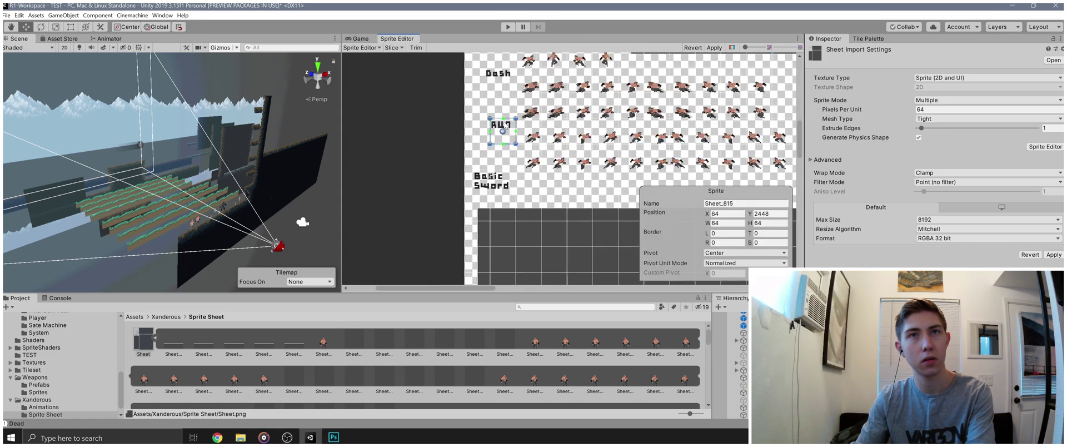
{"action": "left_click", "coordinate": [490, 156]}
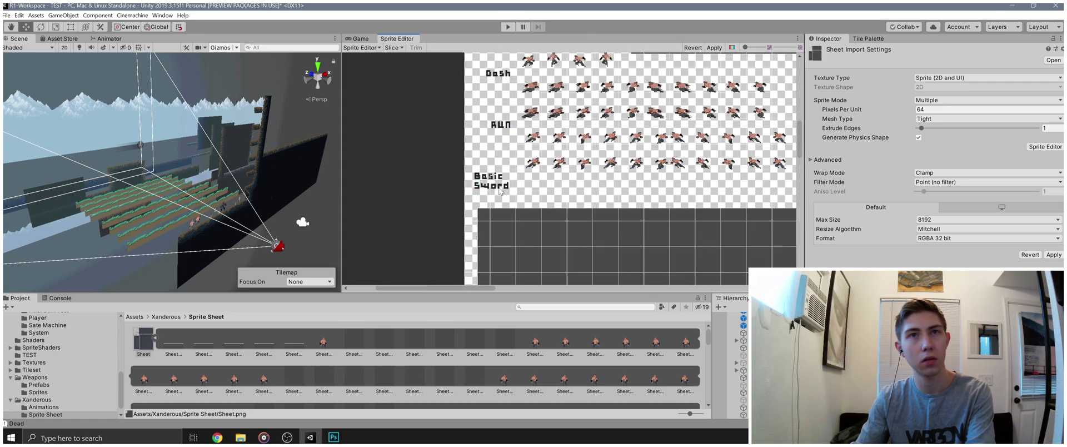
- Inspect the strip beside the Basic Sword label and the rest of the sheet for leftover sprite rectangles
{"action": "scroll", "coordinate": [571, 195], "scroll_direction": "up", "scroll_amount": 2}
{"action": "scroll", "coordinate": [570, 195], "scroll_direction": "down", "scroll_amount": 6}
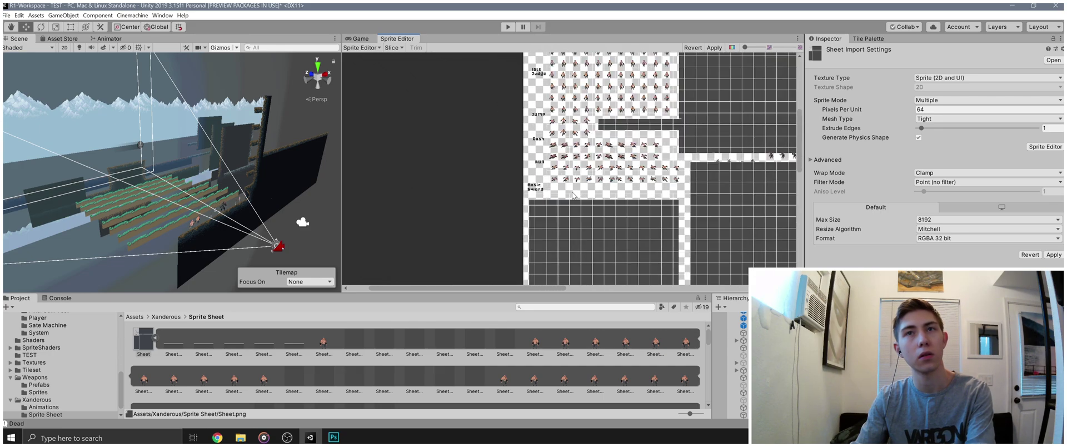
{"action": "scroll", "coordinate": [553, 193], "scroll_direction": "up", "scroll_amount": 5}
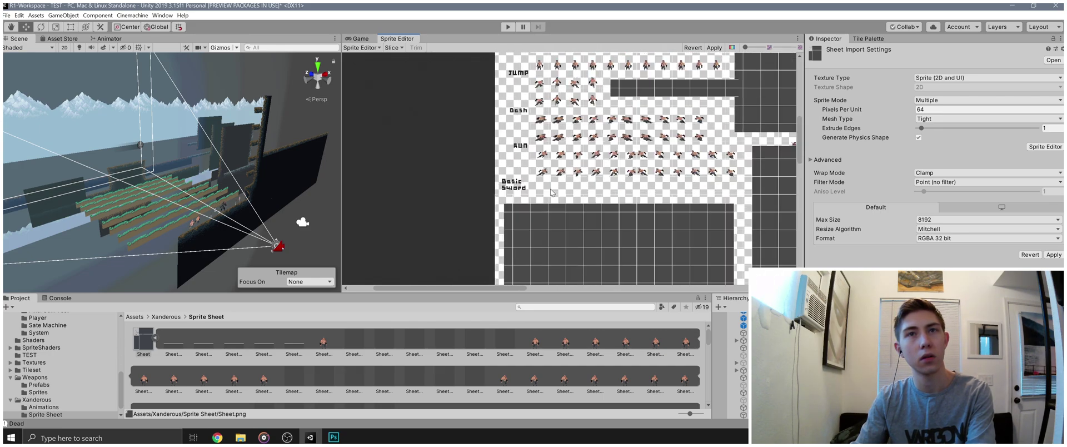
{"action": "left_click_drag", "start_coordinate": [728, 184], "coordinate": [728, 184]}
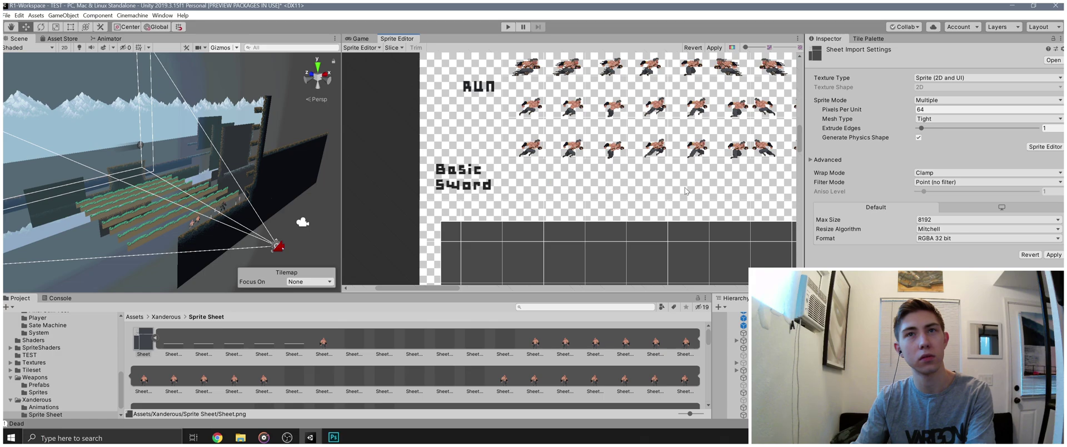
{"action": "scroll", "coordinate": [567, 184], "scroll_direction": "down", "scroll_amount": 8}
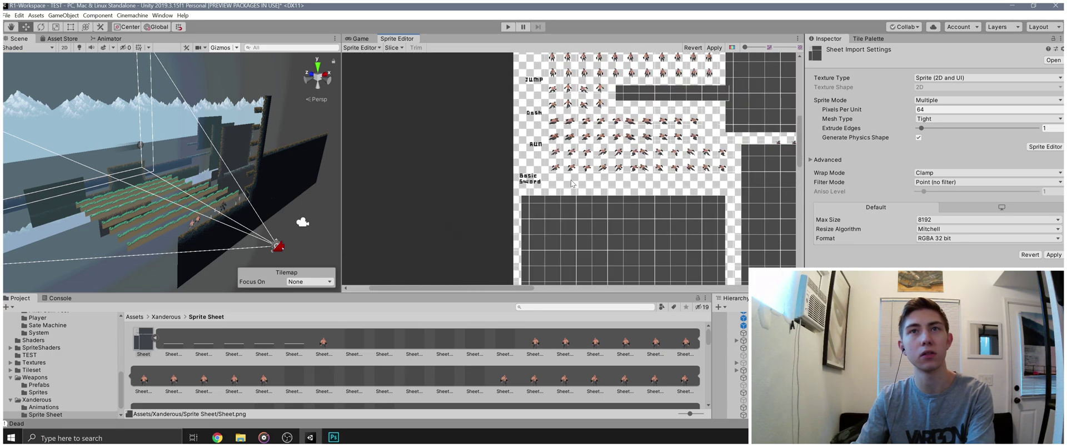
{"action": "left_click_drag", "start_coordinate": [648, 181], "coordinate": [592, 215]}
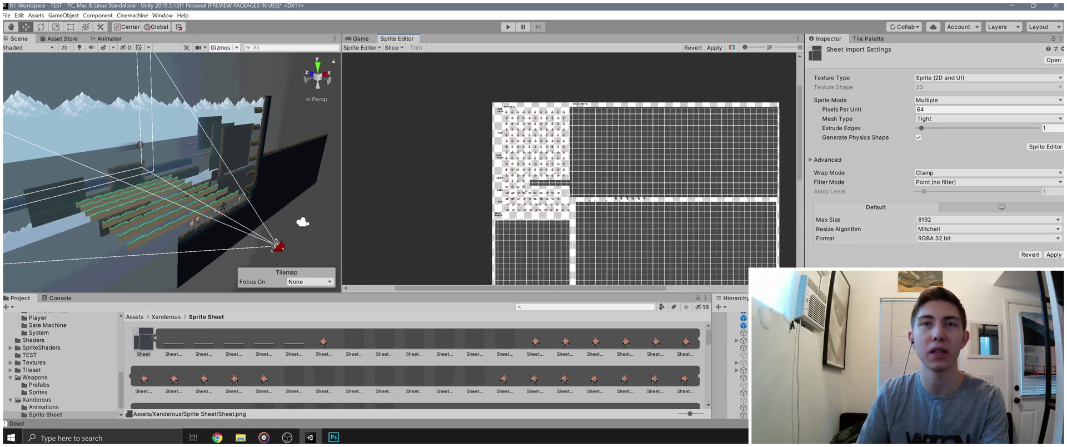
{"action": "scroll", "coordinate": [538, 229], "scroll_direction": "up", "scroll_amount": 6}
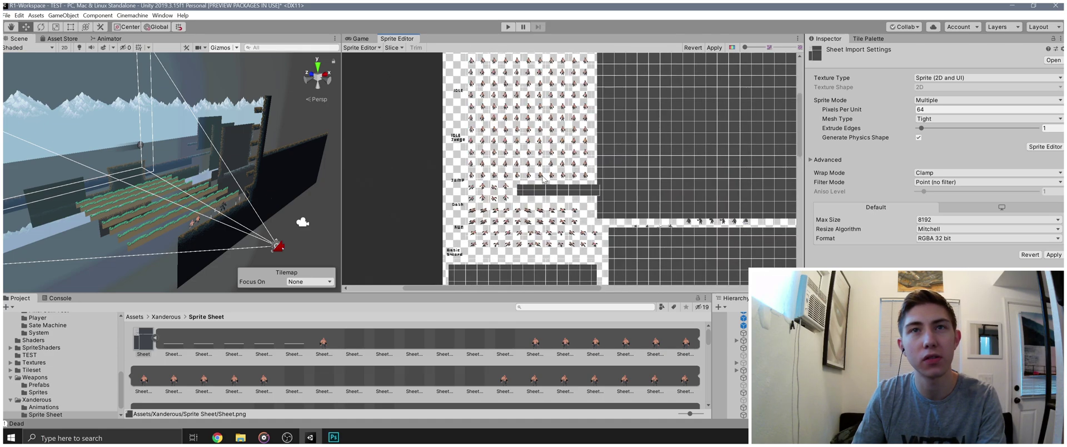
- Check the sprite rectangles of the first Idle Look row one by one, from the first frame to the last
{"action": "scroll", "coordinate": [544, 200], "scroll_direction": "up", "scroll_amount": 8}
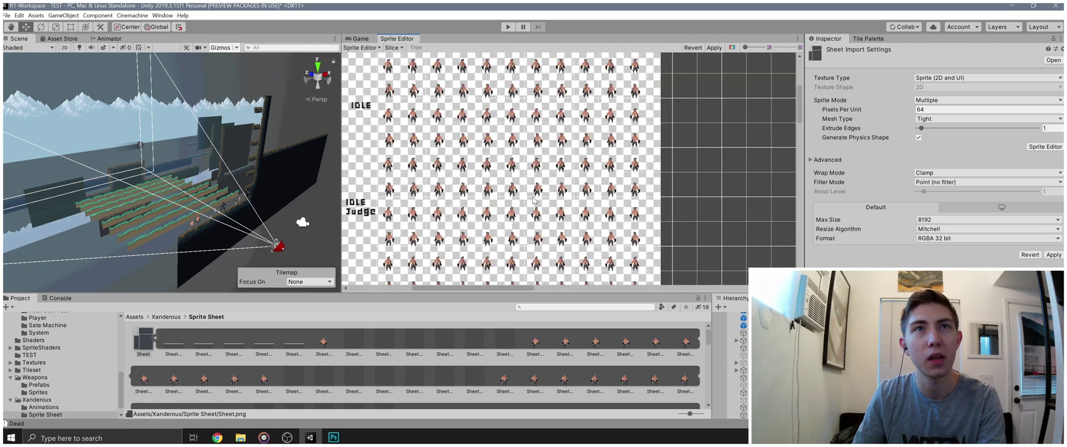
{"action": "scroll", "coordinate": [517, 266], "scroll_direction": "up", "scroll_amount": 2}
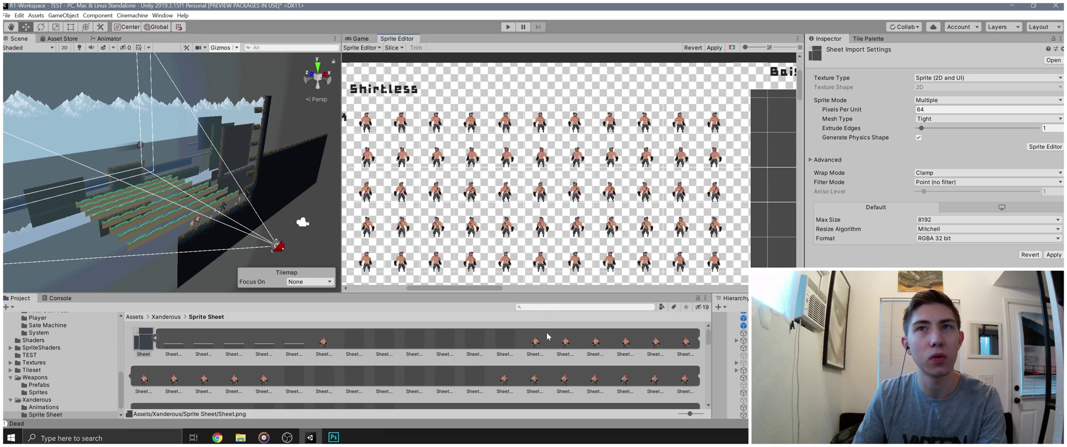
{"action": "scroll", "coordinate": [542, 271], "scroll_direction": "down", "scroll_amount": 6}
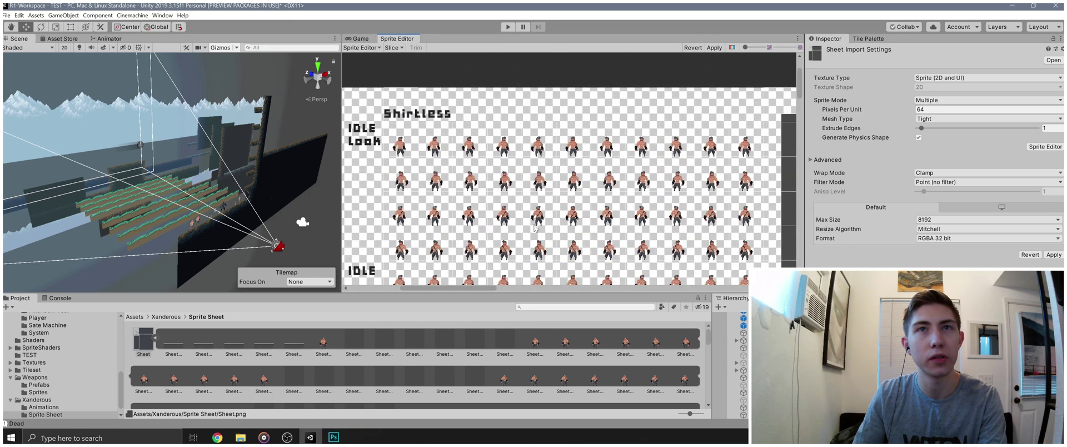
{"action": "left_click", "coordinate": [417, 161]}
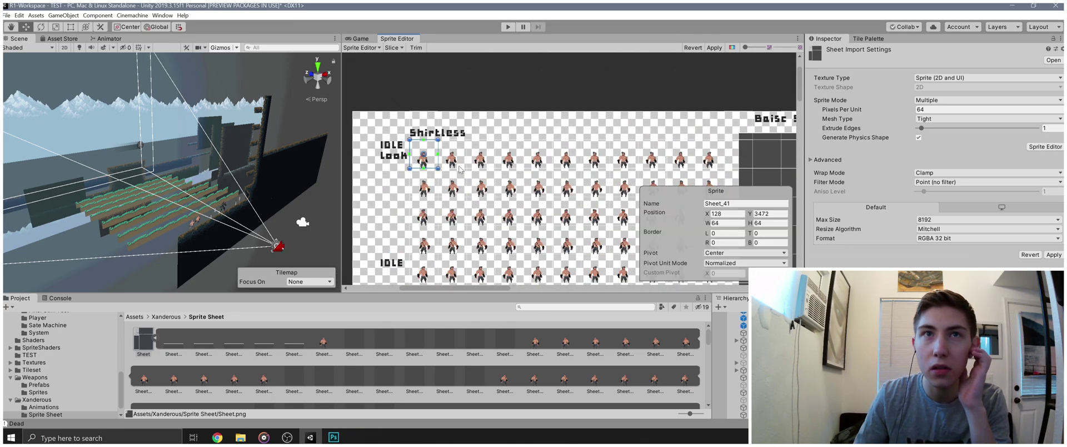
{"action": "left_click", "coordinate": [458, 166]}
{"action": "left_click", "coordinate": [485, 167]}
{"action": "left_click", "coordinate": [516, 167]}
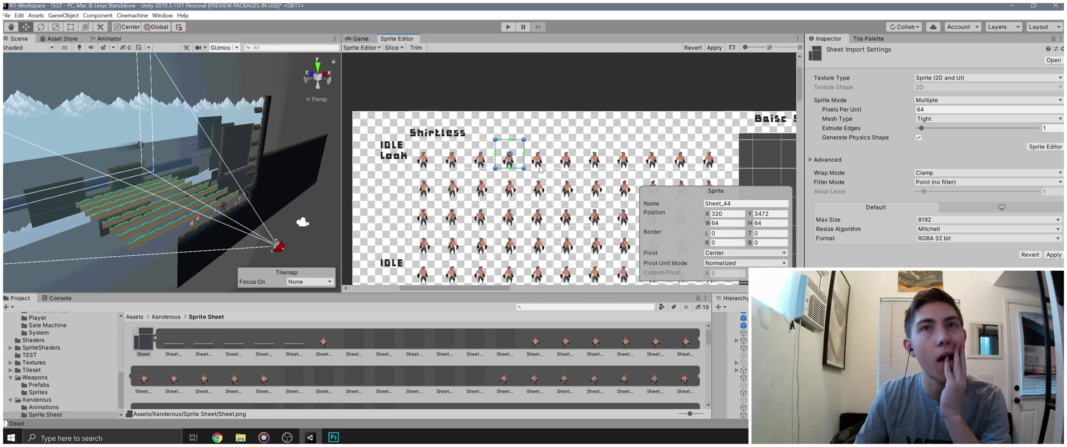
{"action": "left_click", "coordinate": [544, 169]}
{"action": "left_click", "coordinate": [569, 168]}
{"action": "left_click", "coordinate": [593, 169]}
{"action": "left_click", "coordinate": [634, 168]}
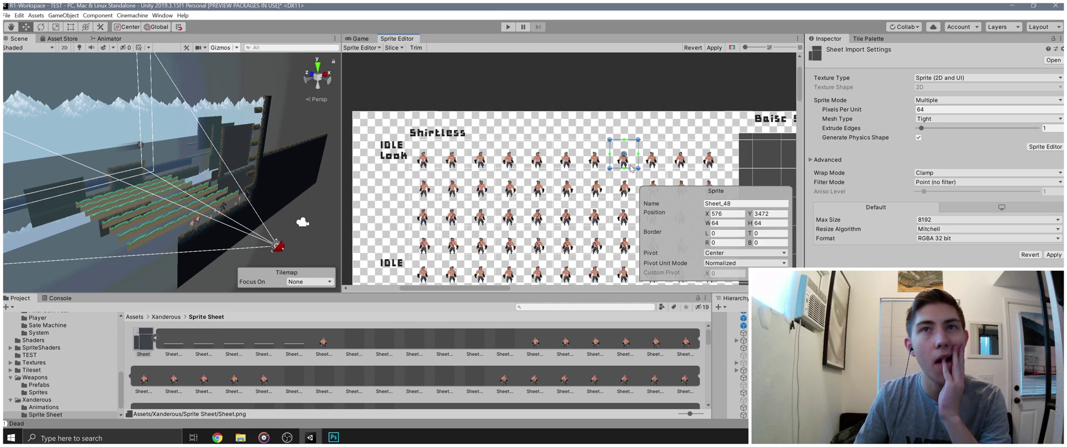
{"action": "left_click", "coordinate": [653, 168]}
{"action": "left_click", "coordinate": [678, 167]}
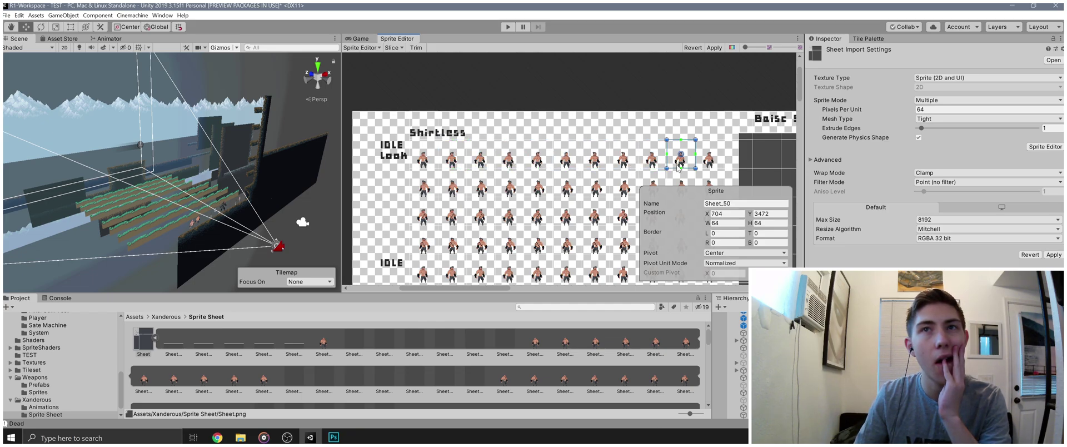
{"action": "left_click", "coordinate": [714, 167]}
{"action": "left_click", "coordinate": [425, 162]}
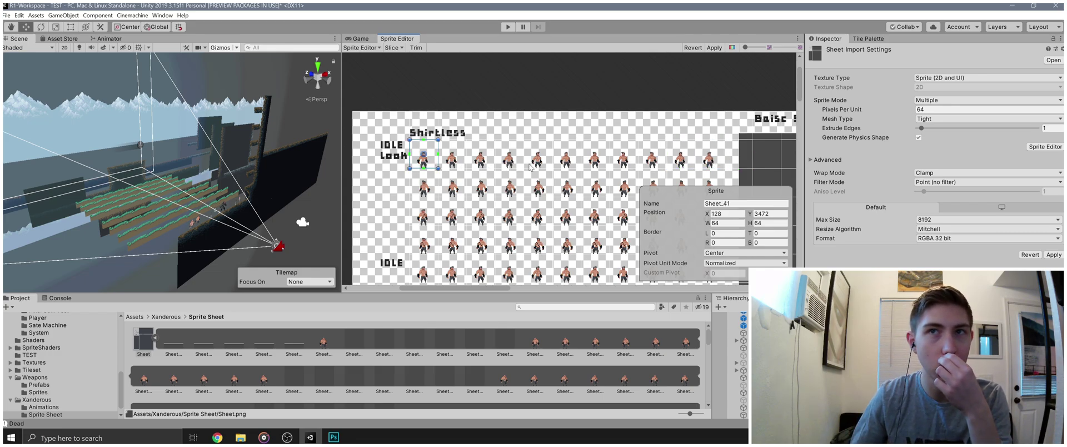
{"action": "scroll", "coordinate": [530, 166], "scroll_direction": "down", "scroll_amount": 4}
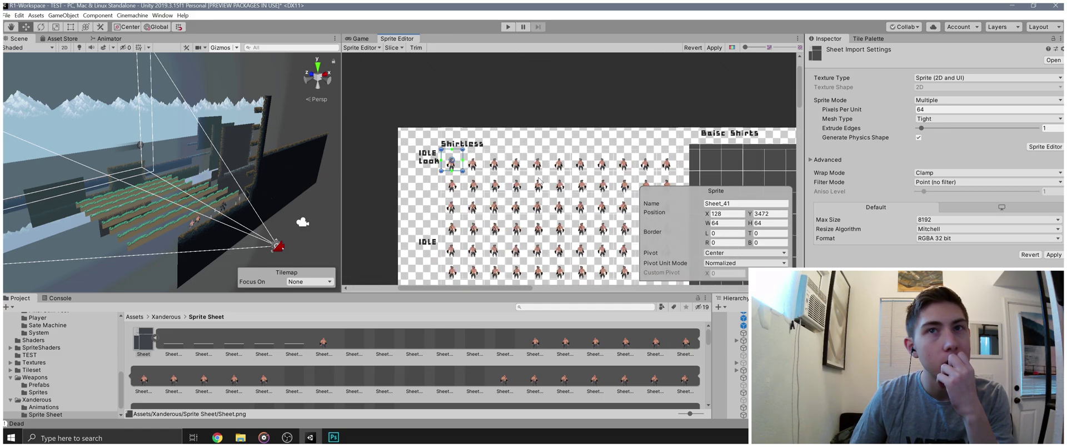
{"action": "scroll", "coordinate": [530, 168], "scroll_direction": "up", "scroll_amount": 4}
{"action": "scroll", "coordinate": [530, 169], "scroll_direction": "down", "scroll_amount": 1}
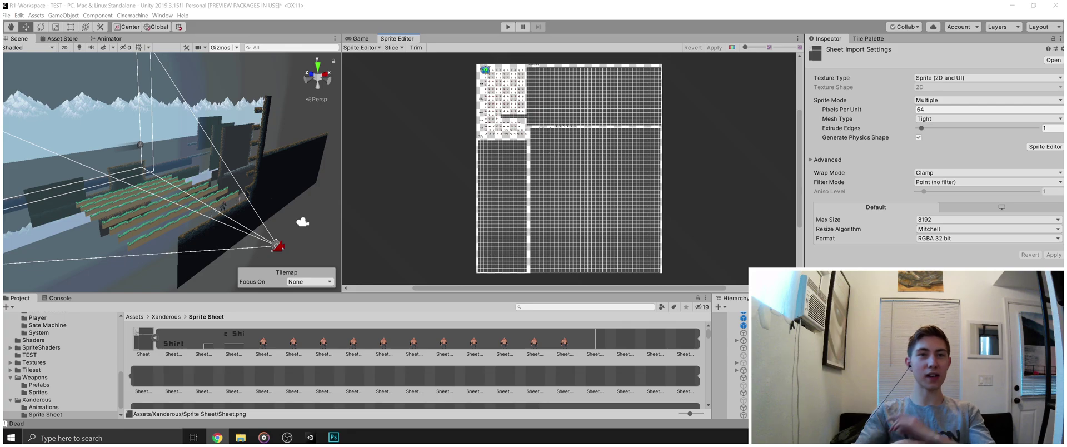
- Delete the leftover sprite rectangles over the Shirtless header above the Idle Look row
{"action": "left_click", "coordinate": [487, 91]}
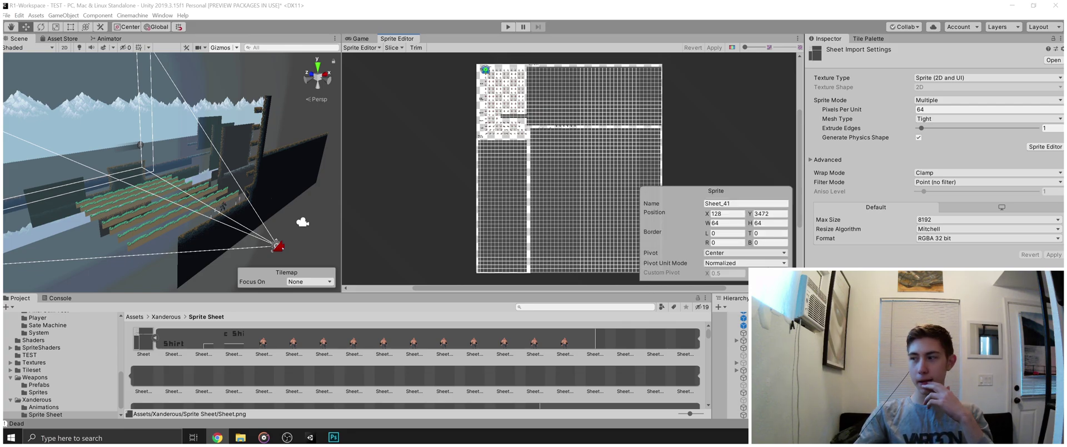
{"action": "scroll", "coordinate": [646, 181], "scroll_direction": "up", "scroll_amount": 2}
{"action": "scroll", "coordinate": [509, 99], "scroll_direction": "up", "scroll_amount": 2}
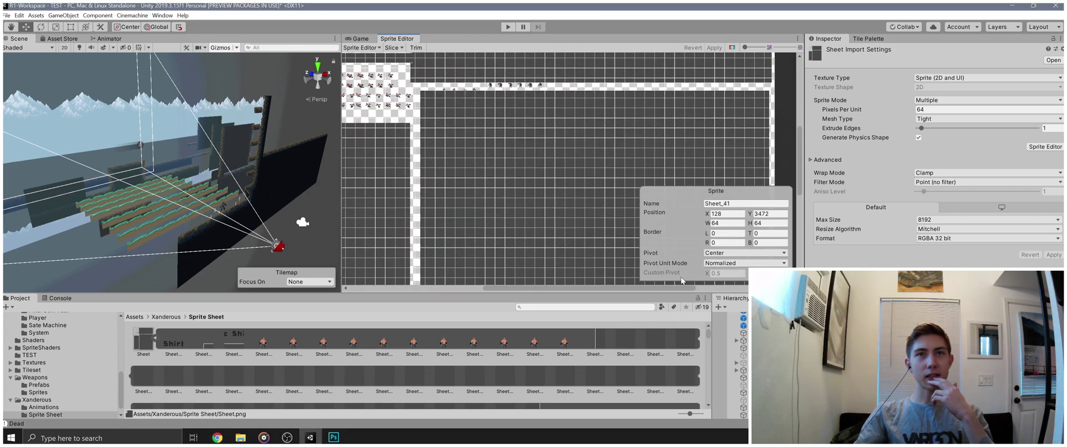
{"action": "scroll", "coordinate": [414, 80], "scroll_direction": "up", "scroll_amount": 3}
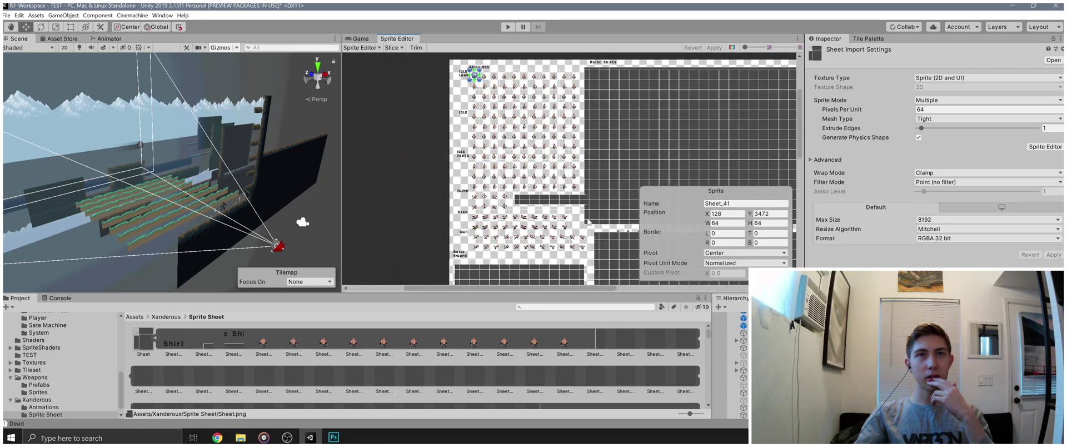
{"action": "scroll", "coordinate": [498, 143], "scroll_direction": "up", "scroll_amount": 3}
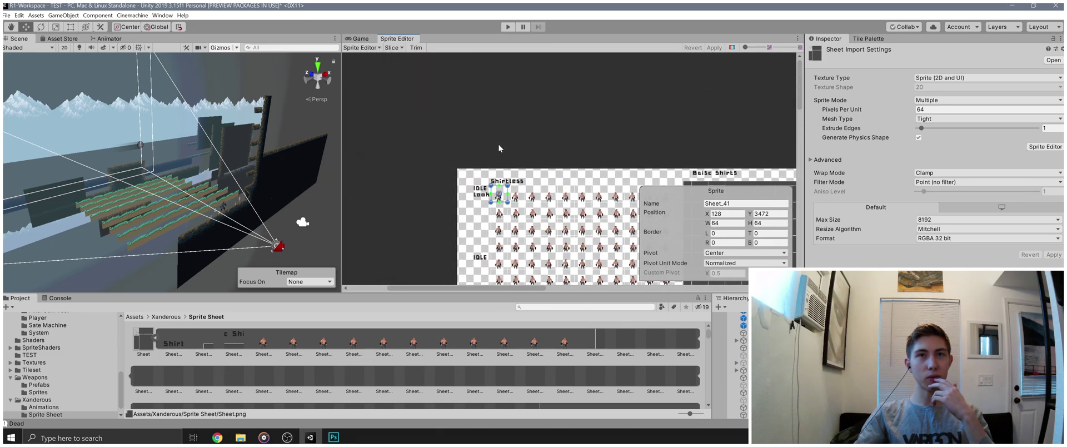
{"action": "left_click", "coordinate": [543, 189]}
{"action": "left_click", "coordinate": [529, 194]}
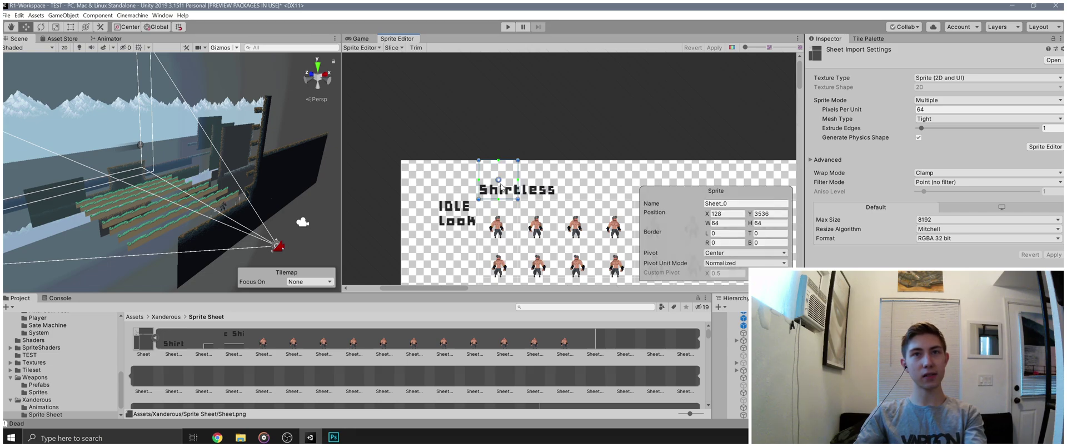
{"action": "key", "text": "Delete"}
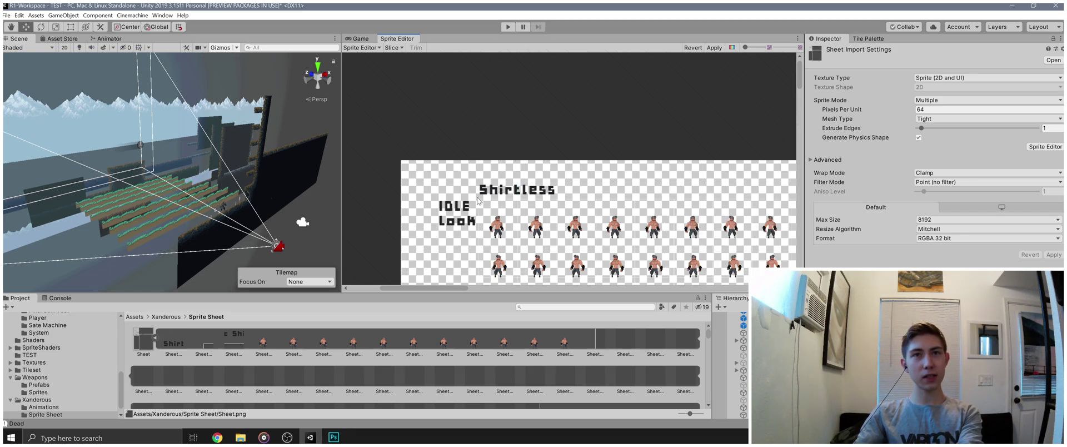
{"action": "scroll", "coordinate": [488, 204], "scroll_direction": "up", "scroll_amount": 2}
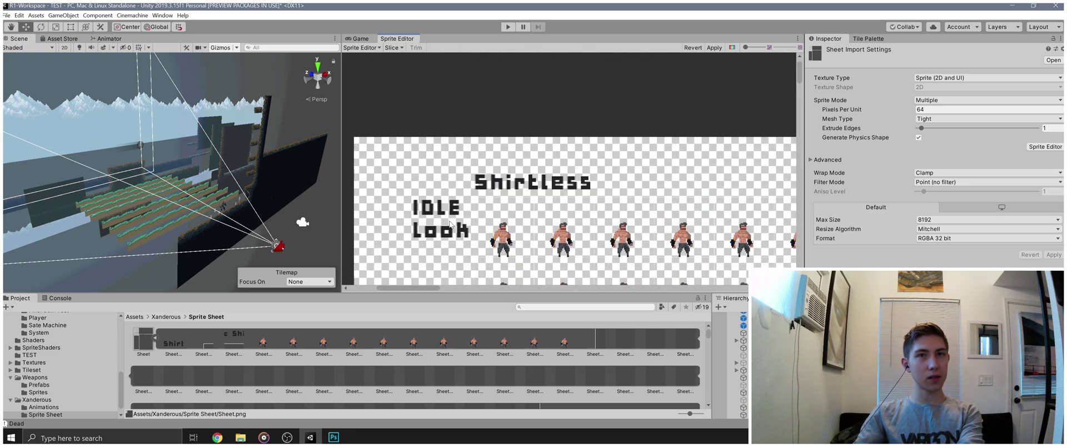
- Delete the leftover sprite rectangles over the Baisc Shirts header
{"action": "scroll", "coordinate": [458, 239], "scroll_direction": "down", "scroll_amount": 5}
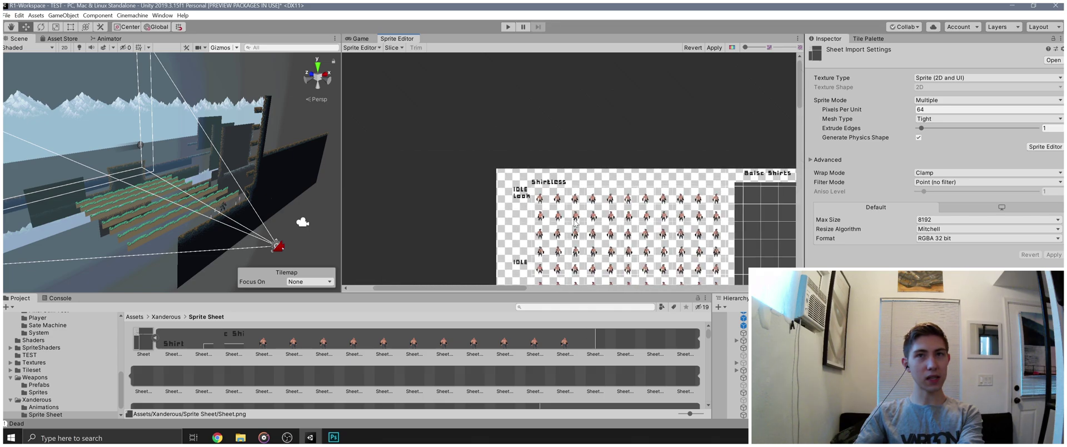
{"action": "scroll", "coordinate": [611, 185], "scroll_direction": "up", "scroll_amount": 4}
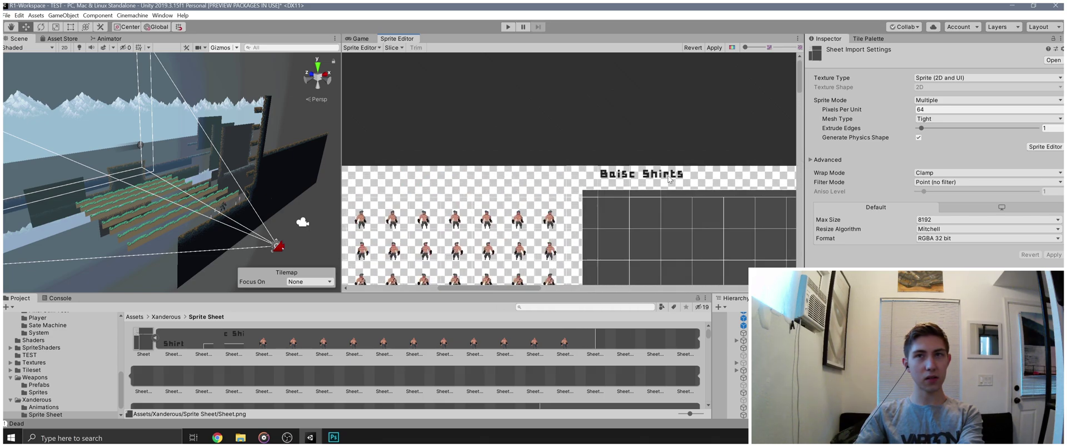
{"action": "left_click", "coordinate": [625, 174]}
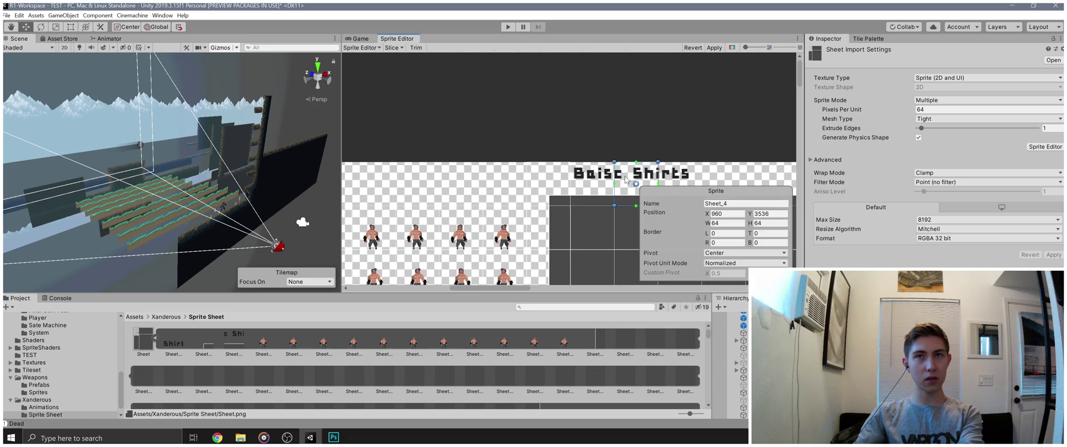
{"action": "left_click", "coordinate": [633, 187]}
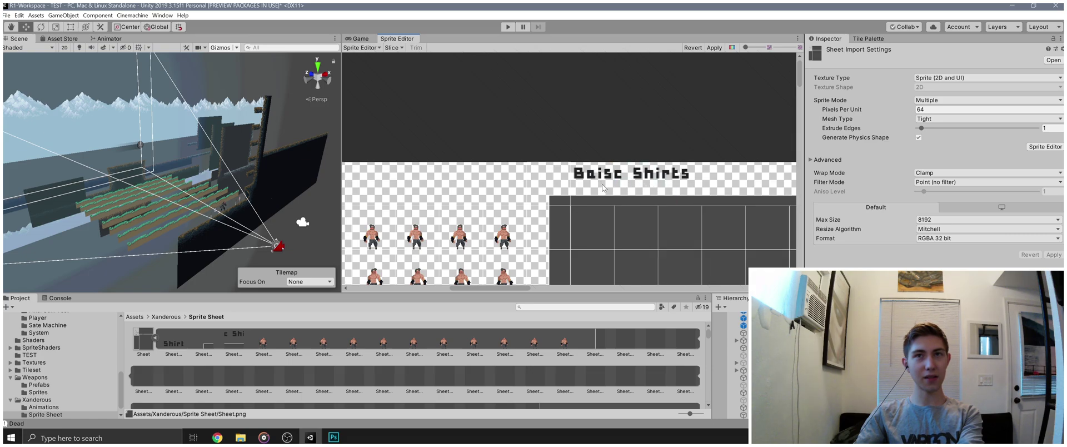
{"action": "scroll", "coordinate": [633, 213], "scroll_direction": "down", "scroll_amount": 5}
{"action": "scroll", "coordinate": [632, 211], "scroll_direction": "down", "scroll_amount": 4}
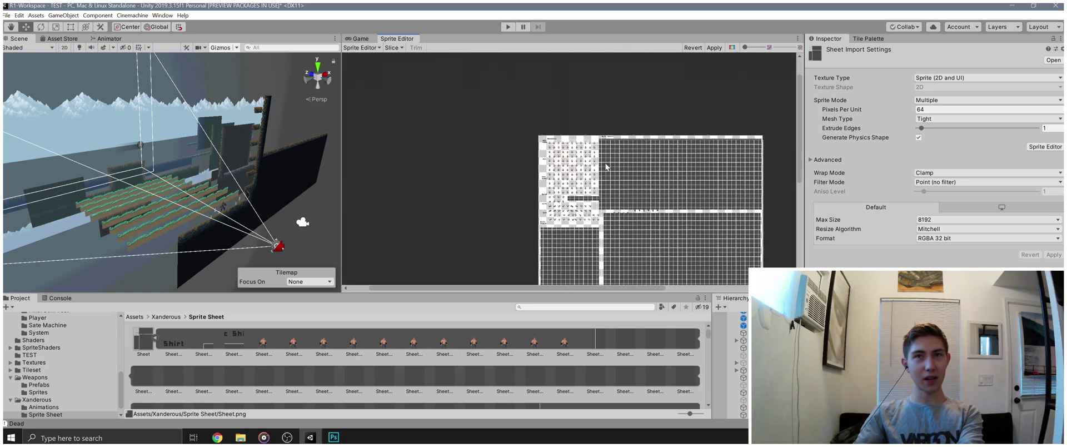
{"action": "scroll", "coordinate": [605, 183], "scroll_direction": "down", "scroll_amount": 2}
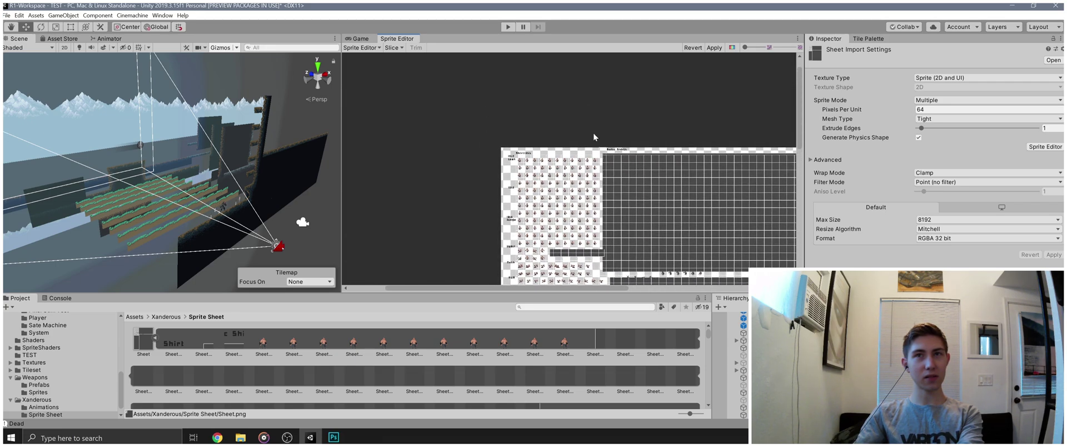
{"action": "scroll", "coordinate": [605, 150], "scroll_direction": "up", "scroll_amount": 6}
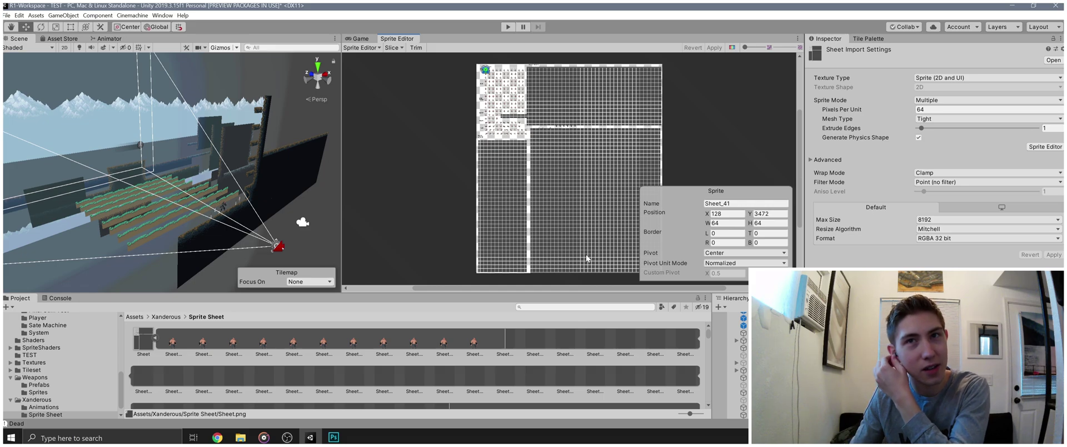
- Check the name of the last sprite rectangle in the lower-right corner of the sheet
{"action": "left_click_drag", "start_coordinate": [727, 152], "coordinate": [666, 99]}
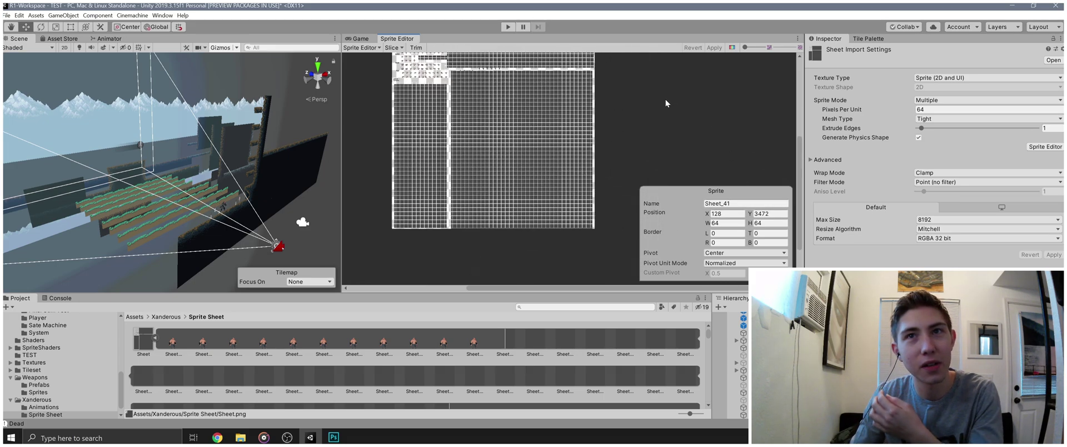
{"action": "scroll", "coordinate": [596, 230], "scroll_direction": "up", "scroll_amount": 6}
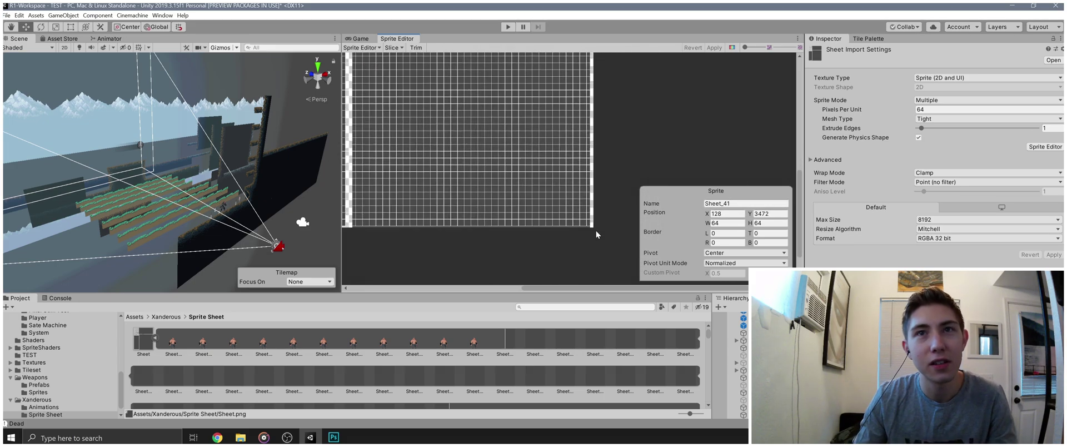
{"action": "left_click", "coordinate": [567, 201]}
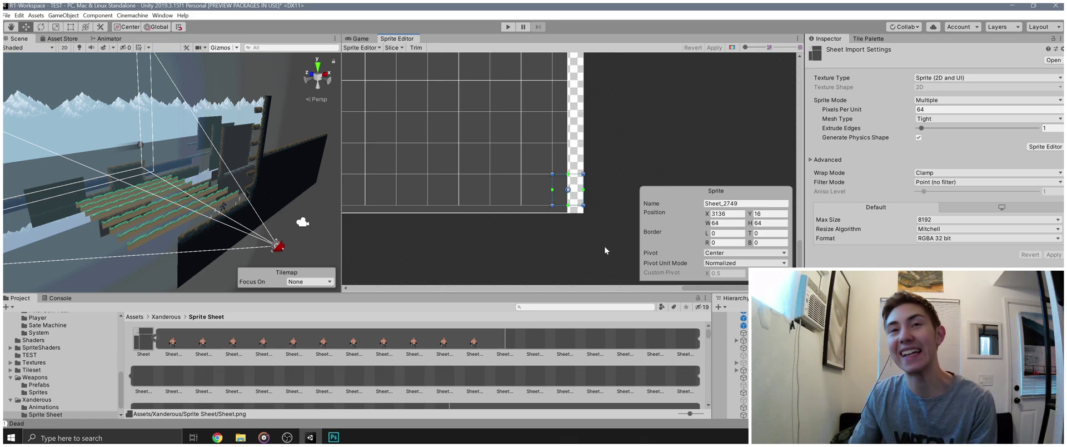
{"action": "scroll", "coordinate": [605, 245], "scroll_direction": "down", "scroll_amount": 8}
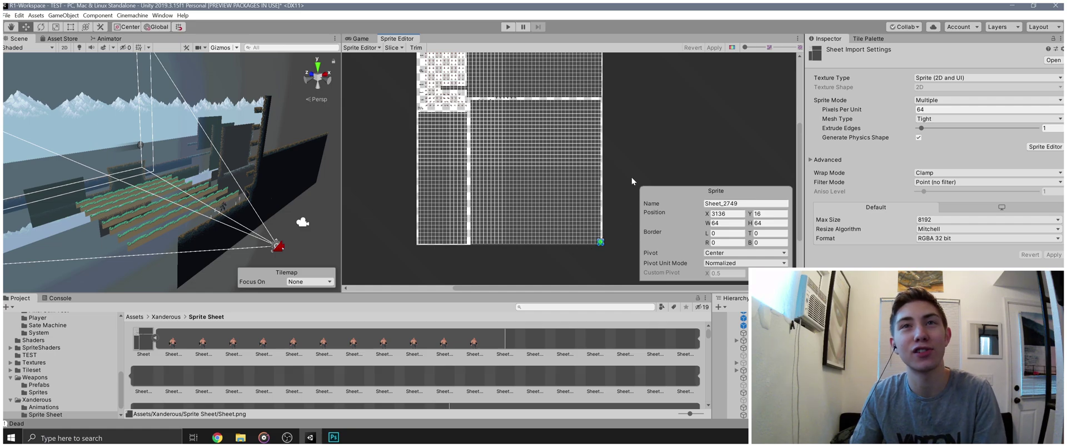
- Review the sliced sheet, examining the Shirtless animation rows, their label column and the uncut strips beside them
{"action": "left_click_drag", "start_coordinate": [631, 198], "coordinate": [652, 248]}
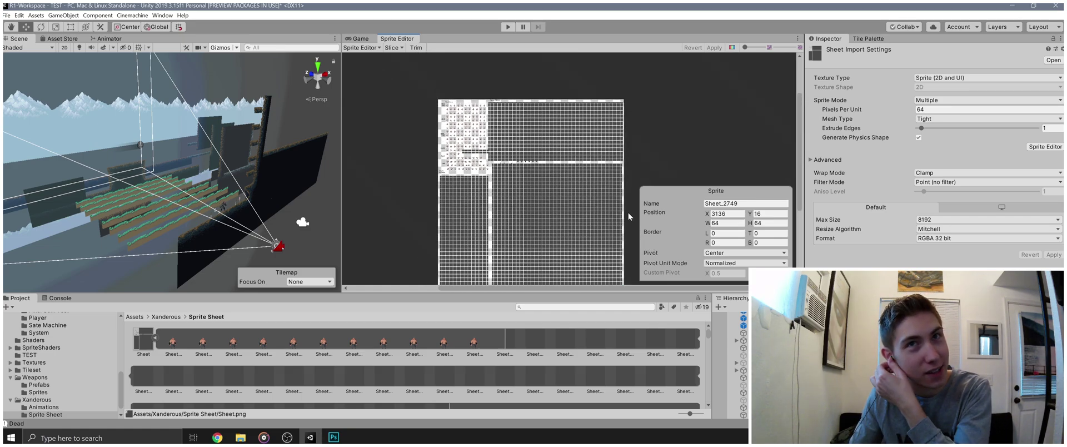
{"action": "scroll", "coordinate": [503, 172], "scroll_direction": "up", "scroll_amount": 5}
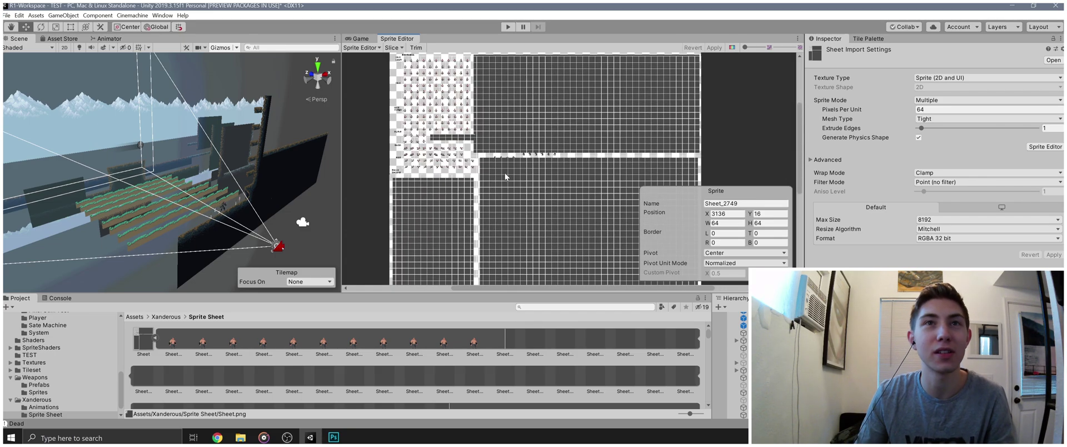
{"action": "scroll", "coordinate": [533, 221], "scroll_direction": "down", "scroll_amount": 6}
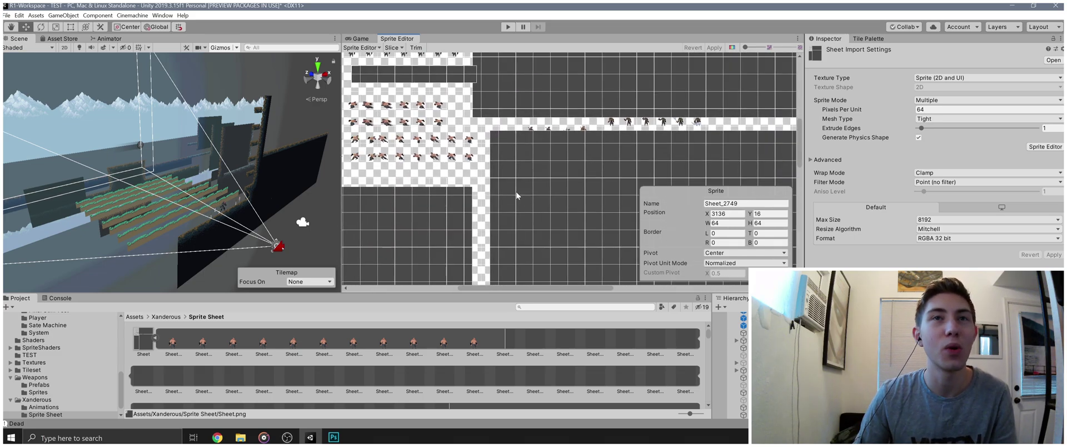
{"action": "scroll", "coordinate": [534, 221], "scroll_direction": "down", "scroll_amount": 2}
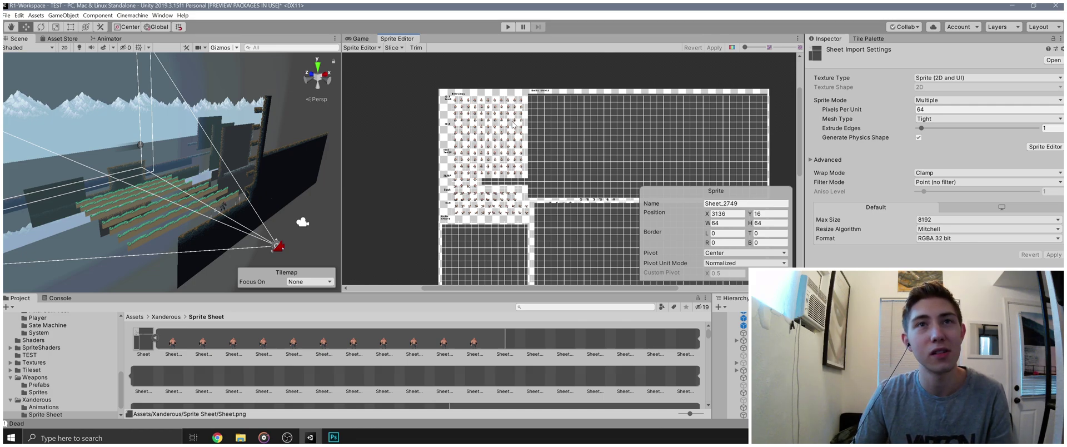
{"action": "scroll", "coordinate": [512, 125], "scroll_direction": "up", "scroll_amount": 3}
{"action": "scroll", "coordinate": [512, 126], "scroll_direction": "up", "scroll_amount": 4}
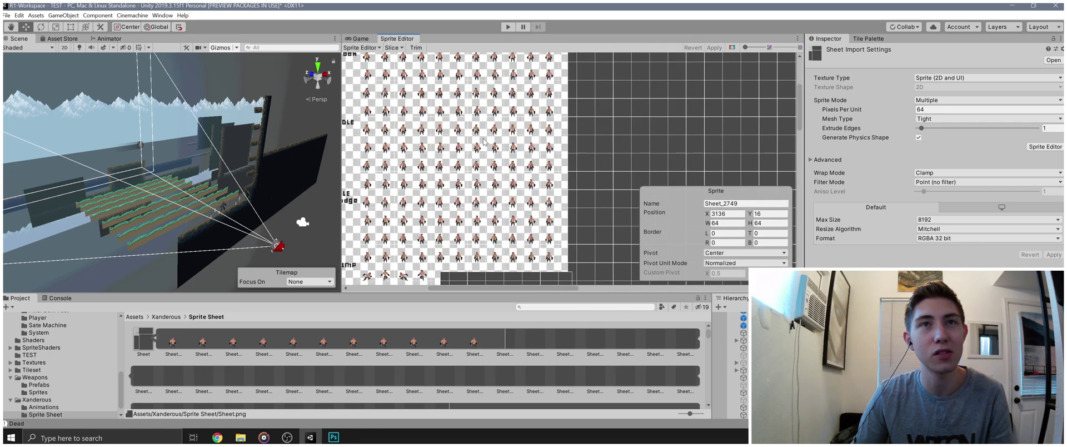
{"action": "scroll", "coordinate": [542, 132], "scroll_direction": "down", "scroll_amount": 3}
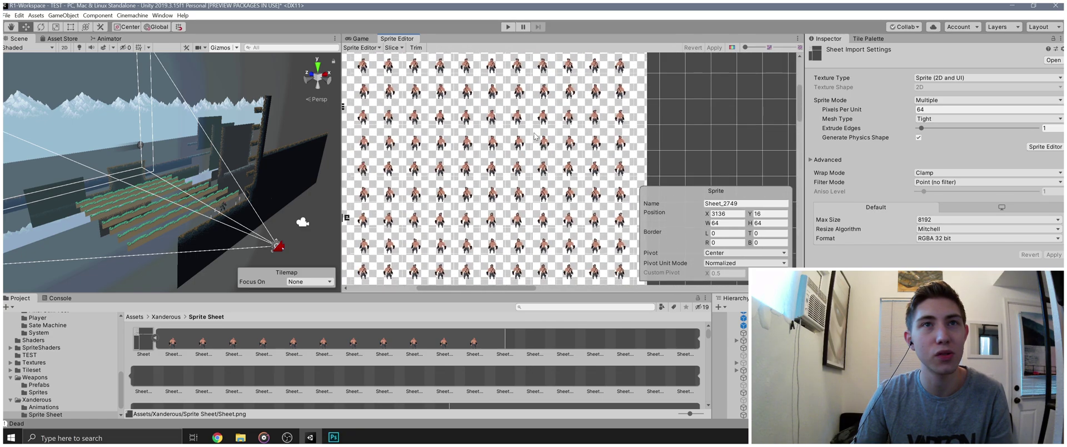
{"action": "scroll", "coordinate": [542, 131], "scroll_direction": "down", "scroll_amount": 3}
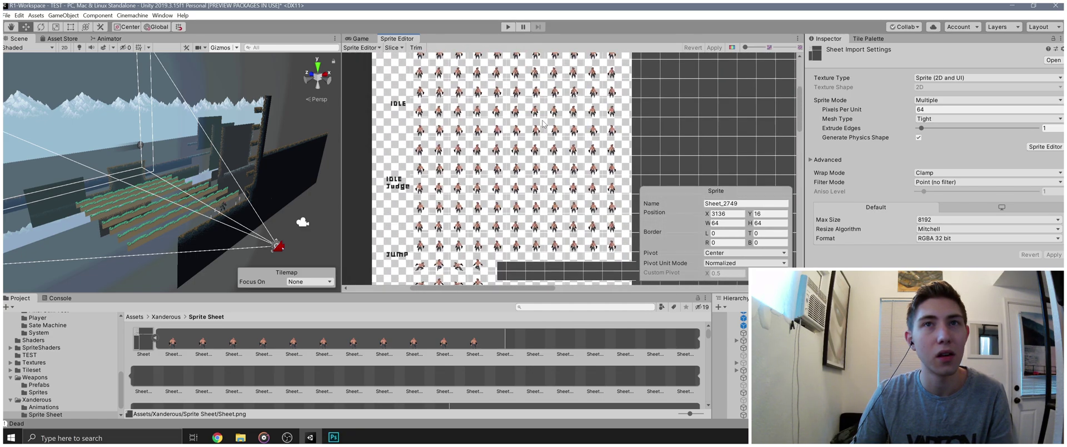
- Examine the sliced Jump, Dash and Run rows and the overall layout of the sheet
{"action": "scroll", "coordinate": [557, 214], "scroll_direction": "up", "scroll_amount": 4}
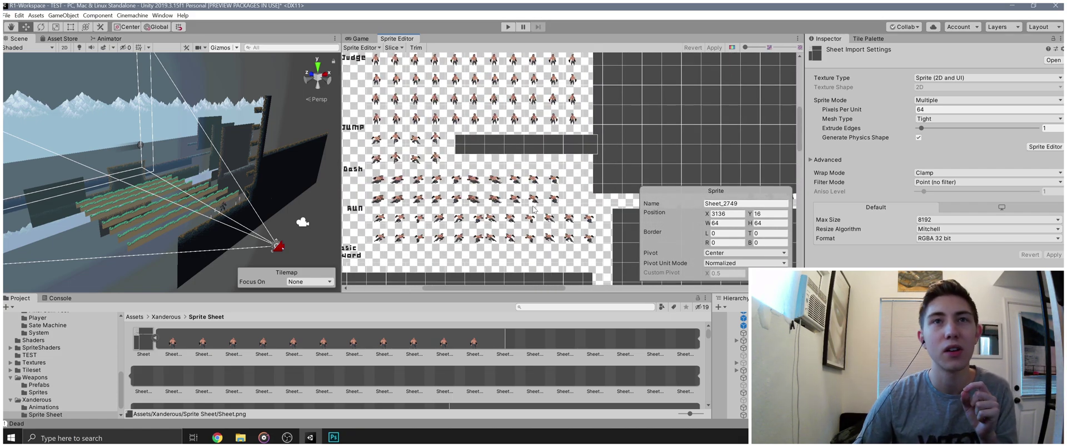
{"action": "scroll", "coordinate": [586, 173], "scroll_direction": "down", "scroll_amount": 5}
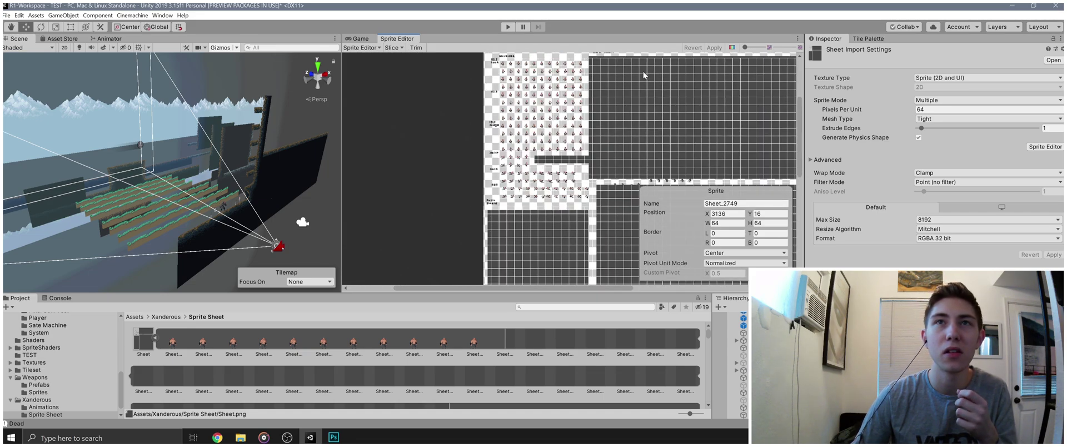
{"action": "scroll", "coordinate": [635, 232], "scroll_direction": "down", "scroll_amount": 4}
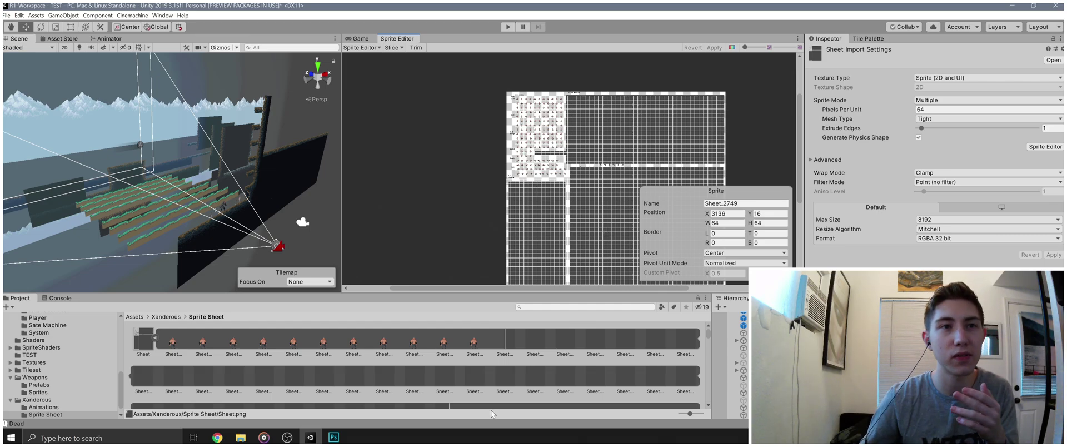
- Switch to Photoshop and inspect the dash sprites against the grid, including the layer of one dash frame, in the source sheet
{"action": "left_click", "coordinate": [333, 437]}
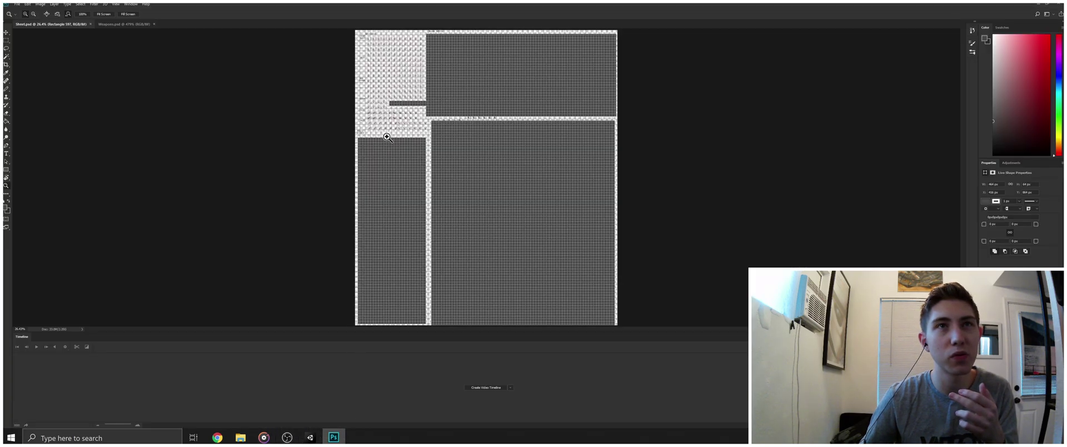
{"action": "left_click_drag", "start_coordinate": [389, 106], "coordinate": [455, 139]}
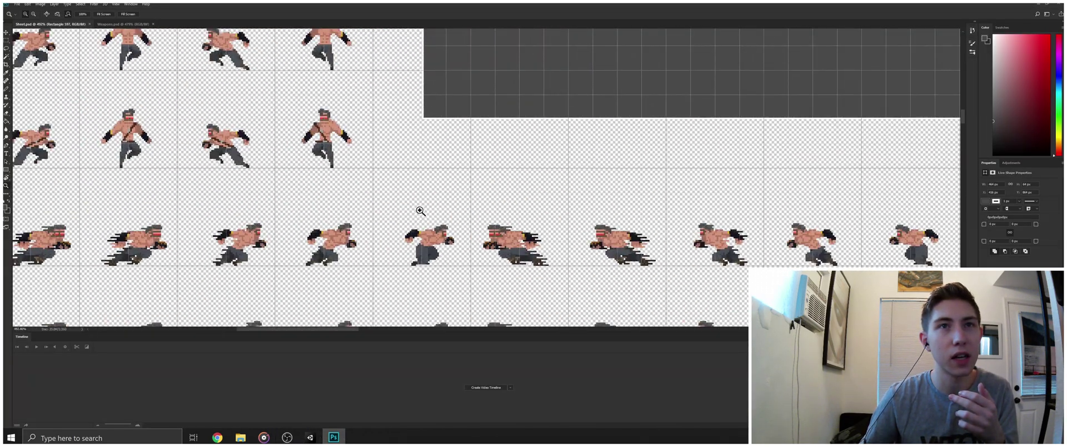
{"action": "key", "text": "v"}
{"action": "left_click", "coordinate": [426, 248]}
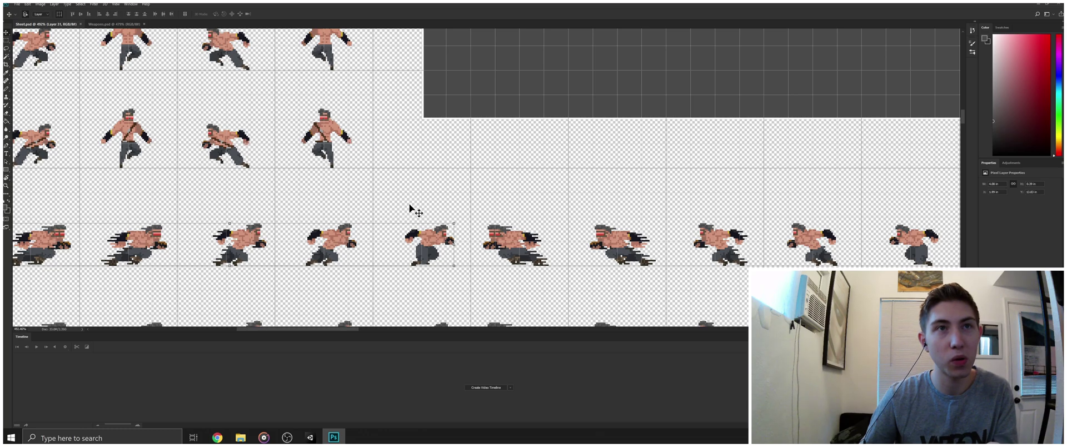
{"action": "key", "text": "z"}
{"action": "scroll", "coordinate": [435, 196], "scroll_direction": "down", "scroll_amount": 10}
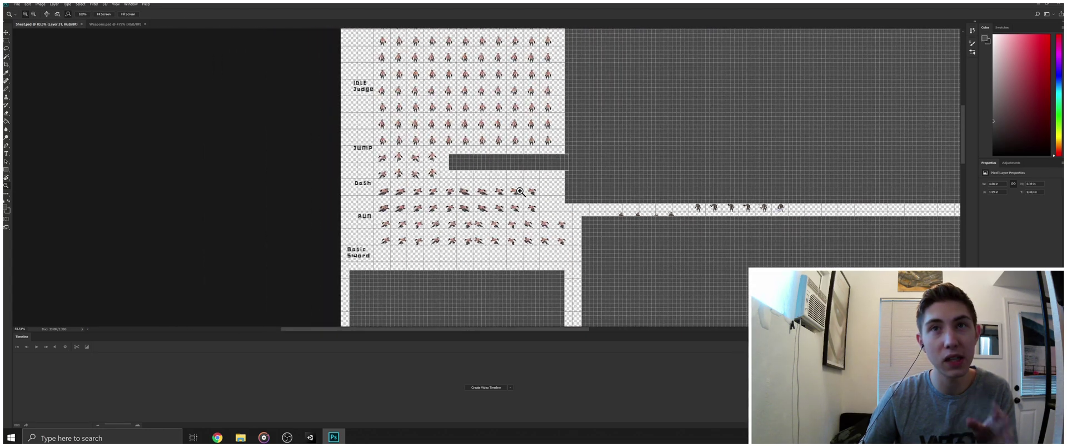
{"action": "scroll", "coordinate": [520, 191], "scroll_direction": "down", "scroll_amount": 3}
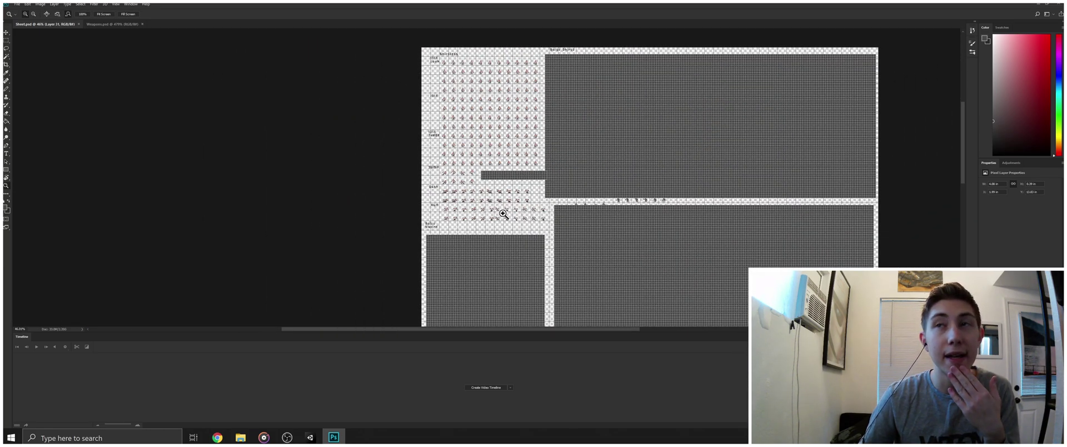
- Switch back to Unity and create New Animation.anim in the scene from the row of 11 sprites starting with Sheet_137
{"action": "left_click", "coordinate": [313, 435]}
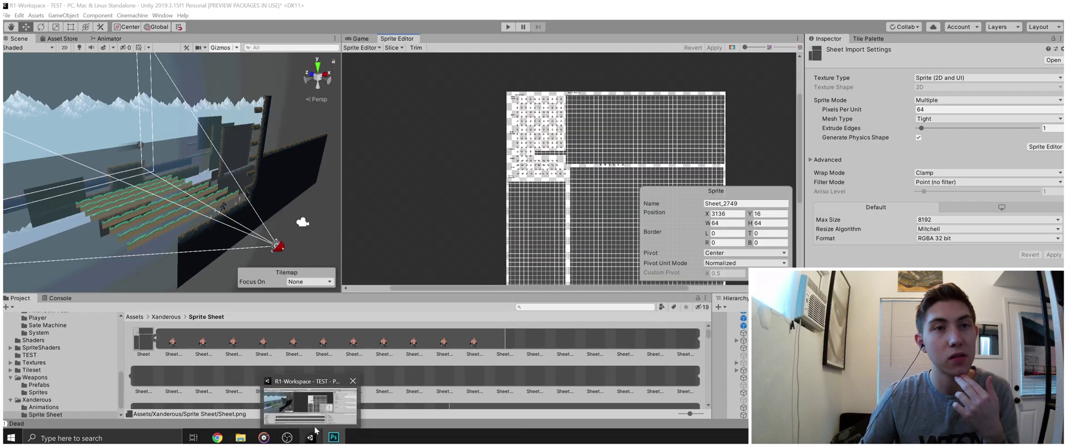
{"action": "left_click", "coordinate": [311, 433]}
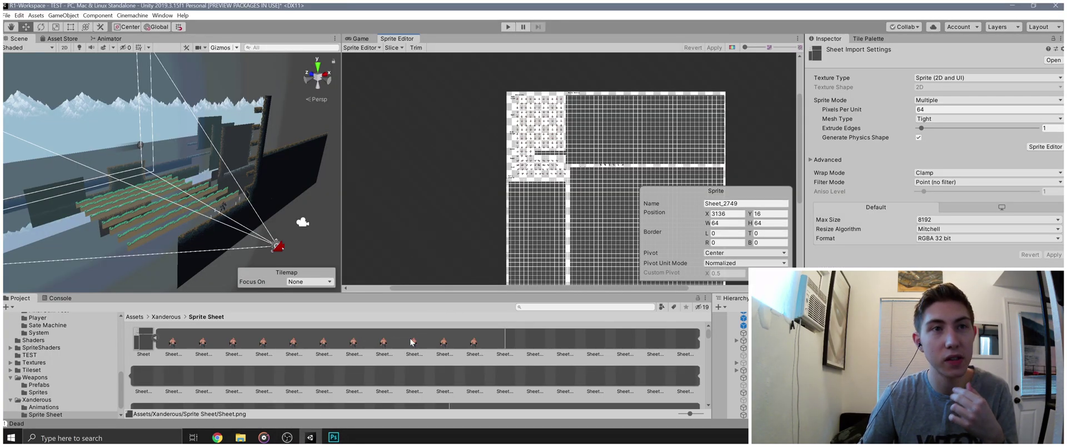
{"action": "scroll", "coordinate": [421, 341], "scroll_direction": "down", "scroll_amount": 1}
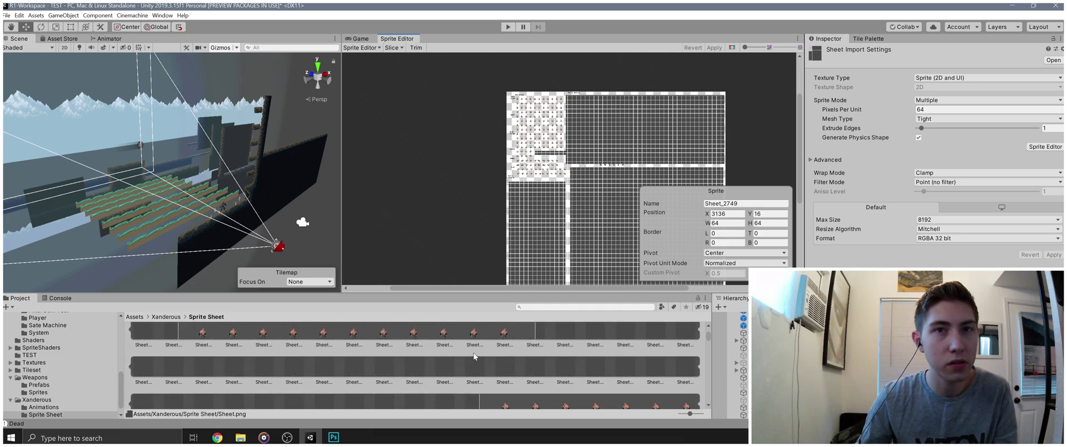
{"action": "left_click", "coordinate": [206, 367]}
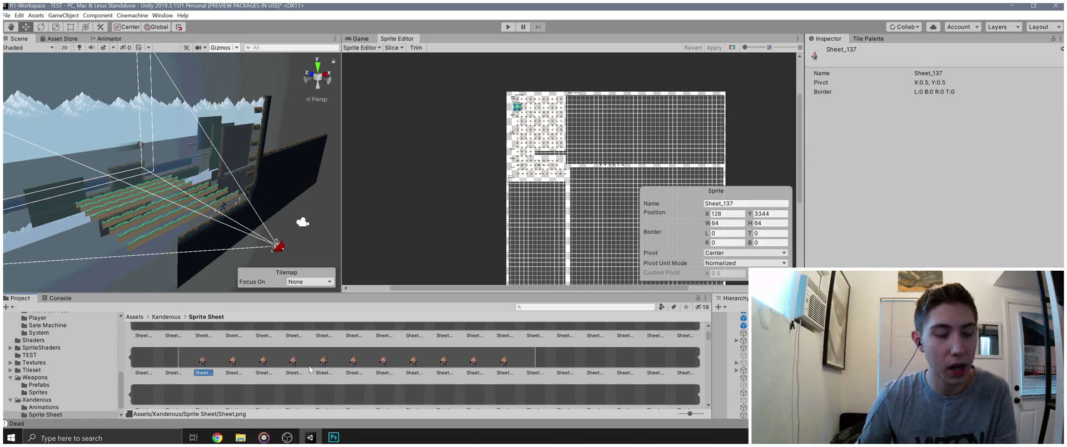
{"action": "left_click", "coordinate": [514, 361], "text": "shift"}
{"action": "left_click_drag", "start_coordinate": [261, 362], "coordinate": [199, 218]}
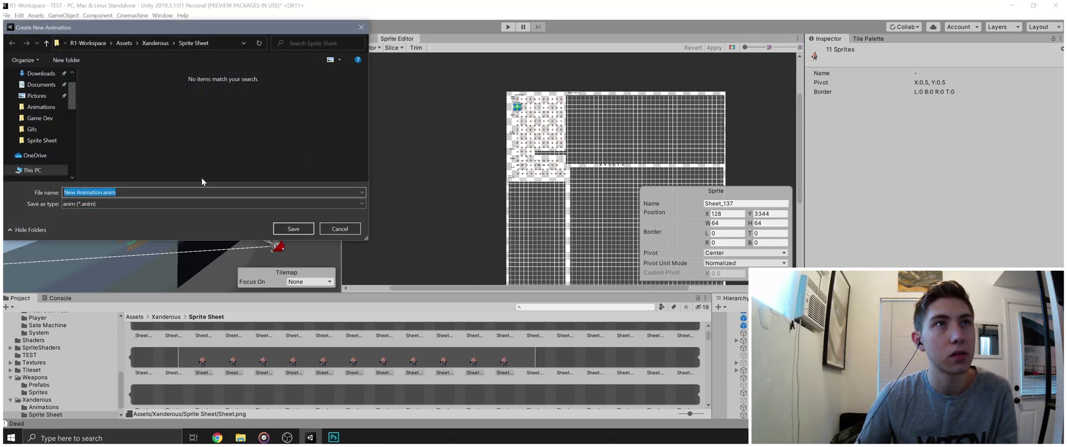
{"action": "left_click", "coordinate": [274, 230]}
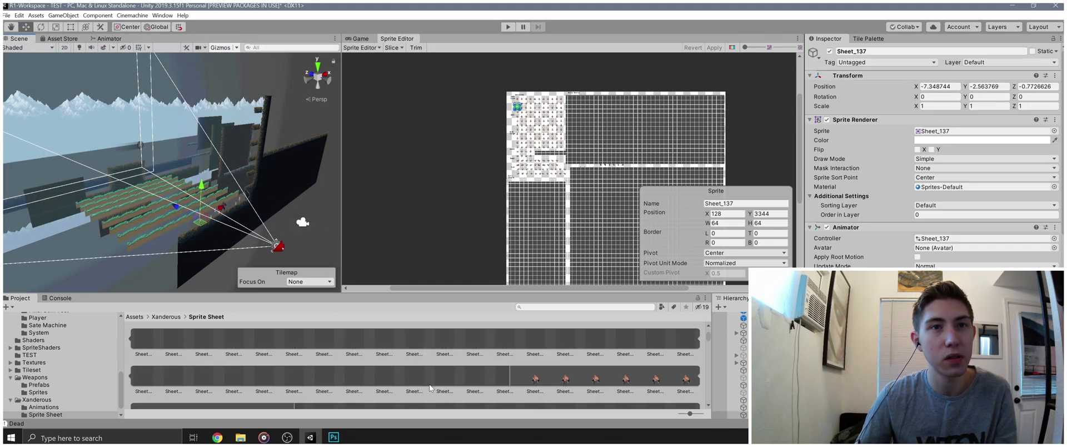
- Create an animation from the 11 sprites starting with Sheet_235, saving it over New Animation.anim, and delete its object from the scene
{"action": "scroll", "coordinate": [430, 384], "scroll_direction": "down", "scroll_amount": 1}
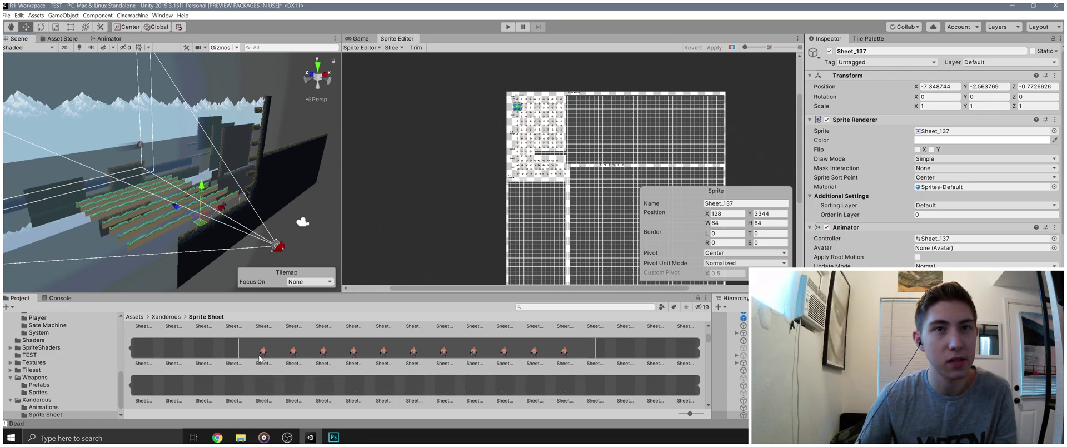
{"action": "scroll", "coordinate": [267, 359], "scroll_direction": "down", "scroll_amount": 1}
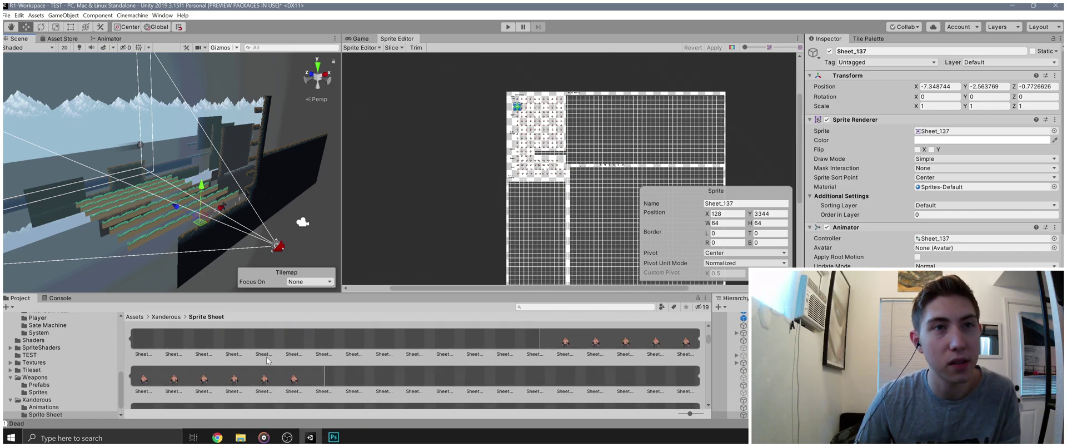
{"action": "scroll", "coordinate": [265, 356], "scroll_direction": "down", "scroll_amount": 3}
{"action": "left_click", "coordinate": [265, 358]}
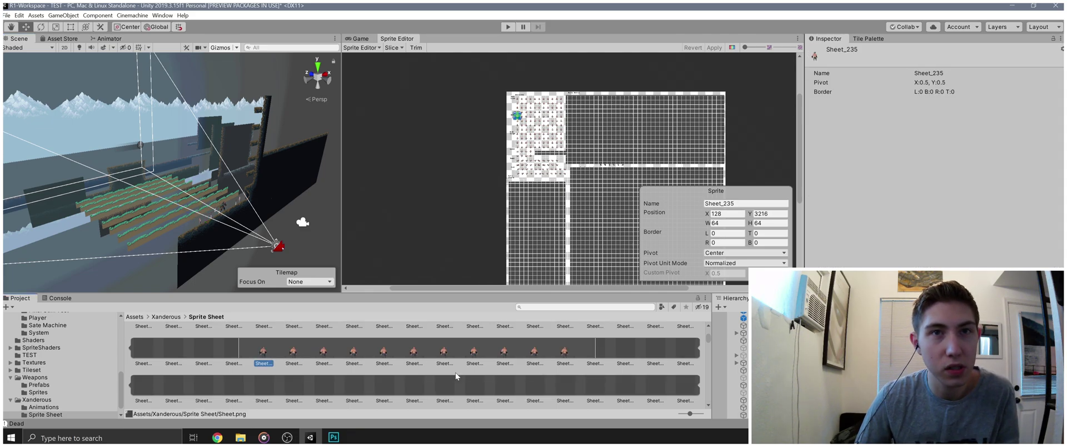
{"action": "left_click", "coordinate": [564, 356], "text": "shift"}
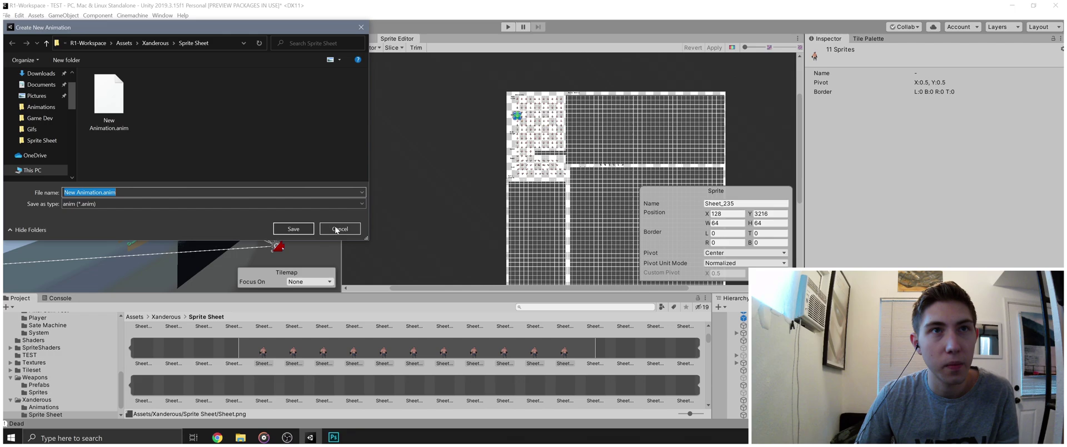
{"action": "left_click", "coordinate": [294, 228]}
{"action": "left_click", "coordinate": [555, 222]}
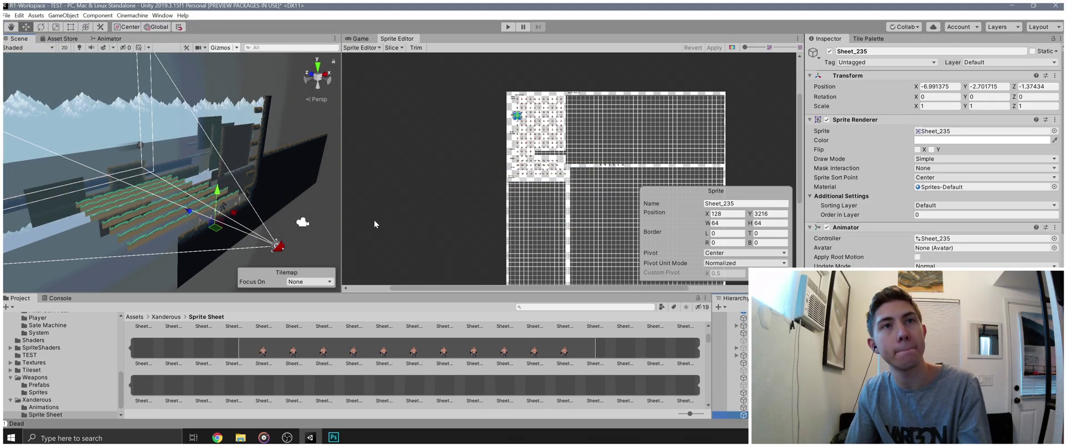
{"action": "key", "text": "Delete"}
- Create an animation clip in the scene from the row of 11 sprites starting with Sheet_429
{"action": "scroll", "coordinate": [382, 371], "scroll_direction": "down", "scroll_amount": 5}
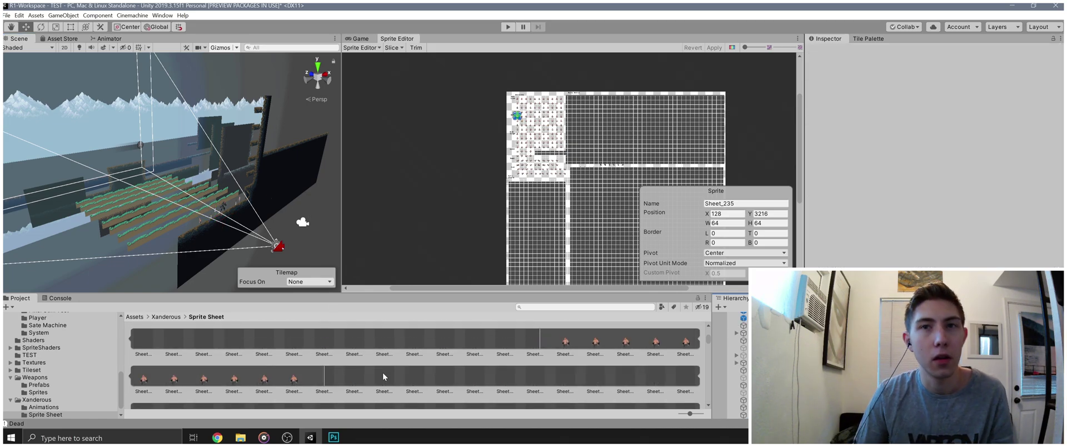
{"action": "scroll", "coordinate": [383, 376], "scroll_direction": "down", "scroll_amount": 3}
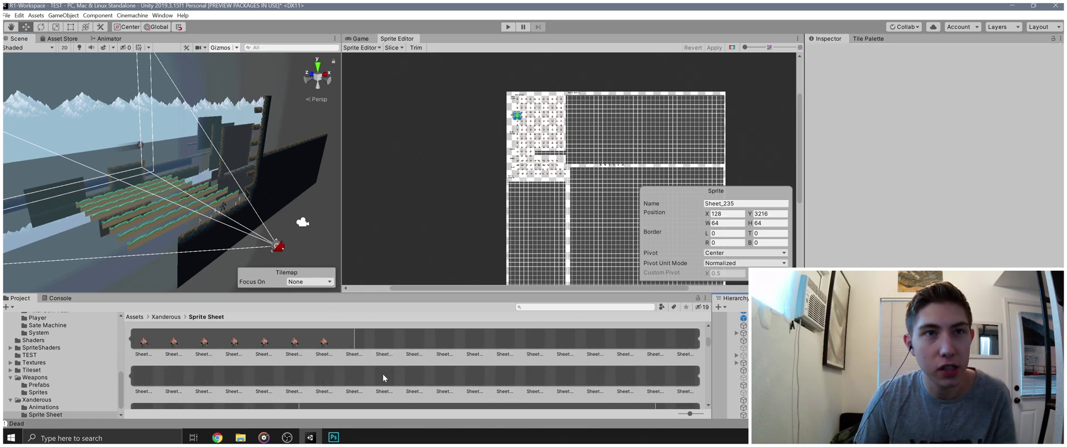
{"action": "scroll", "coordinate": [383, 373], "scroll_direction": "down", "scroll_amount": 2}
{"action": "scroll", "coordinate": [382, 373], "scroll_direction": "up", "scroll_amount": 2}
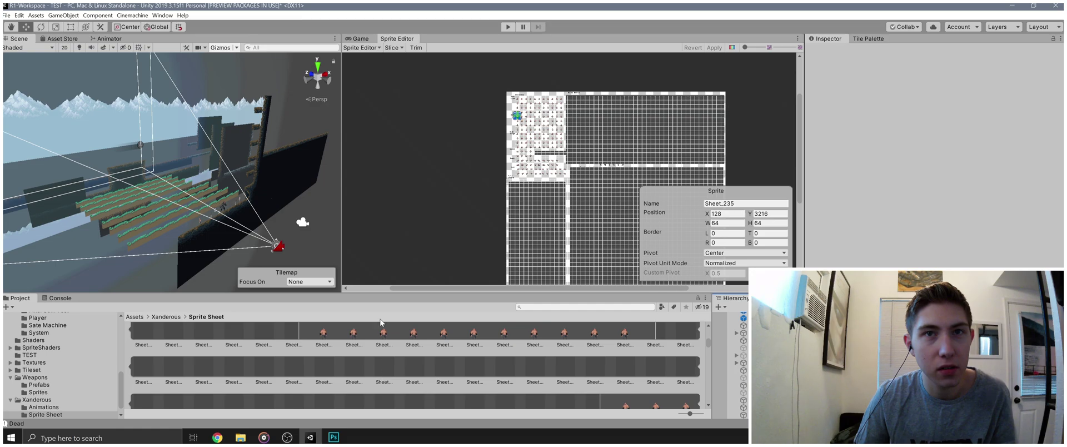
{"action": "left_click", "coordinate": [320, 329]}
{"action": "left_click", "coordinate": [624, 345]}
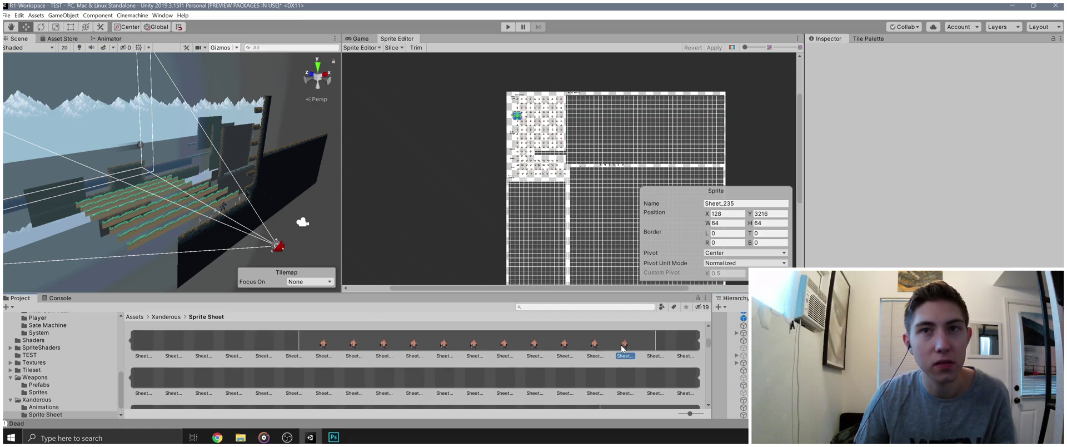
{"action": "left_click", "coordinate": [321, 347], "text": "shift"}
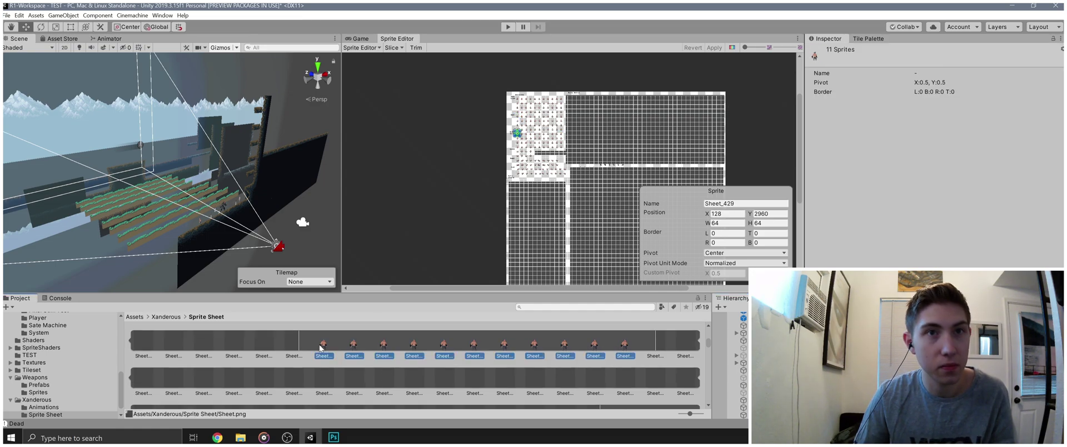
{"action": "left_click", "coordinate": [323, 346]}
{"action": "left_click", "coordinate": [625, 348], "text": "shift"}
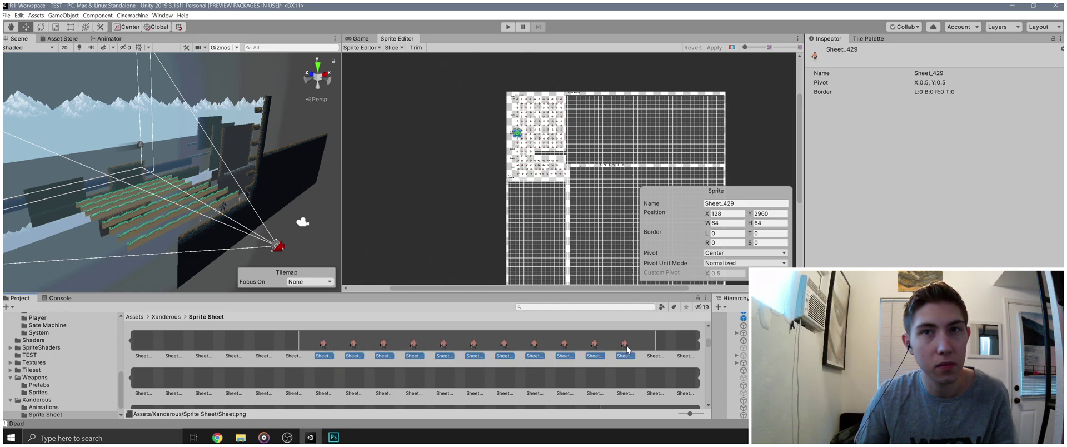
{"action": "left_click_drag", "start_coordinate": [324, 348], "coordinate": [279, 228]}
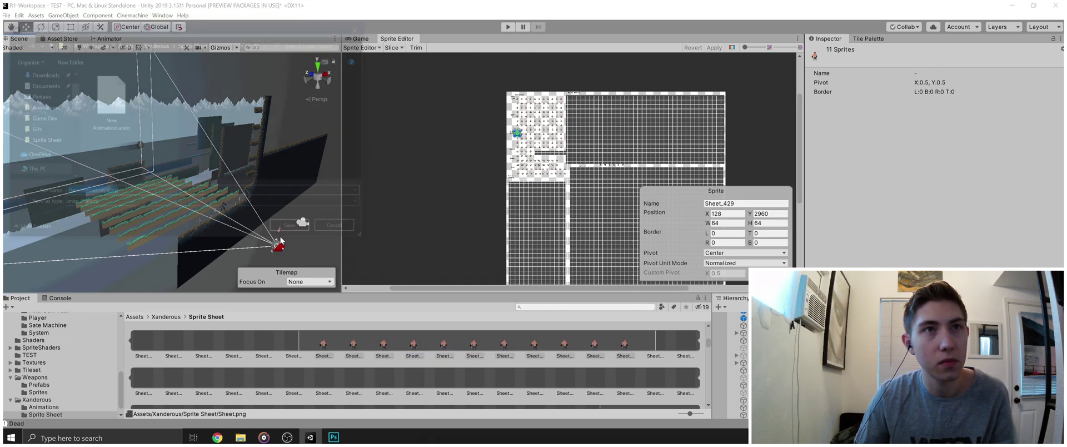
{"action": "left_click", "coordinate": [103, 193]}
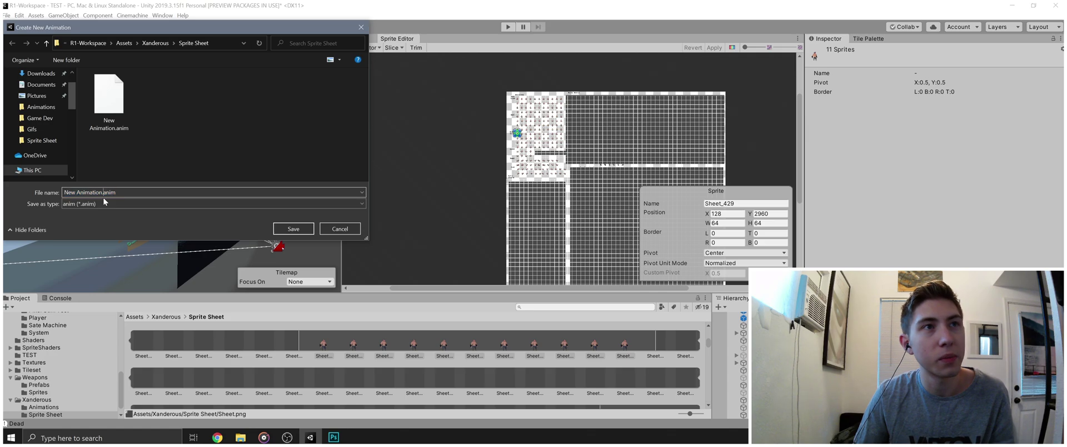
{"action": "left_click", "coordinate": [294, 229]}
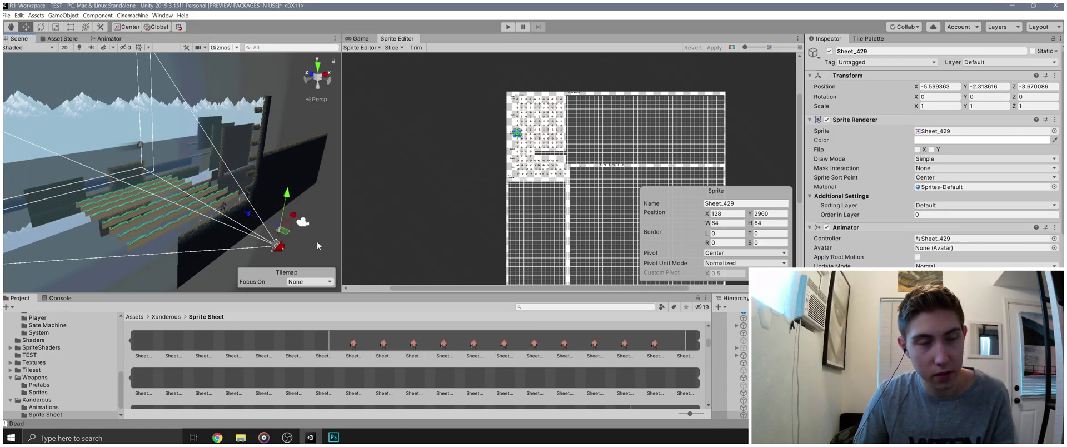
- Set the sorting layer of the Sheet_429 object's Sprite Renderer to Front
{"action": "left_click_drag", "start_coordinate": [317, 245], "coordinate": [236, 127]}
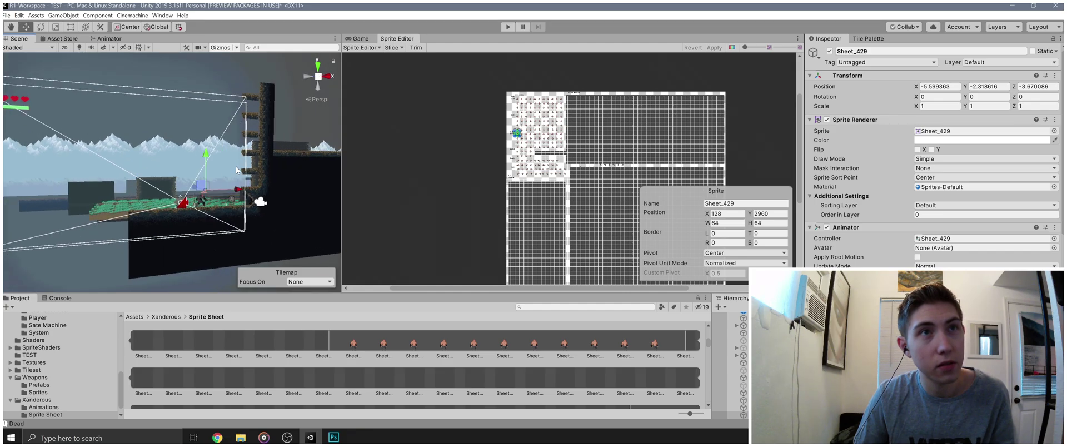
{"action": "left_click", "coordinate": [943, 206]}
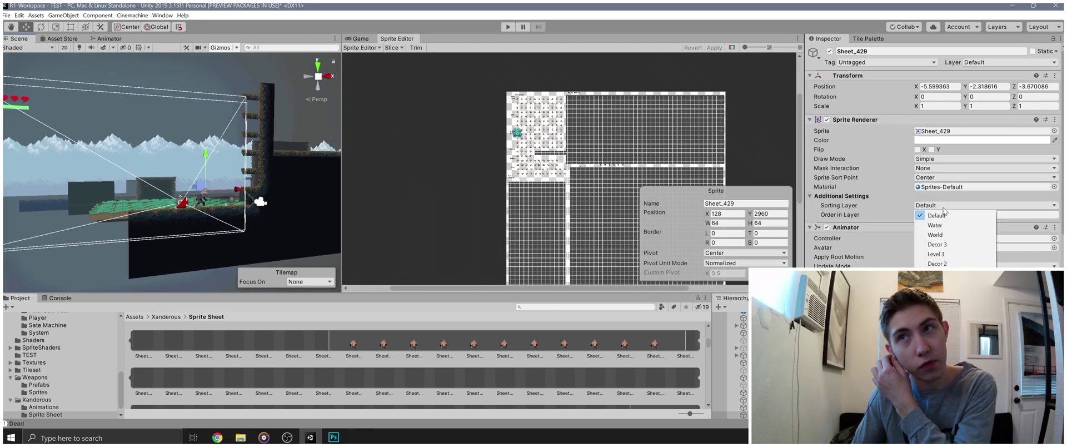
{"action": "left_click", "coordinate": [945, 283]}
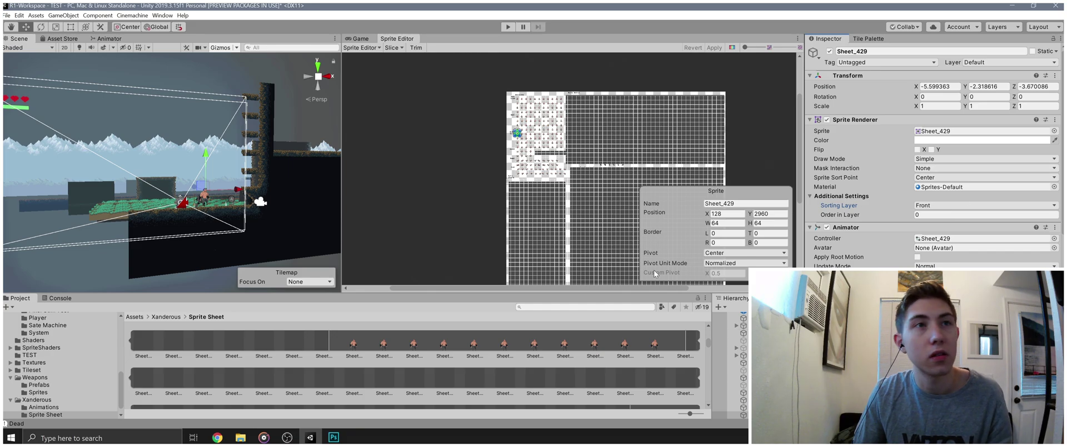
- Move the Sheet_429 object along the Z axis to about -1.75 and switch the scene view to 2D
{"action": "scroll", "coordinate": [286, 244], "scroll_direction": "up", "scroll_amount": 3}
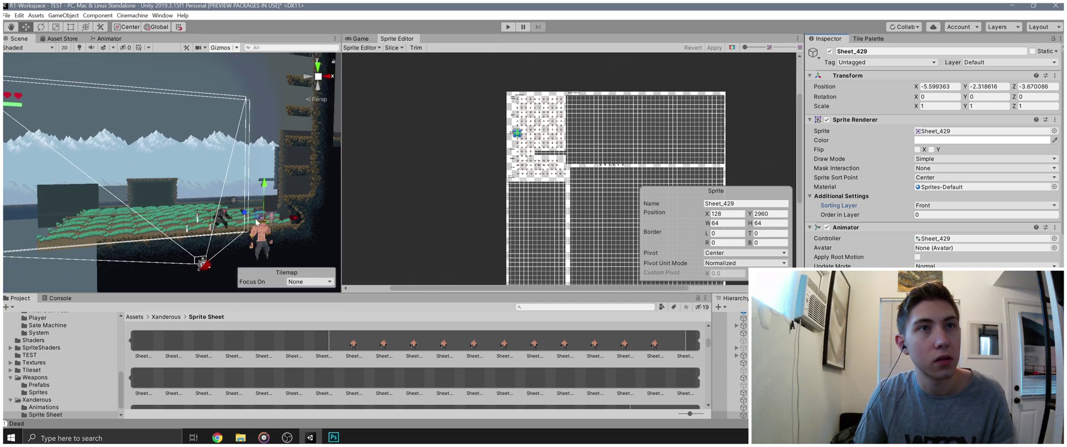
{"action": "left_click_drag", "start_coordinate": [245, 213], "coordinate": [91, 198]}
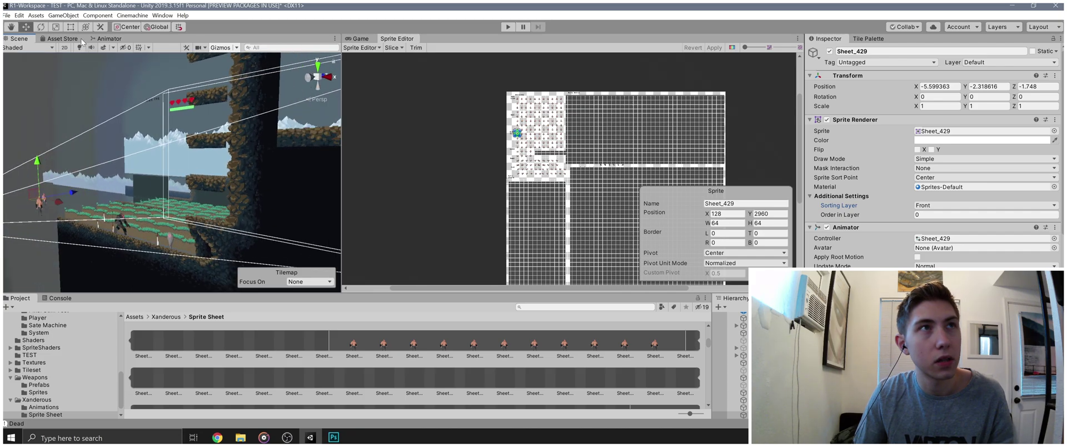
{"action": "left_click", "coordinate": [65, 48]}
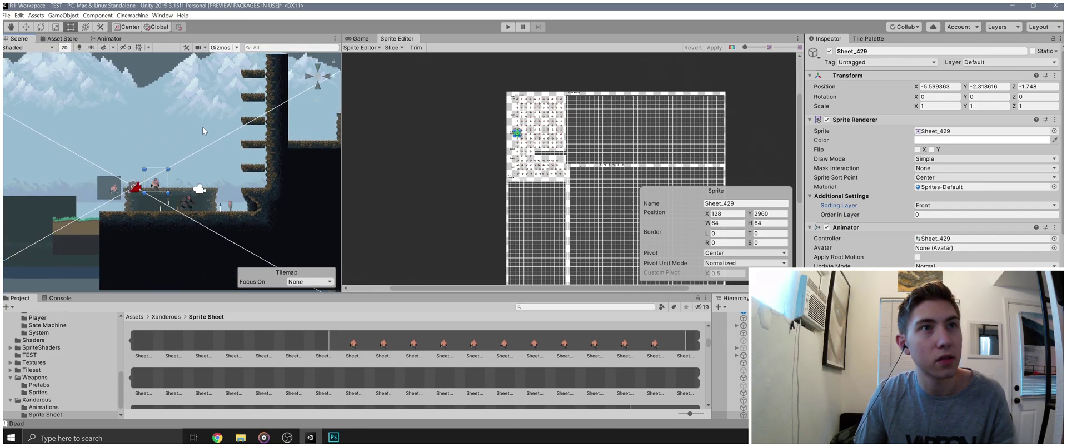
{"action": "left_click_drag", "start_coordinate": [193, 188], "coordinate": [266, 194]}
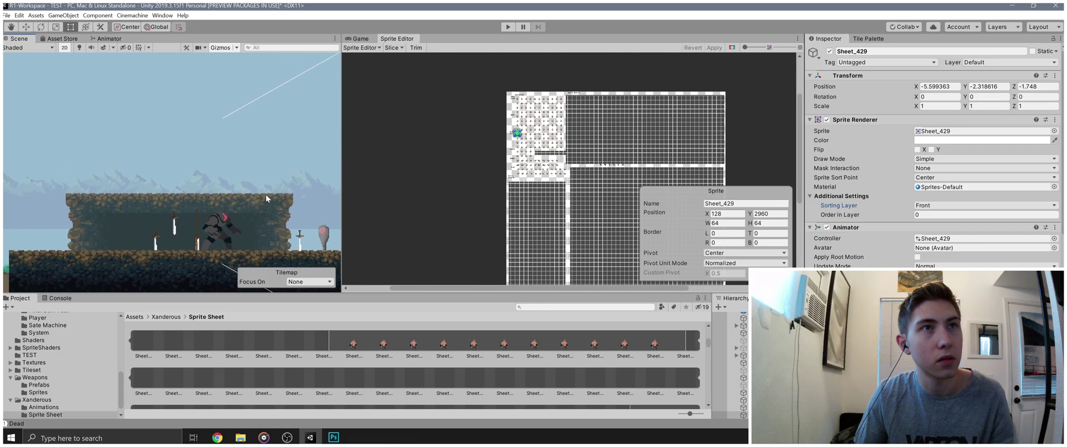
- Show the Game view and set the sorting layer of the Sheet_137 object's Sprite Renderer to Front
{"action": "scroll", "coordinate": [232, 193], "scroll_direction": "down", "scroll_amount": 3}
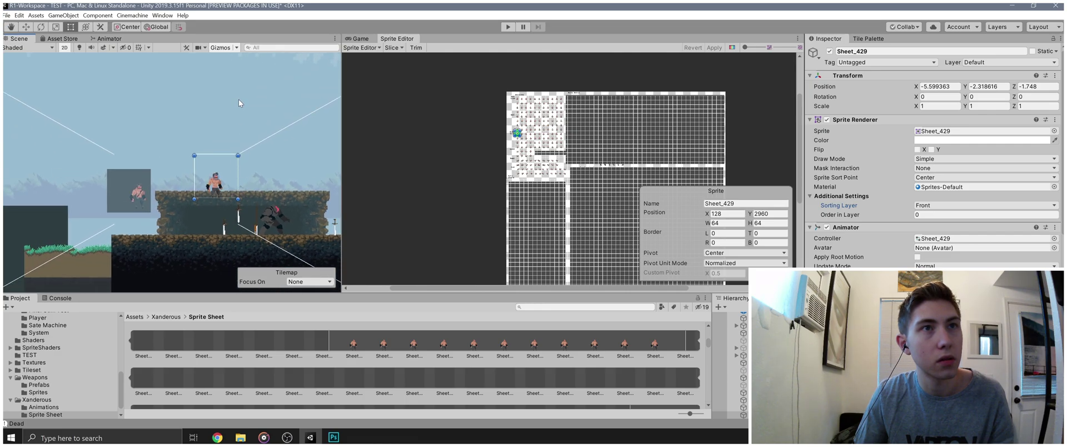
{"action": "key", "text": "t"}
{"action": "scroll", "coordinate": [303, 145], "scroll_direction": "down", "scroll_amount": 3}
{"action": "left_click_drag", "start_coordinate": [302, 146], "coordinate": [261, 149]}
{"action": "left_click", "coordinate": [360, 38]}
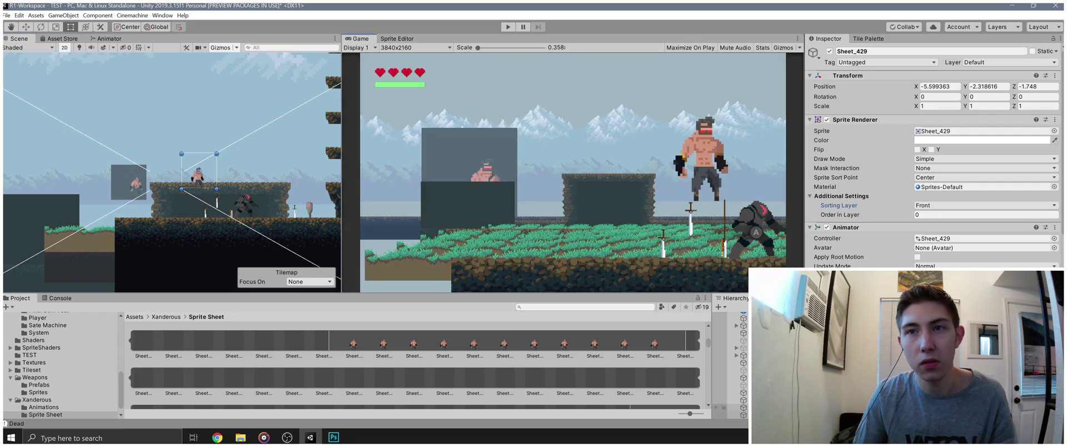
{"action": "left_click", "coordinate": [730, 408]}
{"action": "left_click", "coordinate": [983, 205]}
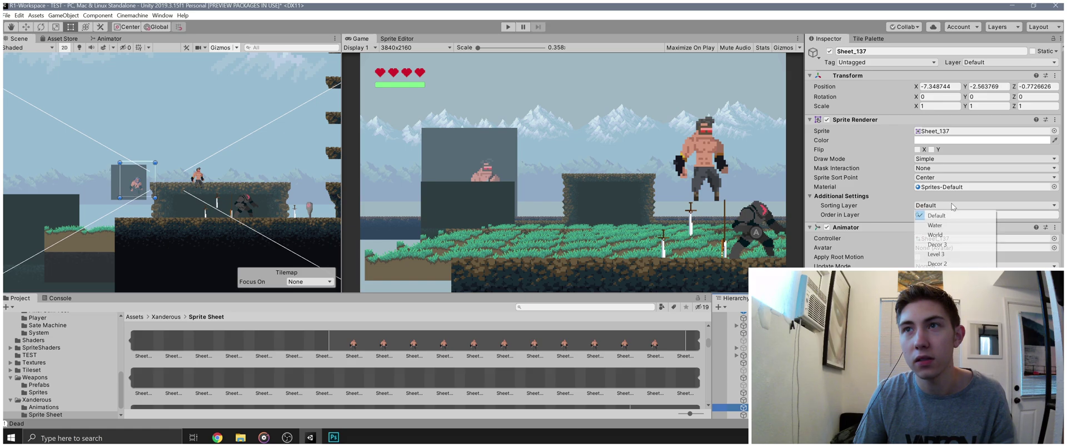
{"action": "left_click", "coordinate": [945, 256]}
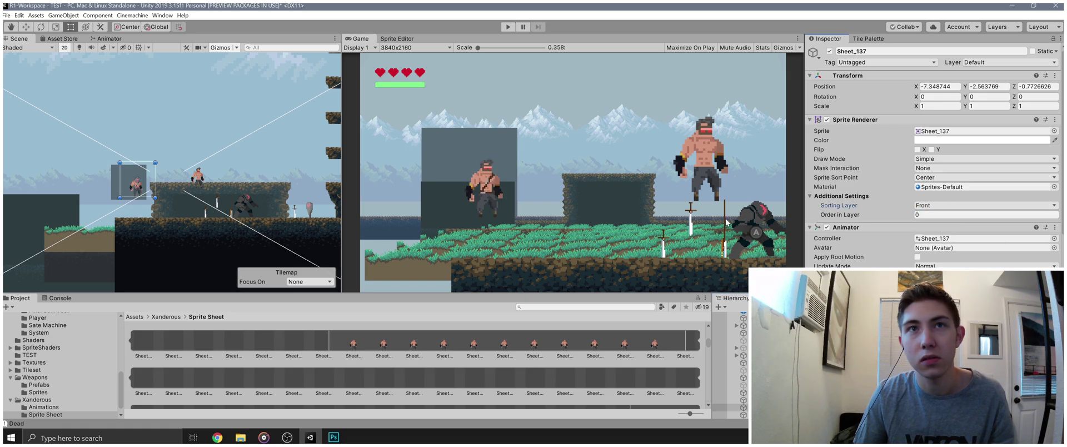
- Run the game to preview the sprite animations and inspect the FPS Text object's settings and its placement in the scene
{"action": "left_click", "coordinate": [508, 26]}
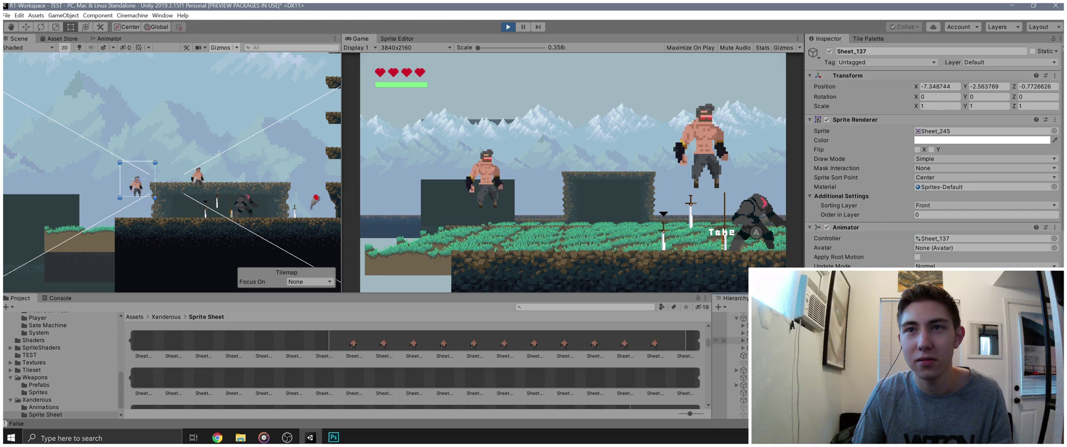
{"action": "left_click", "coordinate": [728, 347]}
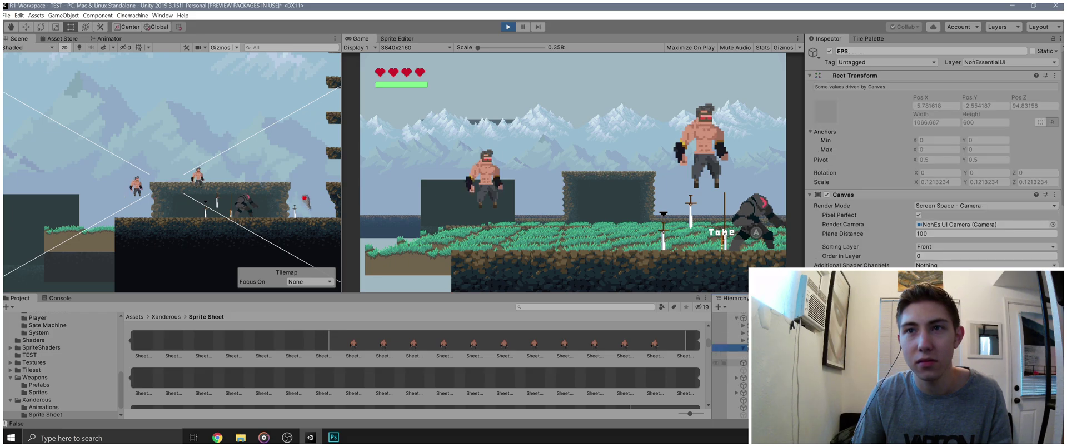
{"action": "left_click", "coordinate": [728, 355]}
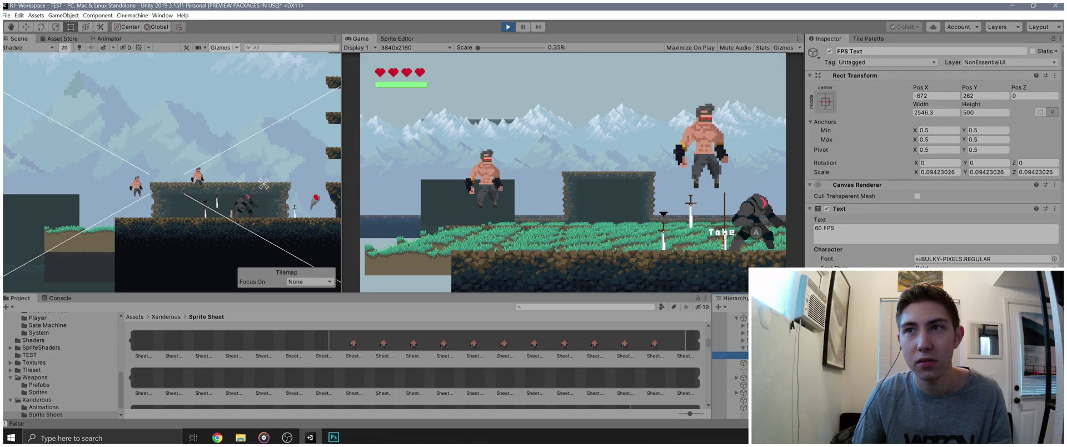
{"action": "scroll", "coordinate": [889, 211], "scroll_direction": "down", "scroll_amount": 6}
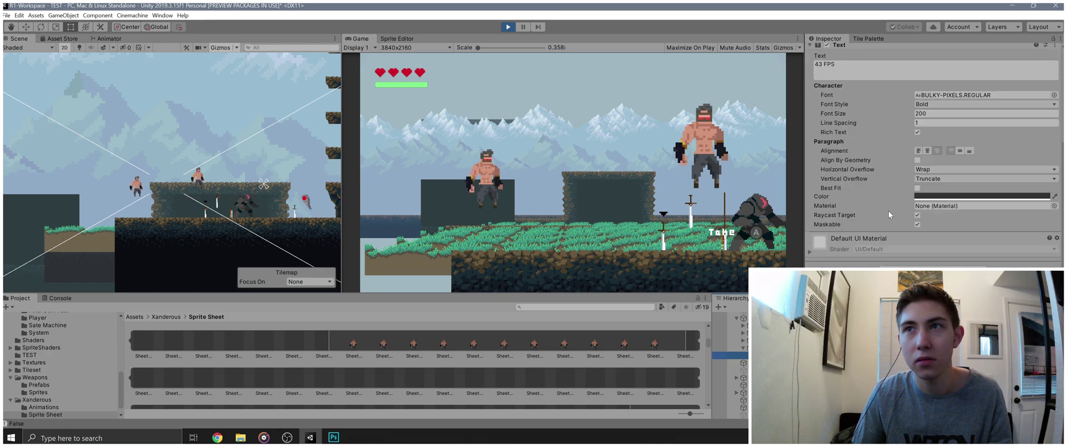
{"action": "scroll", "coordinate": [888, 212], "scroll_direction": "up", "scroll_amount": 6}
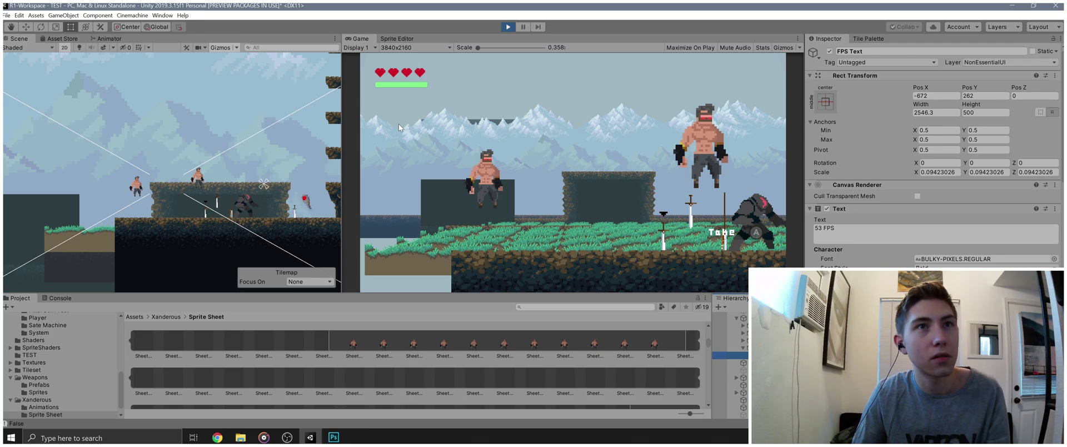
{"action": "scroll", "coordinate": [215, 121], "scroll_direction": "down", "scroll_amount": 5}
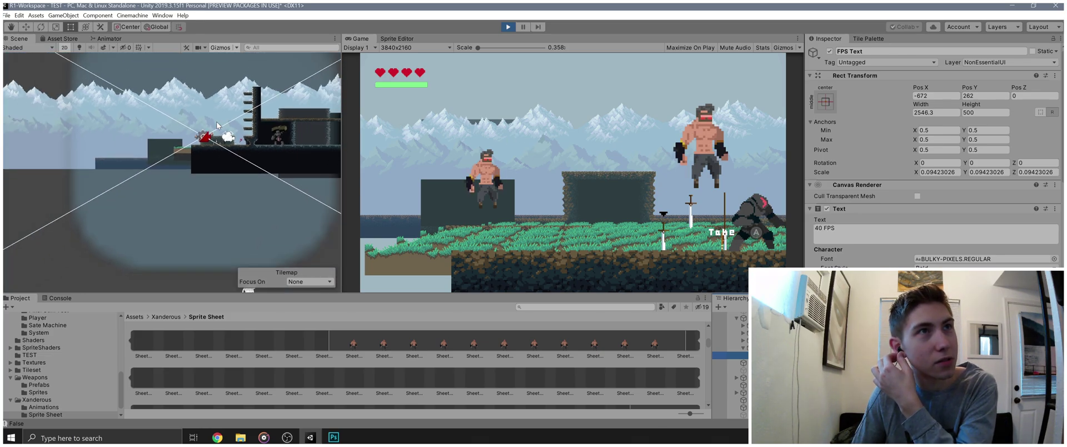
{"action": "scroll", "coordinate": [217, 125], "scroll_direction": "down", "scroll_amount": 4}
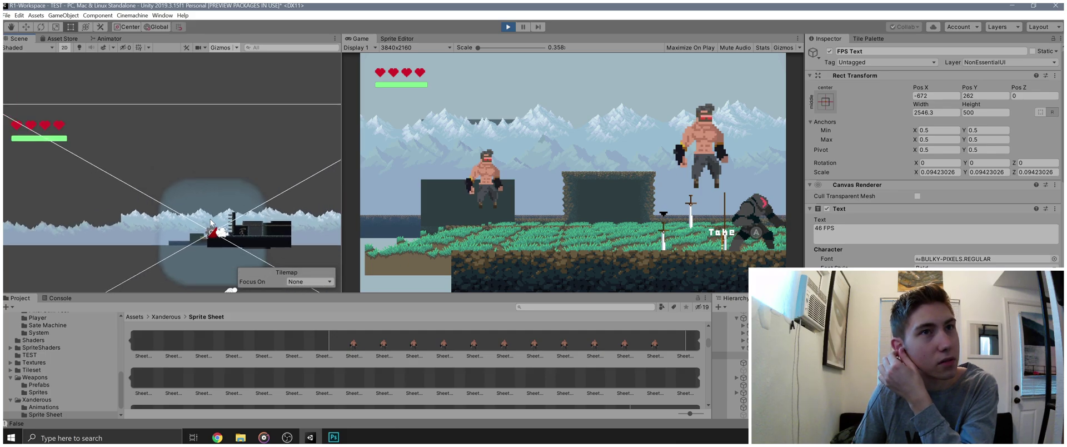
{"action": "scroll", "coordinate": [175, 194], "scroll_direction": "down", "scroll_amount": 5}
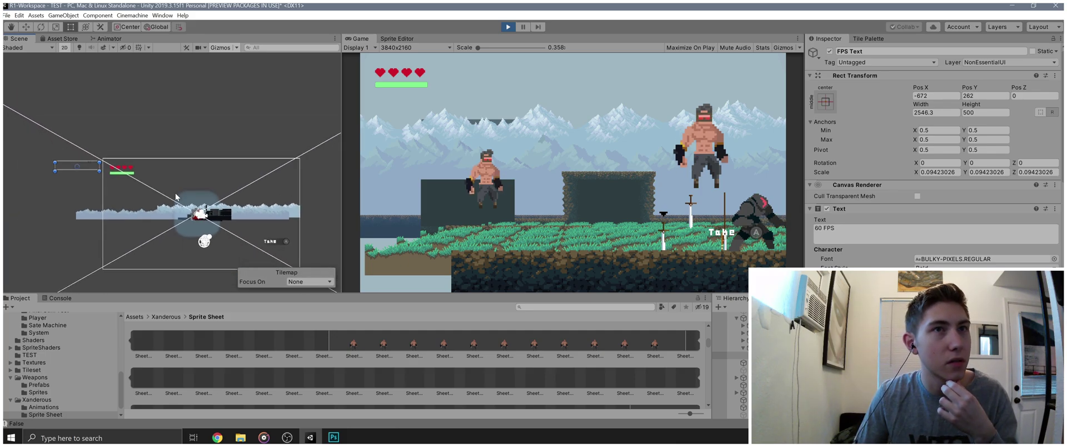
{"action": "scroll", "coordinate": [175, 192], "scroll_direction": "up", "scroll_amount": 1}
- Switch the Game view resolution to 3440x1440 and anchor the FPS Text at the top left while the game runs
{"action": "left_click", "coordinate": [415, 47]}
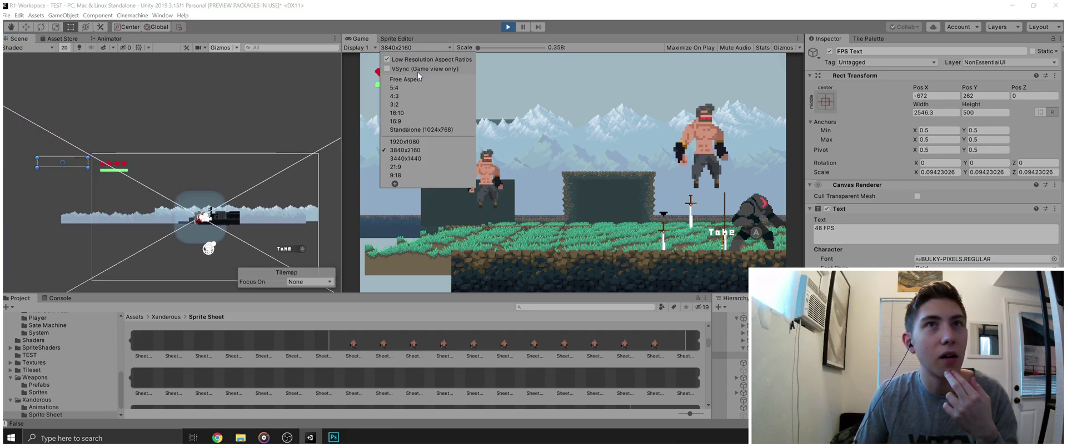
{"action": "left_click", "coordinate": [413, 159]}
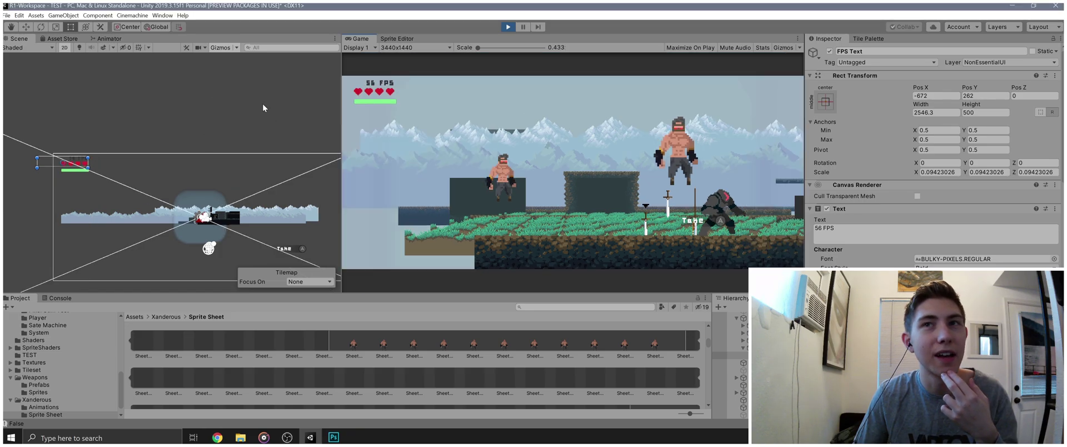
{"action": "left_click", "coordinate": [825, 100]}
{"action": "left_click", "coordinate": [859, 147]}
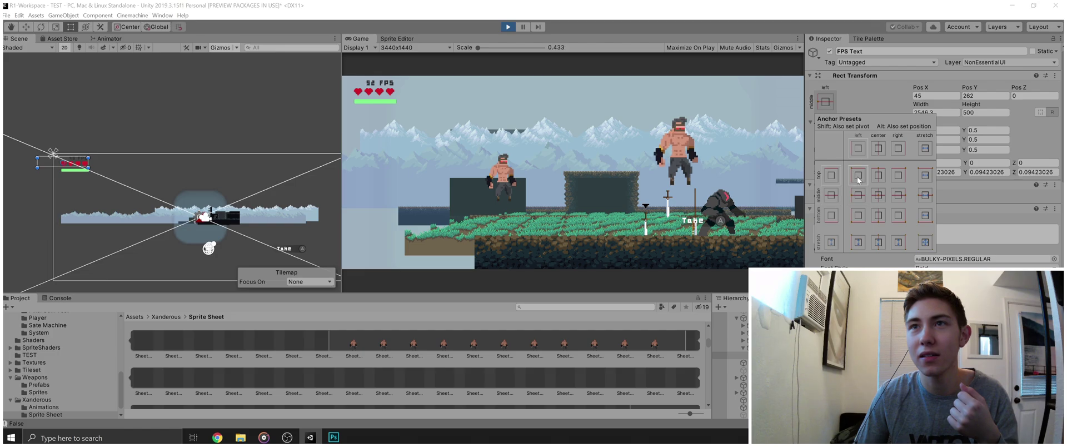
{"action": "left_click", "coordinate": [857, 176]}
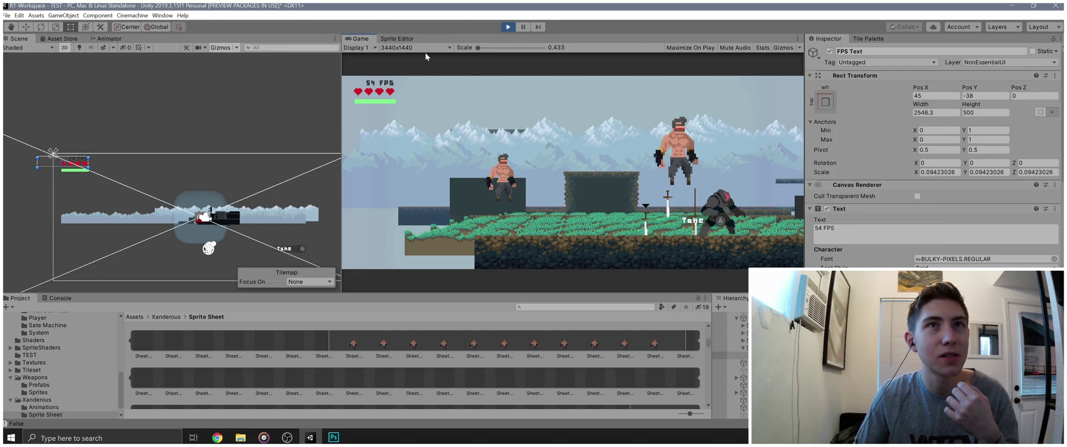
- Check the Game view at 3840x2160 and 1920x1080, set it back to 3440x1440, and stop the game
{"action": "left_click", "coordinate": [426, 50]}
{"action": "left_click", "coordinate": [428, 150]}
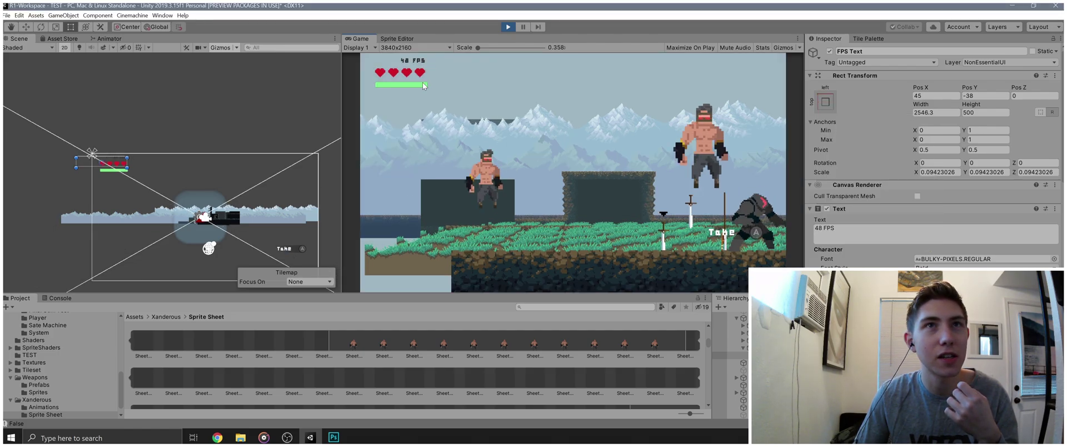
{"action": "left_click", "coordinate": [417, 48]}
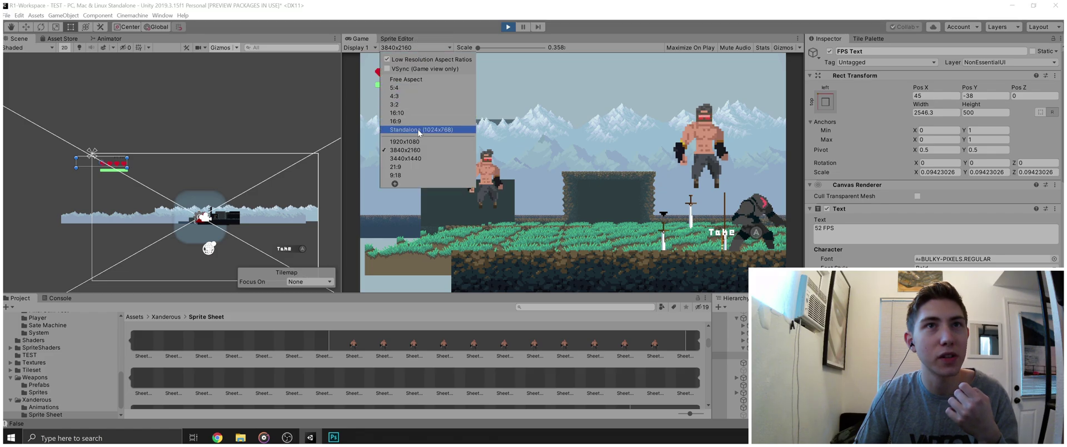
{"action": "left_click", "coordinate": [419, 141]}
{"action": "left_click", "coordinate": [411, 48]}
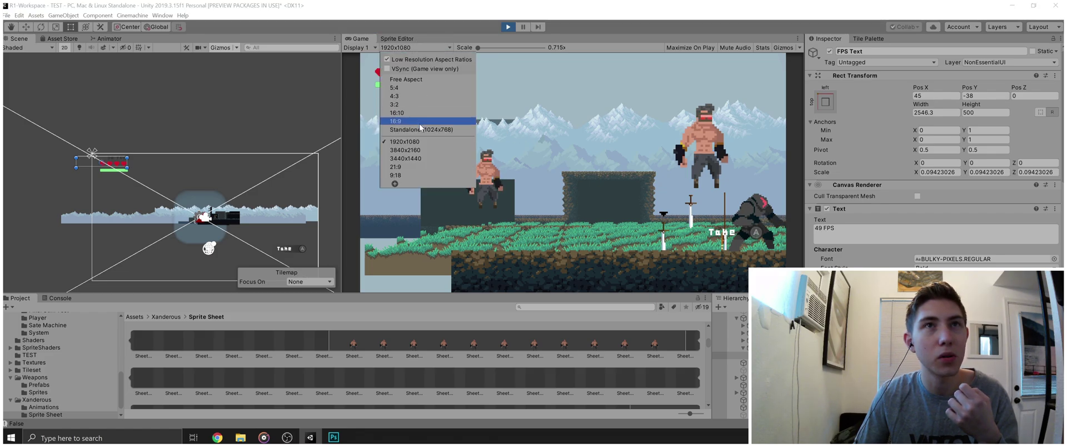
{"action": "left_click", "coordinate": [418, 158]}
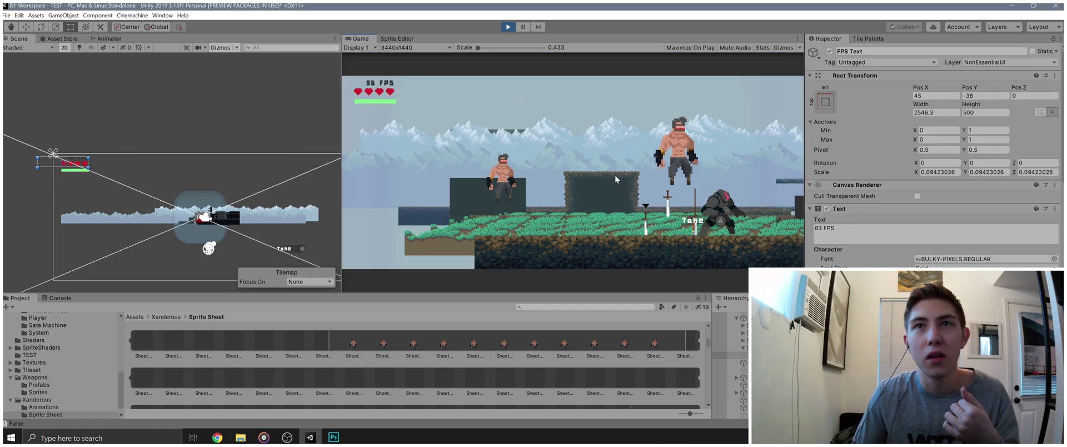
{"action": "left_click", "coordinate": [508, 26]}
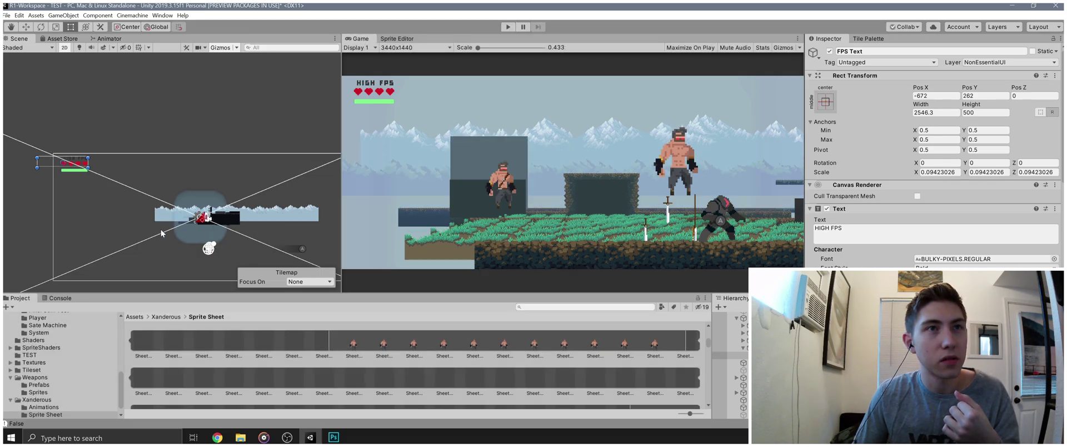
{"action": "scroll", "coordinate": [238, 232], "scroll_direction": "up", "scroll_amount": 5}
{"action": "left_click", "coordinate": [238, 232]}
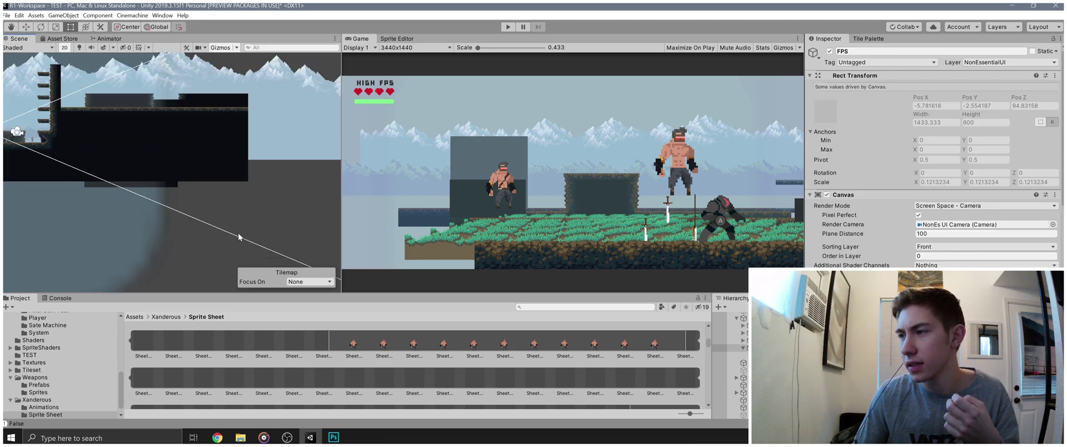
{"action": "scroll", "coordinate": [218, 212], "scroll_direction": "down", "scroll_amount": 5}
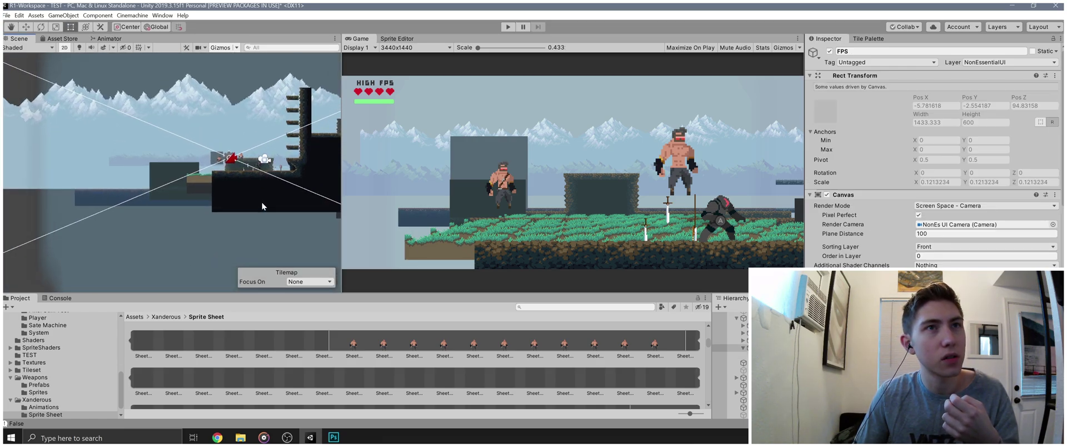
{"action": "scroll", "coordinate": [239, 171], "scroll_direction": "up", "scroll_amount": 6}
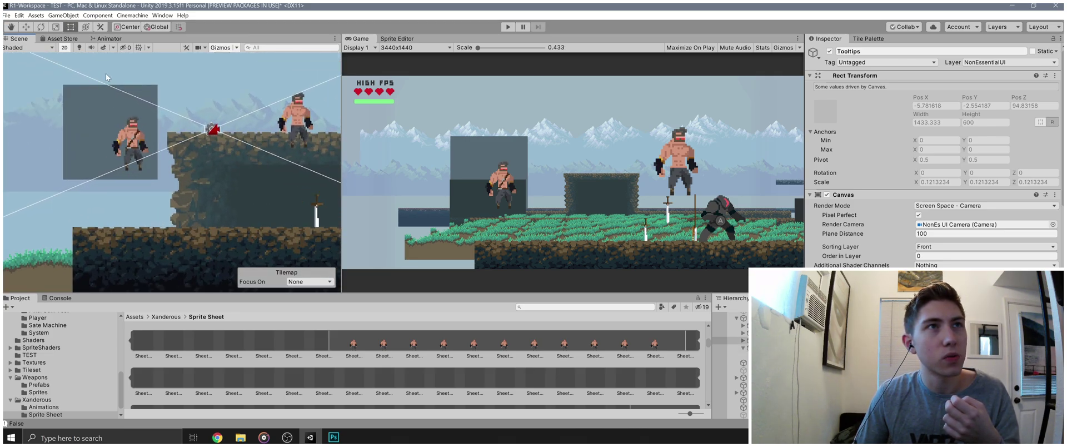
{"action": "left_click", "coordinate": [108, 39]}
{"action": "left_click", "coordinate": [213, 154]}
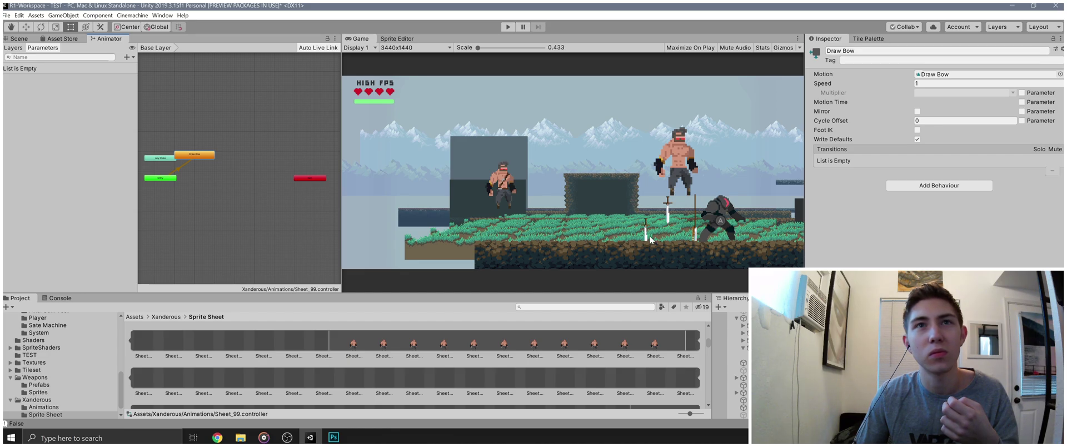
{"action": "left_click", "coordinate": [23, 39]}
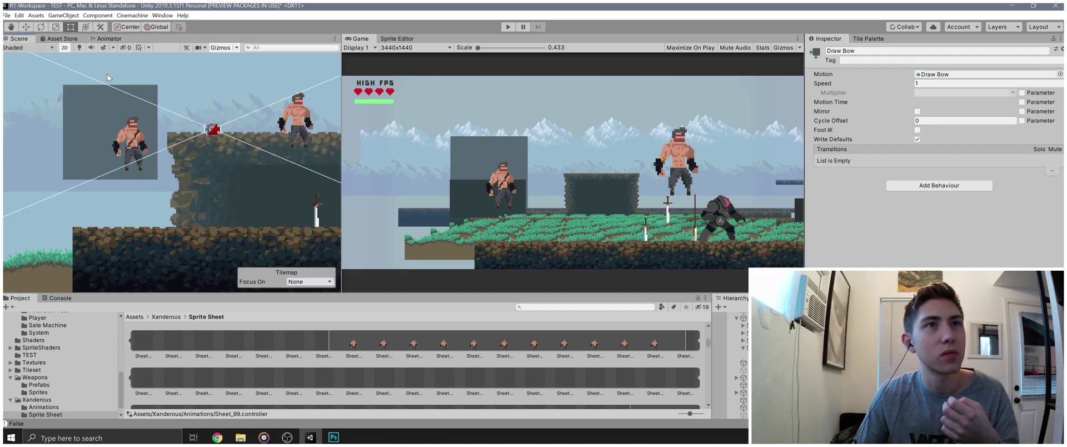
- Reposition the New Animation state beside the Entry node in the Sheet_137 object's animator controller and open its speed for editing
{"action": "left_click", "coordinate": [137, 142]}
{"action": "left_click", "coordinate": [137, 142]}
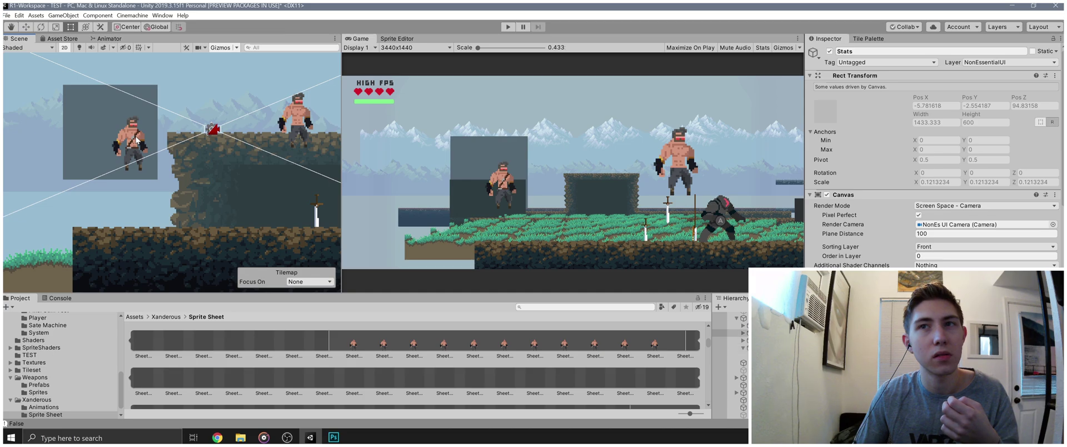
{"action": "scroll", "coordinate": [717, 385], "scroll_direction": "down", "scroll_amount": 3}
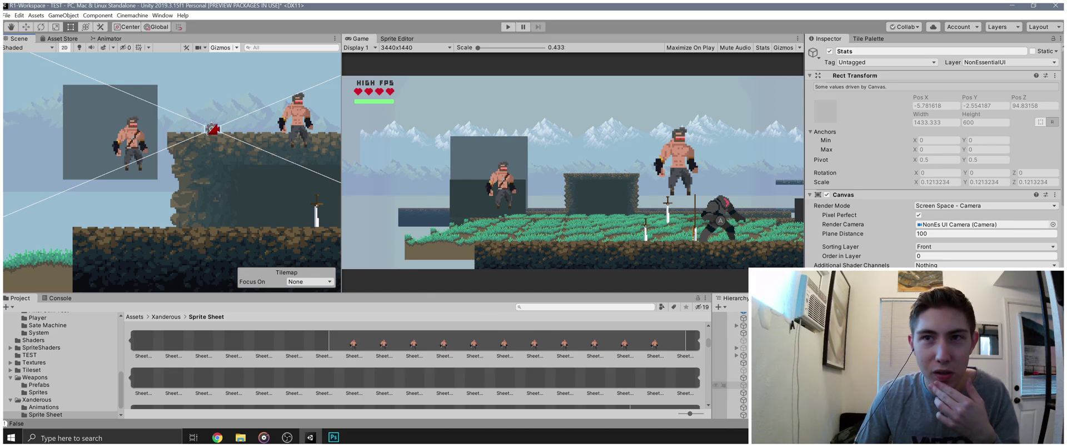
{"action": "left_click", "coordinate": [723, 408]}
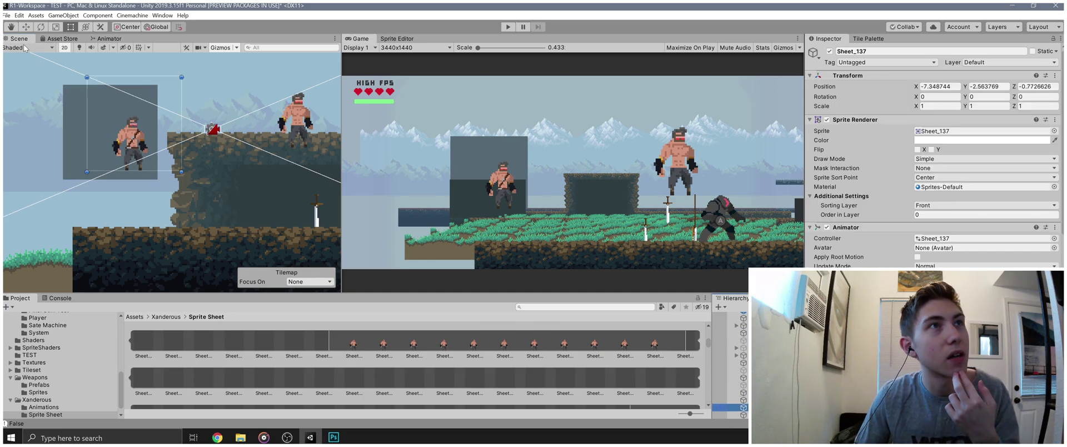
{"action": "left_click", "coordinate": [109, 39]}
{"action": "left_click_drag", "start_coordinate": [194, 157], "coordinate": [222, 179]}
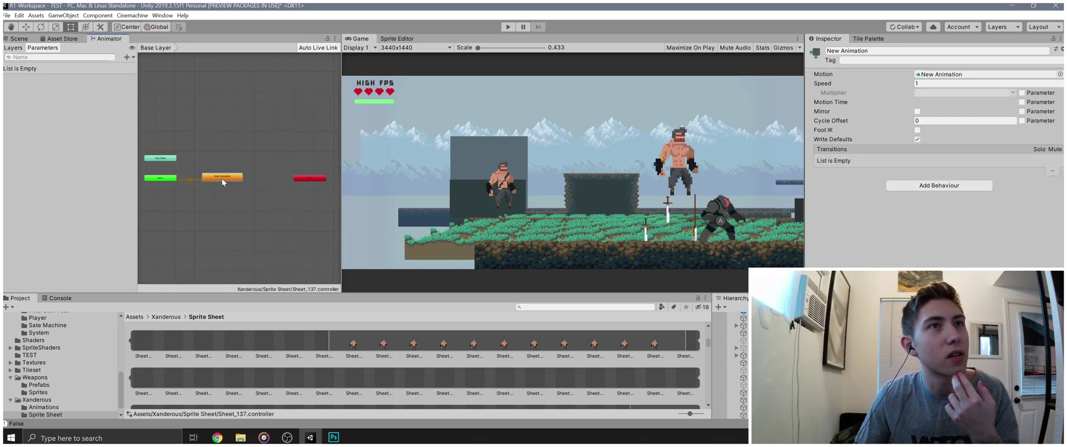
{"action": "left_click", "coordinate": [950, 84]}
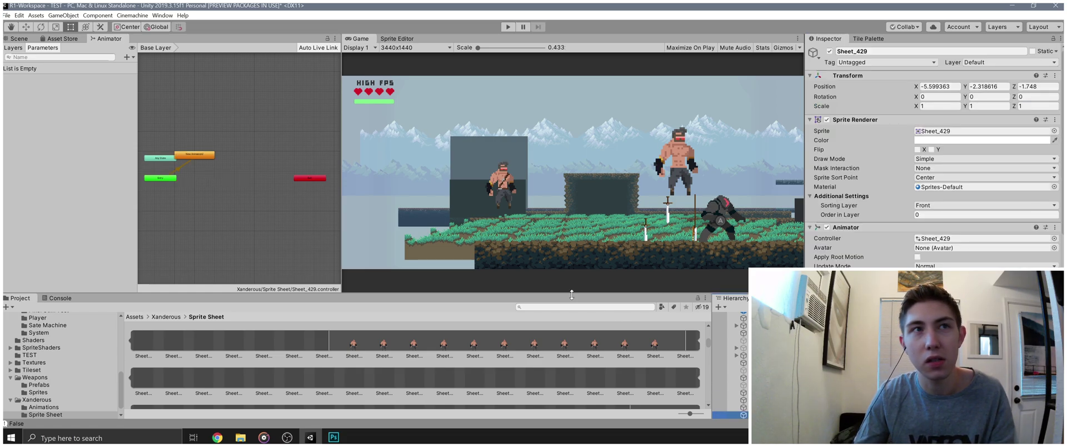
- Reposition the New Animation2 state in the Sheet_429 animator controller, set its speed to 0.3, and run the game
{"action": "left_click_drag", "start_coordinate": [208, 156], "coordinate": [246, 176]}
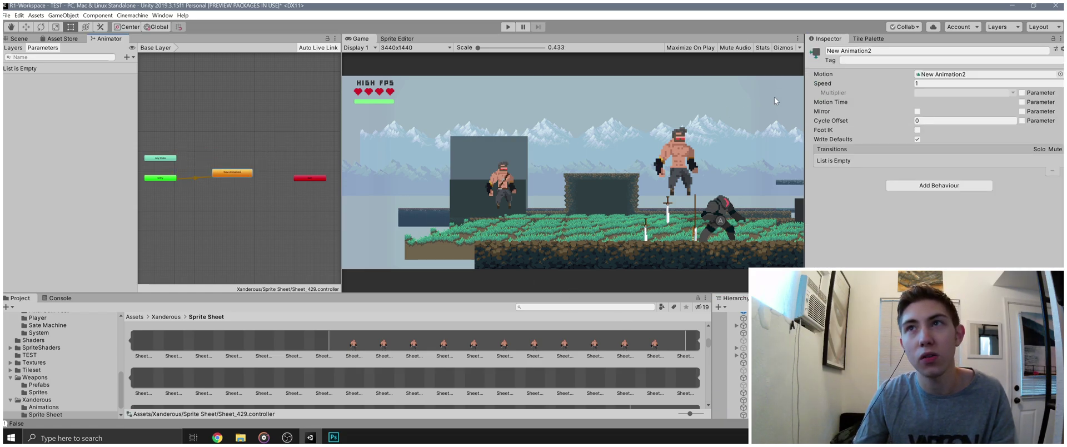
{"action": "left_click", "coordinate": [951, 84]}
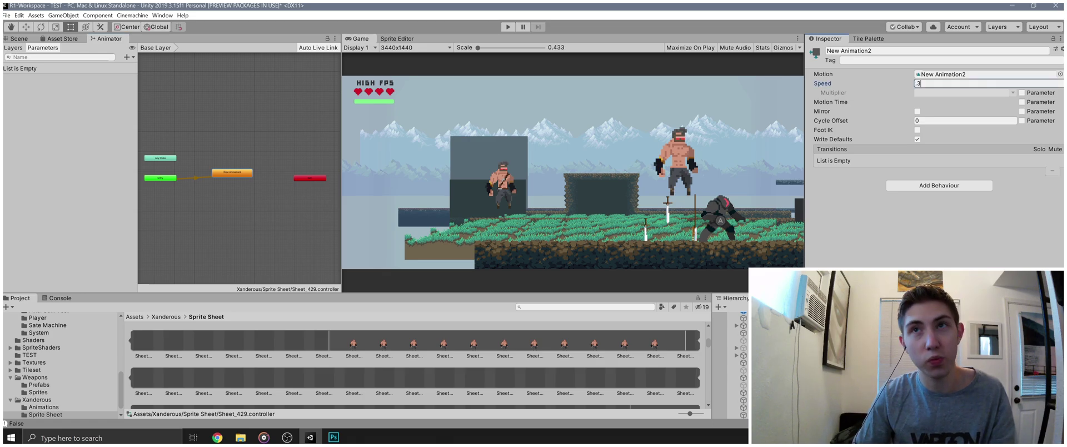
{"action": "key", "text": "Return"}
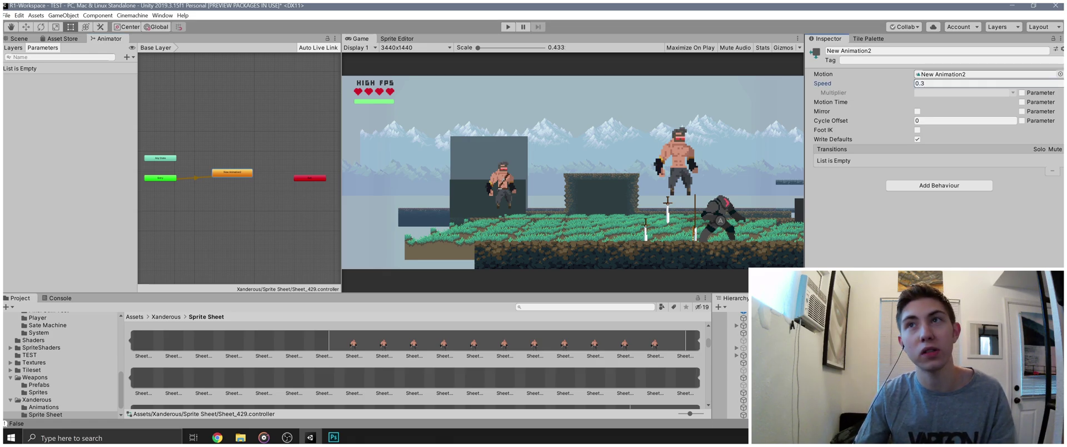
{"action": "left_click", "coordinate": [507, 27]}
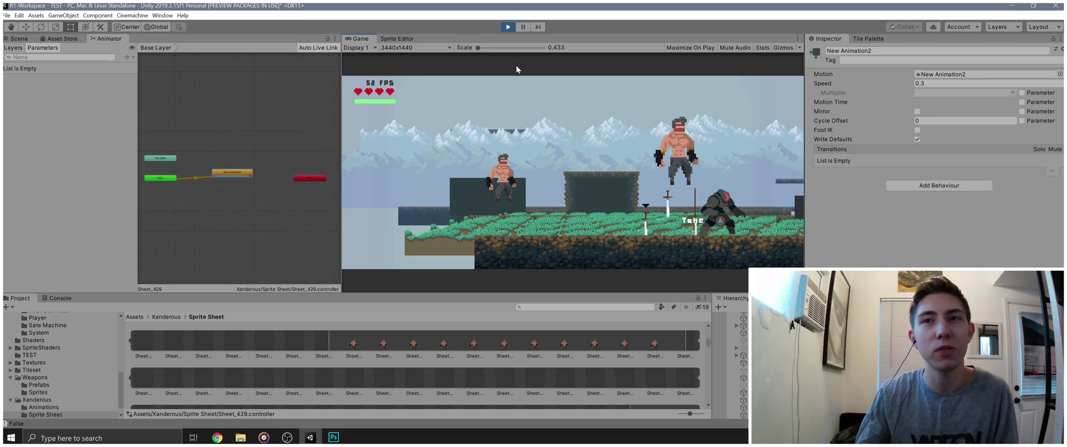
- Stop the game, delete the Sheet_120 sprite object from the scene, and check the remaining sprites in another short test run
{"action": "left_click", "coordinate": [508, 27]}
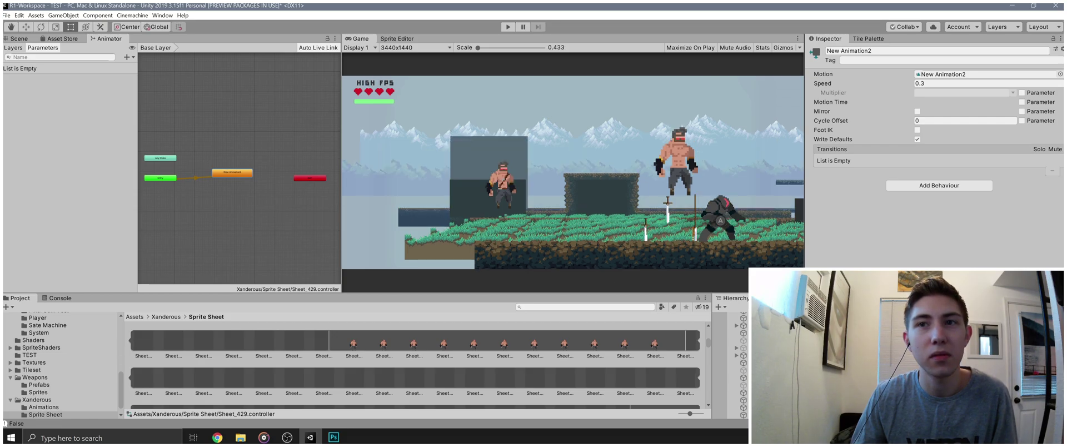
{"action": "left_click", "coordinate": [19, 38]}
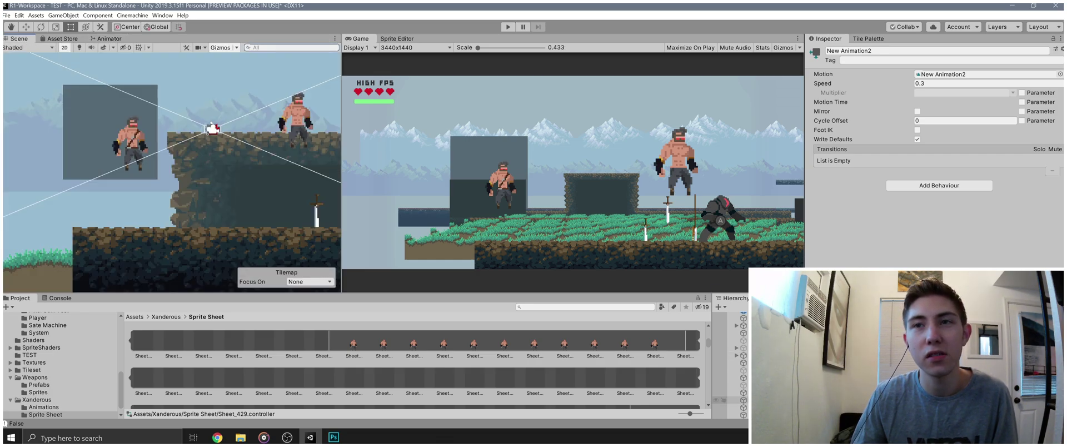
{"action": "left_click", "coordinate": [128, 139]}
{"action": "scroll", "coordinate": [201, 148], "scroll_direction": "down", "scroll_amount": 4}
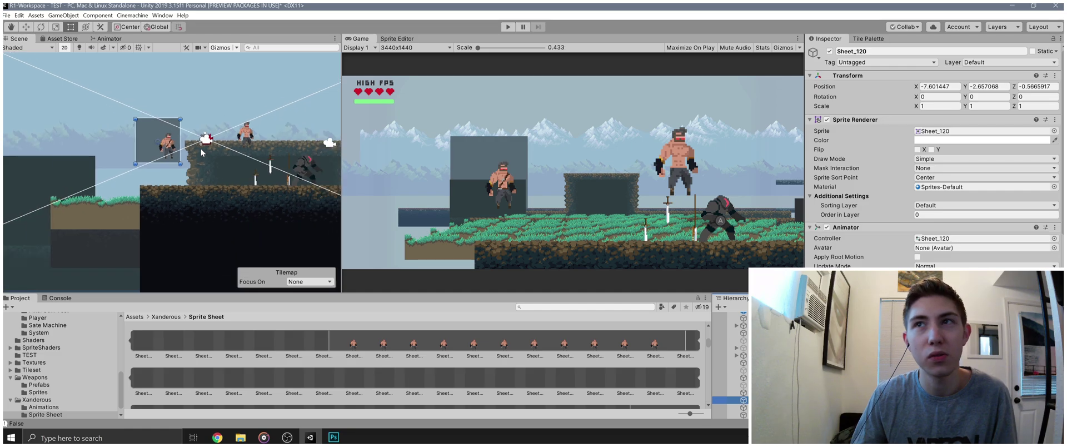
{"action": "scroll", "coordinate": [201, 148], "scroll_direction": "down", "scroll_amount": 2}
{"action": "key", "text": "Delete"}
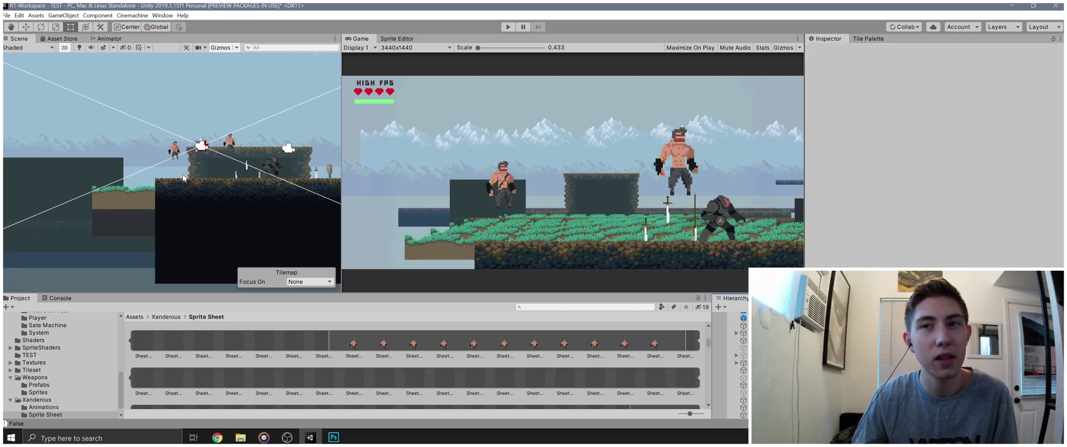
{"action": "left_click_drag", "start_coordinate": [182, 174], "coordinate": [191, 196]}
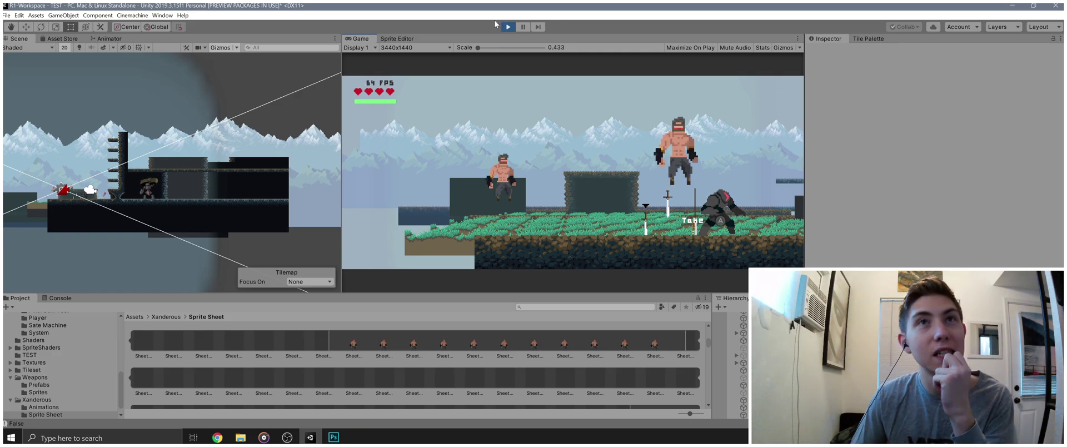
{"action": "left_click", "coordinate": [507, 26]}
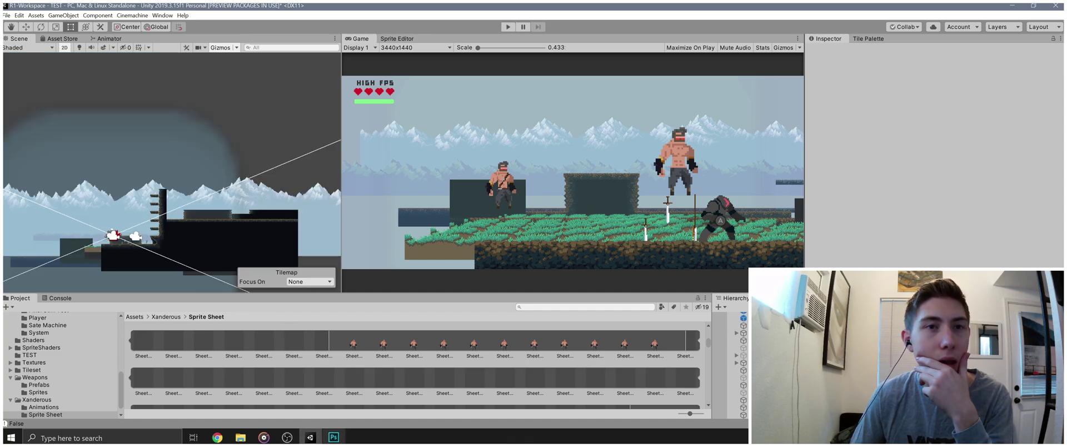
- Switch to Photoshop and examine the Jump, Dash and Run rows and the overall layout of the character sheet
{"action": "left_click", "coordinate": [333, 436]}
{"action": "scroll", "coordinate": [454, 253], "scroll_direction": "up", "scroll_amount": 1}
{"action": "scroll", "coordinate": [455, 250], "scroll_direction": "down", "scroll_amount": 2}
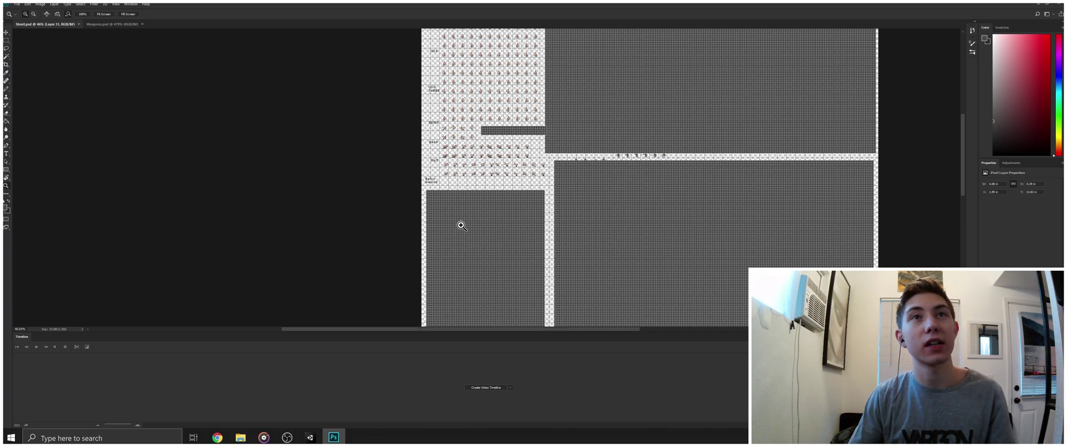
{"action": "left_click", "coordinate": [516, 153]}
{"action": "scroll", "coordinate": [535, 155], "scroll_direction": "up", "scroll_amount": 1}
{"action": "scroll", "coordinate": [535, 155], "scroll_direction": "up", "scroll_amount": 5}
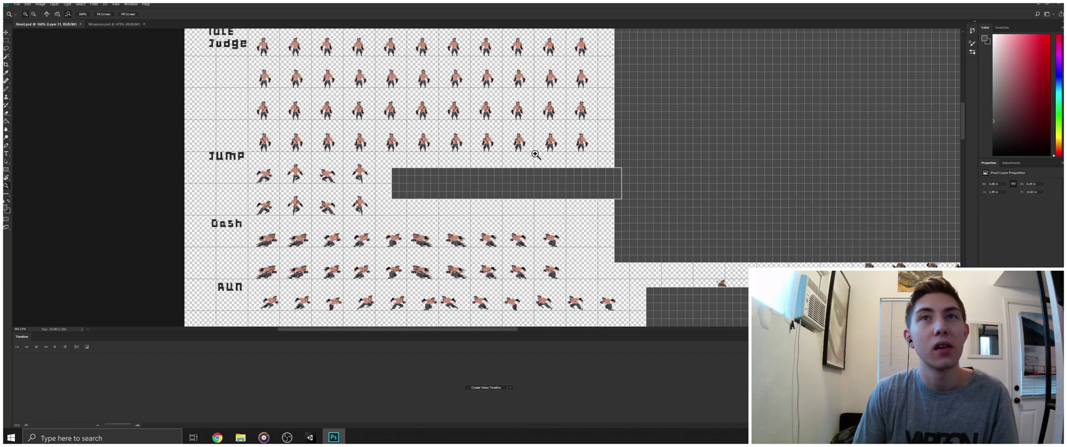
{"action": "left_click", "coordinate": [514, 185], "text": "alt"}
{"action": "scroll", "coordinate": [542, 181], "scroll_direction": "down", "scroll_amount": 3}
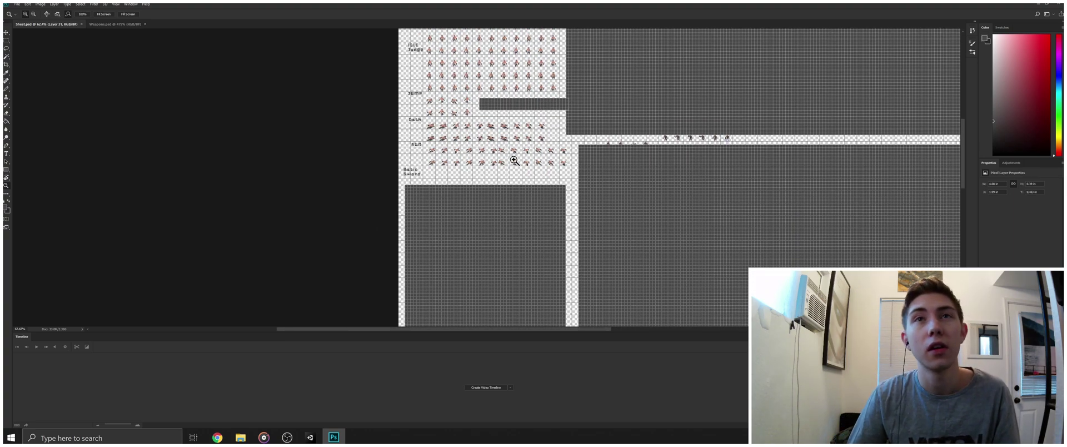
{"action": "left_click", "coordinate": [546, 131], "text": "alt"}
{"action": "scroll", "coordinate": [546, 139], "scroll_direction": "up", "scroll_amount": 3}
{"action": "scroll", "coordinate": [546, 143], "scroll_direction": "up", "scroll_amount": 1}
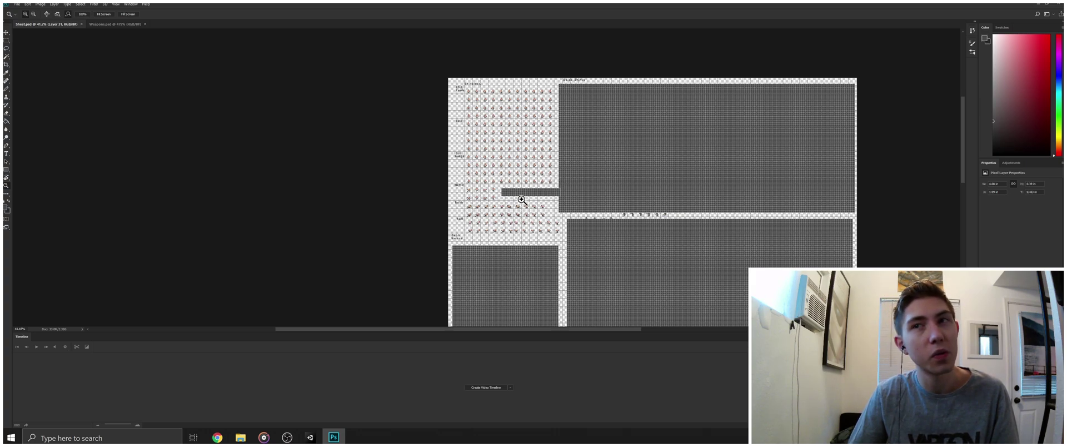
- Examine the Shirtless section's IDLE Look, IDLE and IDLE Judge rows up close
{"action": "scroll", "coordinate": [517, 172], "scroll_direction": "up", "scroll_amount": 1}
{"action": "left_click_drag", "start_coordinate": [517, 171], "coordinate": [549, 175]}
{"action": "scroll", "coordinate": [551, 175], "scroll_direction": "up", "scroll_amount": 3}
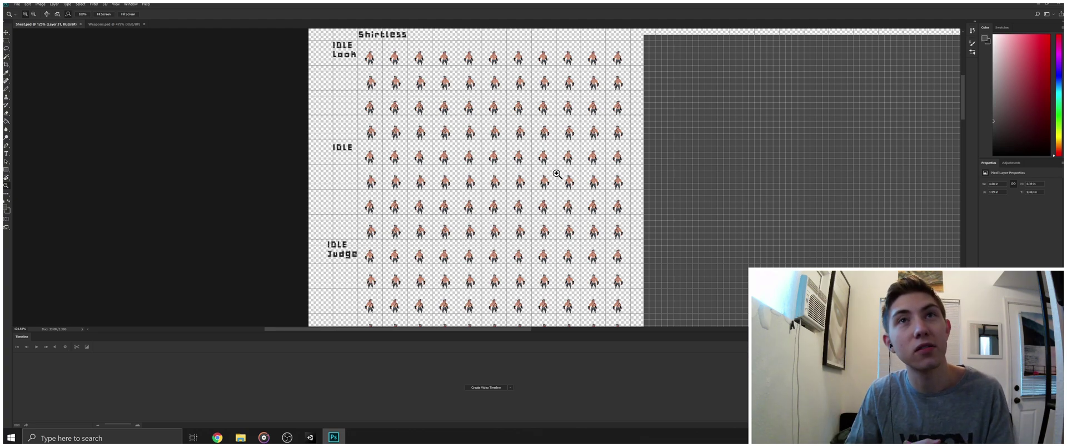
{"action": "scroll", "coordinate": [472, 133], "scroll_direction": "up", "scroll_amount": 2}
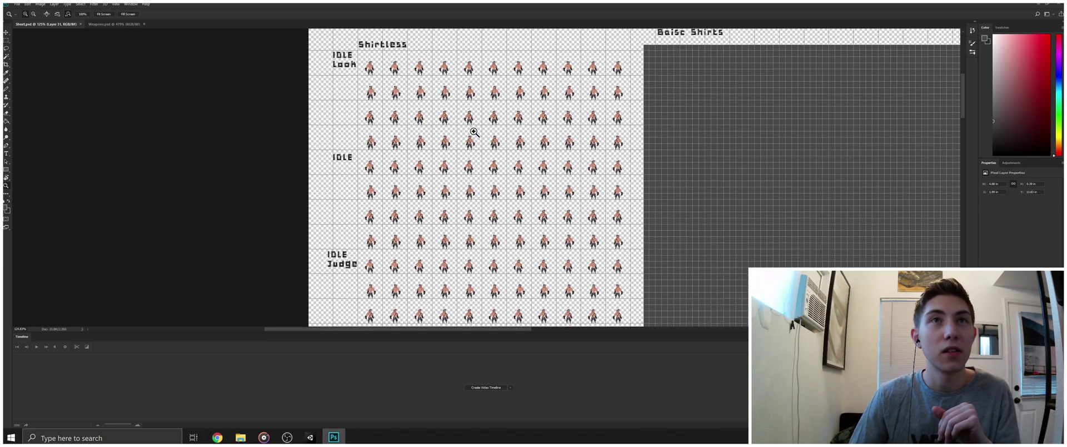
{"action": "scroll", "coordinate": [473, 132], "scroll_direction": "up", "scroll_amount": 1}
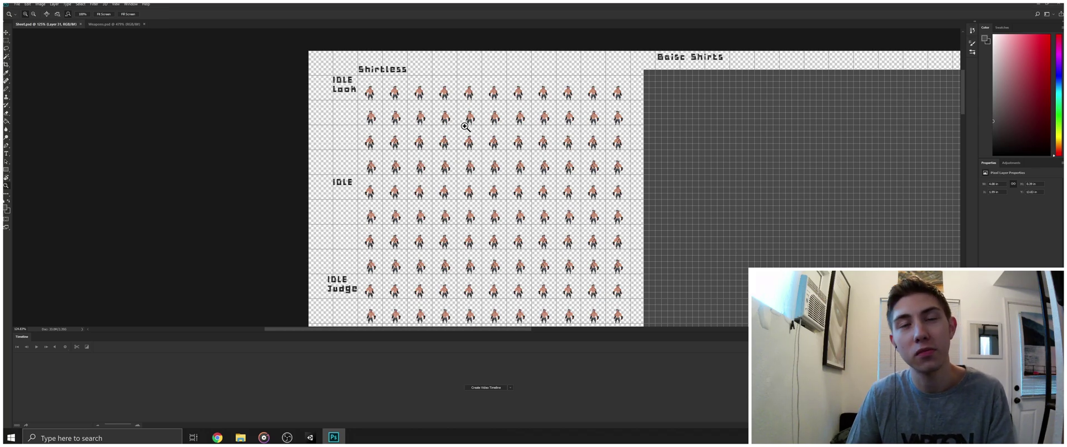
{"action": "scroll", "coordinate": [430, 114], "scroll_direction": "up", "scroll_amount": 5}
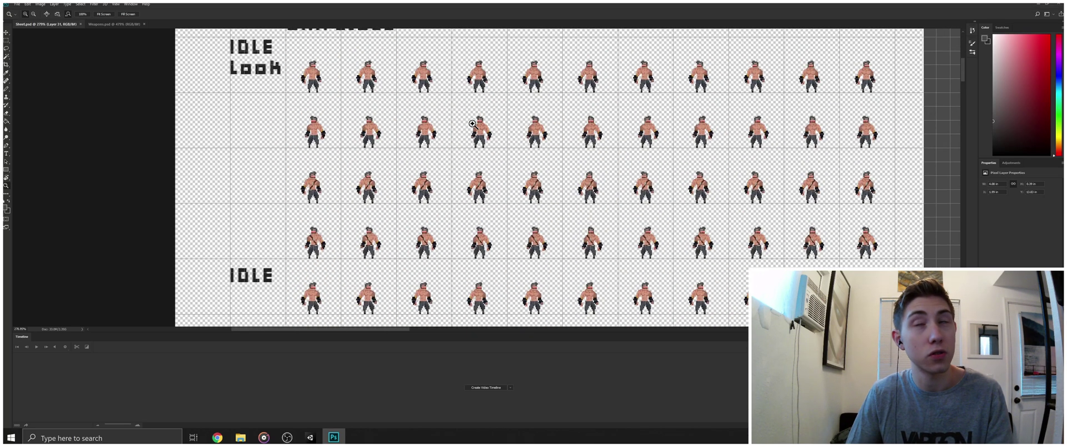
{"action": "scroll", "coordinate": [440, 128], "scroll_direction": "up", "scroll_amount": 3}
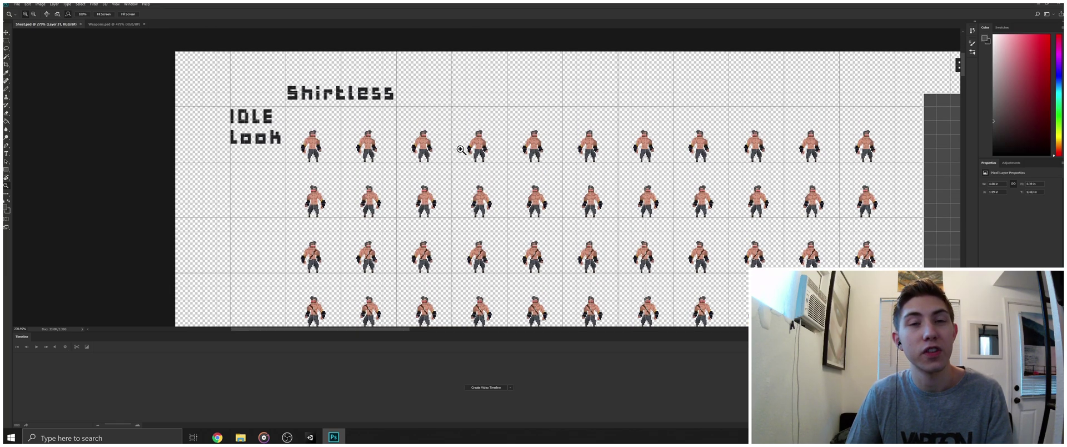